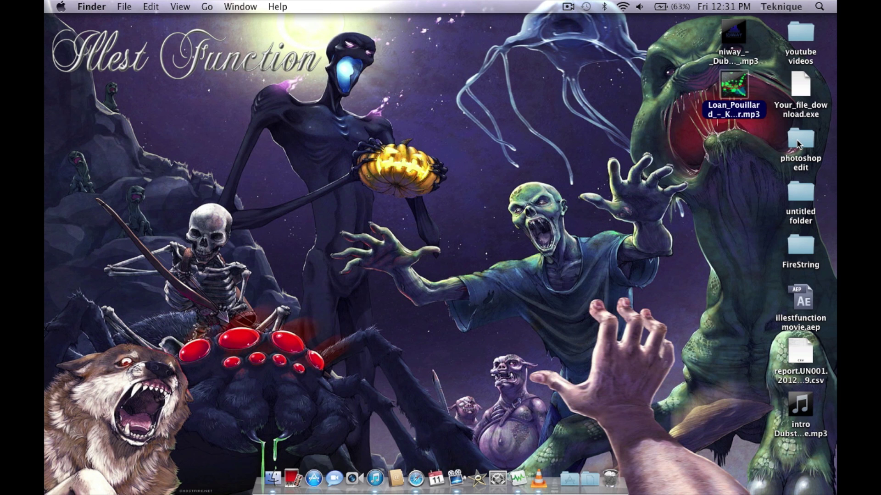
# Open the photo DSCN2254 from the "photoshop edit" desktop folder in Adobe Photoshop CS6, and quit the VLC media player.
pyautogui.doubleClick(800, 143)
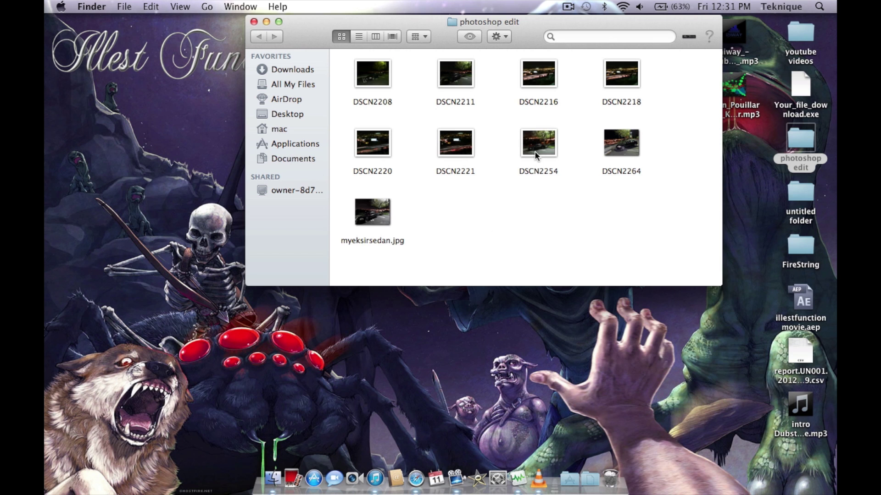
pyautogui.rightClick(537, 154)
pyautogui.moveTo(642, 166)
pyautogui.click(714, 201)
pyautogui.click(254, 21)
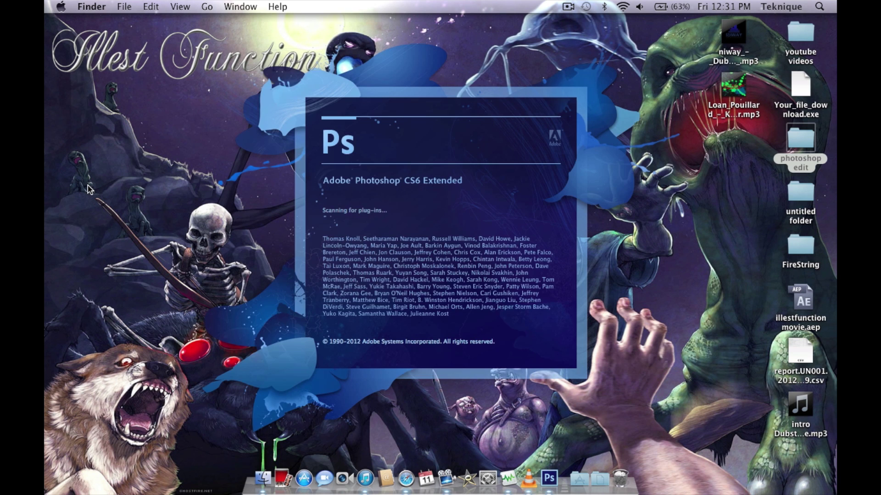
pyautogui.rightClick(528, 456)
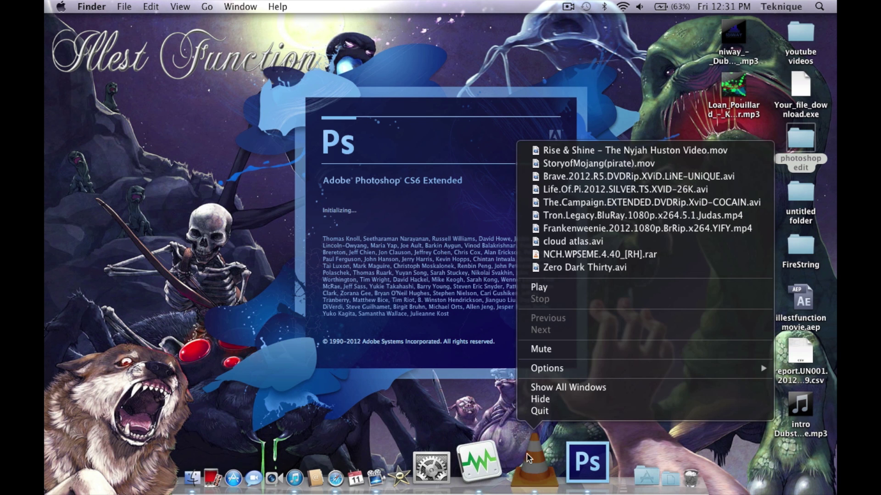
pyautogui.click(533, 410)
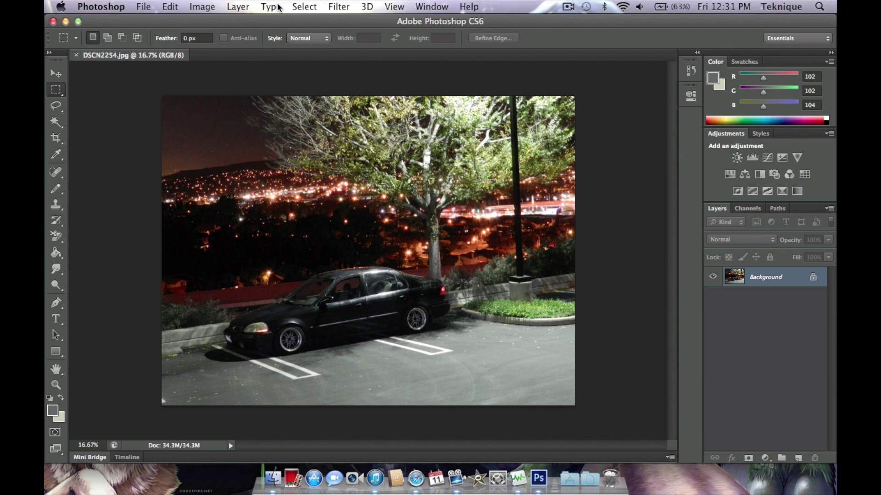
# Apply the automatic Tone, Contrast and Color corrections to the night car photo.
pyautogui.click(204, 10)
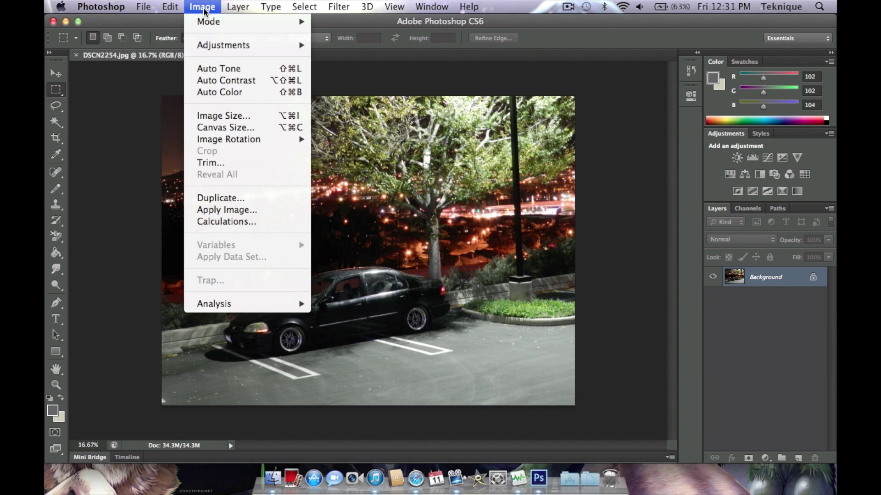
pyautogui.click(221, 68)
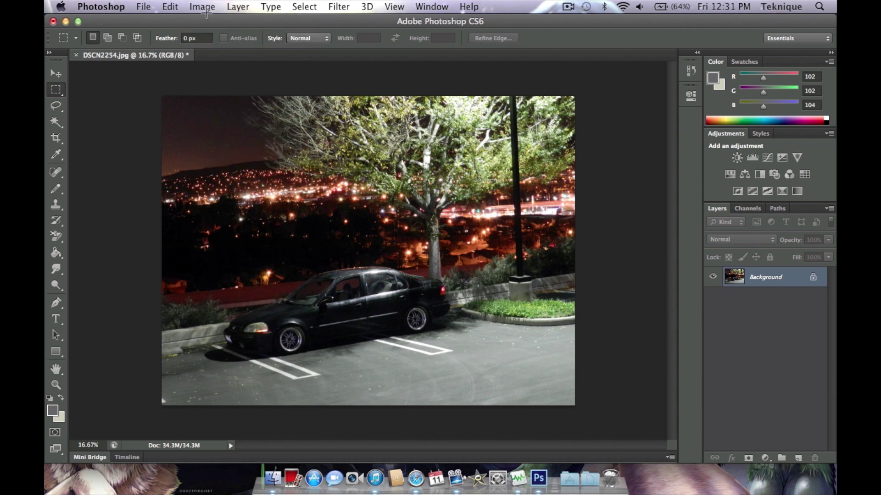
pyautogui.click(204, 7)
pyautogui.click(224, 80)
pyautogui.click(199, 9)
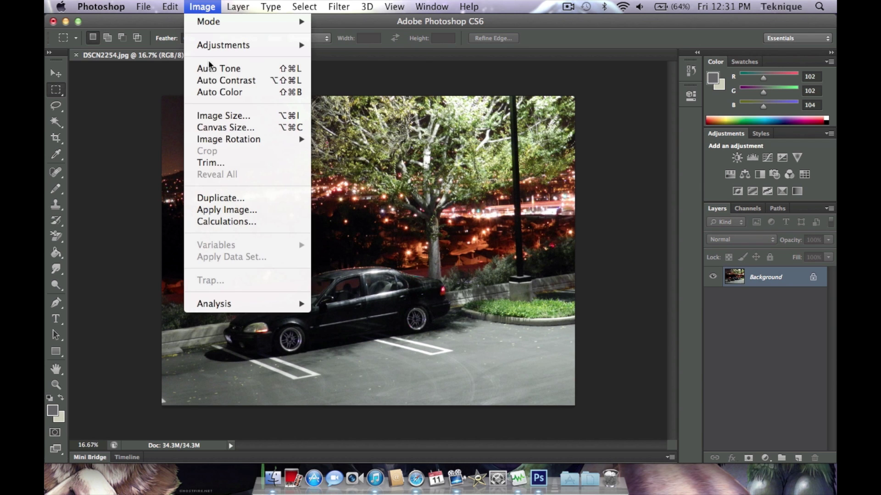
pyautogui.click(213, 93)
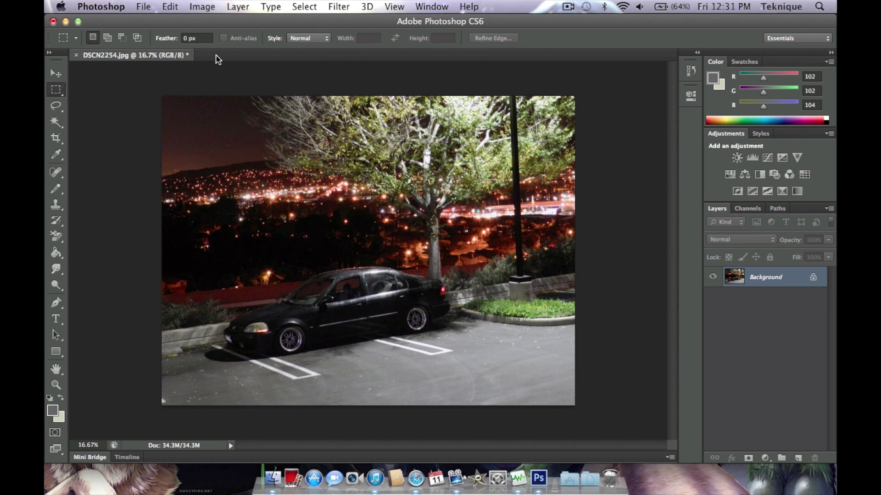
# Apply a Brightness/Contrast adjustment to the photo, raising brightness to about 39 and lowering the contrast.
pyautogui.click(209, 8)
pyautogui.moveTo(272, 51)
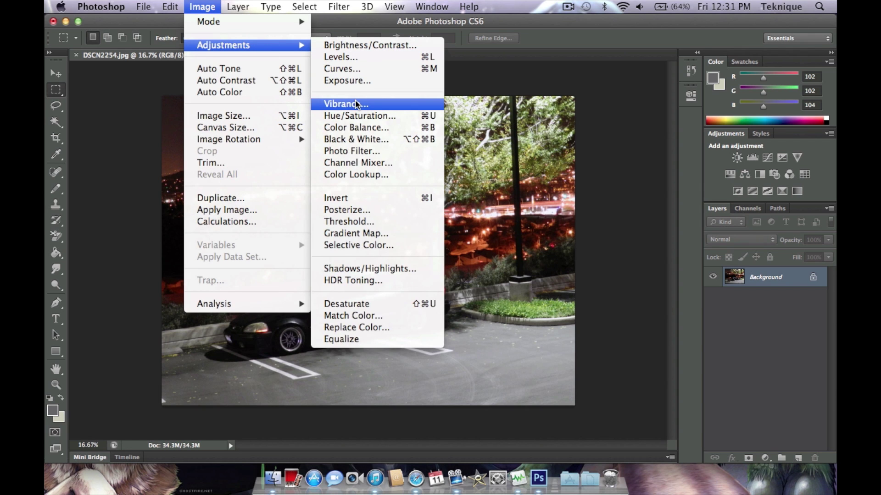
pyautogui.click(355, 45)
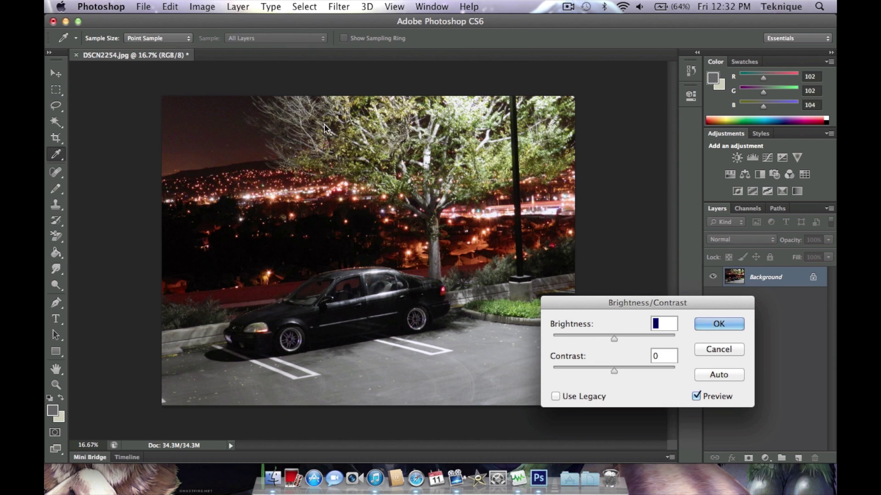
pyautogui.moveTo(616, 338); pyautogui.dragTo(629, 338)
pyautogui.moveTo(612, 372); pyautogui.dragTo(579, 371)
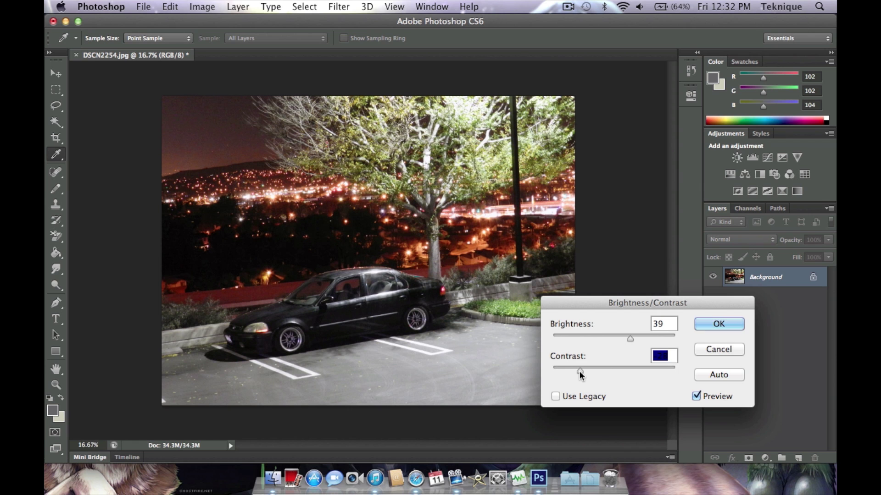
pyautogui.moveTo(628, 338)
pyautogui.mouseDown()
pyautogui.moveTo(640, 345)
pyautogui.moveTo(631, 345)
pyautogui.mouseUp()
pyautogui.click(717, 324)
pyautogui.press('m')
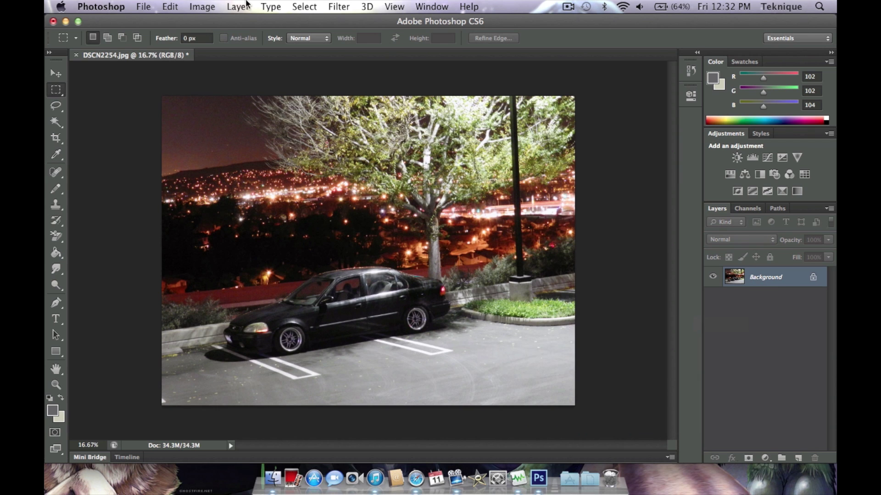
# Start a Selective Color adjustment and, for the Reds, set Cyan to +55% and Magenta to +8%, and raise Yellow.
pyautogui.click(199, 9)
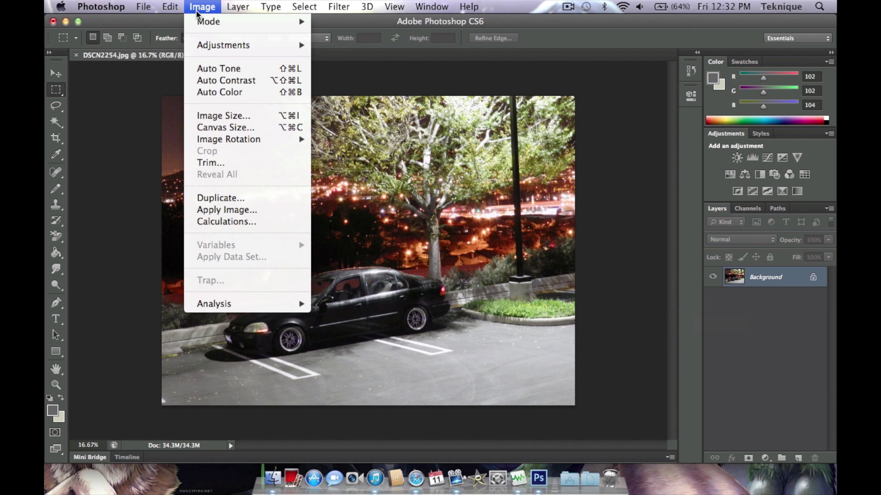
pyautogui.moveTo(234, 48)
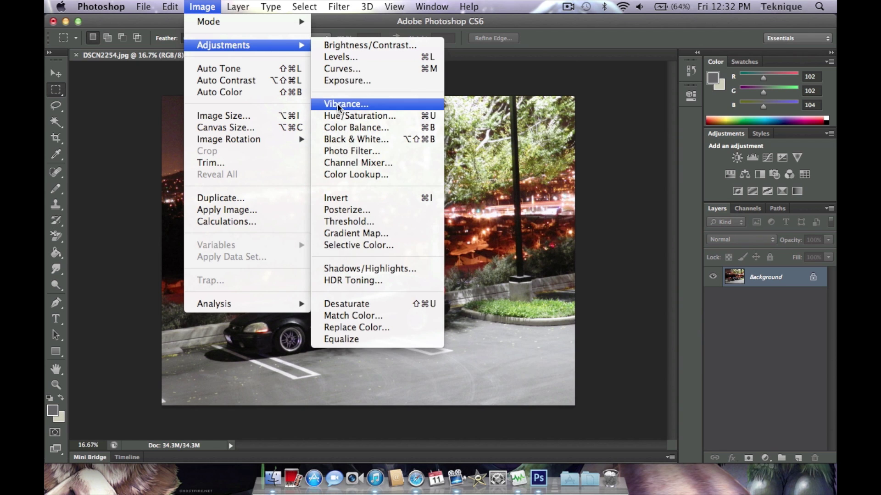
pyautogui.click(364, 245)
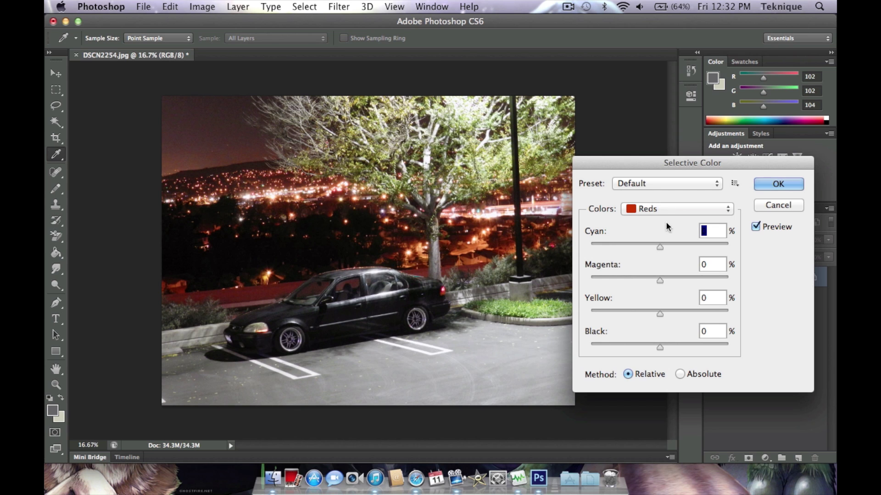
pyautogui.moveTo(664, 245); pyautogui.dragTo(701, 249)
pyautogui.moveTo(659, 281)
pyautogui.mouseDown()
pyautogui.moveTo(631, 283)
pyautogui.moveTo(663, 280)
pyautogui.mouseUp()
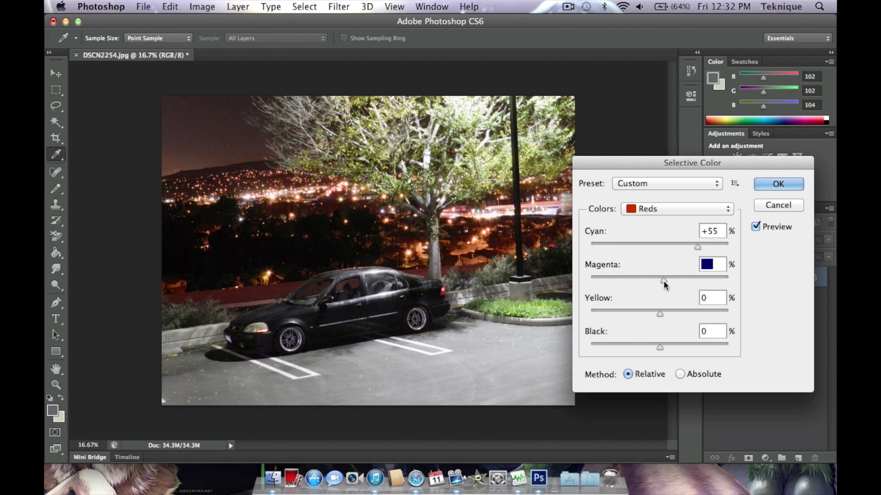
pyautogui.moveTo(660, 314); pyautogui.dragTo(689, 311)
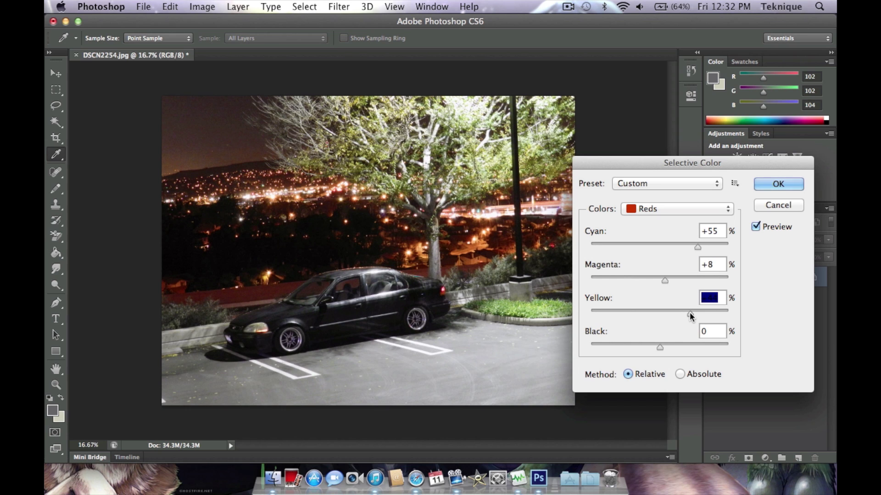
pyautogui.moveTo(659, 347)
pyautogui.mouseDown()
pyautogui.moveTo(709, 344)
pyautogui.moveTo(650, 344)
pyautogui.moveTo(659, 340)
pyautogui.mouseUp()
# For the Yellows in Selective Color, set Cyan to +40% and Magenta to +9%, and raise Yellow moderately.
pyautogui.click(686, 209)
pyautogui.click(659, 220)
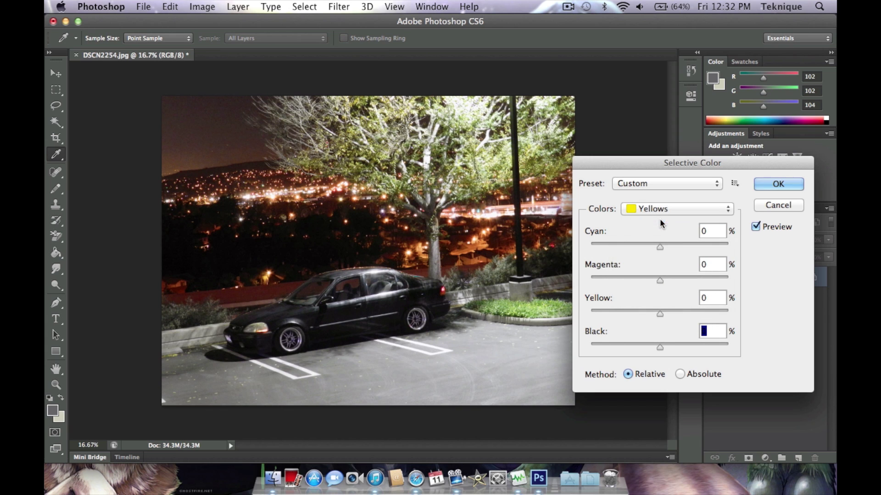
pyautogui.moveTo(660, 246); pyautogui.dragTo(686, 246)
pyautogui.moveTo(660, 280)
pyautogui.mouseDown()
pyautogui.moveTo(686, 279)
pyautogui.moveTo(654, 281)
pyautogui.moveTo(664, 281)
pyautogui.mouseUp()
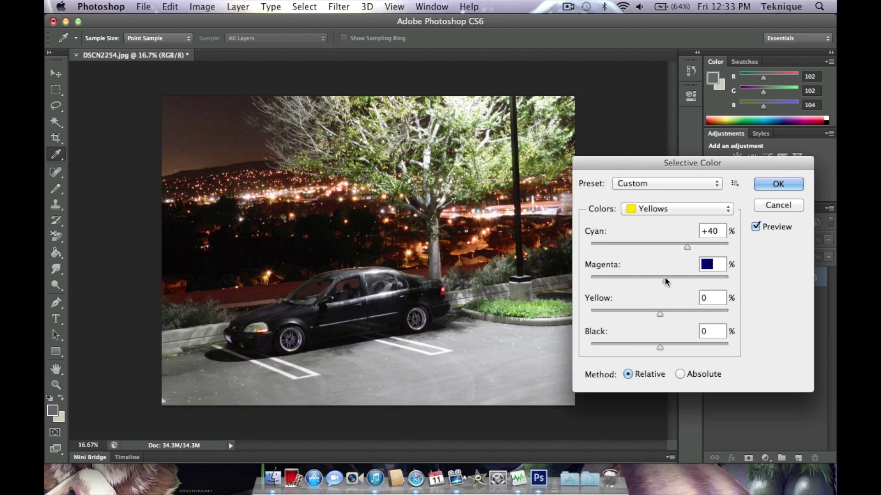
pyautogui.moveTo(659, 312); pyautogui.dragTo(680, 309)
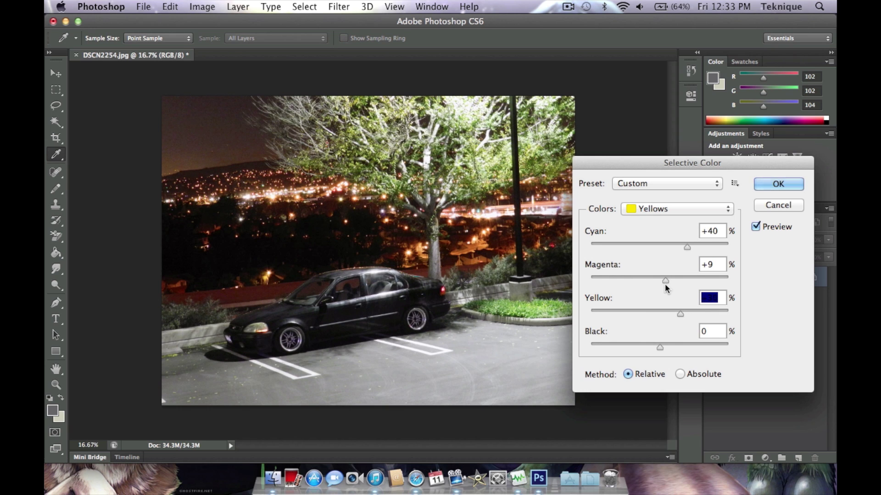
# For the Greens in Selective Color, raise Cyan and set Magenta to +55%, Yellow to -64% and Black to +21%.
pyautogui.click(648, 206)
pyautogui.click(649, 220)
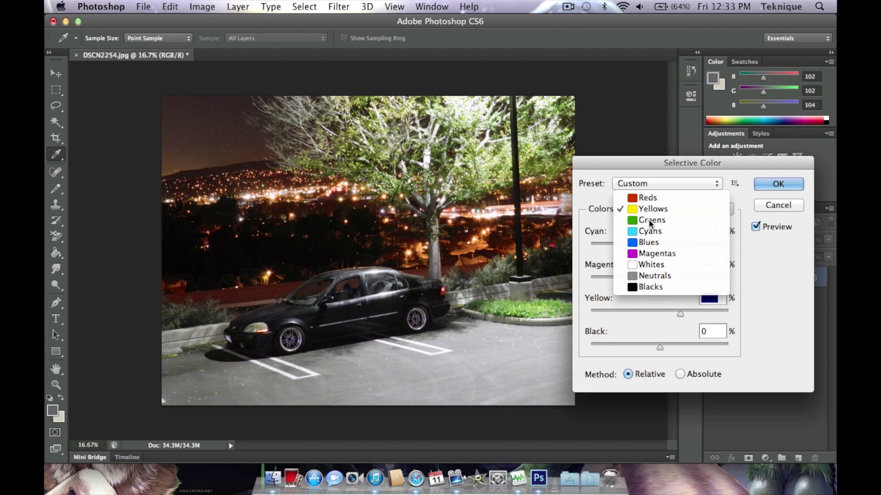
pyautogui.moveTo(659, 248)
pyautogui.mouseDown()
pyautogui.moveTo(636, 247)
pyautogui.moveTo(675, 244)
pyautogui.mouseUp()
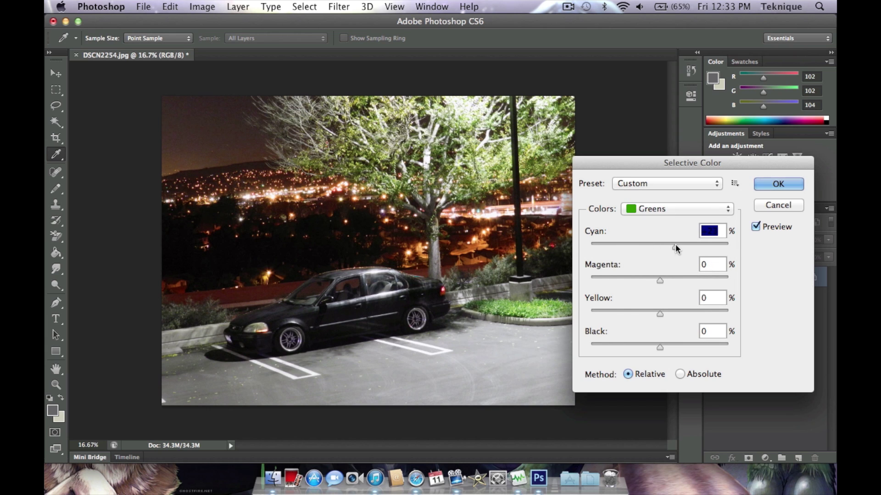
pyautogui.moveTo(661, 280); pyautogui.dragTo(686, 281)
pyautogui.moveTo(659, 311); pyautogui.dragTo(615, 313)
pyautogui.moveTo(660, 348)
pyautogui.mouseDown()
pyautogui.moveTo(698, 346)
pyautogui.moveTo(607, 351)
pyautogui.moveTo(673, 348)
pyautogui.mouseUp()
pyautogui.moveTo(673, 246); pyautogui.dragTo(698, 258)
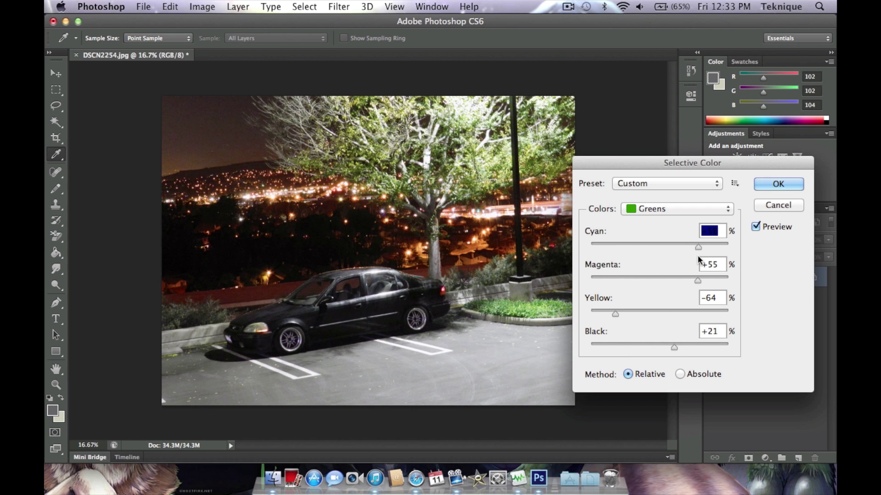
# For the Cyans in Selective Color, set Cyan to +61% and raise Magenta and Yellow moderately.
pyautogui.click(679, 208)
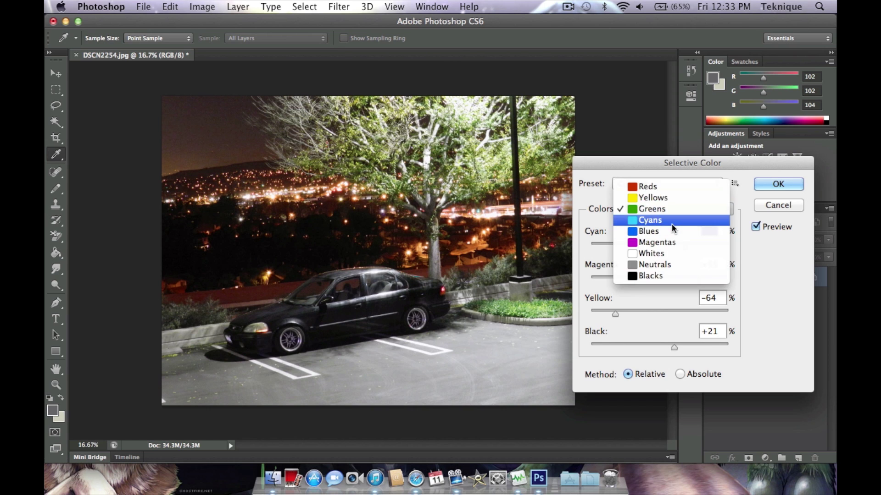
pyautogui.click(674, 220)
pyautogui.moveTo(659, 246); pyautogui.dragTo(700, 252)
pyautogui.moveTo(658, 280)
pyautogui.mouseDown()
pyautogui.moveTo(624, 284)
pyautogui.moveTo(670, 282)
pyautogui.mouseUp()
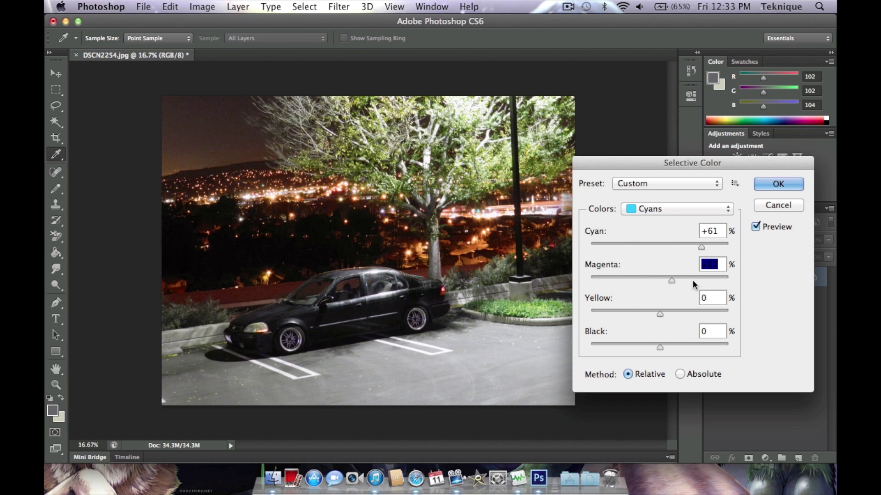
pyautogui.moveTo(659, 314)
pyautogui.mouseDown()
pyautogui.moveTo(625, 318)
pyautogui.moveTo(676, 316)
pyautogui.mouseUp()
# For the Blues in Selective Color, set Magenta to -43% and raise both Cyan and Yellow.
pyautogui.click(683, 207)
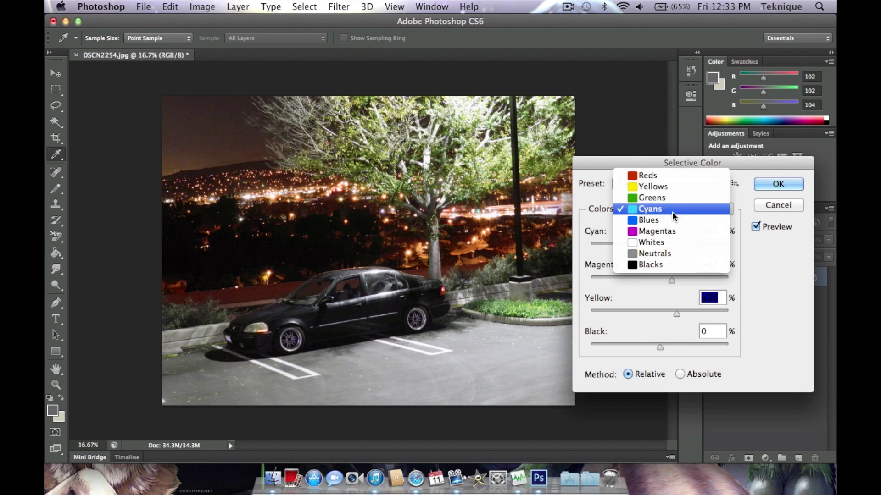
pyautogui.click(664, 222)
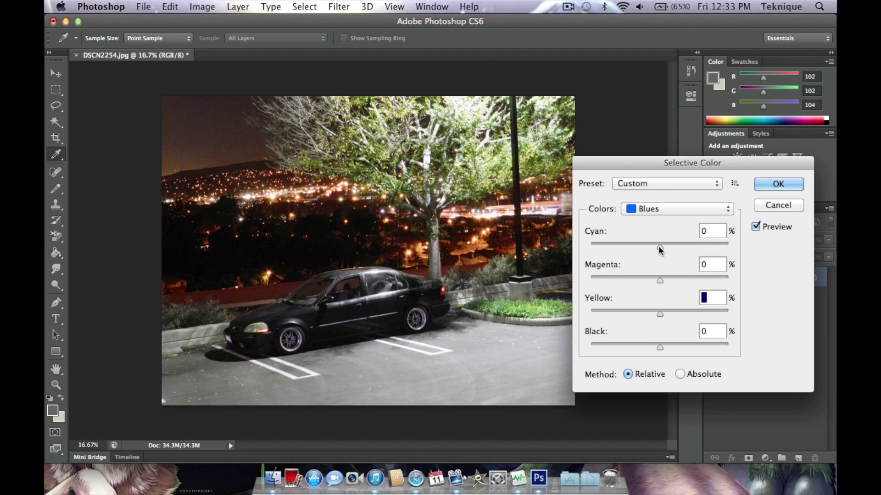
pyautogui.moveTo(659, 246); pyautogui.dragTo(681, 247)
pyautogui.moveTo(659, 280); pyautogui.dragTo(629, 283)
pyautogui.moveTo(659, 314); pyautogui.dragTo(681, 313)
# For the Magentas in Selective Color, set Cyan to +40% and Magenta to +52%, and raise Yellow slightly.
pyautogui.click(677, 208)
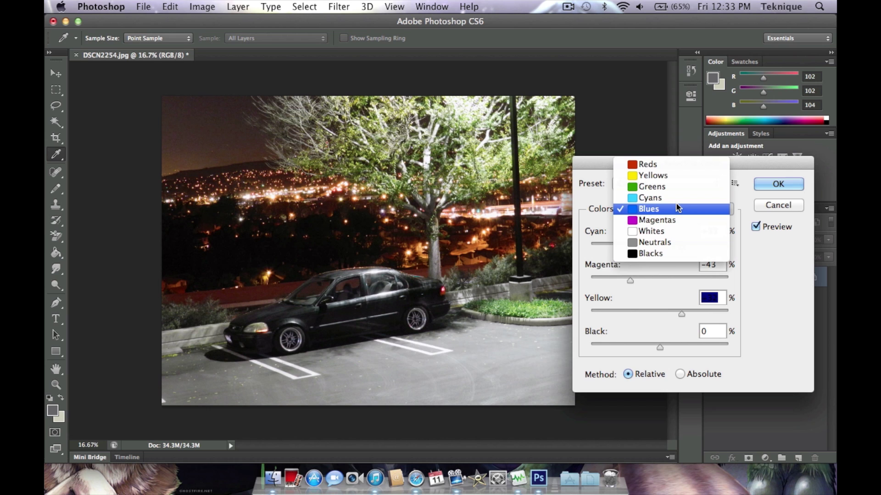
pyautogui.click(665, 220)
pyautogui.click(659, 247)
pyautogui.moveTo(661, 245); pyautogui.dragTo(686, 248)
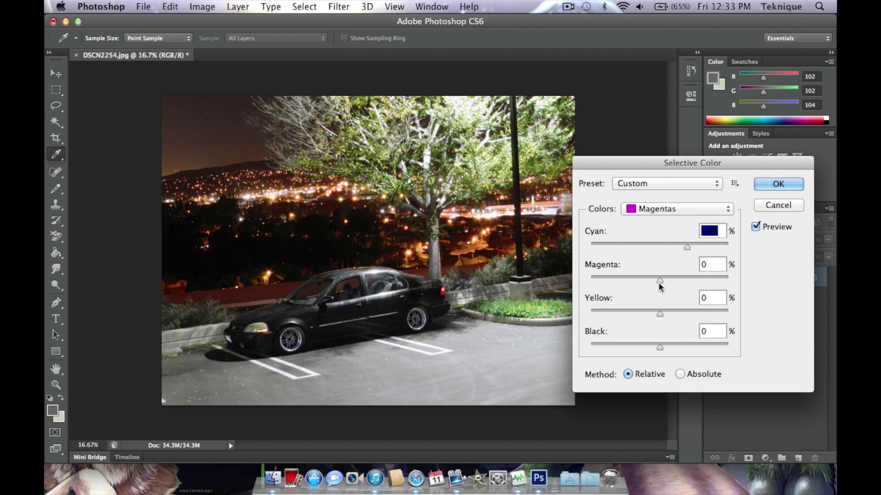
pyautogui.moveTo(659, 282); pyautogui.dragTo(636, 282)
pyautogui.moveTo(659, 312)
pyautogui.mouseDown()
pyautogui.moveTo(628, 318)
pyautogui.moveTo(661, 316)
pyautogui.mouseUp()
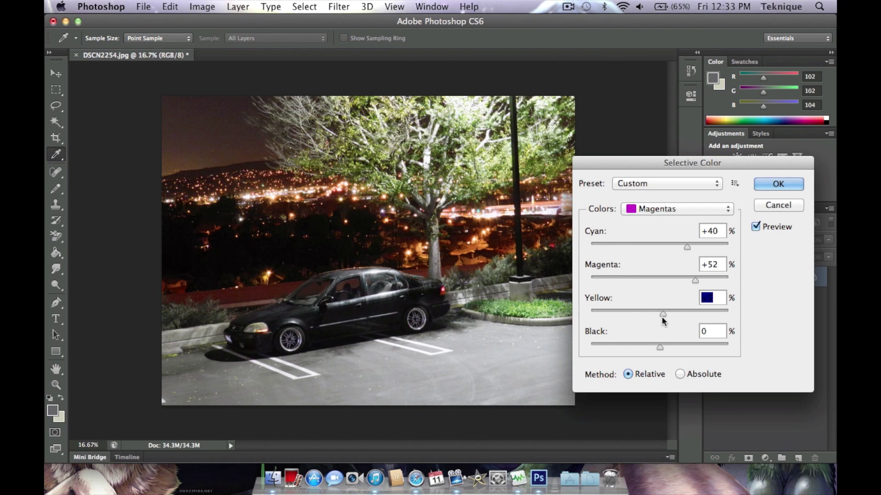
# For the Whites in Selective Color, set Cyan to -3% and lower Magenta moderately.
pyautogui.click(681, 212)
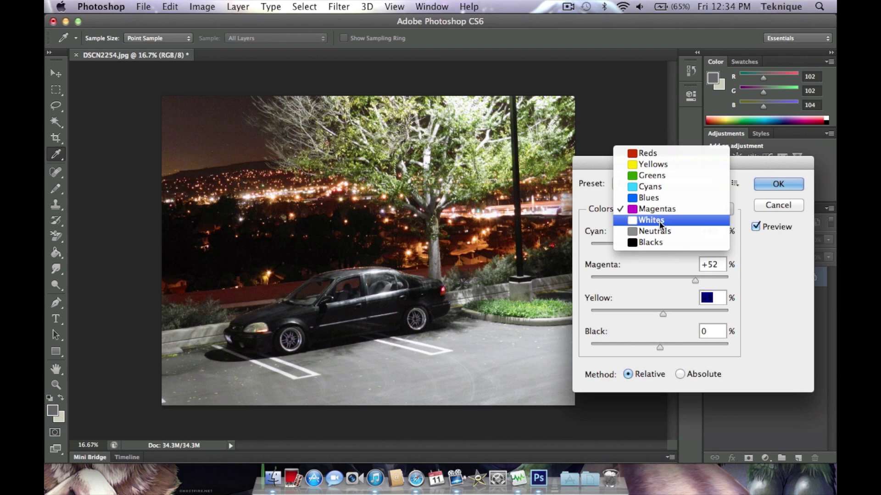
pyautogui.click(661, 221)
pyautogui.moveTo(659, 245)
pyautogui.mouseDown()
pyautogui.moveTo(624, 247)
pyautogui.moveTo(674, 249)
pyautogui.moveTo(654, 253)
pyautogui.mouseUp()
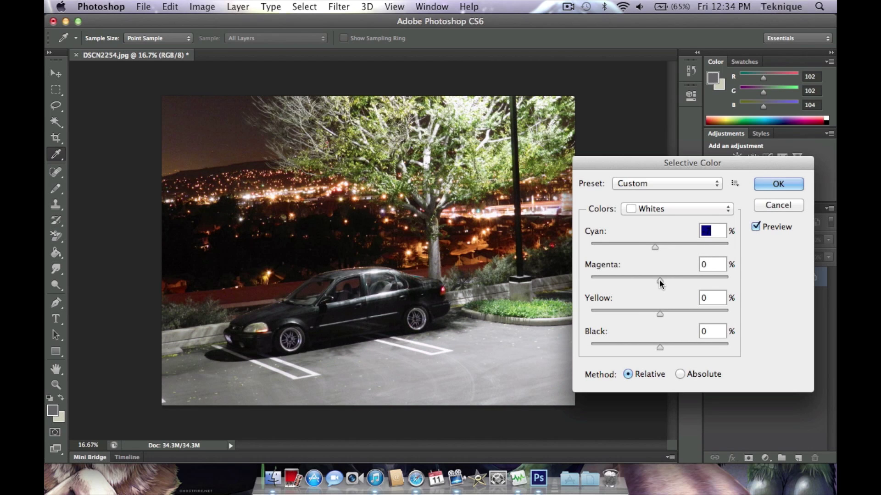
pyautogui.moveTo(659, 279); pyautogui.dragTo(634, 278)
pyautogui.moveTo(655, 247); pyautogui.dragTo(581, 250)
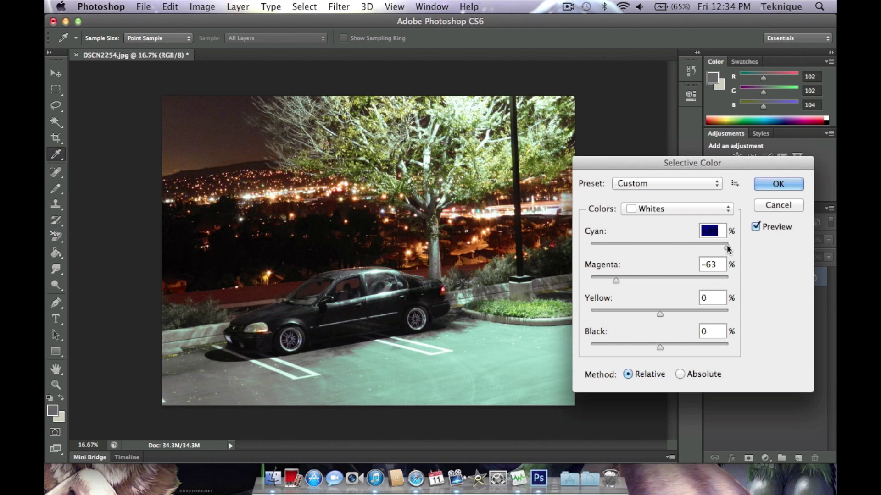
pyautogui.moveTo(727, 244); pyautogui.dragTo(632, 248)
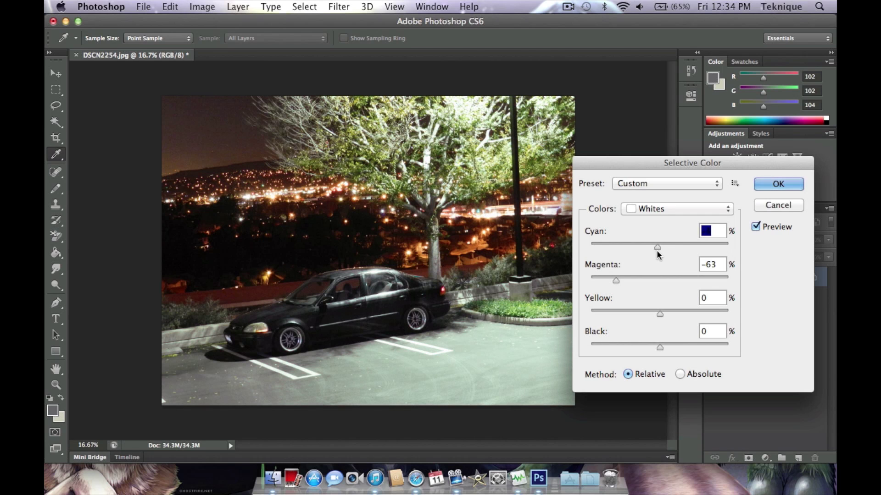
pyautogui.moveTo(615, 279); pyautogui.dragTo(634, 276)
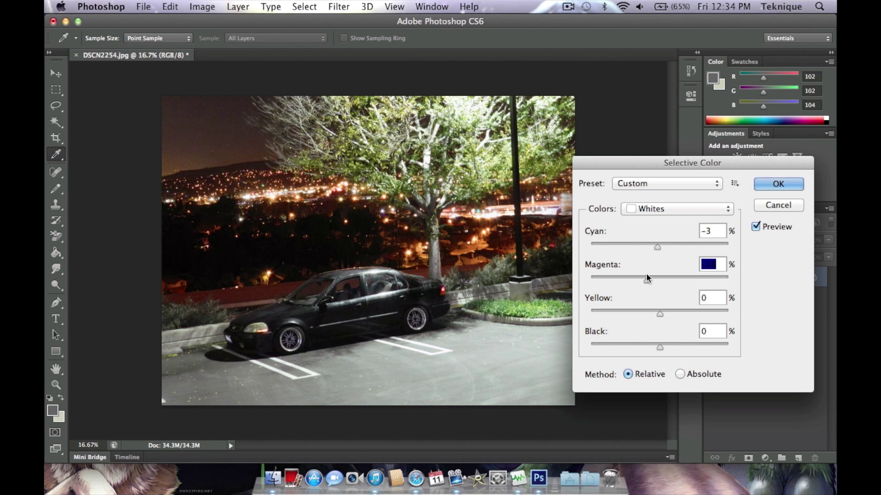
# For the Neutrals in Selective Color, set Cyan to +17%, Magenta to 0% and Yellow to -12%, and raise Black slightly.
pyautogui.click(670, 207)
pyautogui.click(656, 221)
pyautogui.moveTo(658, 250)
pyautogui.mouseDown()
pyautogui.moveTo(586, 262)
pyautogui.moveTo(672, 253)
pyautogui.mouseUp()
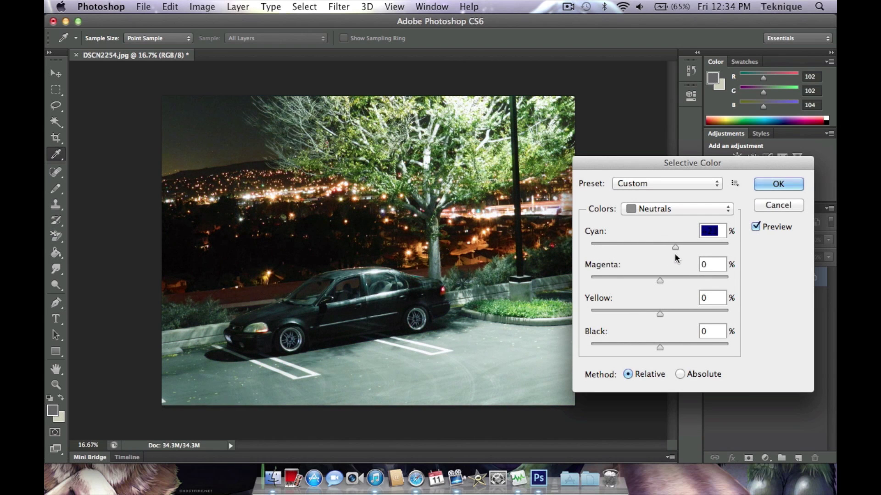
pyautogui.moveTo(657, 282)
pyautogui.mouseDown()
pyautogui.moveTo(685, 282)
pyautogui.moveTo(659, 280)
pyautogui.mouseUp()
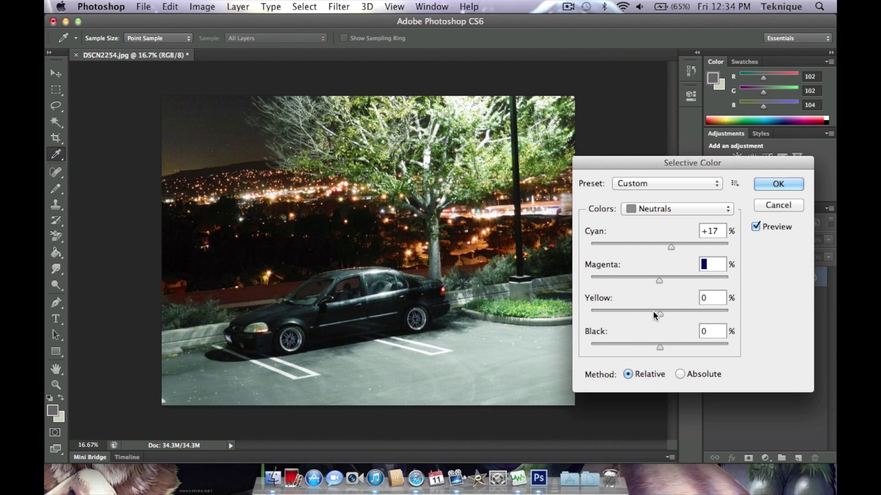
pyautogui.moveTo(660, 314)
pyautogui.mouseDown()
pyautogui.moveTo(676, 314)
pyautogui.moveTo(646, 313)
pyautogui.mouseUp()
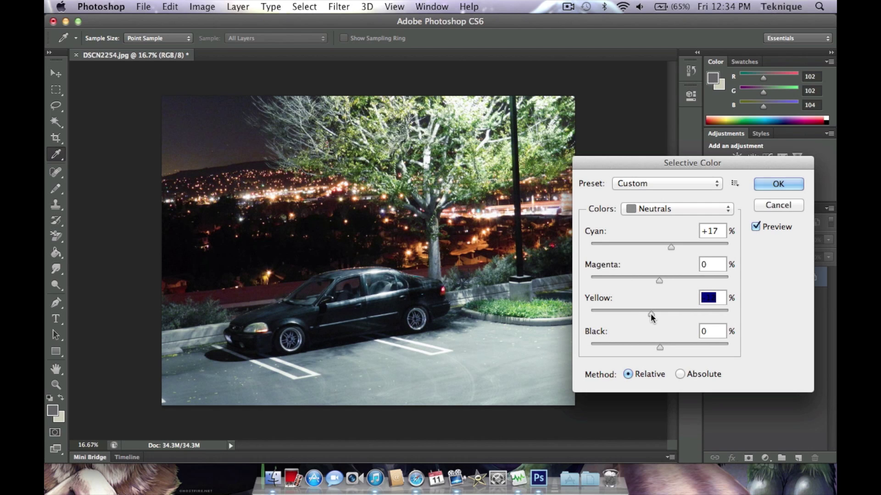
pyautogui.moveTo(659, 347); pyautogui.dragTo(674, 348)
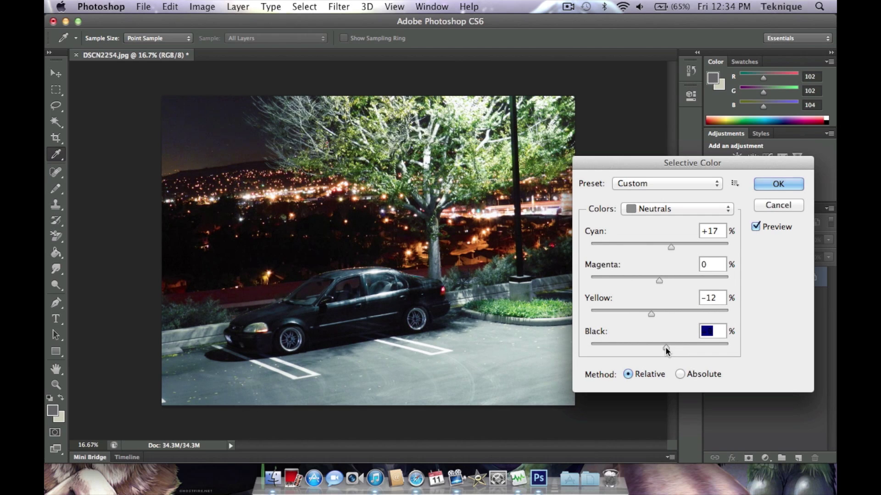
pyautogui.moveTo(665, 346); pyautogui.dragTo(666, 348)
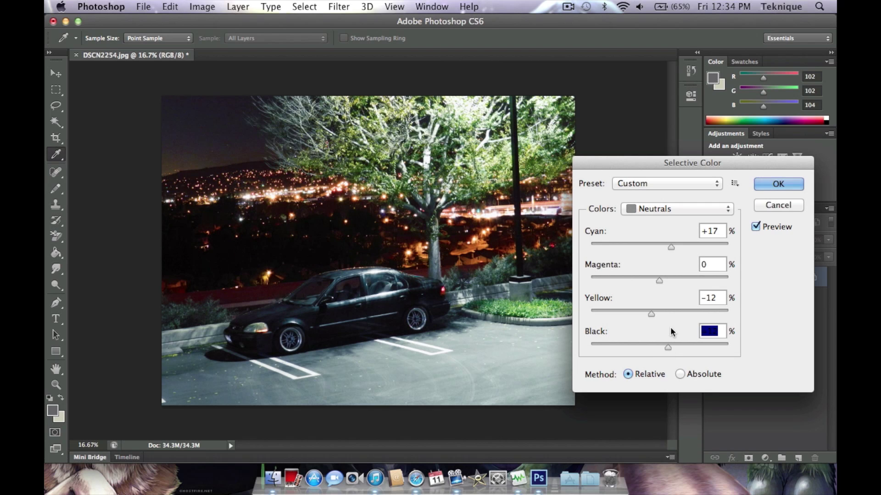
# For the Blacks in Selective Color, try Yellow at -11%, then return it to 0% and keep Black at 0%.
pyautogui.click(678, 207)
pyautogui.click(672, 221)
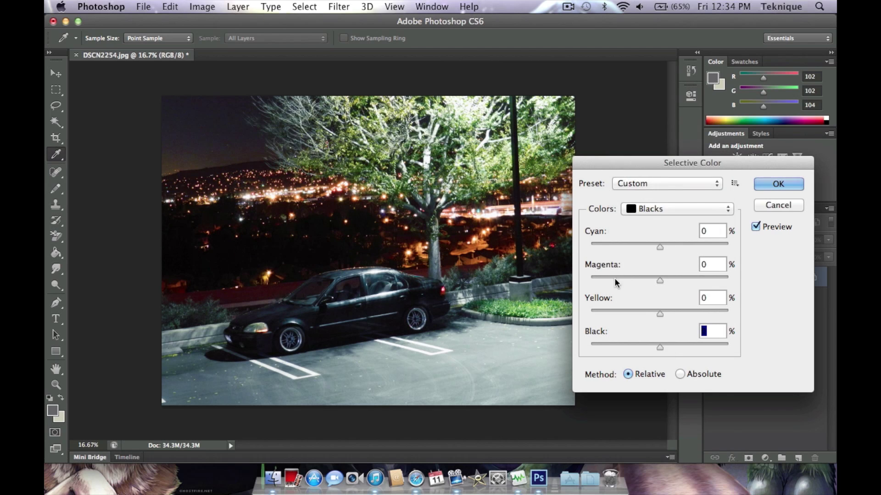
pyautogui.moveTo(659, 313)
pyautogui.mouseDown()
pyautogui.moveTo(643, 315)
pyautogui.moveTo(654, 316)
pyautogui.mouseUp()
pyautogui.write('-11')
pyautogui.write('0')
pyautogui.moveTo(657, 348)
pyautogui.mouseDown()
pyautogui.moveTo(672, 348)
pyautogui.moveTo(659, 349)
pyautogui.mouseUp()
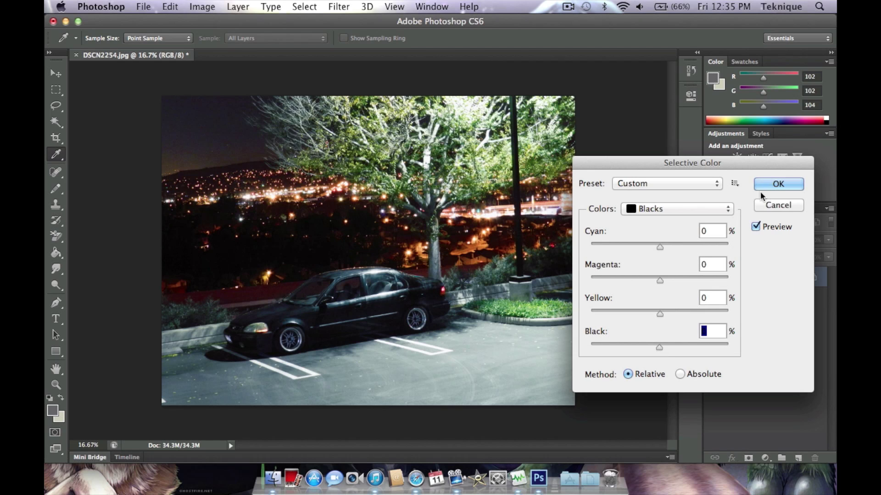
# Compare the photo with and without the Selective Color changes.
pyautogui.click(755, 226)
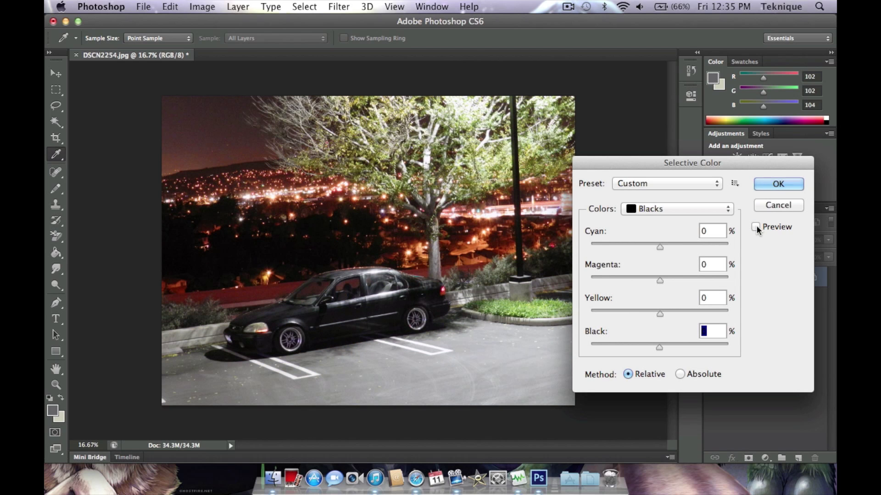
pyautogui.click(755, 227)
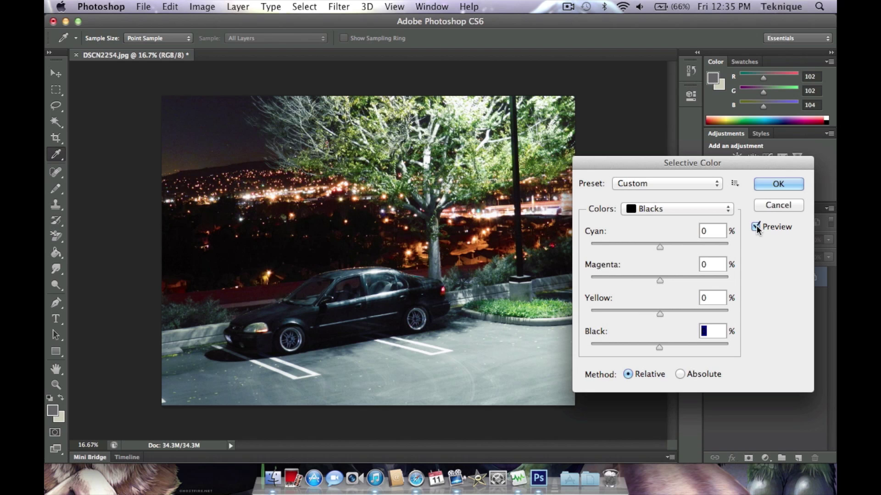
pyautogui.click(756, 224)
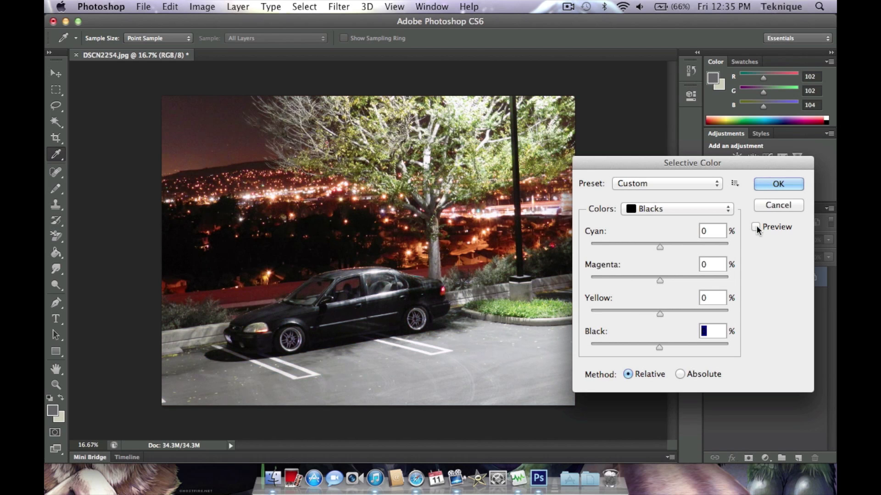
pyautogui.click(755, 224)
pyautogui.click(756, 225)
pyautogui.click(756, 225)
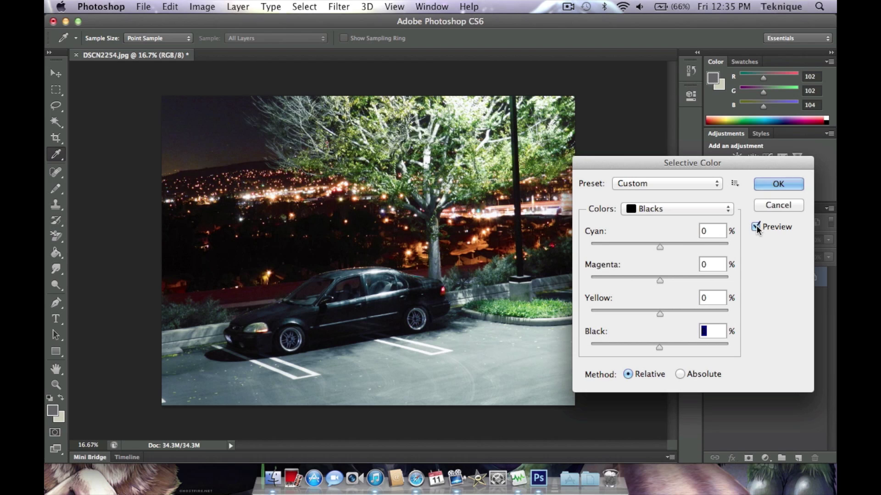
# Lower the Neutrals' Black to slightly below zero and compare the photo before and after the correction.
pyautogui.click(716, 211)
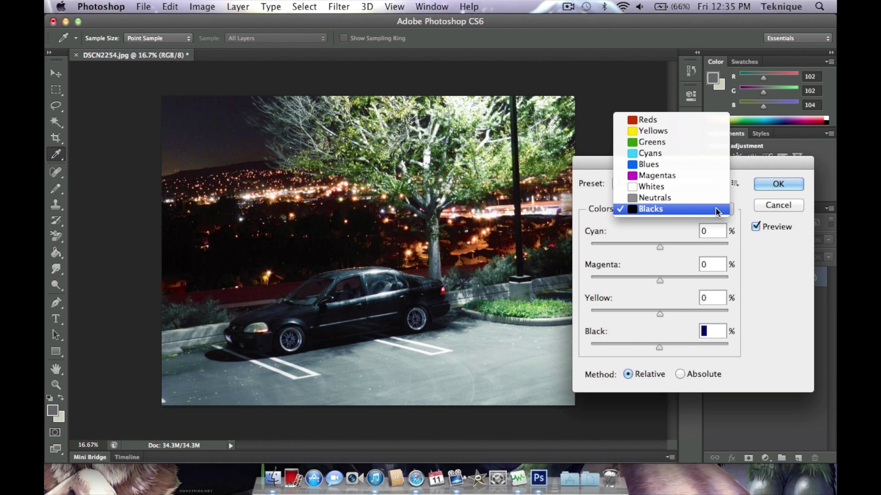
pyautogui.click(679, 199)
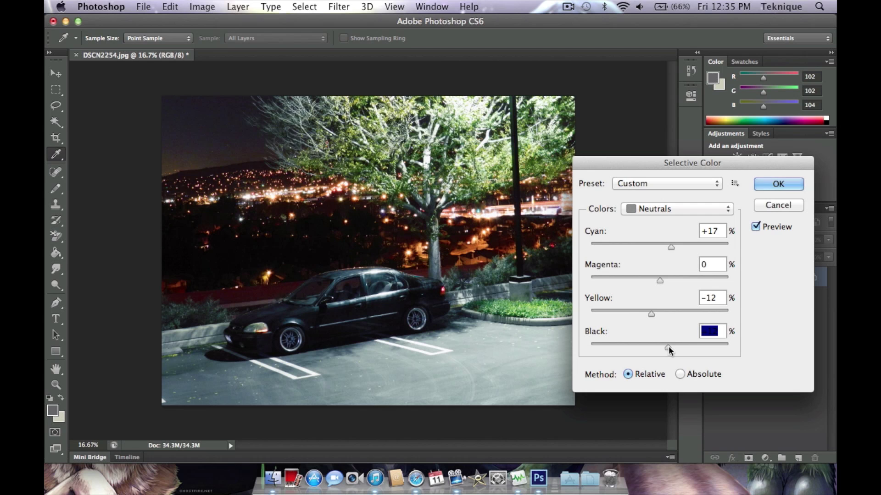
pyautogui.moveTo(667, 348); pyautogui.dragTo(656, 349)
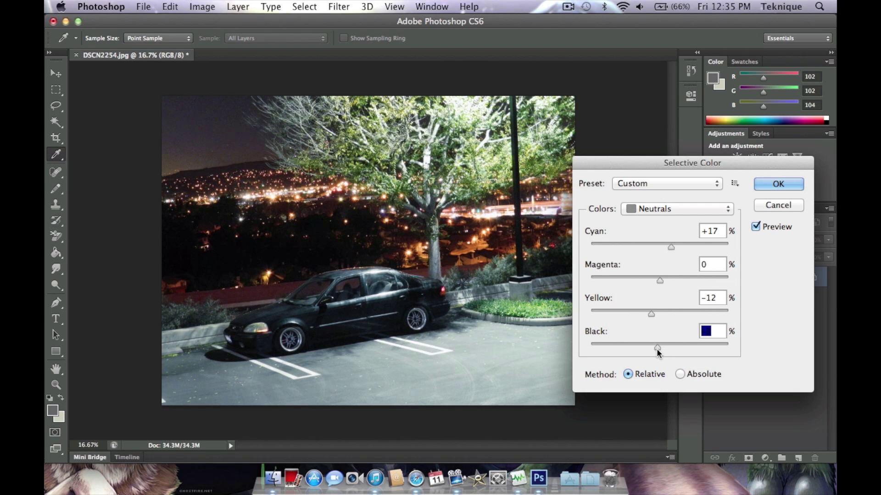
pyautogui.click(755, 227)
pyautogui.click(754, 227)
pyautogui.click(755, 227)
pyautogui.click(754, 227)
# For the Blues in Selective Color, set Cyan to 0% and Magenta to +5%, and raise Yellow well above zero.
pyautogui.click(692, 209)
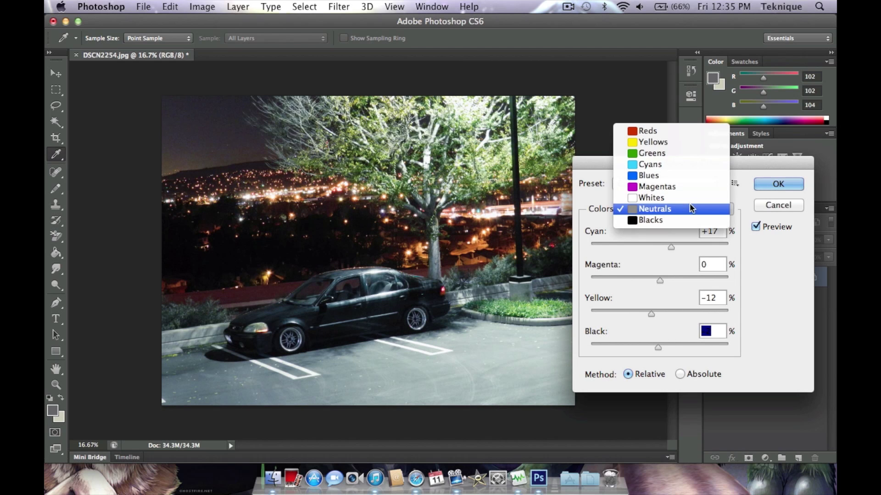
pyautogui.click(655, 176)
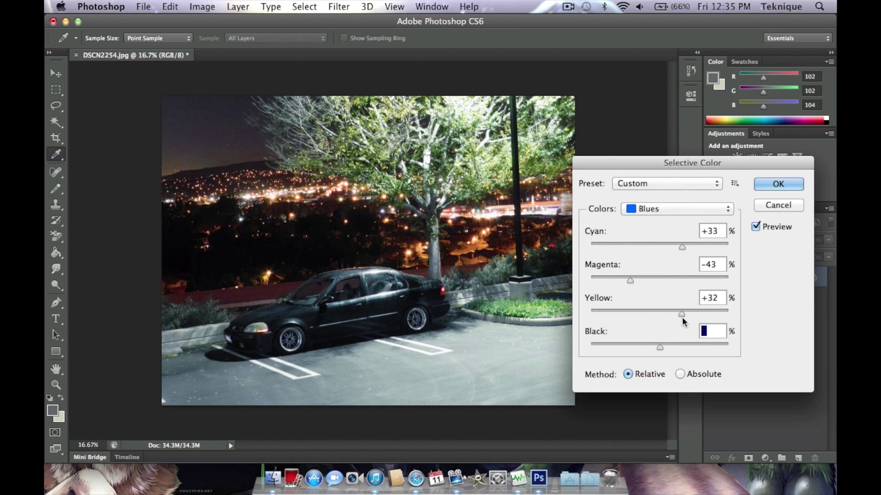
pyautogui.moveTo(682, 314); pyautogui.dragTo(656, 314)
pyautogui.click(681, 248)
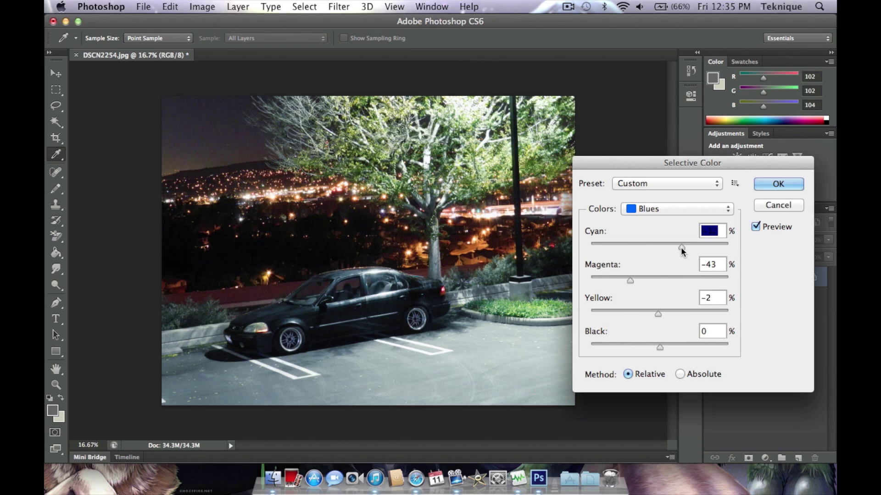
pyautogui.moveTo(662, 251); pyautogui.dragTo(660, 250)
pyautogui.moveTo(629, 280); pyautogui.dragTo(662, 280)
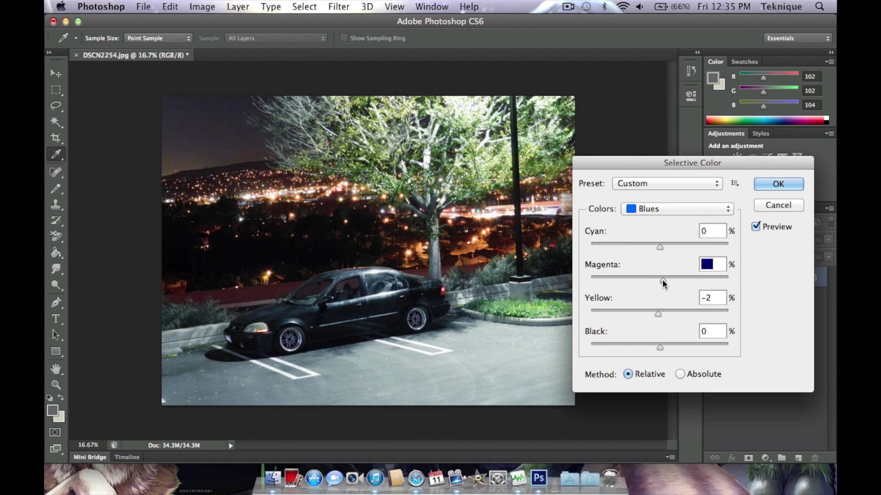
pyautogui.moveTo(657, 313); pyautogui.dragTo(688, 310)
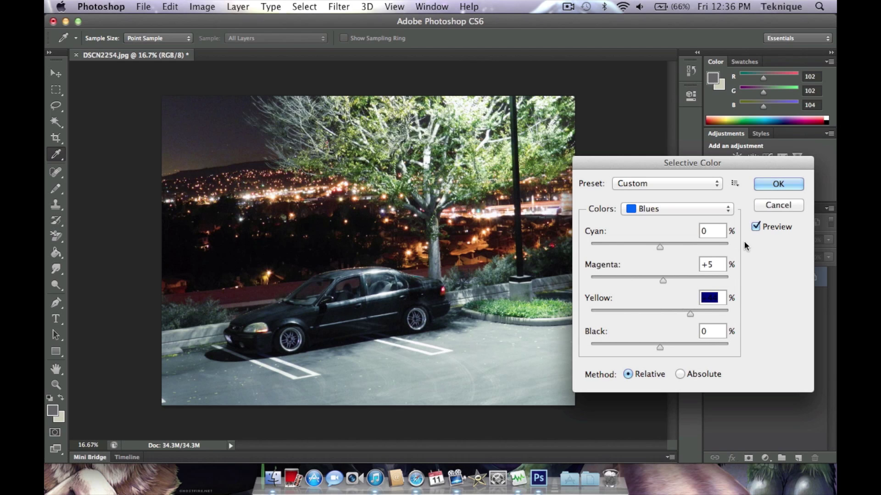
# Compare the photo before and after the Selective Color changes, then apply them with the preview on.
pyautogui.click(755, 226)
pyautogui.click(756, 228)
pyautogui.click(755, 227)
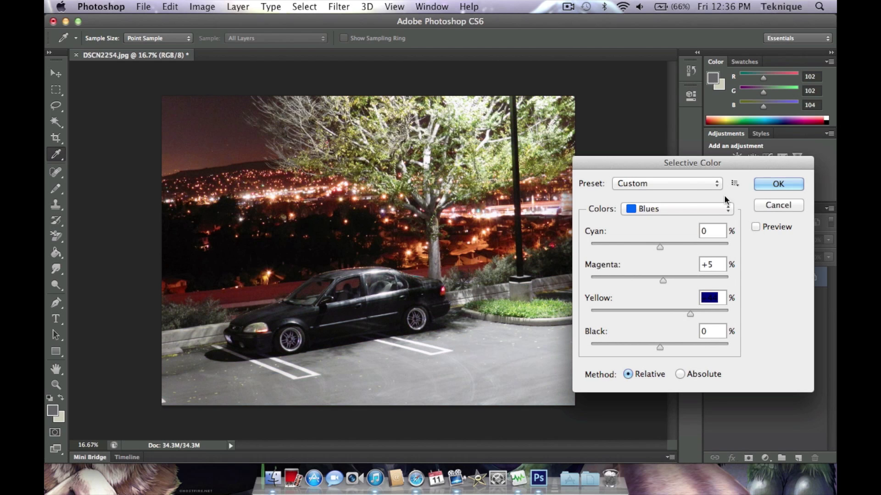
pyautogui.click(683, 208)
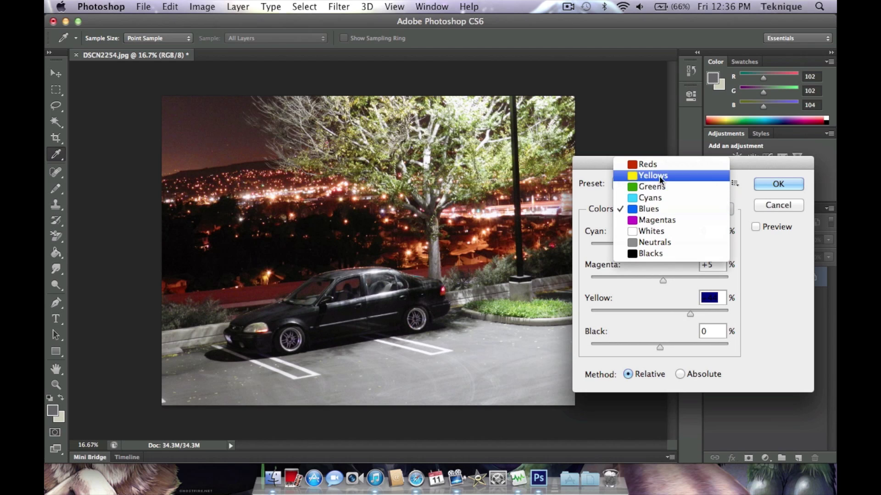
pyautogui.click(757, 226)
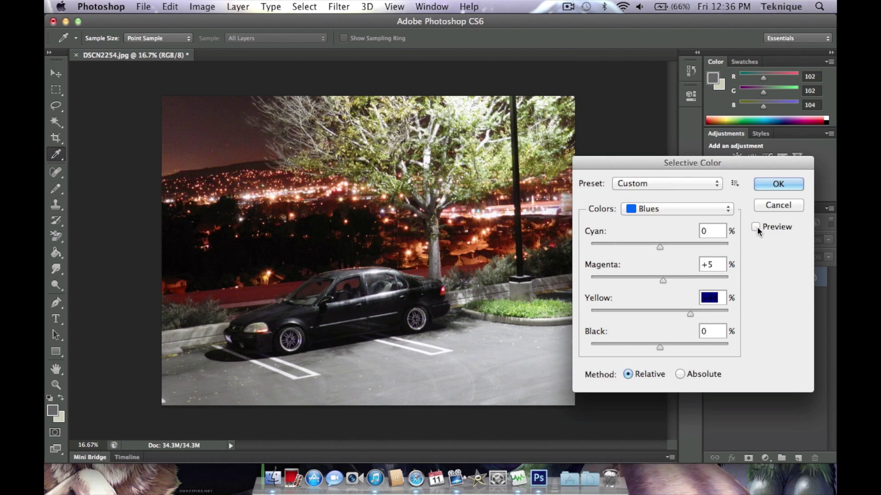
pyautogui.click(757, 227)
pyautogui.click(776, 184)
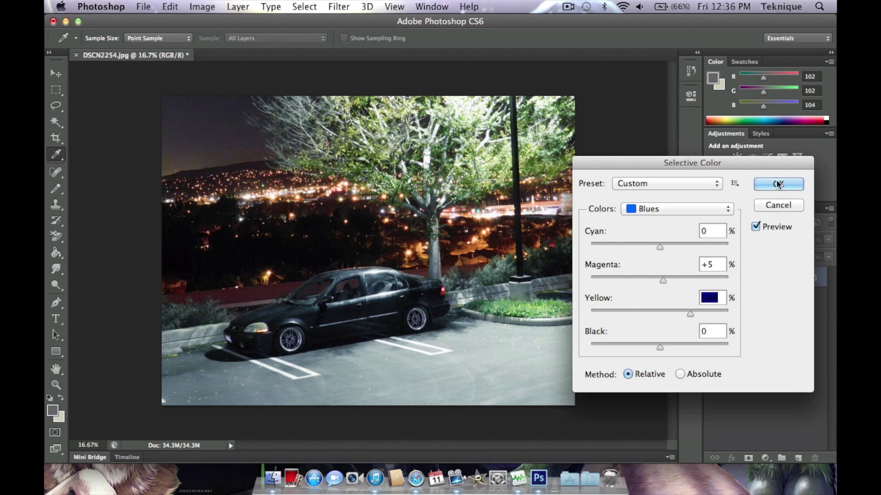
pyautogui.press('m')
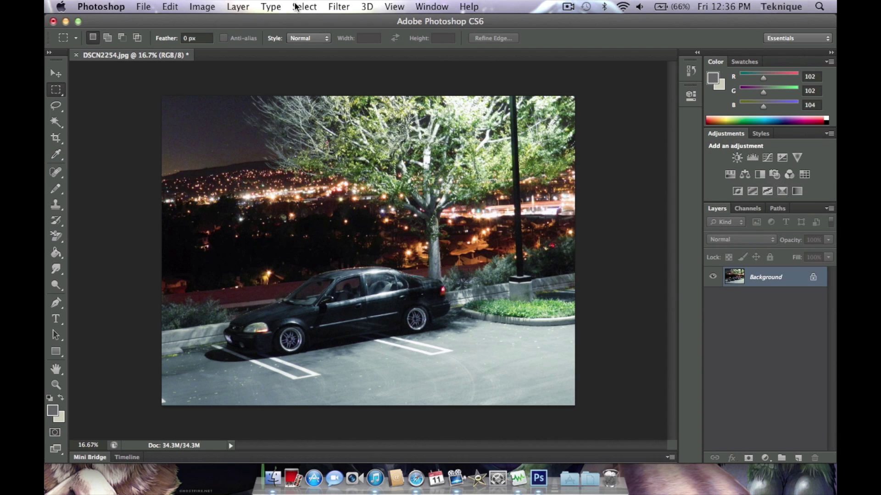
# Start a Vibrance adjustment, lower Vibrance slightly, set Saturation to +31 and compare the photo before and after.
pyautogui.click(202, 5)
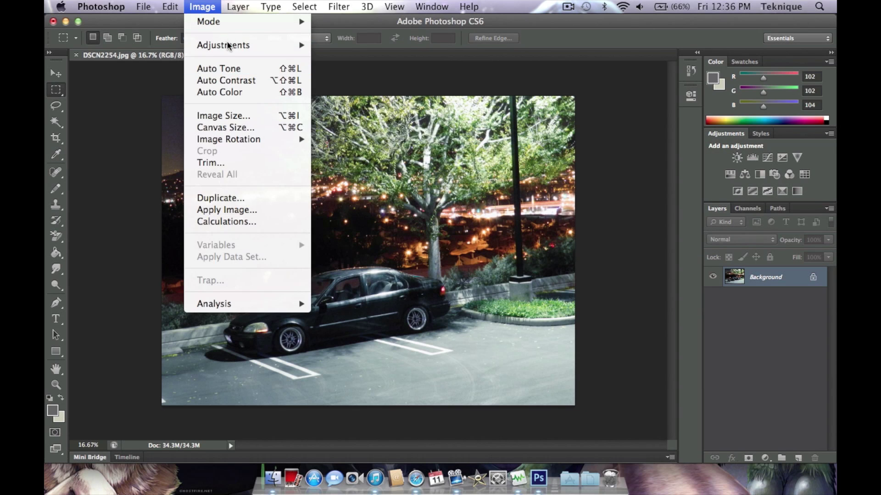
pyautogui.moveTo(225, 48)
pyautogui.click(353, 104)
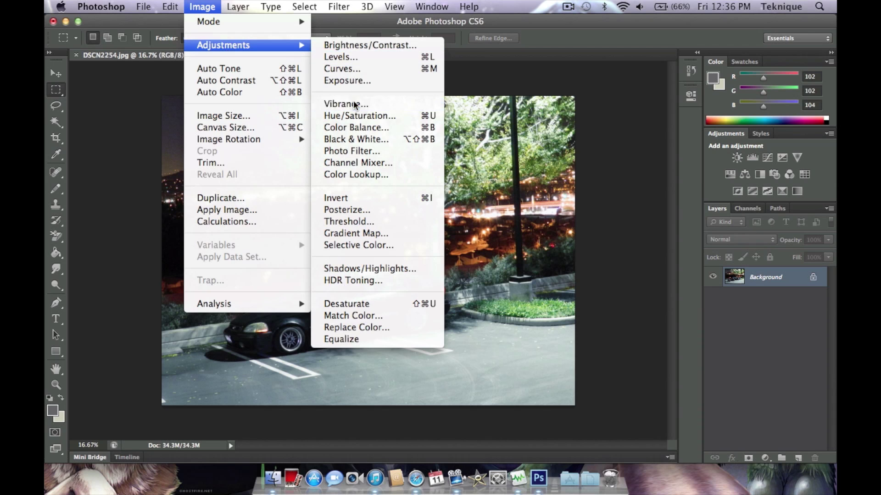
pyautogui.moveTo(464, 79); pyautogui.dragTo(611, 64)
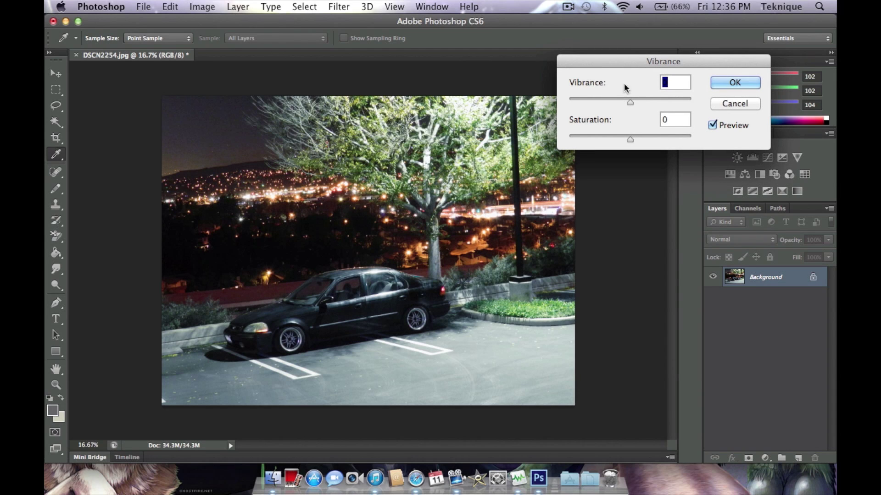
pyautogui.moveTo(630, 103); pyautogui.dragTo(602, 111)
pyautogui.moveTo(629, 139); pyautogui.dragTo(664, 140)
pyautogui.moveTo(602, 102); pyautogui.dragTo(629, 108)
pyautogui.moveTo(664, 142); pyautogui.dragTo(648, 143)
pyautogui.moveTo(629, 101)
pyautogui.mouseDown()
pyautogui.moveTo(666, 108)
pyautogui.moveTo(604, 102)
pyautogui.moveTo(628, 107)
pyautogui.mouseUp()
pyautogui.click(712, 125)
pyautogui.click(712, 125)
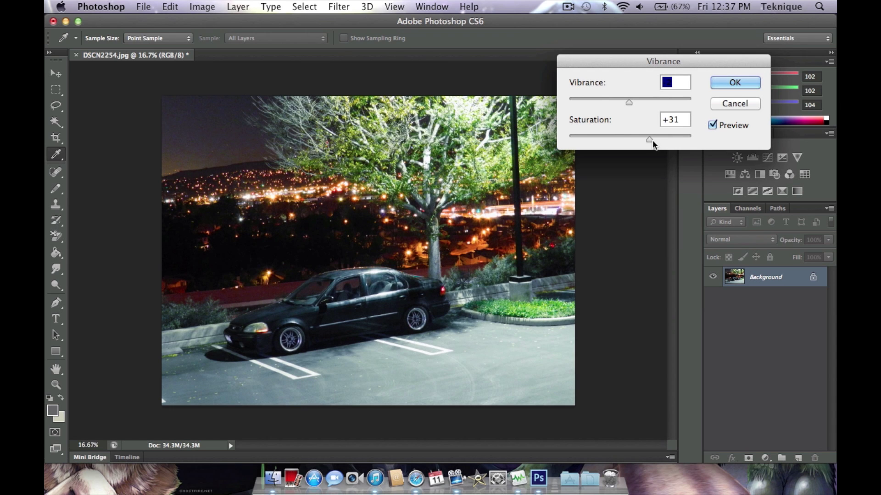
# Raise Saturation above +31, compare the photo before and after, and apply the Vibrance adjustment.
pyautogui.moveTo(651, 139); pyautogui.dragTo(662, 139)
pyautogui.click(713, 125)
pyautogui.click(713, 126)
pyautogui.click(736, 84)
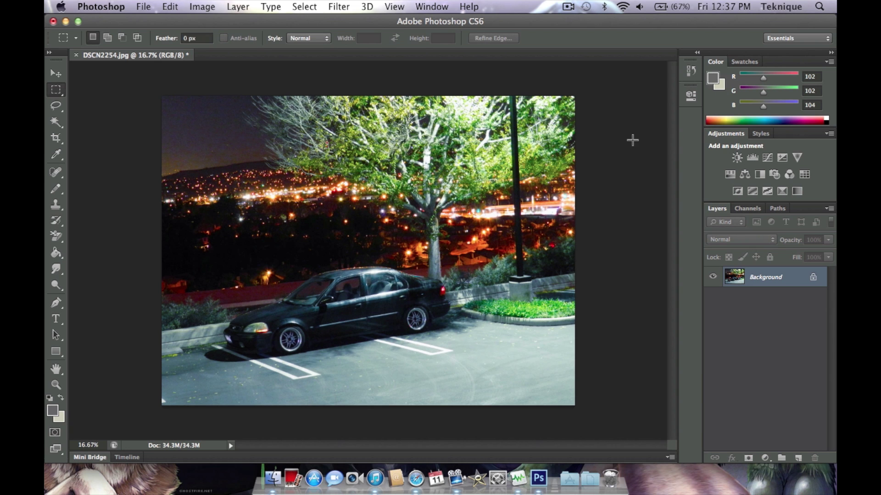
# Apply the Auto Tone and Auto Contrast corrections to the photo.
pyautogui.click(199, 8)
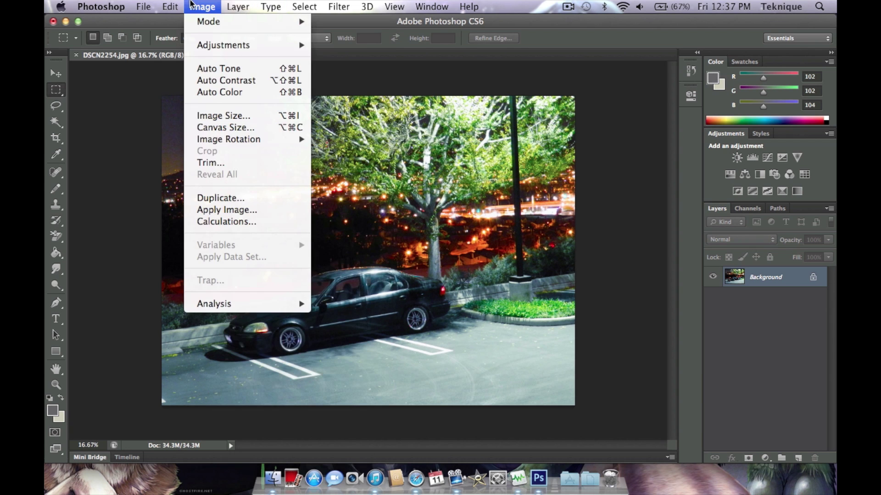
pyautogui.click(211, 67)
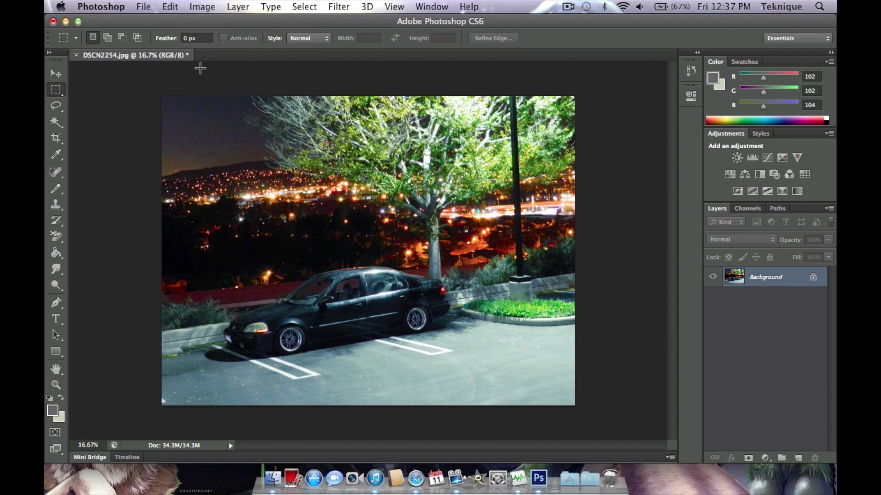
pyautogui.click(174, 7)
pyautogui.moveTo(225, 45)
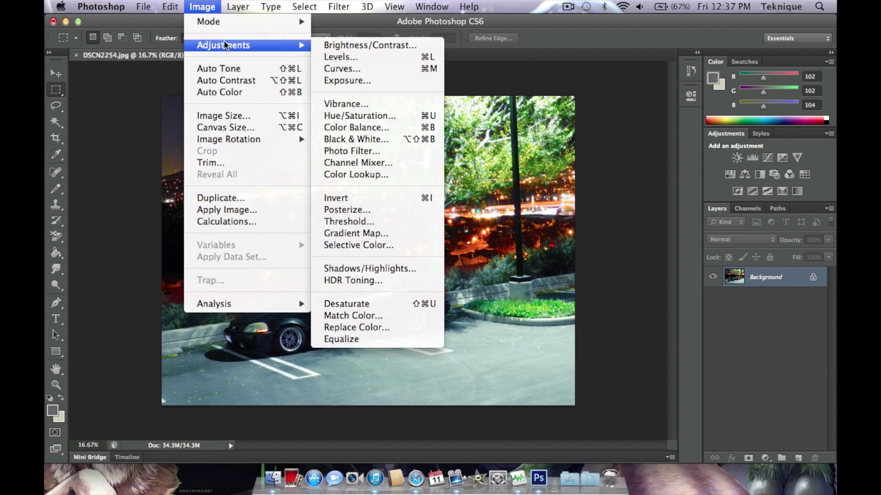
pyautogui.click(230, 80)
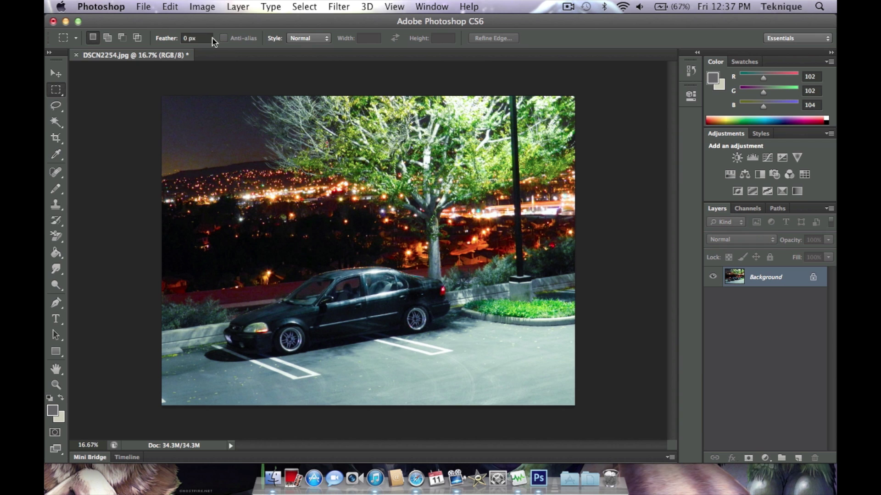
# Try the Auto Color correction on the photo and undo it.
pyautogui.click(194, 11)
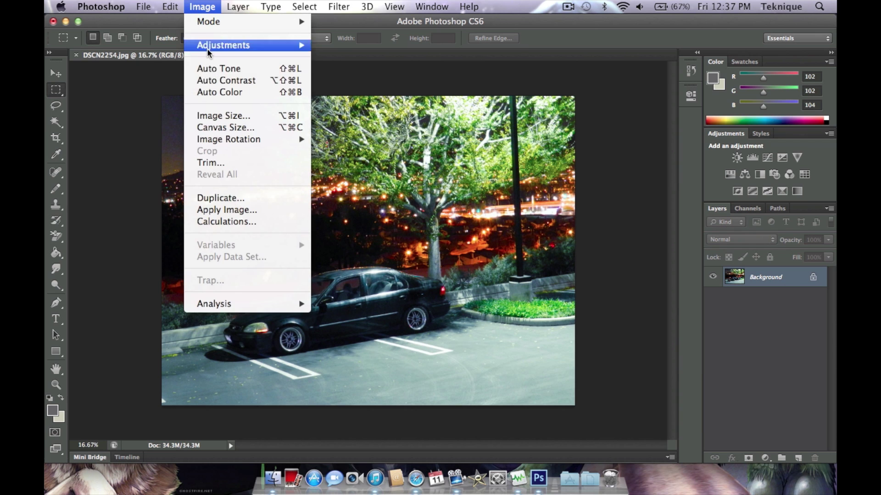
pyautogui.click(218, 92)
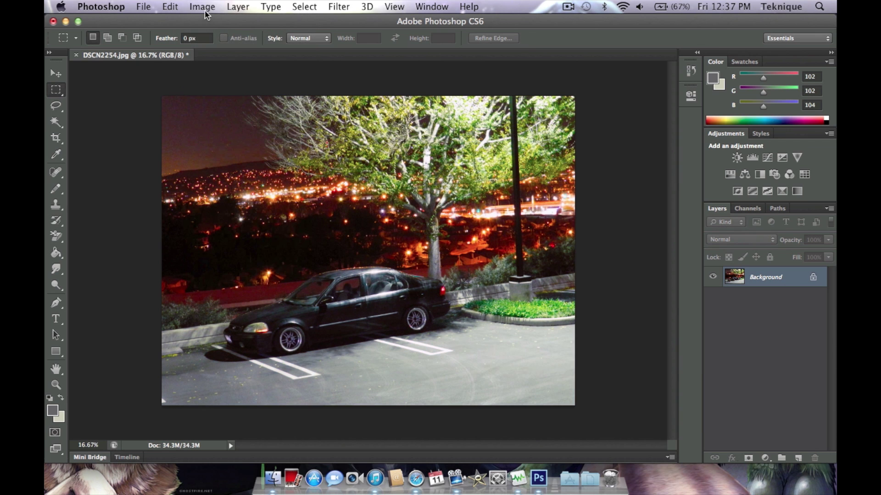
pyautogui.press('super+z')
# Start a Photo Filter adjustment with its dialog clear of the car and preview Cooling Filter (80).
pyautogui.click(198, 7)
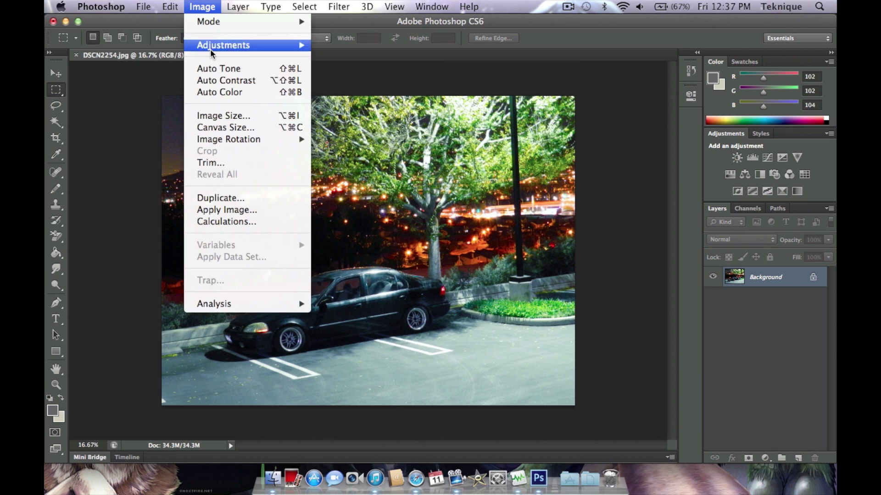
pyautogui.moveTo(216, 44)
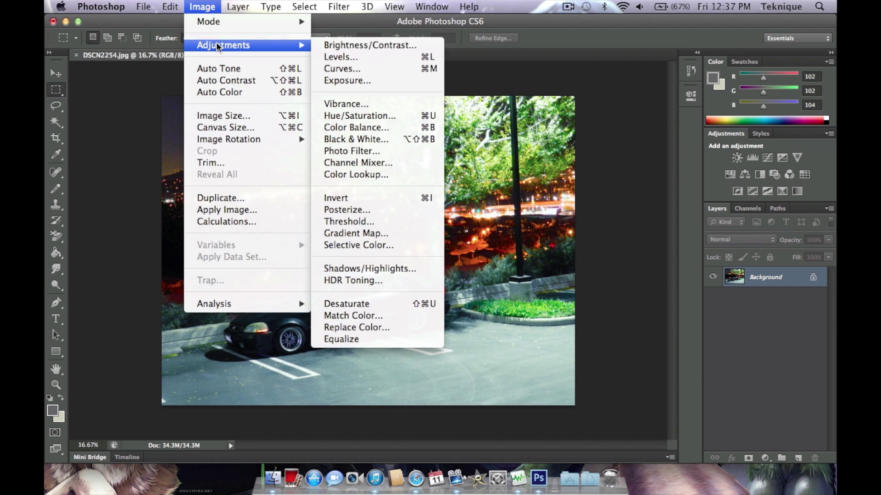
pyautogui.click(345, 151)
pyautogui.moveTo(405, 153); pyautogui.dragTo(629, 183)
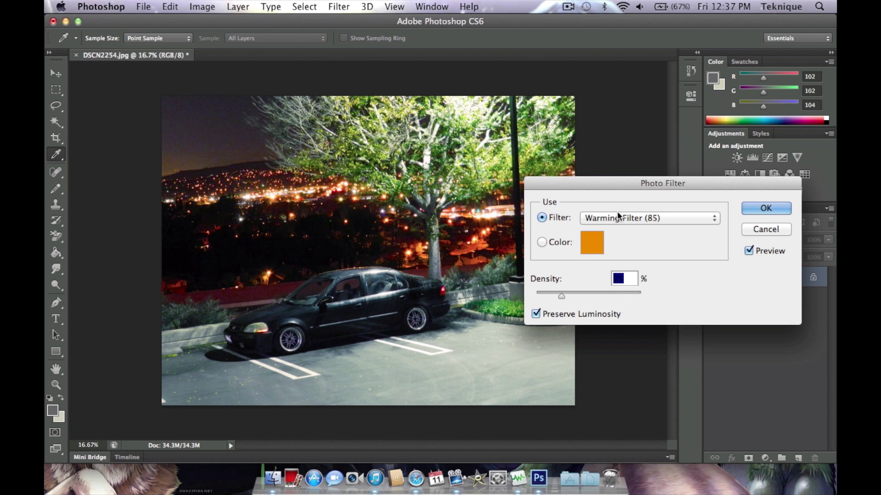
pyautogui.click(617, 218)
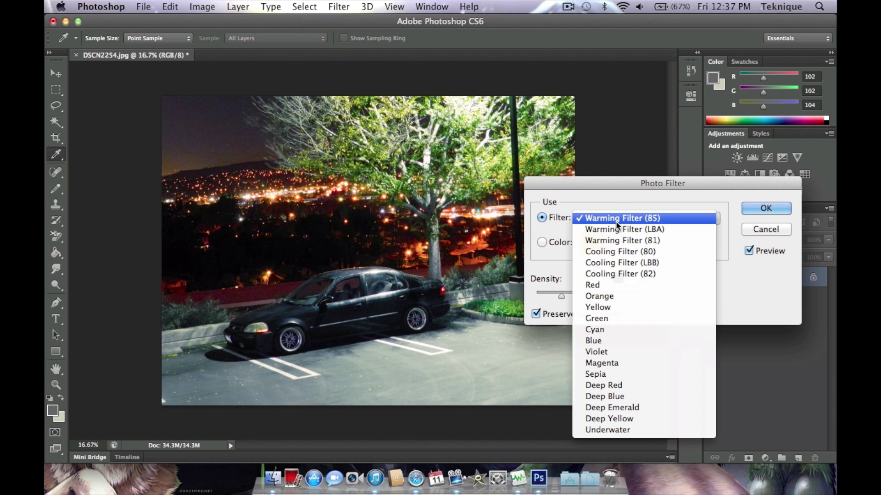
pyautogui.click(625, 253)
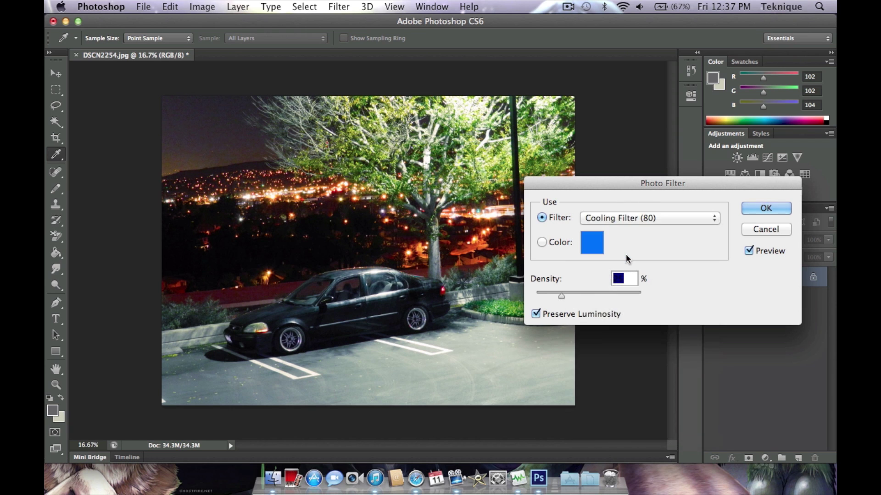
# Preview Warming Filter (81), Warming Filter (LBA), Warming Filter (85) and Green in Photo Filter, and cancel the adjustment.
pyautogui.click(628, 219)
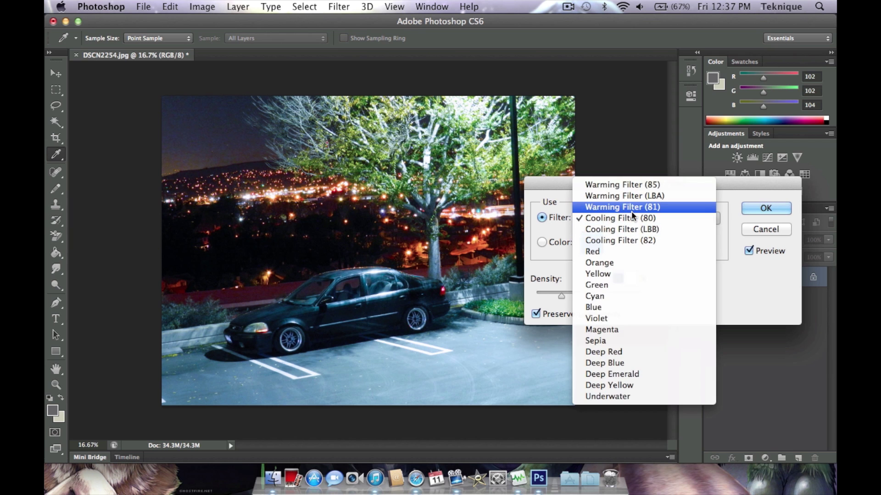
pyautogui.click(632, 209)
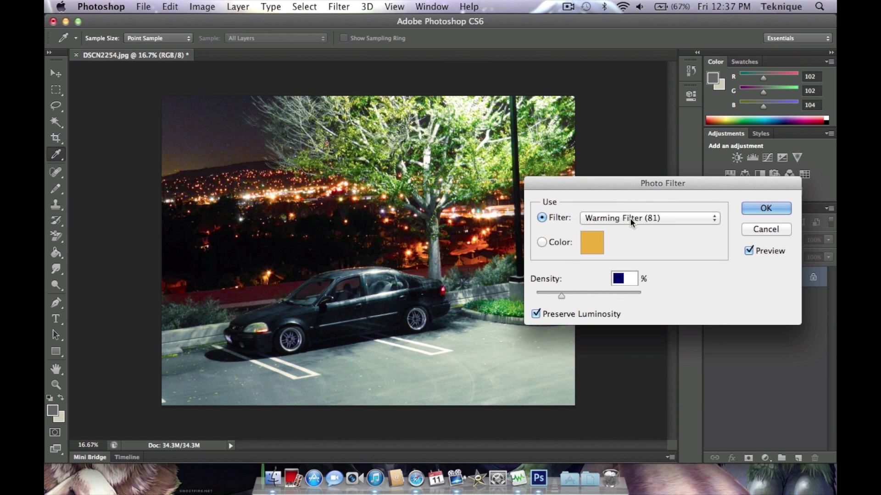
pyautogui.click(631, 218)
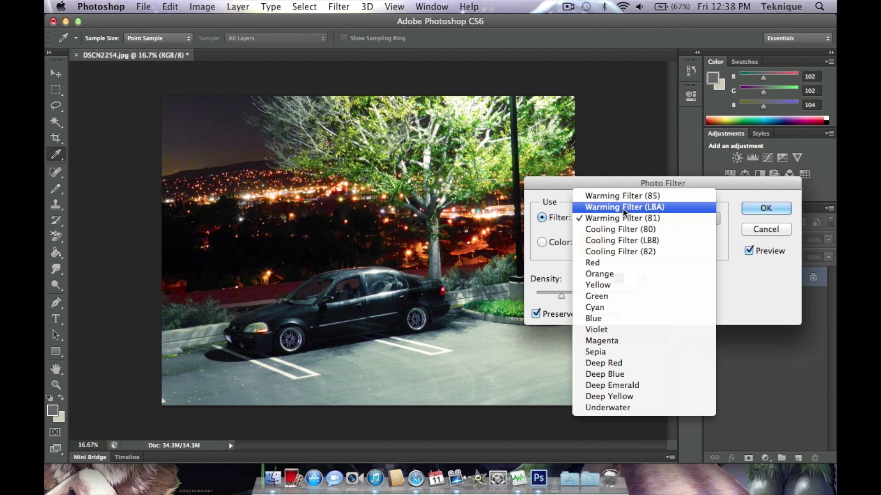
pyautogui.click(622, 206)
pyautogui.click(628, 218)
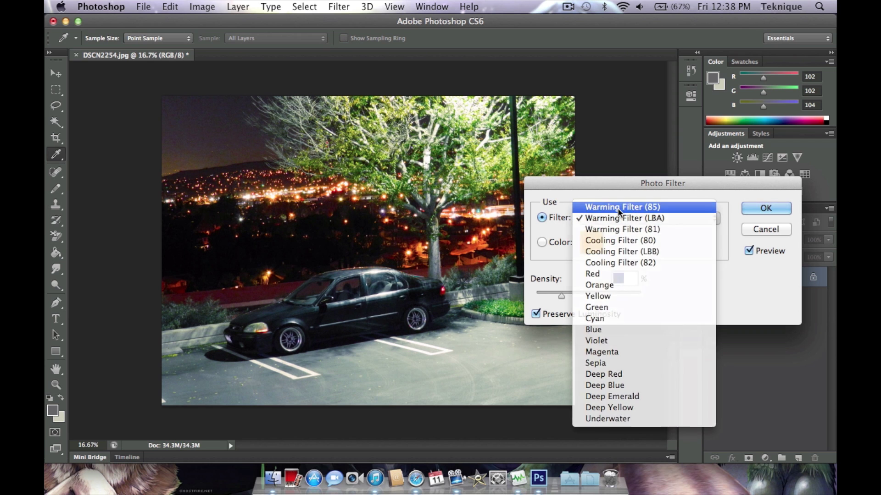
pyautogui.click(623, 208)
pyautogui.click(631, 215)
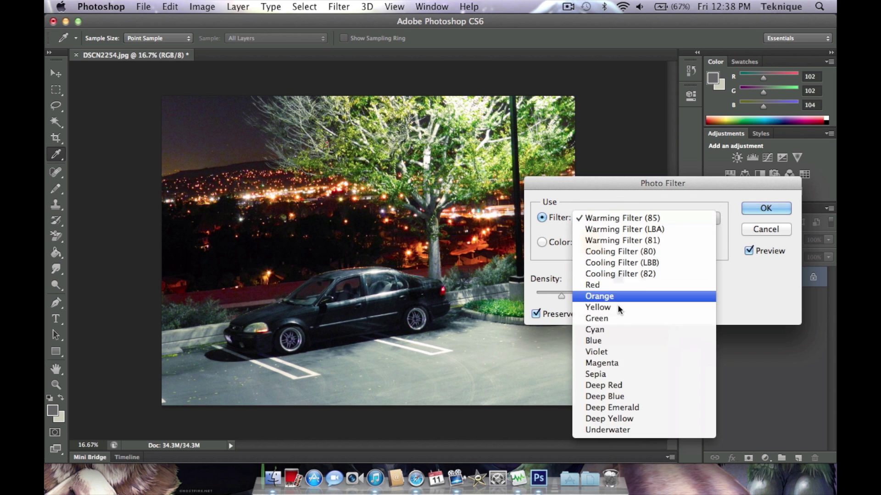
pyautogui.click(618, 318)
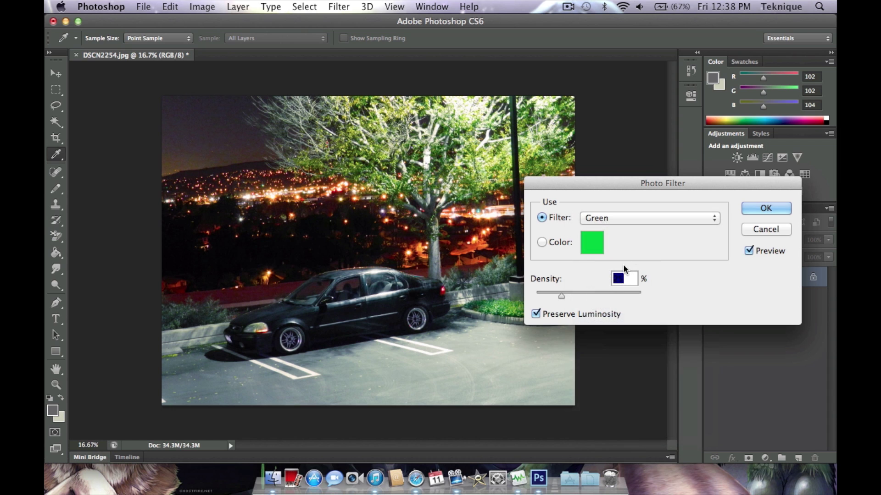
pyautogui.click(756, 232)
pyautogui.press('m')
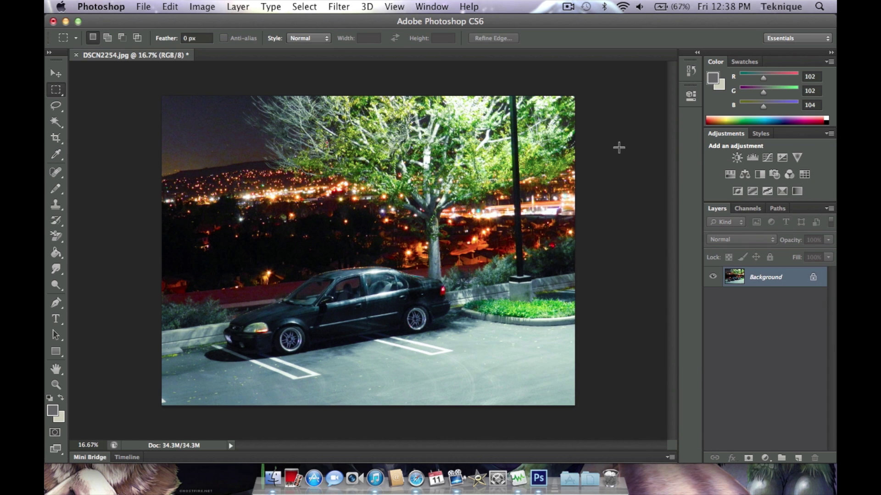
# Apply a Brightness/Contrast adjustment with Brightness at 24 and Contrast raised to a positive value below 66.
pyautogui.click(195, 7)
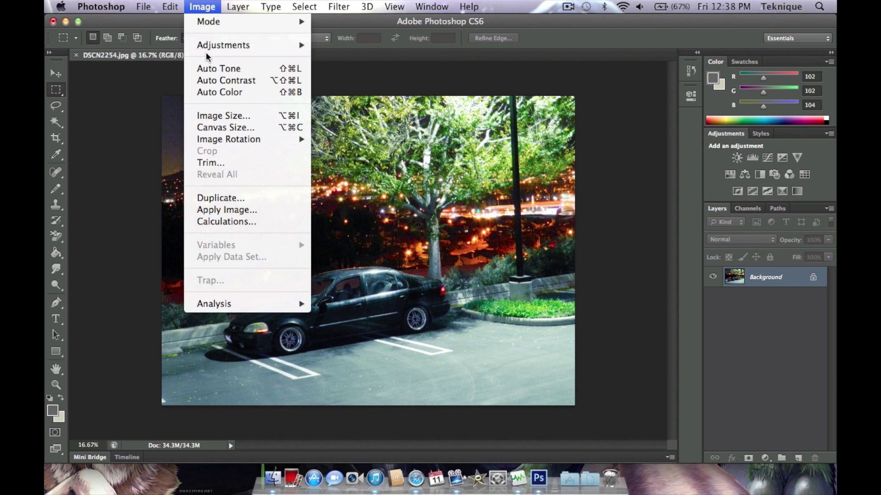
pyautogui.click(337, 42)
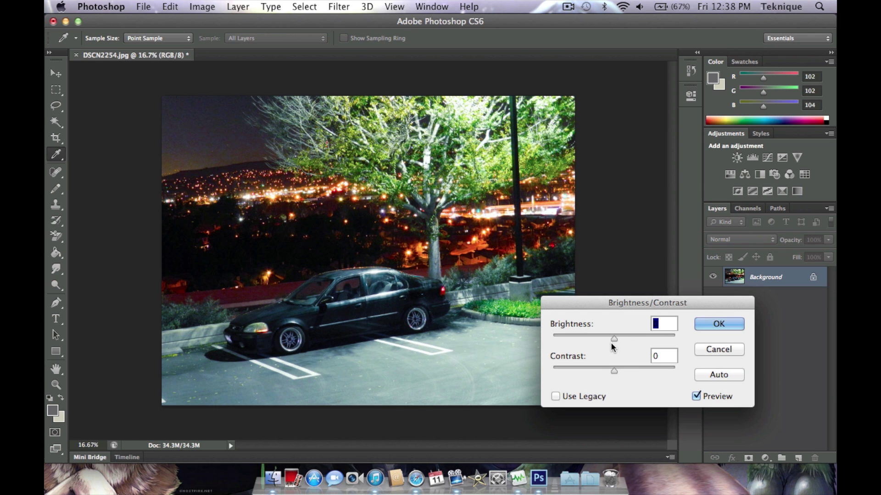
pyautogui.moveTo(614, 338); pyautogui.dragTo(654, 372)
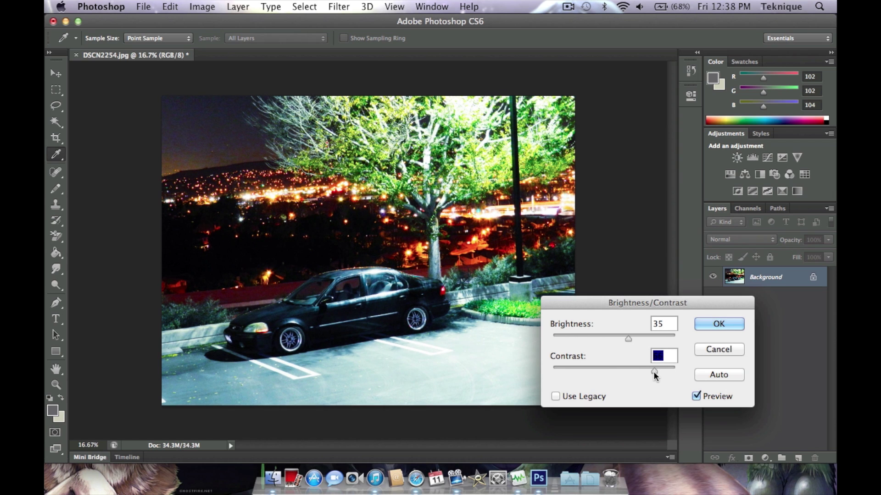
pyautogui.moveTo(628, 337)
pyautogui.mouseDown()
pyautogui.moveTo(647, 338)
pyautogui.moveTo(623, 338)
pyautogui.mouseUp()
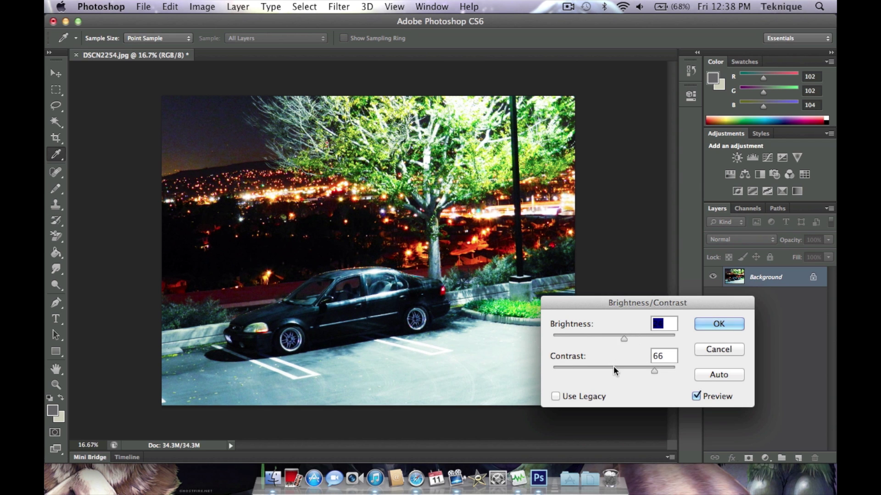
pyautogui.moveTo(654, 370); pyautogui.dragTo(638, 370)
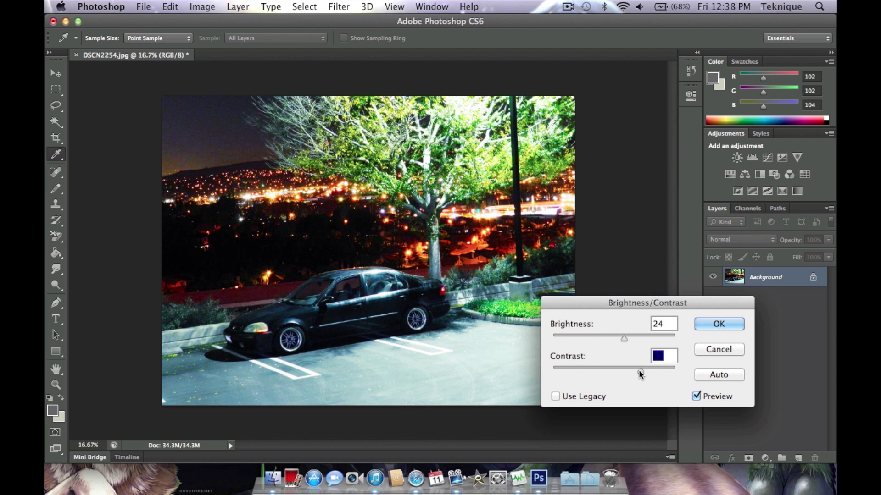
pyautogui.click(708, 326)
pyautogui.press('m')
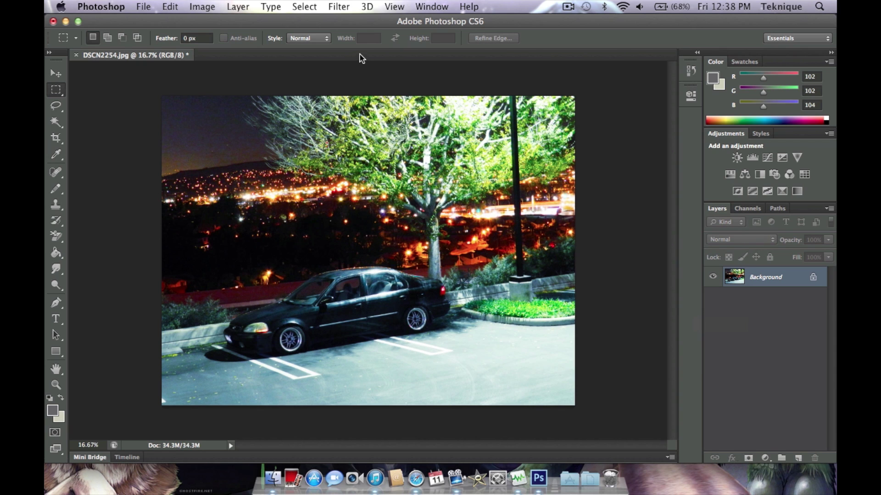
pyautogui.click(57, 172)
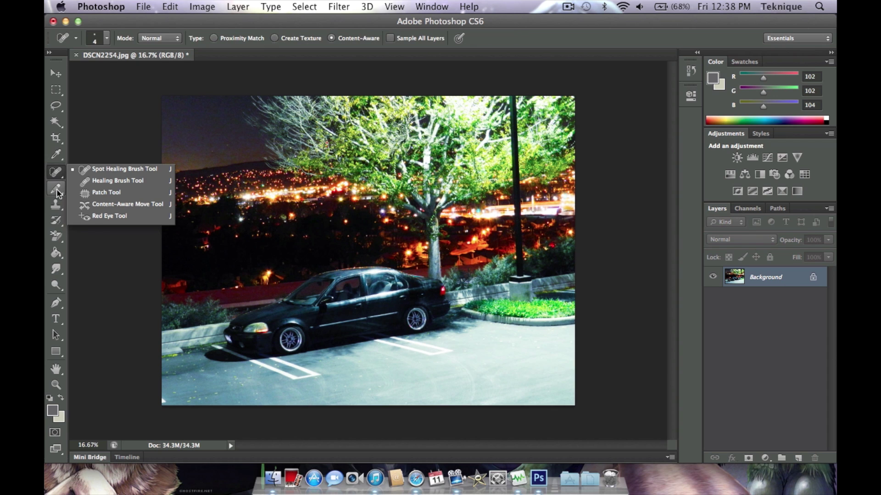
pyautogui.click(57, 189)
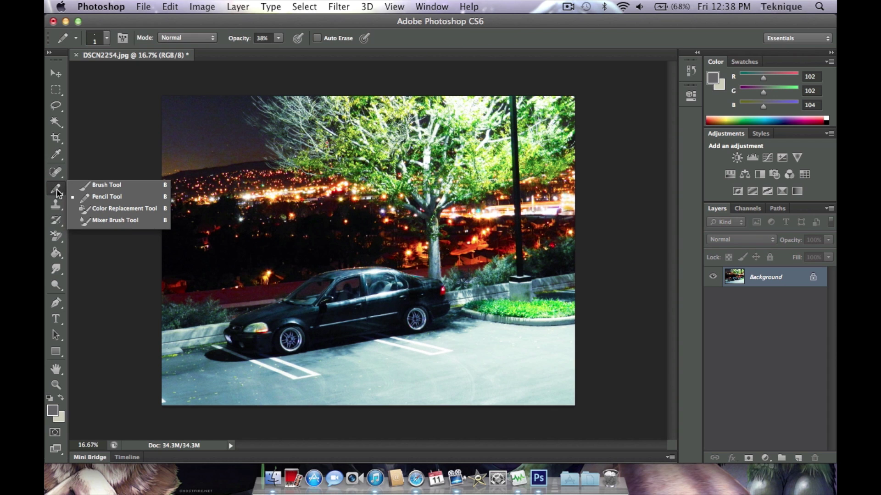
pyautogui.click(57, 253)
pyautogui.click(54, 238)
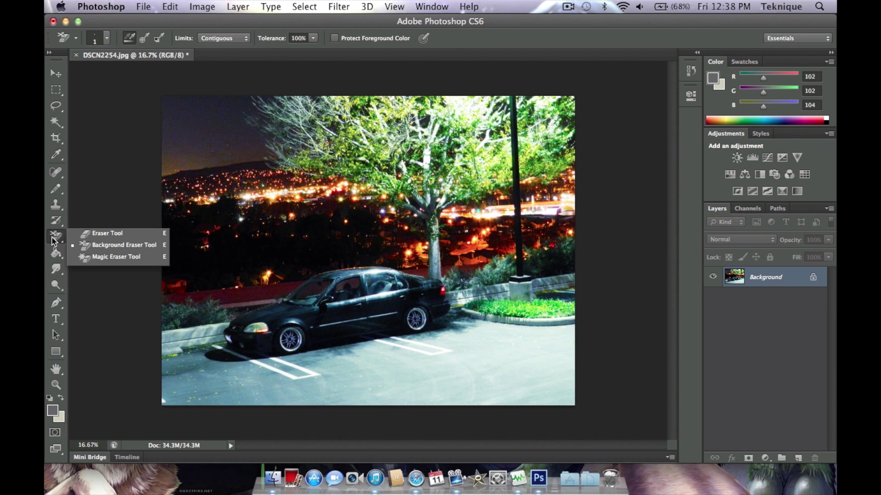
pyautogui.click(56, 189)
pyautogui.click(56, 174)
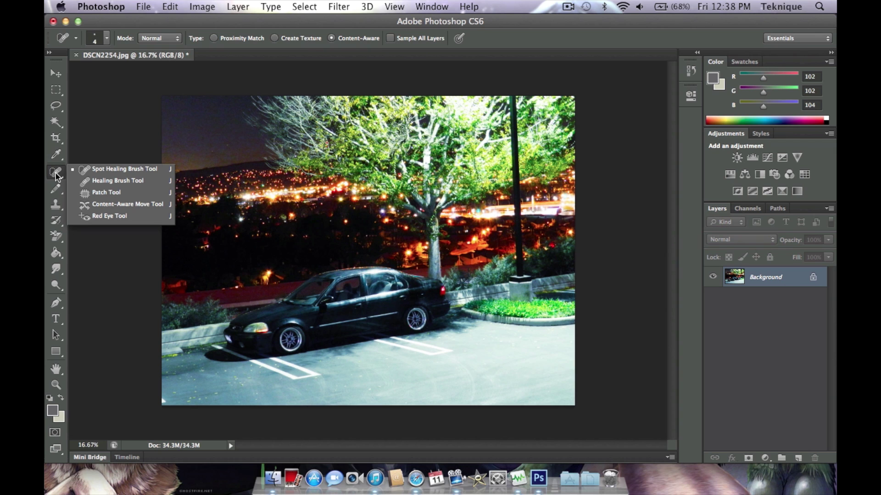
# With the History Brush Tool enlarged to 2600 px, paint over the sky, car and parking lot in the left part of the photo.
pyautogui.click(55, 223)
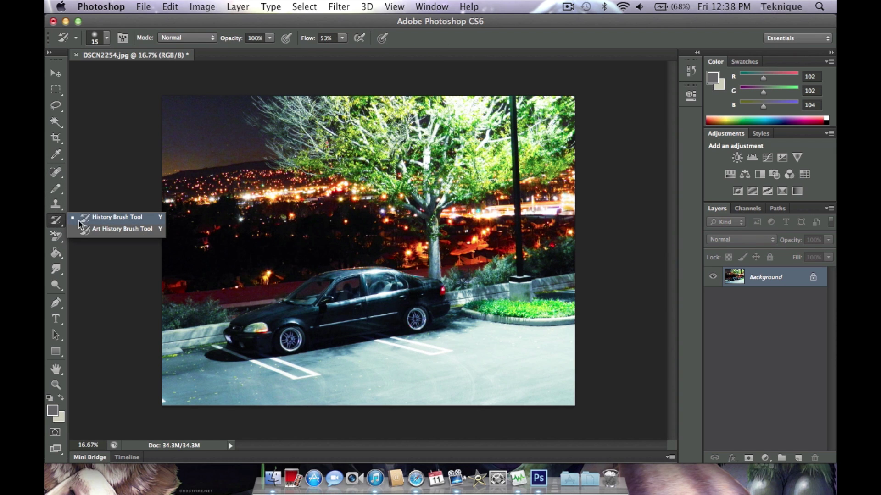
pyautogui.click(99, 220)
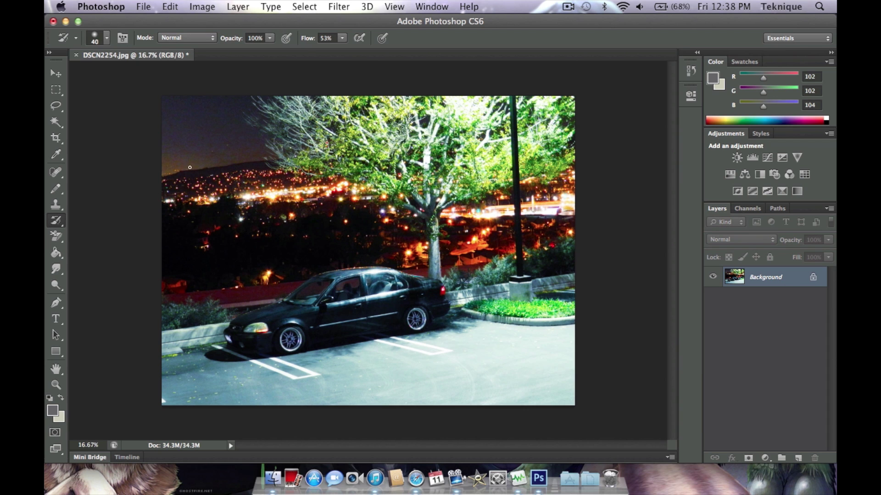
pyautogui.press(']')
pyautogui.press(']')
pyautogui.press(']')
pyautogui.press(']')
pyautogui.press(']')
pyautogui.press(']')
pyautogui.press(']')
pyautogui.press(']')
pyautogui.press(']')
pyautogui.press(']')
pyautogui.press(']')
pyautogui.press(']')
pyautogui.press(']')
pyautogui.press(']')
pyautogui.press(']')
pyautogui.press(']')
pyautogui.press(']')
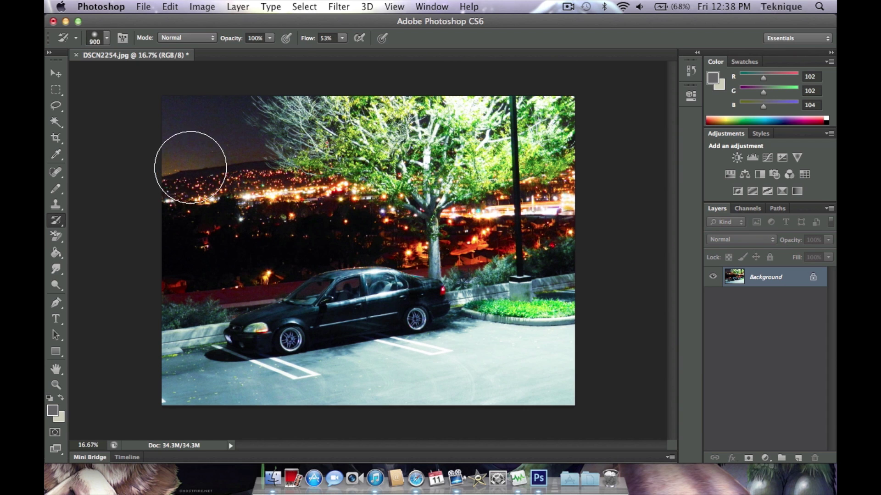
pyautogui.press(']')
pyautogui.press(']')
pyautogui.press(']')
pyautogui.press(']')
pyautogui.press(']')
pyautogui.press(']')
pyautogui.press(']')
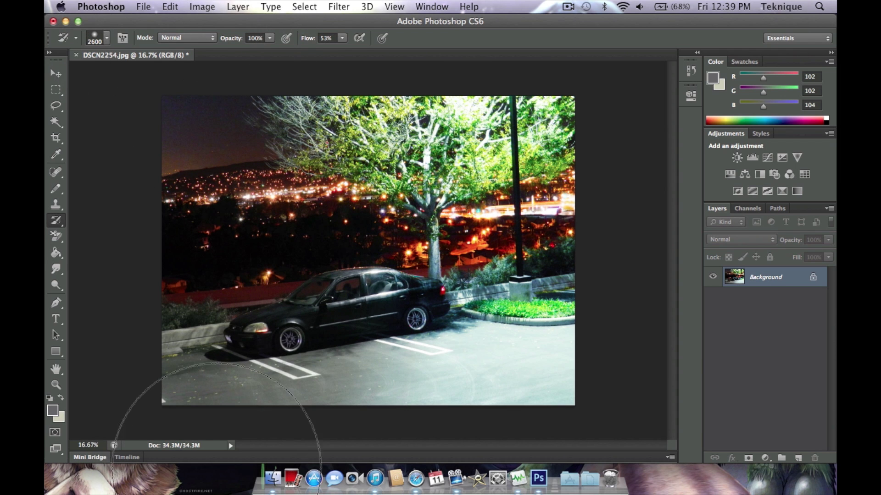
# Shrink the History Brush to 100 px, enlarge it to 1200 px and paint over the night sky above the hills.
pyautogui.press('[')
pyautogui.press('[')
pyautogui.press('[')
pyautogui.press('[')
pyautogui.press('[')
pyautogui.press('[')
pyautogui.press('[')
pyautogui.press('[')
pyautogui.press('[')
pyautogui.press('[')
pyautogui.press('[')
pyautogui.press('[')
pyautogui.press('[')
pyautogui.press('[')
pyautogui.press('[')
pyautogui.press('[')
pyautogui.press('[')
pyautogui.press('[')
pyautogui.press('[')
pyautogui.press('[')
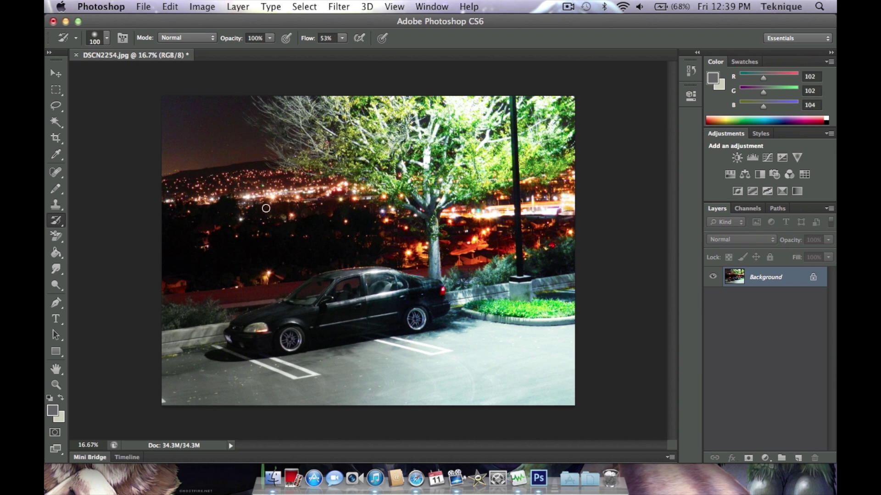
pyautogui.press(']')
pyautogui.press(']')
pyautogui.press(']')
pyautogui.press(']')
pyautogui.press(']')
pyautogui.press(']')
pyautogui.press(']')
pyautogui.press(']')
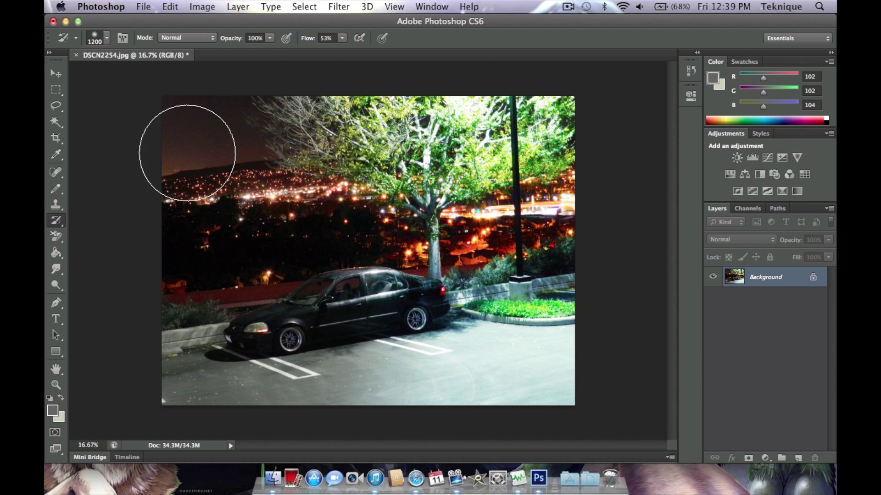
# Undo the last few History Brush strokes over the night sky, stepping forward once along the way.
pyautogui.click(169, 6)
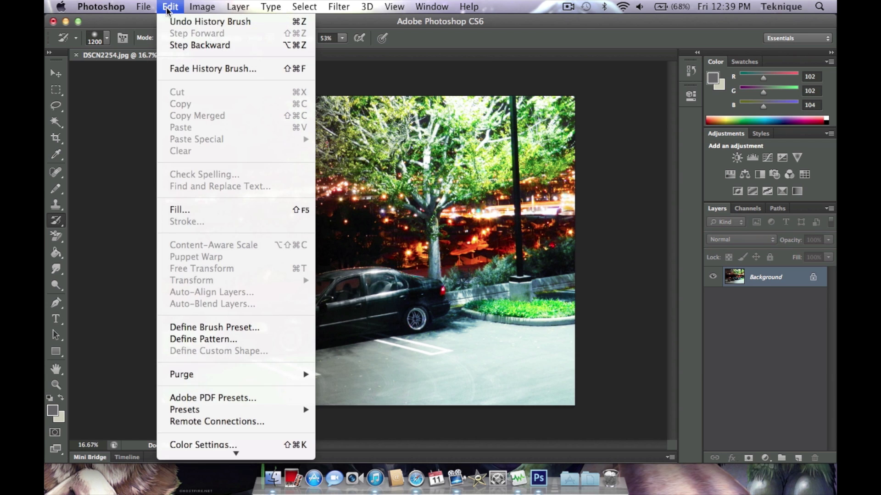
pyautogui.click(189, 45)
pyautogui.click(168, 8)
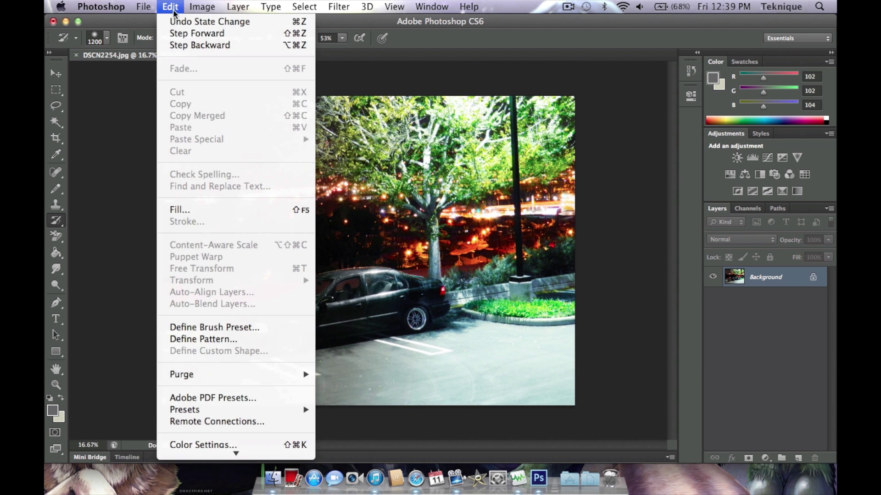
pyautogui.click(182, 45)
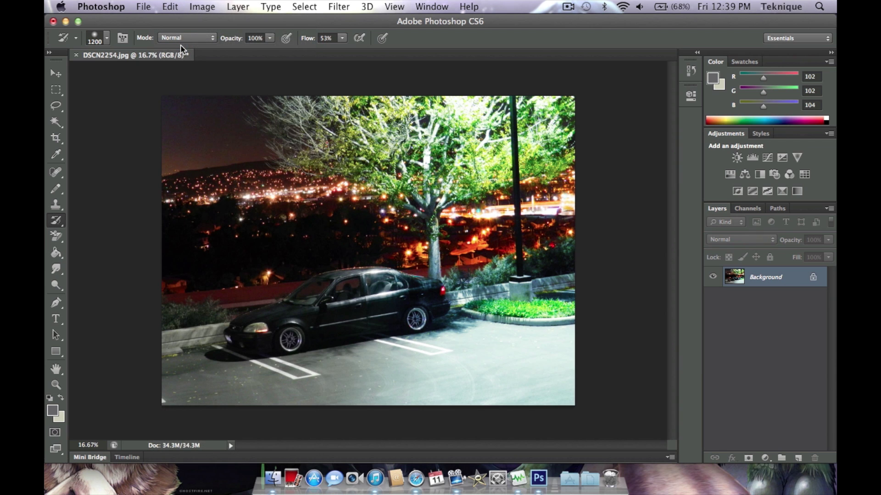
pyautogui.click(175, 13)
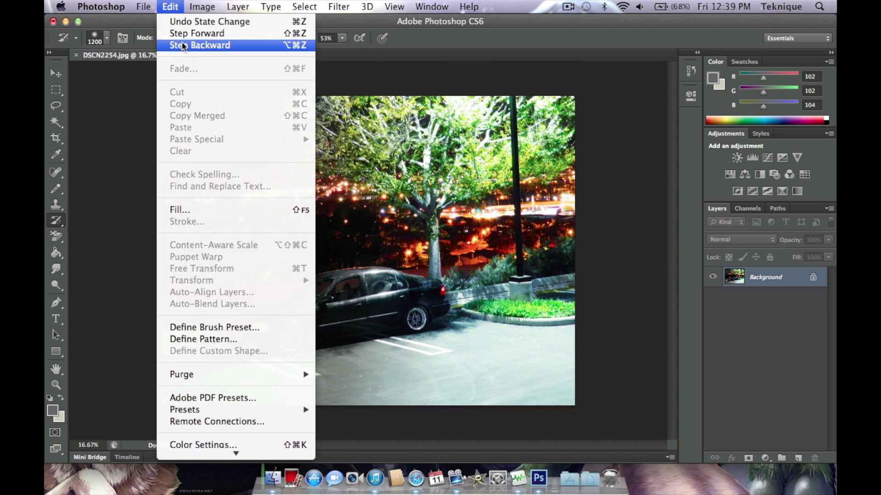
pyautogui.click(177, 33)
pyautogui.click(171, 7)
pyautogui.click(186, 45)
# Repaint the night sky and city lights with the History Brush, reducing its size from 1200 px to 300 px.
pyautogui.moveTo(161, 108)
pyautogui.mouseDown()
pyautogui.moveTo(191, 164)
pyautogui.moveTo(205, 260)
pyautogui.moveTo(263, 250)
pyautogui.moveTo(278, 234)
pyautogui.mouseUp()
pyautogui.press('[')
pyautogui.press('[')
pyautogui.press('[')
pyautogui.press('[')
pyautogui.press('[')
pyautogui.press('[')
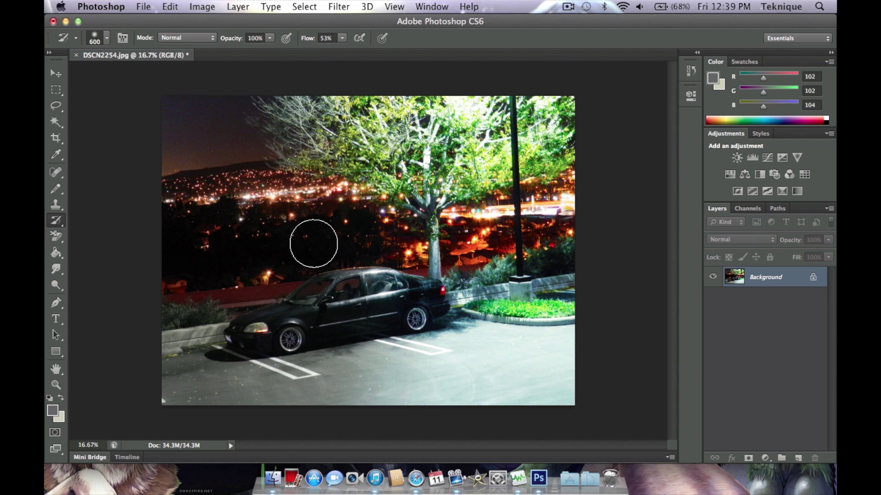
pyautogui.press('[')
pyautogui.press('[')
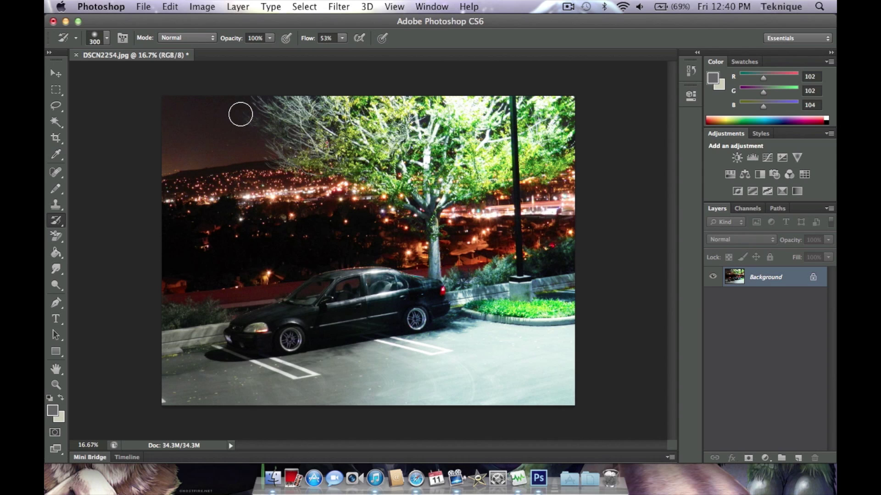
# Shrink the History Brush and enlarge it again to 250 px.
pyautogui.press('[')
pyautogui.press('[')
pyautogui.press('[')
pyautogui.press('[')
pyautogui.press('[')
pyautogui.press(']')
pyautogui.press(']')
pyautogui.press(']')
pyautogui.press(']')
# Reduce the History Brush to 50 px and 35 px and paint over the car's red taillight.
pyautogui.press('super+equal')
pyautogui.press('super+equal')
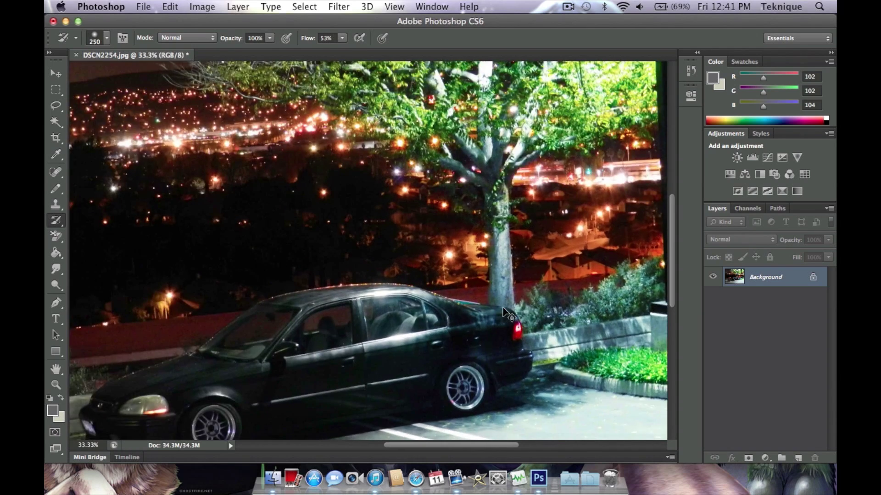
pyautogui.press('super+equal')
pyautogui.press('super+equal')
pyautogui.press('super+equal')
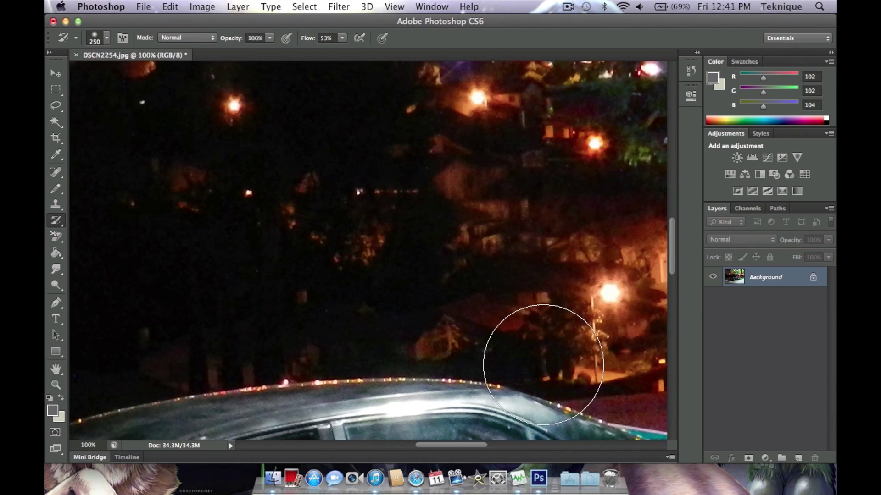
pyautogui.scroll(-10, 543, 365)
pyautogui.moveTo(462, 445); pyautogui.dragTo(495, 450)
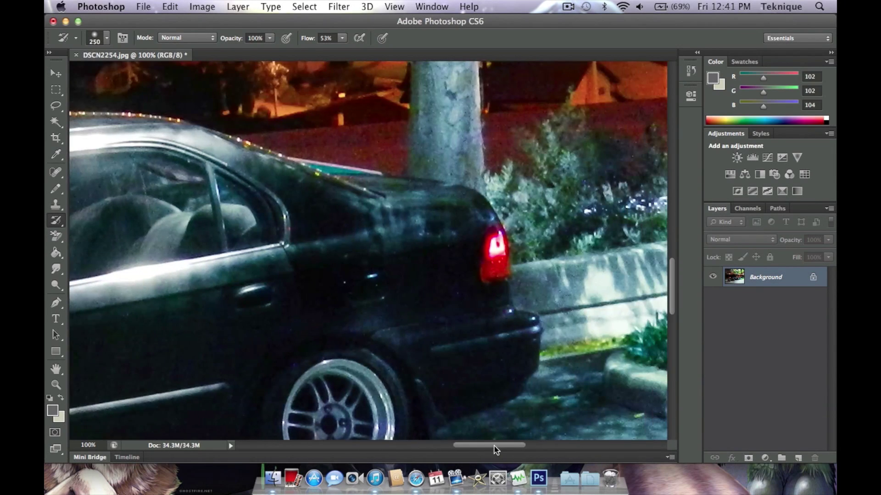
pyautogui.press('[')
pyautogui.press('[')
pyautogui.press('[')
pyautogui.press('[')
pyautogui.press('[')
pyautogui.press('[')
pyautogui.press('[')
pyautogui.press('[')
pyautogui.press('[')
pyautogui.press('[')
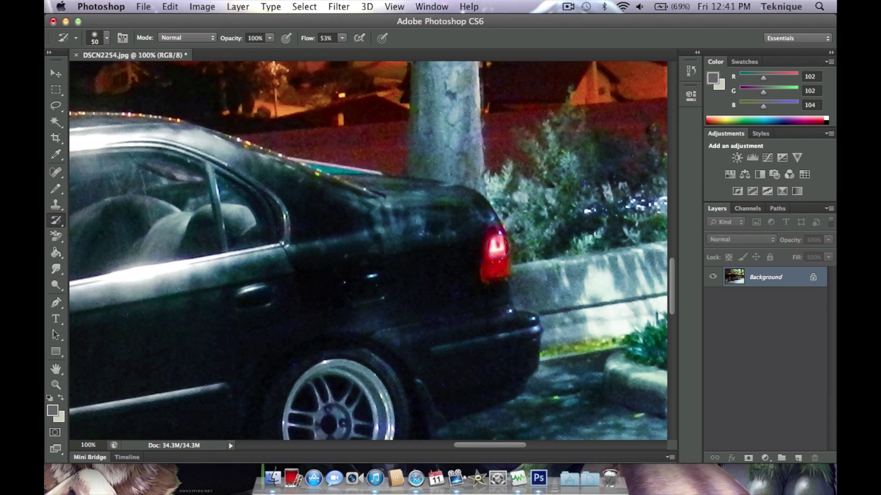
pyautogui.moveTo(497, 240)
pyautogui.mouseDown()
pyautogui.moveTo(493, 275)
pyautogui.moveTo(495, 266)
pyautogui.mouseUp()
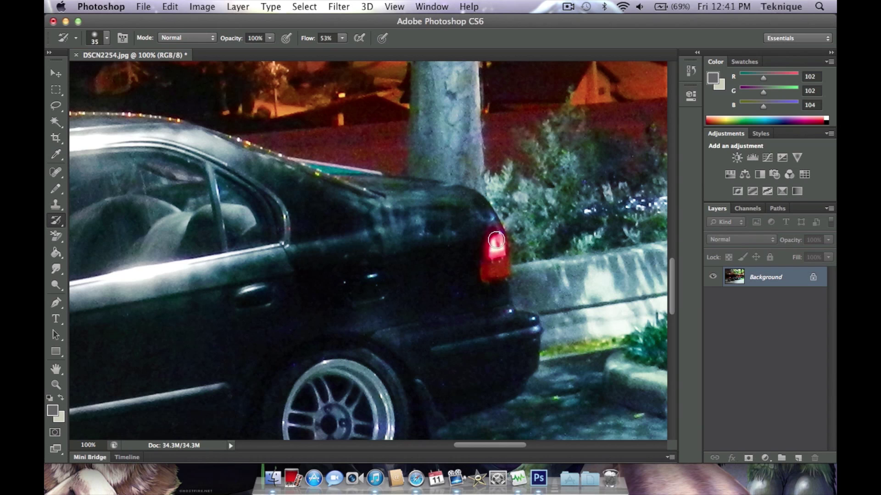
pyautogui.moveTo(492, 252)
pyautogui.mouseDown()
pyautogui.moveTo(487, 272)
pyautogui.moveTo(503, 267)
pyautogui.mouseUp()
# Select the glowing orange strip in the car's headlight with the Magic Wand at tolerance 32, adding its neighbouring areas.
pyautogui.moveTo(474, 448); pyautogui.dragTo(347, 450)
pyautogui.scroll(-6, 363, 339)
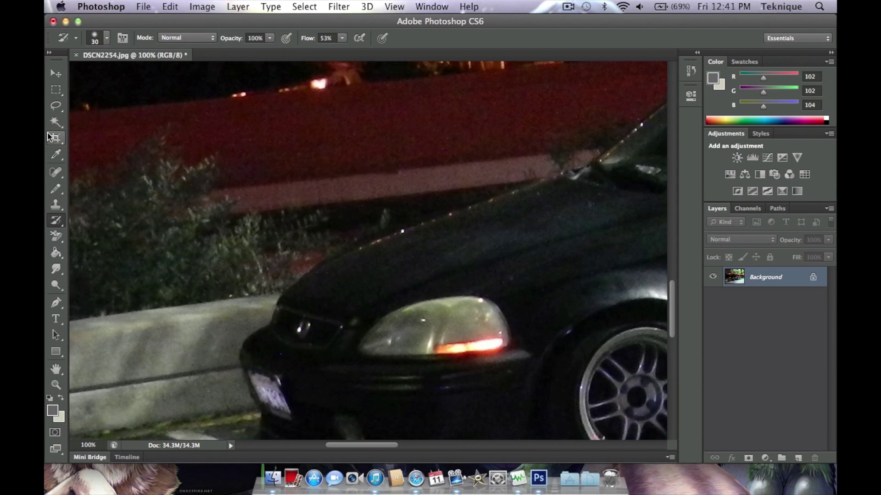
pyautogui.click(56, 122)
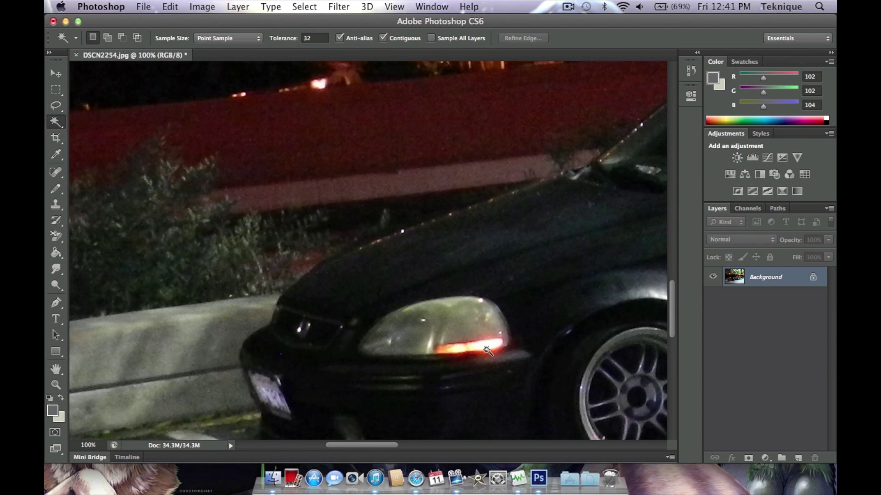
pyautogui.keyDown('shift'); pyautogui.click(435, 349); pyautogui.keyUp('shift')
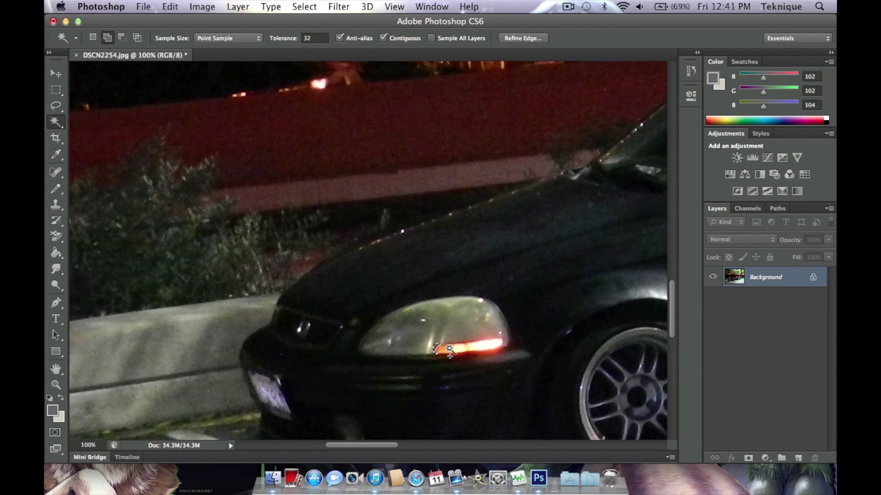
pyautogui.keyDown('shift'); pyautogui.click(466, 349); pyautogui.keyUp('shift')
pyautogui.keyDown('shift'); pyautogui.click(490, 345); pyautogui.keyUp('shift')
pyautogui.keyDown('shift'); pyautogui.click(440, 350); pyautogui.keyUp('shift')
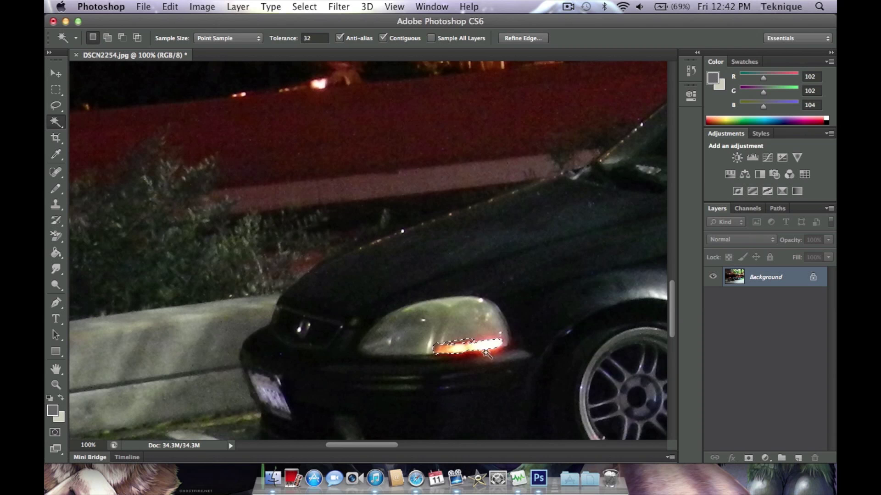
# Undo the last Magic Wand additions to the headlight strip selection.
pyautogui.click(170, 7)
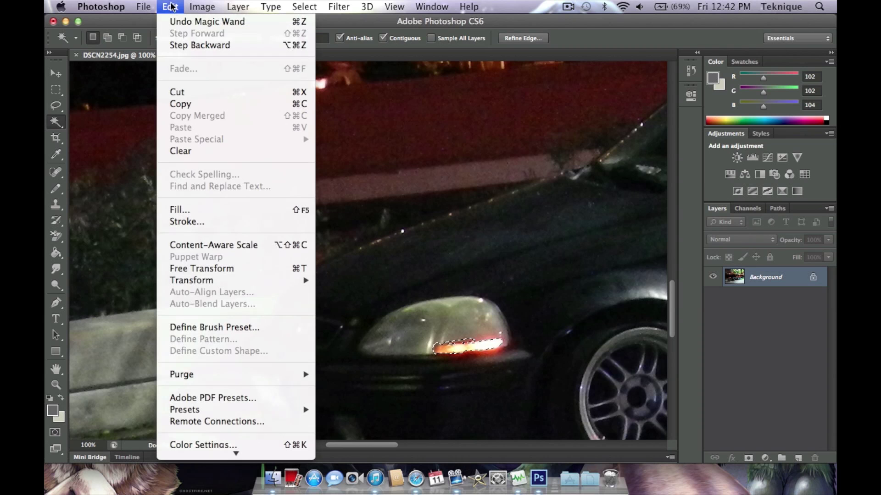
pyautogui.click(193, 20)
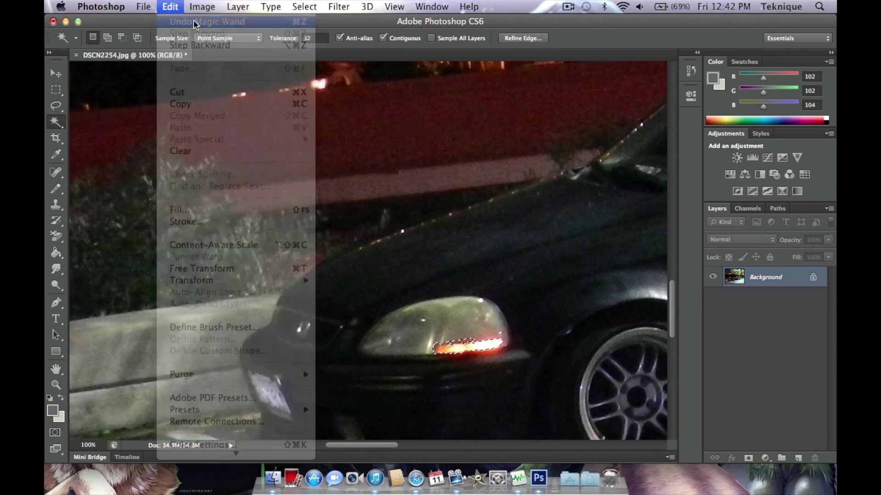
pyautogui.click(172, 6)
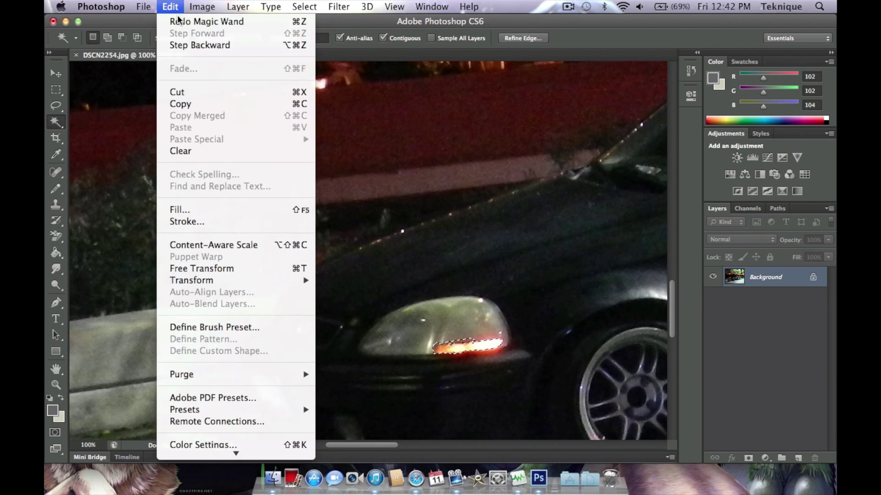
pyautogui.click(194, 45)
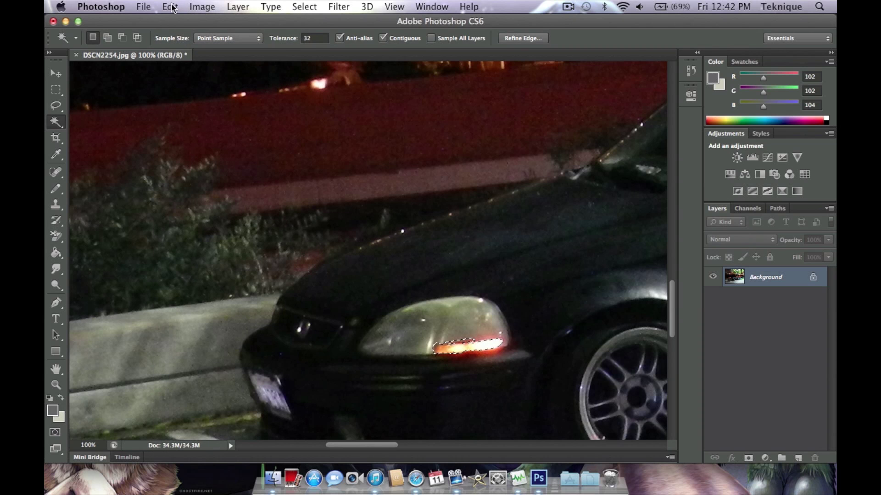
pyautogui.click(170, 6)
pyautogui.click(194, 47)
# Try to extend the headlight strip selection with the Magic Wand at 200% zoom.
pyautogui.scroll(-2, 463, 344)
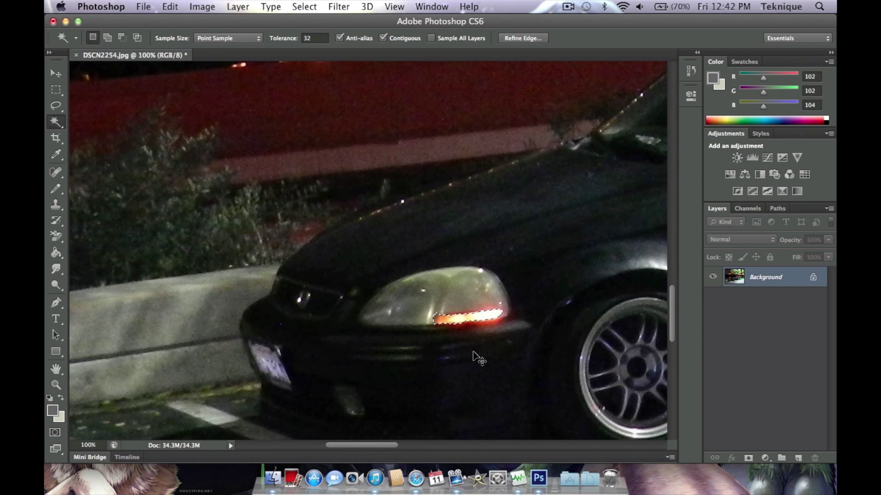
pyautogui.press('super+plus')
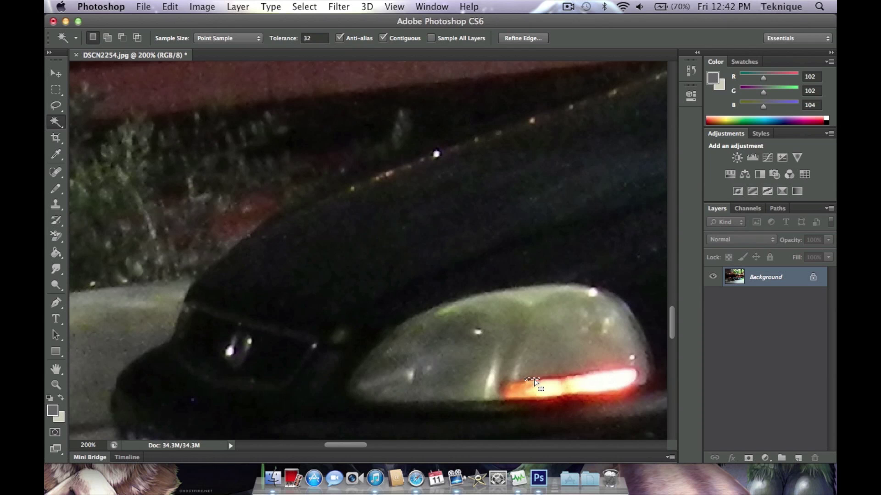
pyautogui.press('shift')
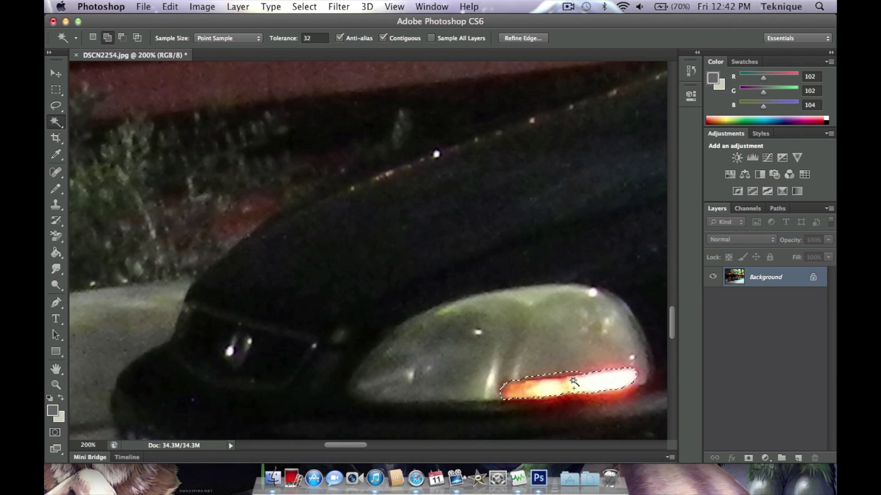
pyautogui.click(546, 374)
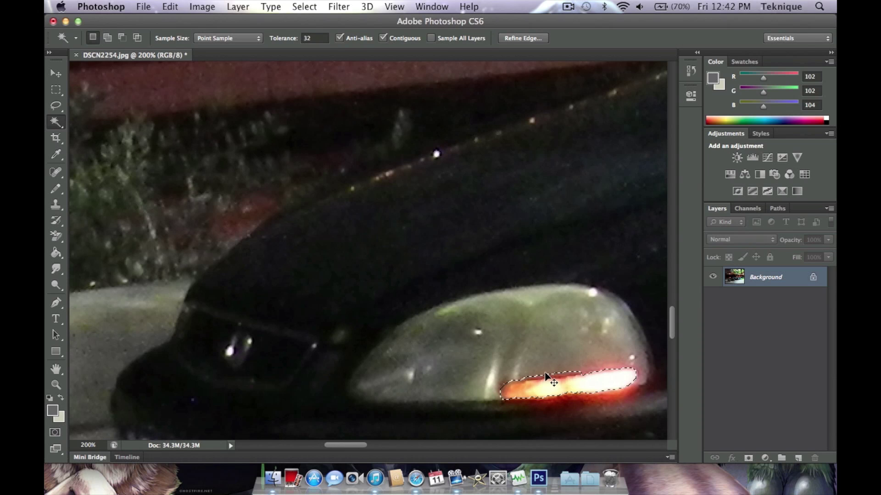
pyautogui.press('super+z')
# Step backward repeatedly through the Magic Wand additions to the headlight strip selection.
pyautogui.click(170, 7)
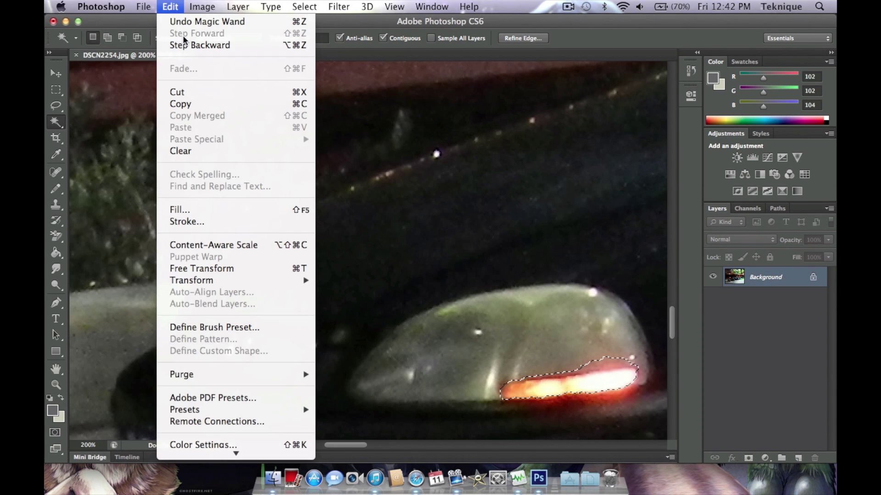
pyautogui.click(183, 45)
pyautogui.click(170, 6)
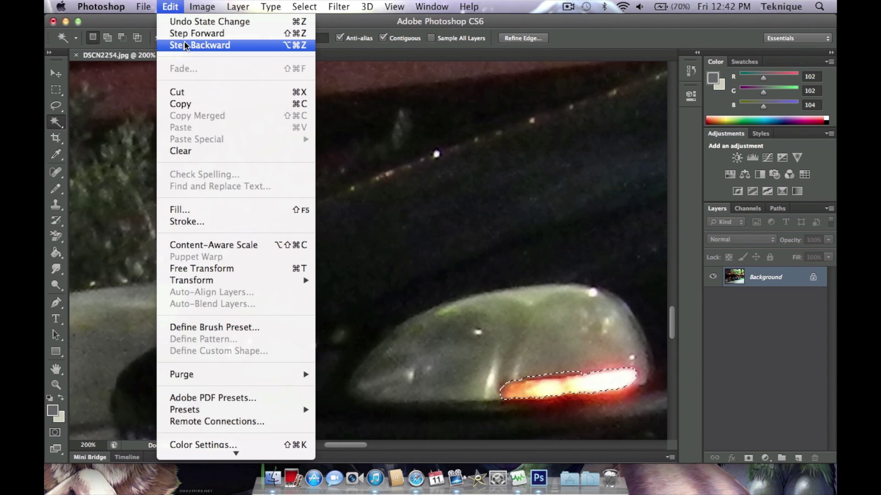
pyautogui.click(183, 45)
pyautogui.click(170, 6)
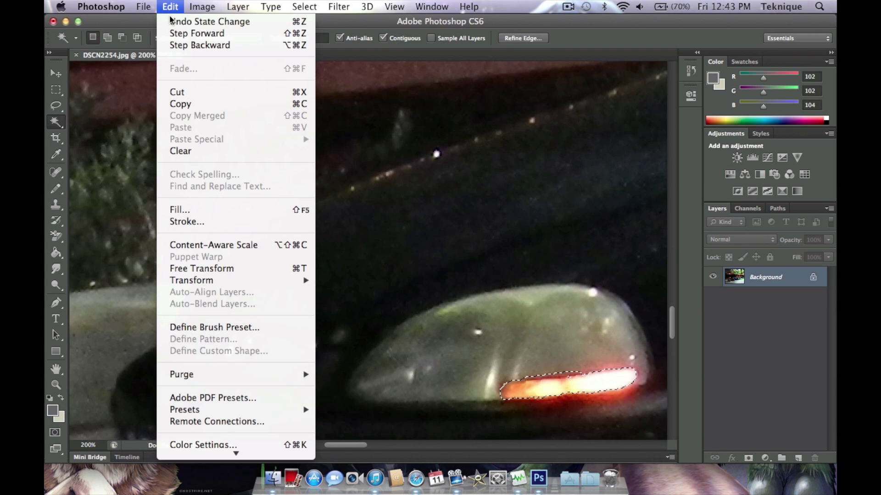
pyautogui.click(181, 46)
pyautogui.click(167, 6)
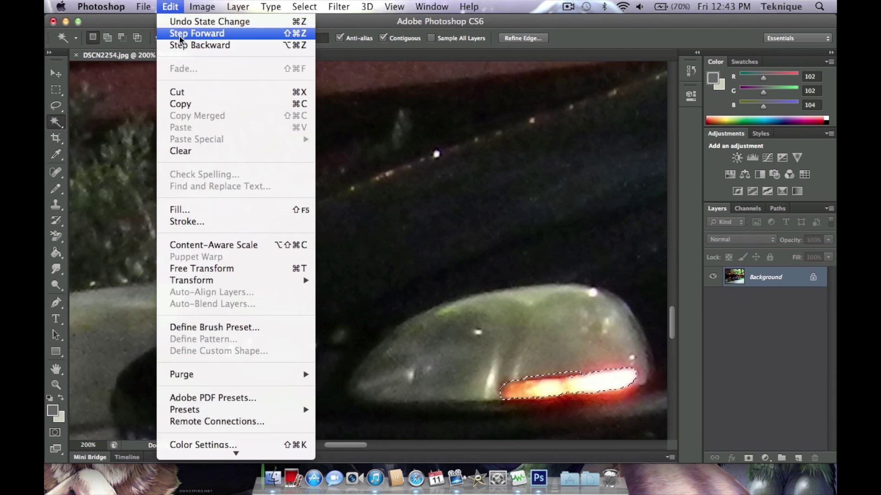
pyautogui.click(180, 46)
pyautogui.click(161, 7)
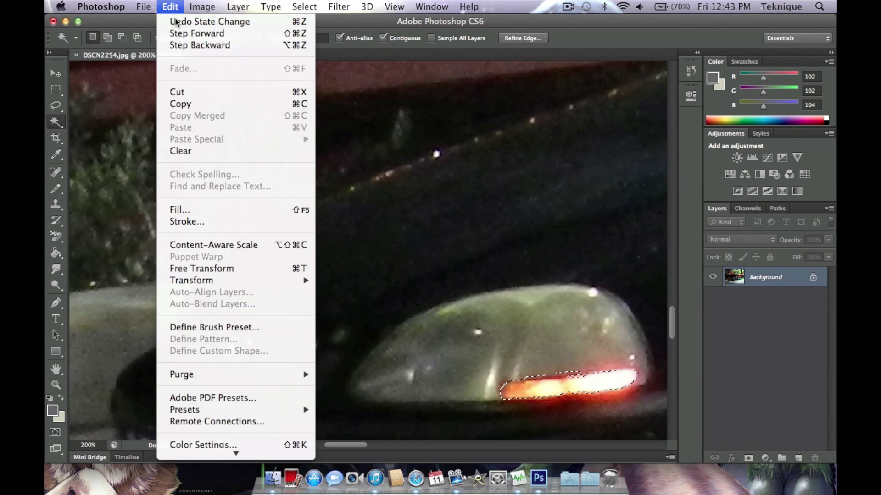
pyautogui.click(198, 44)
pyautogui.click(170, 7)
pyautogui.click(183, 45)
pyautogui.click(166, 6)
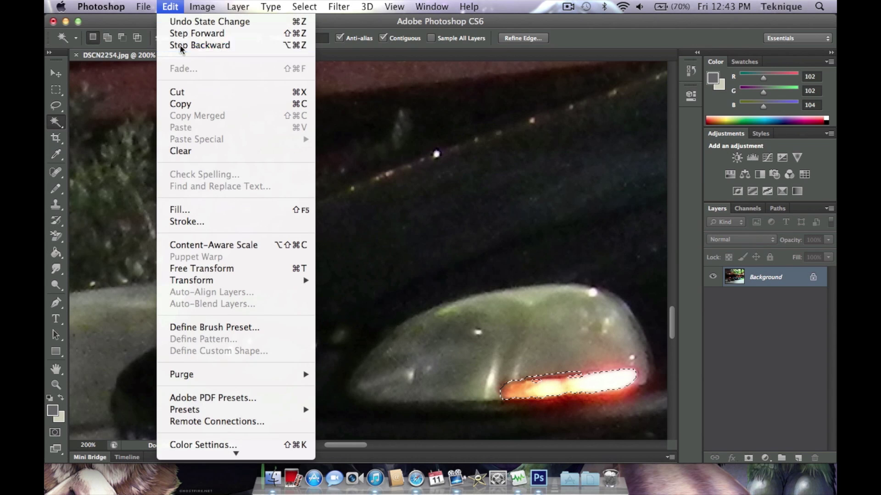
pyautogui.click(180, 45)
# Undo and step backward through the last state changes of the headlight strip's Magic Wand selection.
pyautogui.click(175, 7)
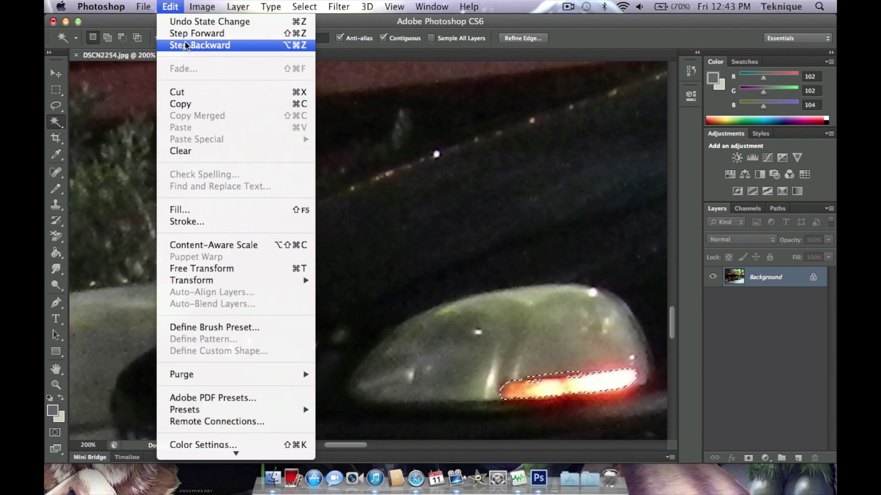
pyautogui.click(187, 20)
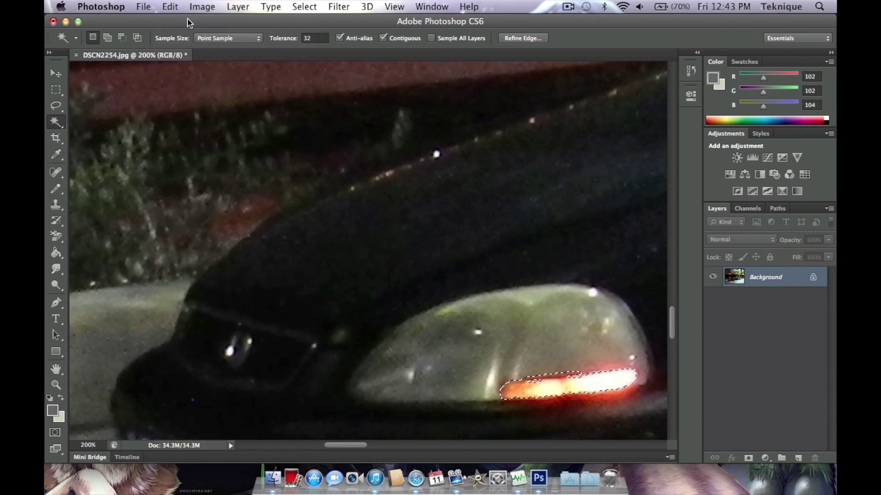
pyautogui.click(168, 7)
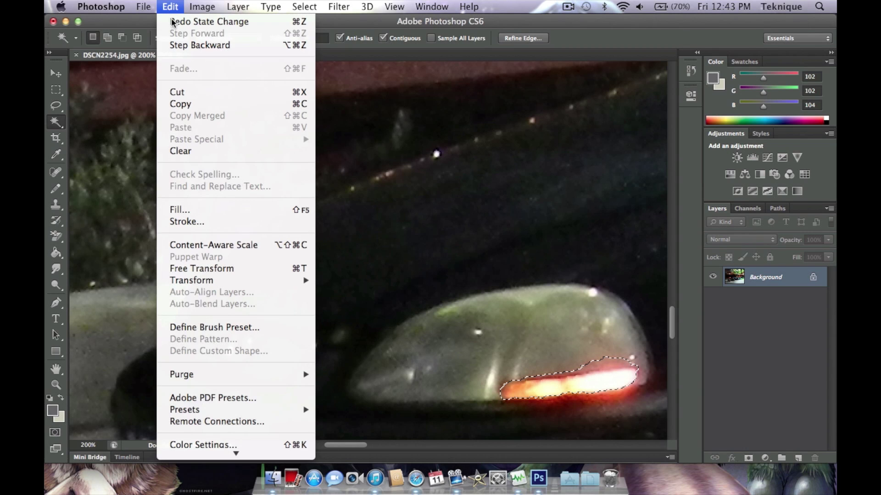
pyautogui.click(178, 44)
pyautogui.click(168, 7)
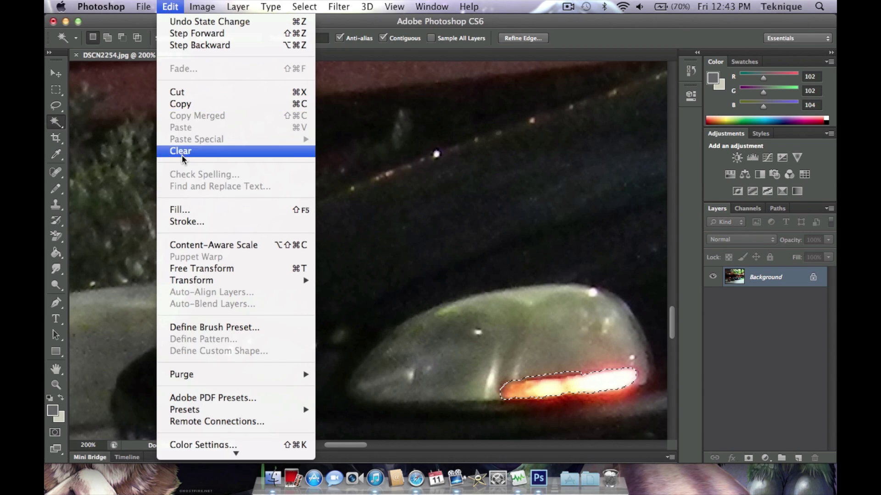
pyautogui.click(189, 45)
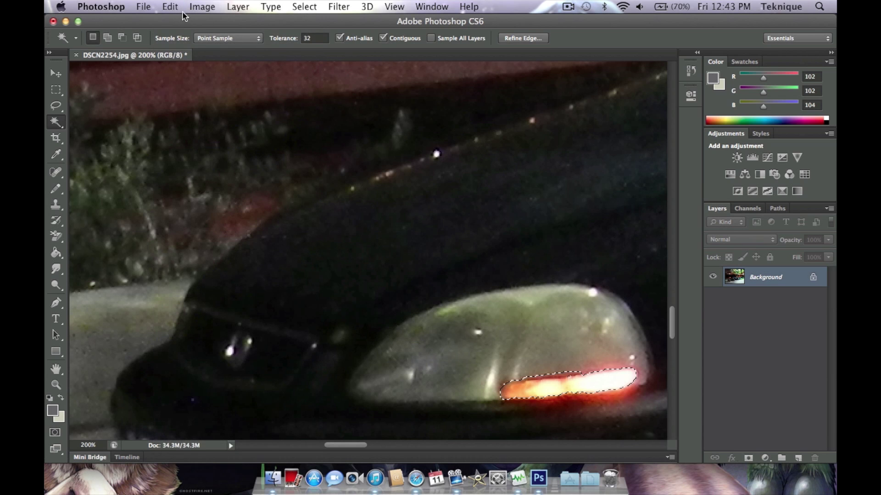
pyautogui.click(179, 8)
pyautogui.click(189, 44)
pyautogui.click(169, 10)
pyautogui.click(188, 22)
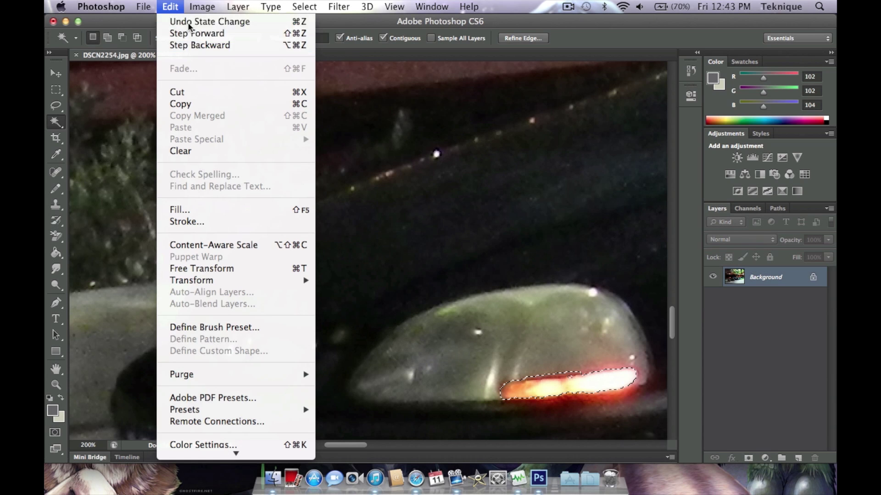
pyautogui.click(178, 8)
pyautogui.click(192, 47)
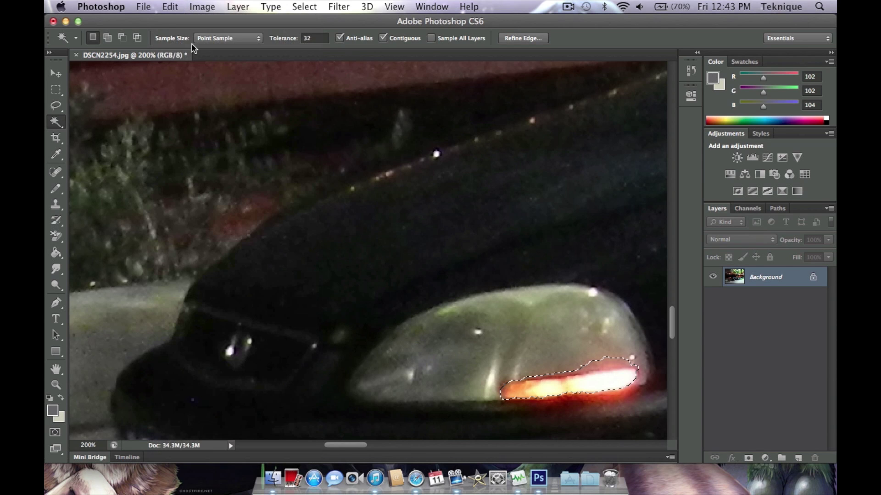
pyautogui.click(170, 6)
pyautogui.click(187, 46)
pyautogui.click(169, 7)
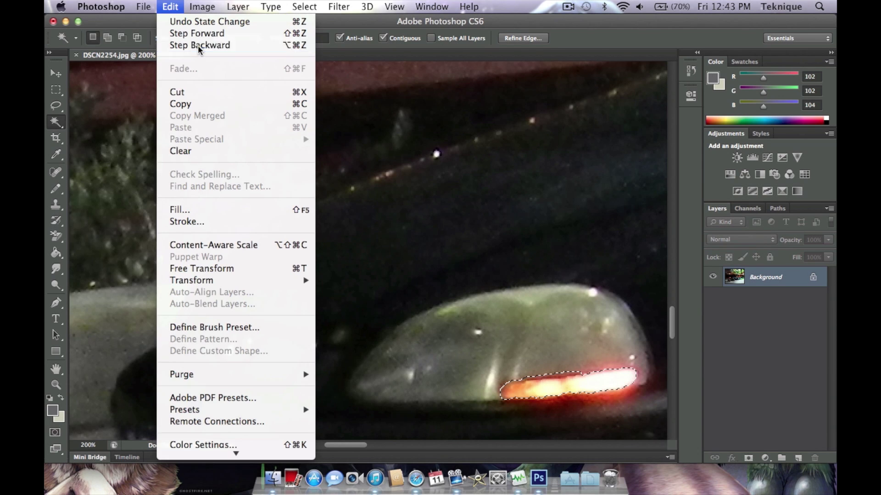
pyautogui.click(197, 55)
pyautogui.click(165, 9)
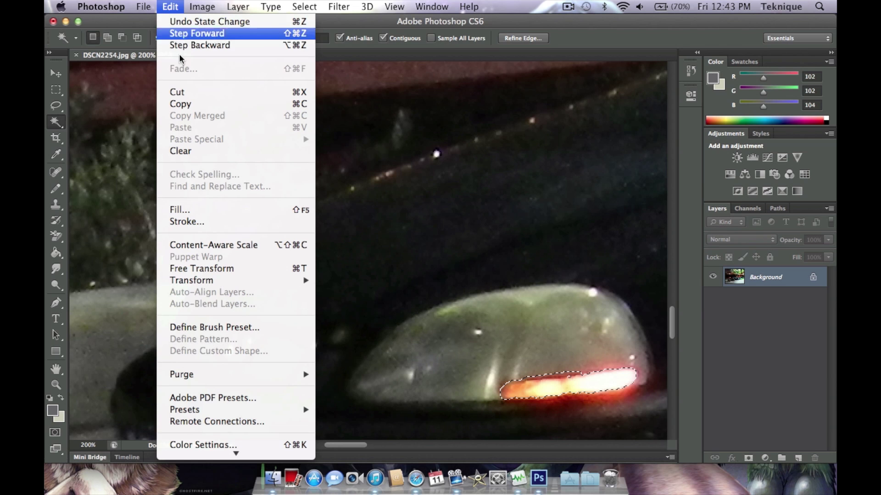
pyautogui.click(178, 45)
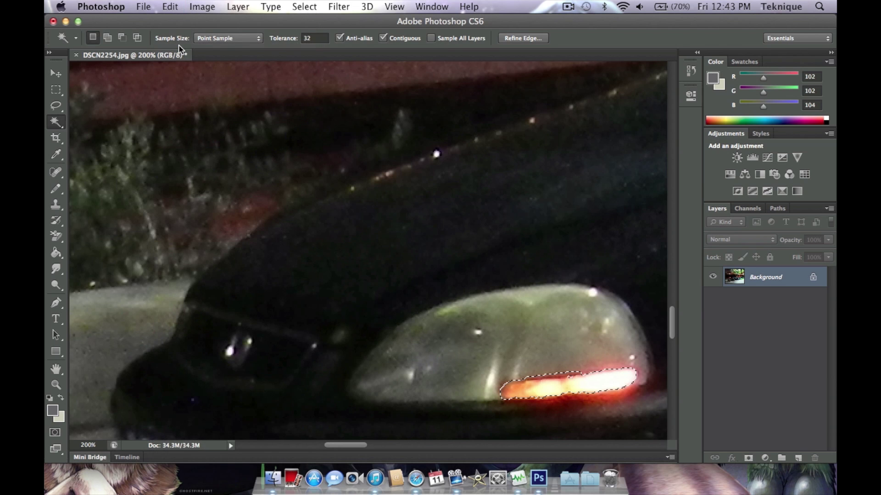
pyautogui.click(172, 6)
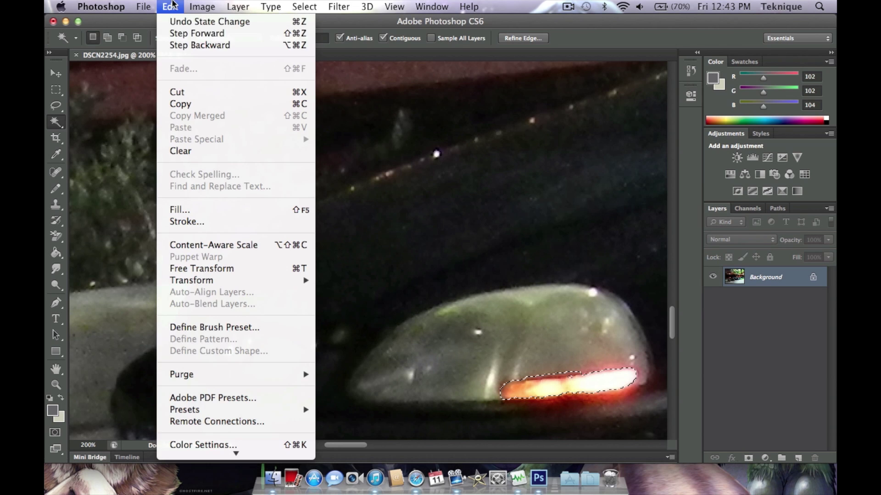
pyautogui.click(194, 48)
pyautogui.click(161, 7)
pyautogui.click(172, 21)
pyautogui.click(170, 7)
pyautogui.click(186, 45)
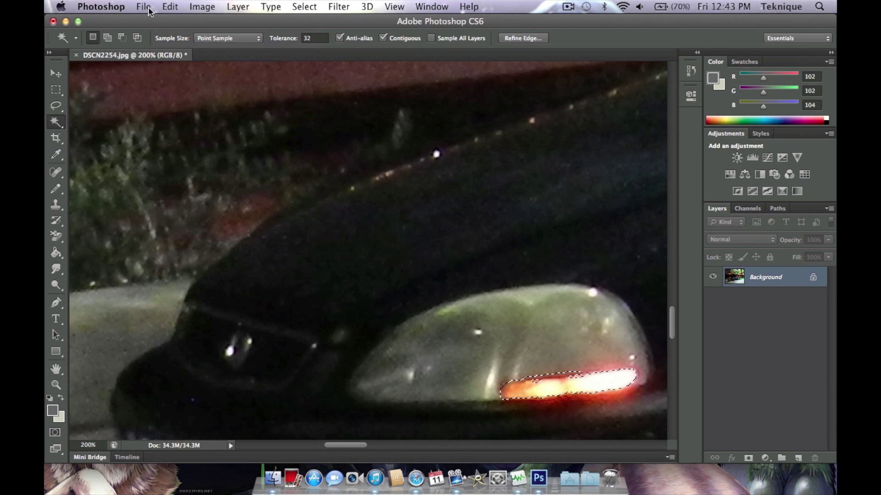
pyautogui.click(169, 6)
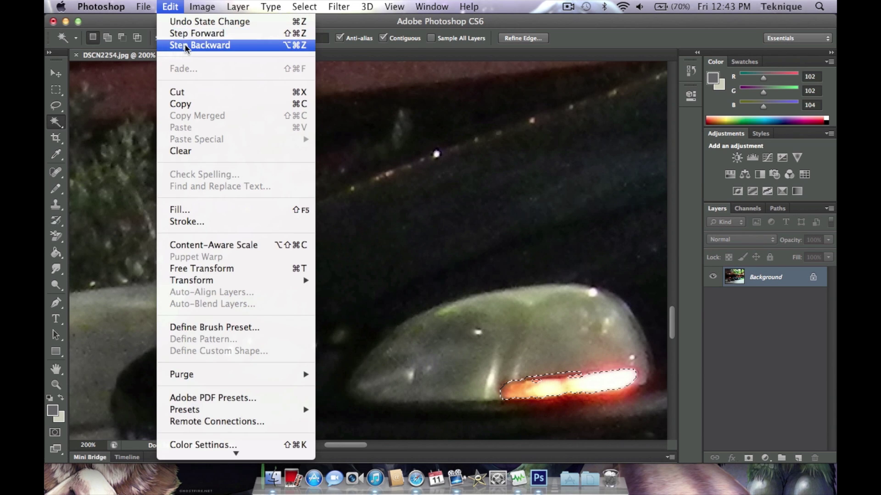
pyautogui.click(185, 44)
pyautogui.click(167, 9)
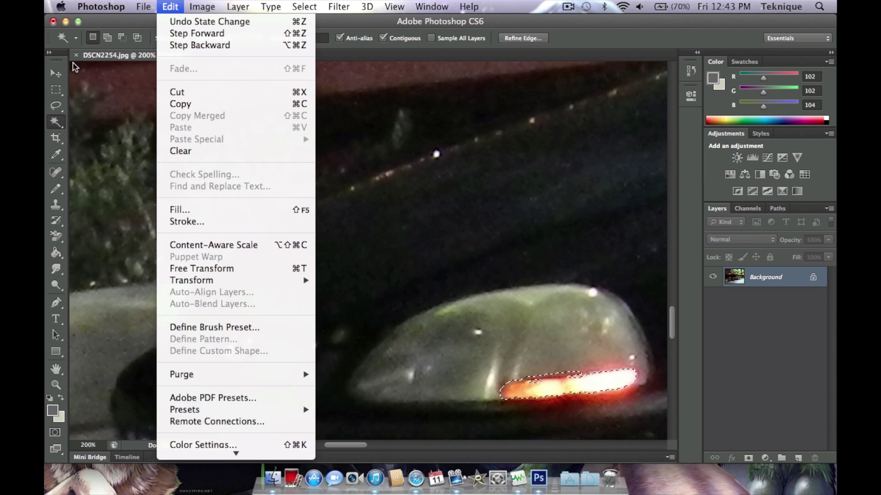
# Deselect the Magic Wand selection and outline the headlight's glowing orange strip freehand with the Lasso at 0 px feather.
pyautogui.click(55, 73)
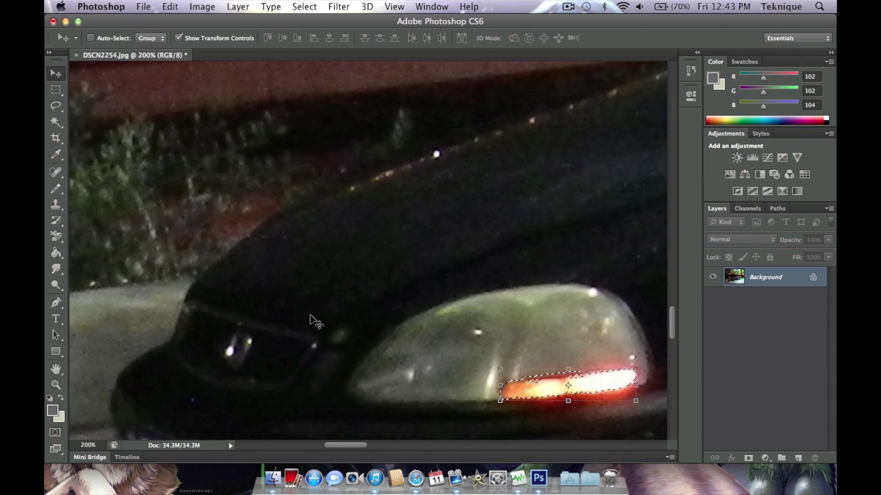
pyautogui.press('m')
pyautogui.click(416, 256)
pyautogui.click(56, 125)
pyautogui.click(55, 105)
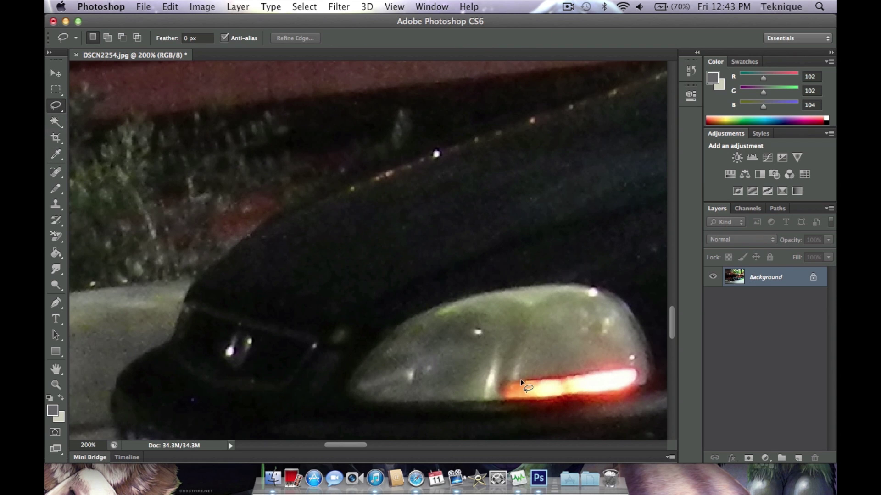
pyautogui.moveTo(500, 389)
pyautogui.mouseDown()
pyautogui.moveTo(508, 402)
pyautogui.moveTo(564, 406)
pyautogui.moveTo(614, 395)
pyautogui.moveTo(639, 372)
pyautogui.moveTo(616, 377)
pyautogui.mouseUp()
pyautogui.moveTo(561, 375); pyautogui.dragTo(503, 383)
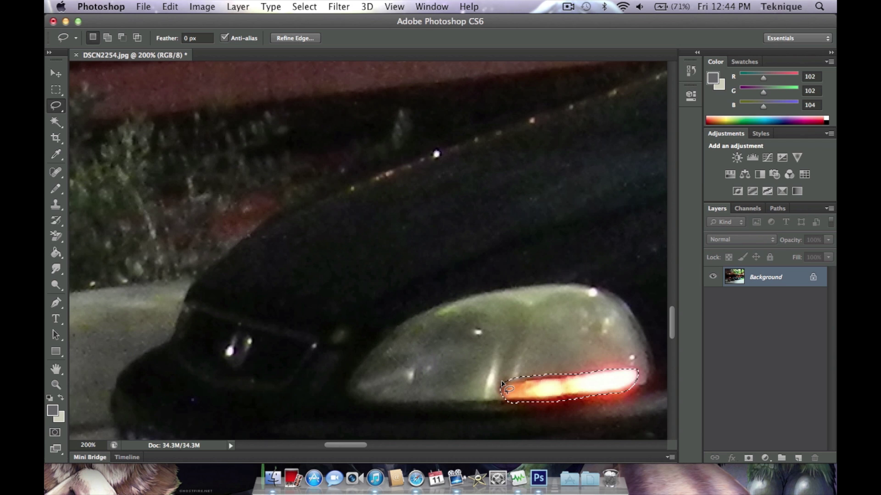
pyautogui.click(58, 71)
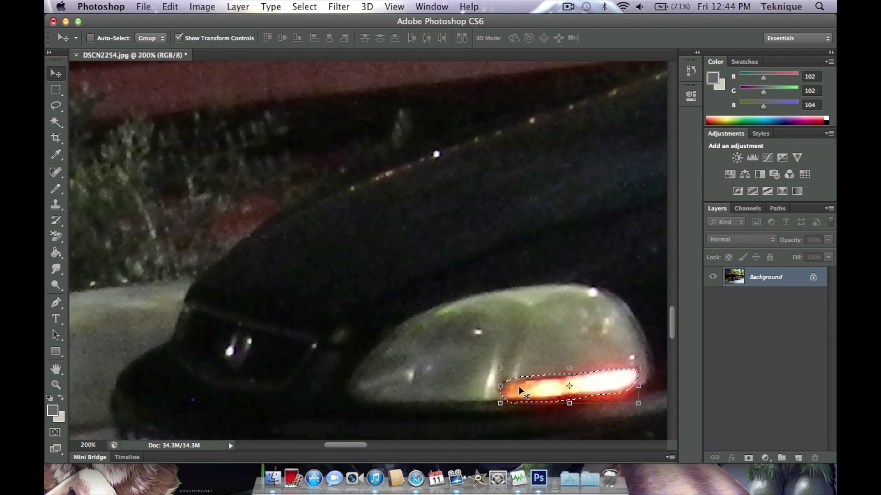
# Try a Brightness/Contrast adjustment on the selected headlight strip with brightness -67 and raised contrast.
pyautogui.click(202, 7)
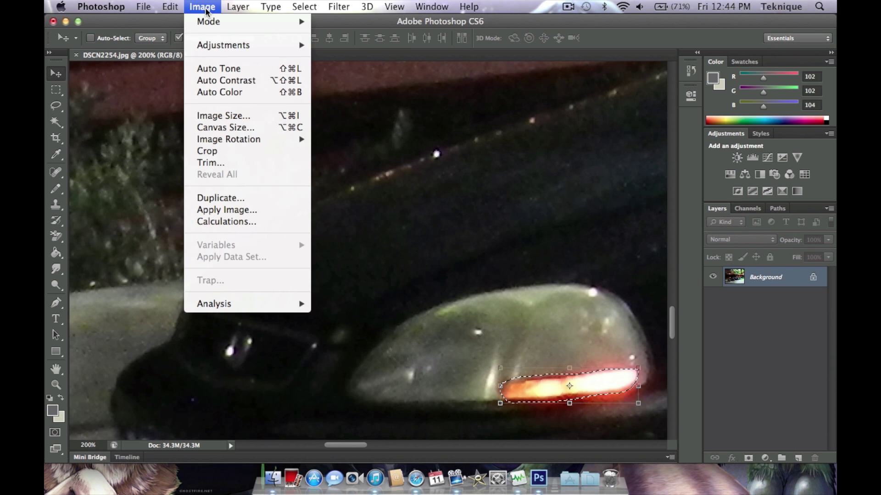
pyautogui.moveTo(254, 45)
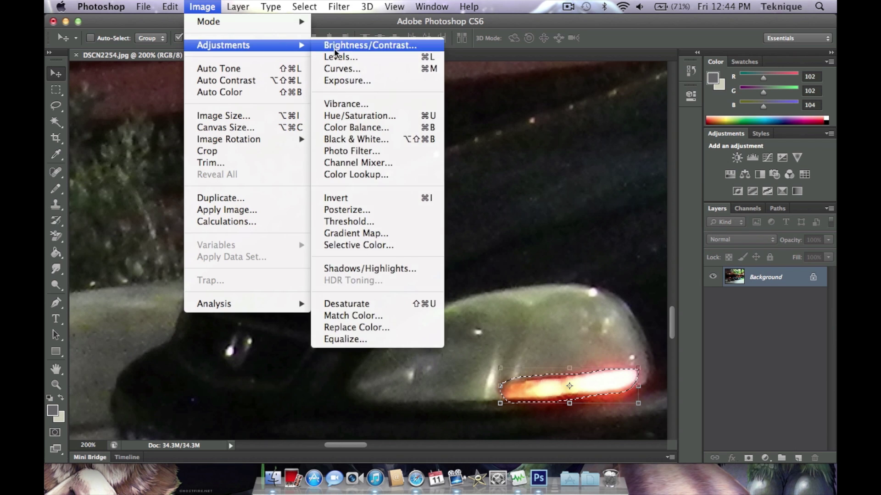
pyautogui.click(335, 46)
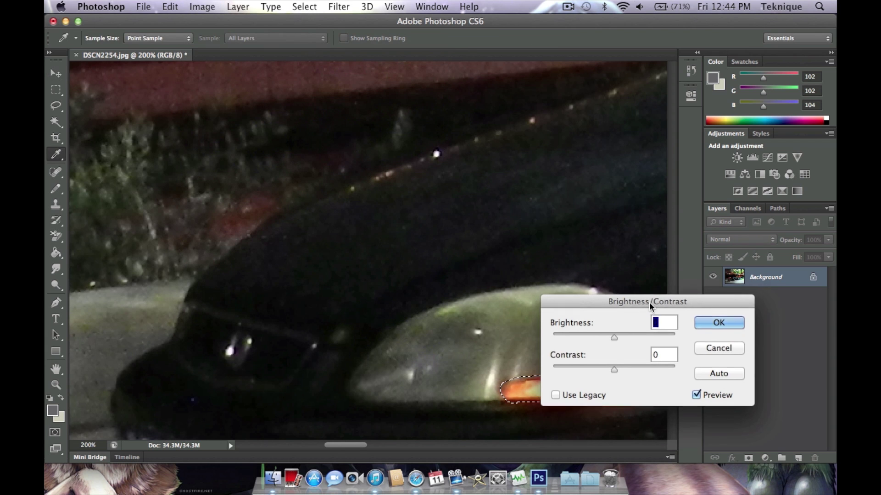
pyautogui.moveTo(648, 301); pyautogui.dragTo(599, 197)
pyautogui.moveTo(567, 229); pyautogui.dragTo(537, 230)
pyautogui.moveTo(566, 260)
pyautogui.mouseDown()
pyautogui.moveTo(525, 261)
pyautogui.moveTo(608, 263)
pyautogui.moveTo(526, 270)
pyautogui.moveTo(584, 262)
pyautogui.mouseUp()
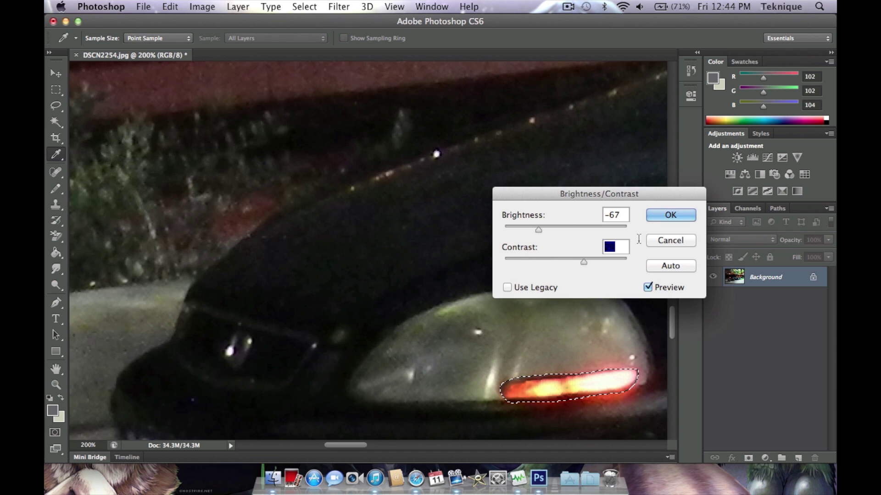
pyautogui.click(671, 244)
pyautogui.press('v')
# Try an Exposure adjustment on the selected headlight strip with exposure -2.02, a changed offset and lowered gamma correction.
pyautogui.click(202, 7)
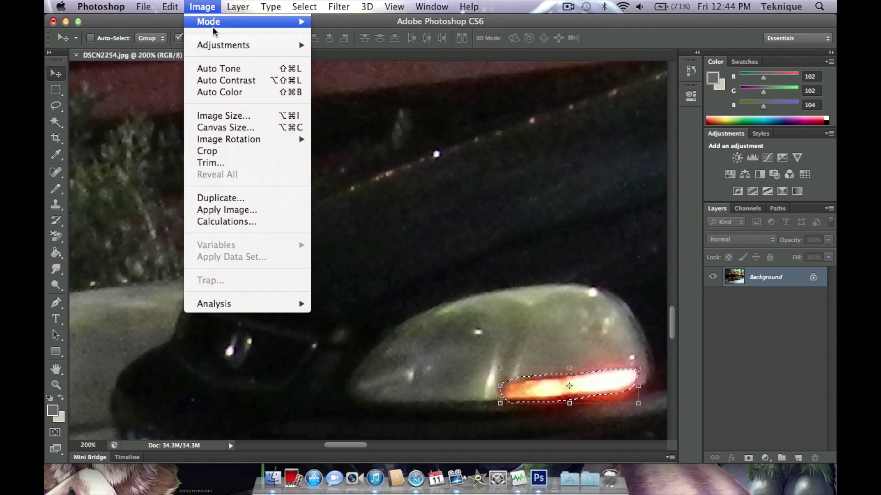
pyautogui.moveTo(218, 45)
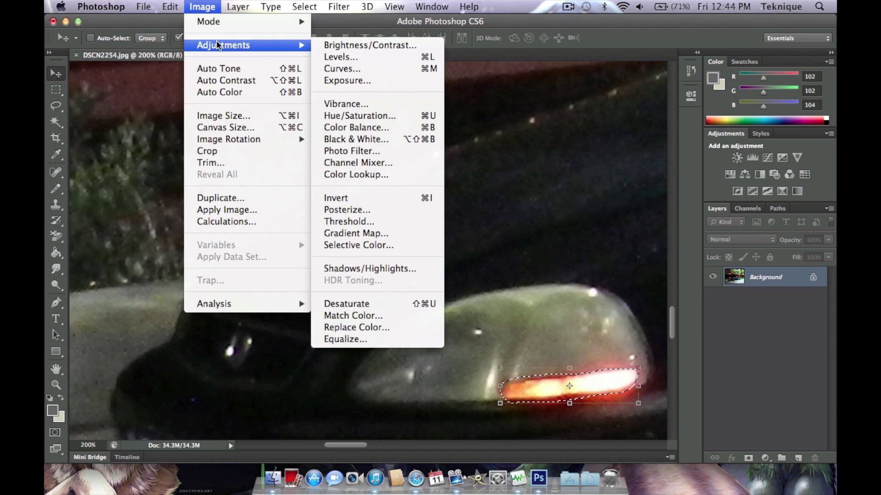
pyautogui.click(340, 80)
pyautogui.click(542, 216)
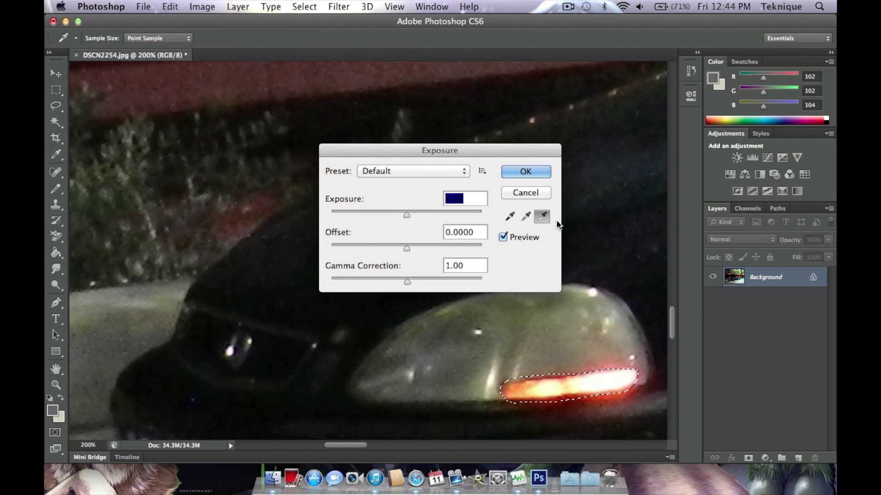
pyautogui.moveTo(408, 213); pyautogui.dragTo(383, 215)
pyautogui.moveTo(406, 249); pyautogui.dragTo(437, 281)
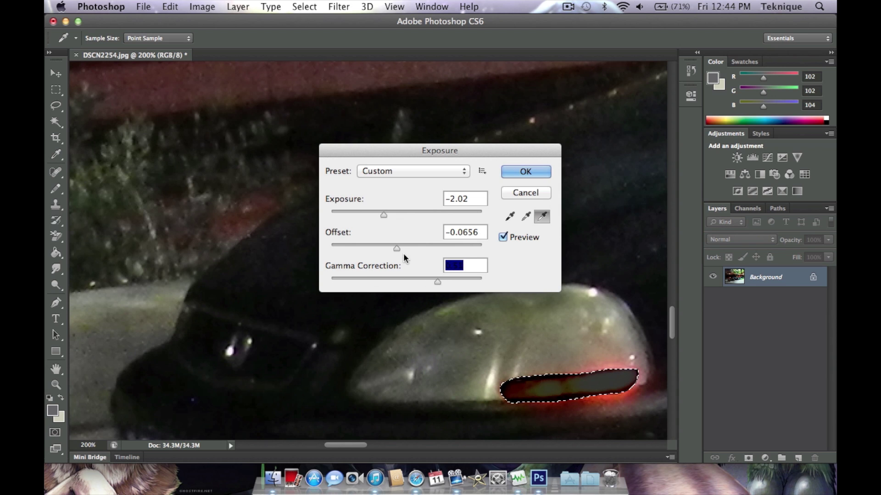
pyautogui.moveTo(397, 248); pyautogui.dragTo(430, 249)
pyautogui.click(528, 174)
pyautogui.press('v')
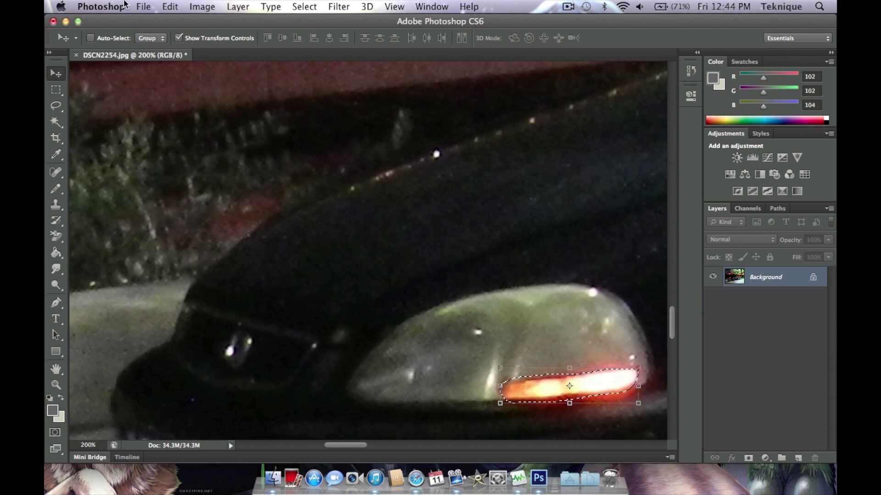
# Try a Levels adjustment on the selected headlight strip by lowering the white output level.
pyautogui.click(202, 7)
pyautogui.moveTo(233, 49)
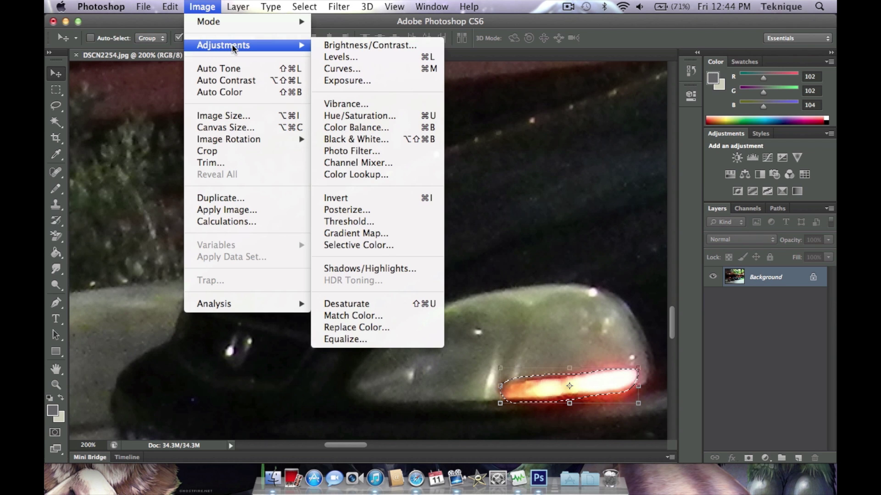
pyautogui.click(328, 58)
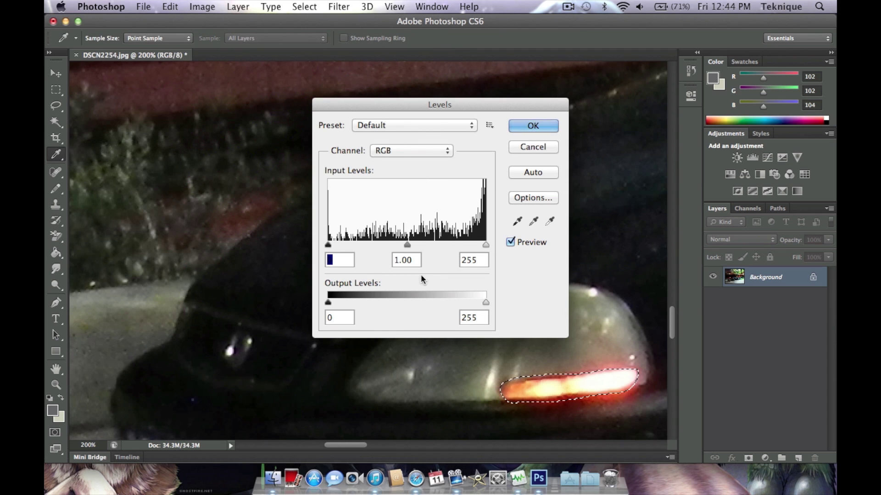
pyautogui.moveTo(485, 303); pyautogui.dragTo(388, 303)
pyautogui.press('super+z')
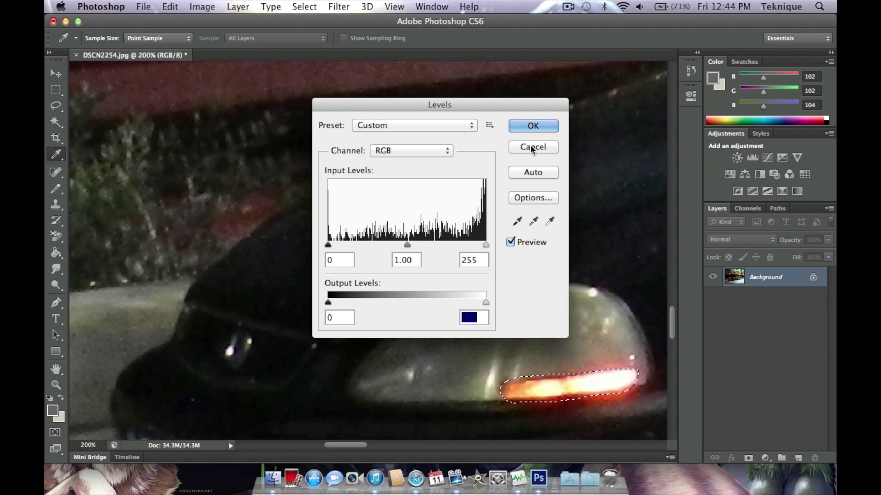
pyautogui.click(524, 146)
# Try a Vibrance adjustment on the selected headlight strip with saturation +95 and vibrance at its maximum.
pyautogui.click(238, 6)
pyautogui.moveTo(203, 7)
pyautogui.moveTo(222, 45)
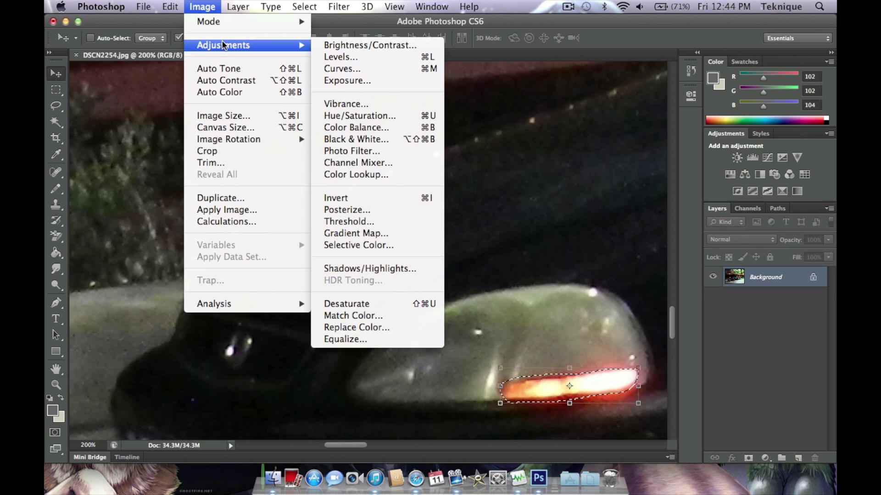
pyautogui.click(349, 104)
pyautogui.moveTo(631, 140); pyautogui.dragTo(688, 152)
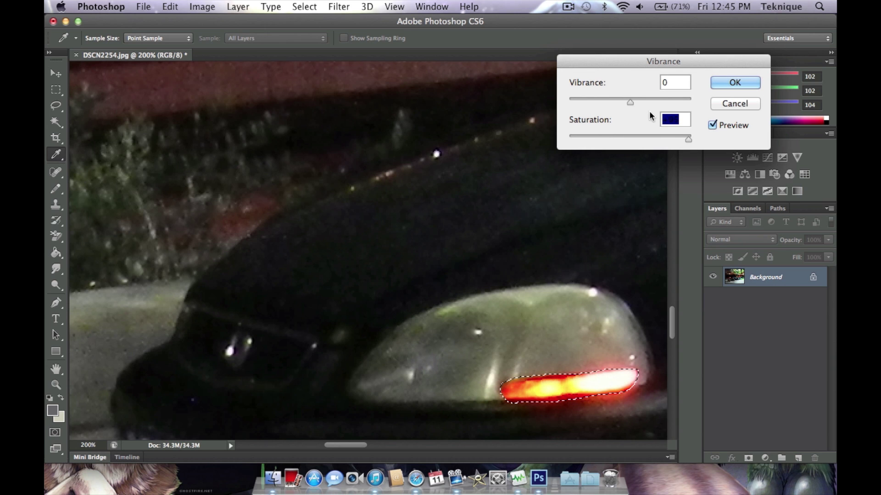
pyautogui.moveTo(627, 102); pyautogui.dragTo(693, 104)
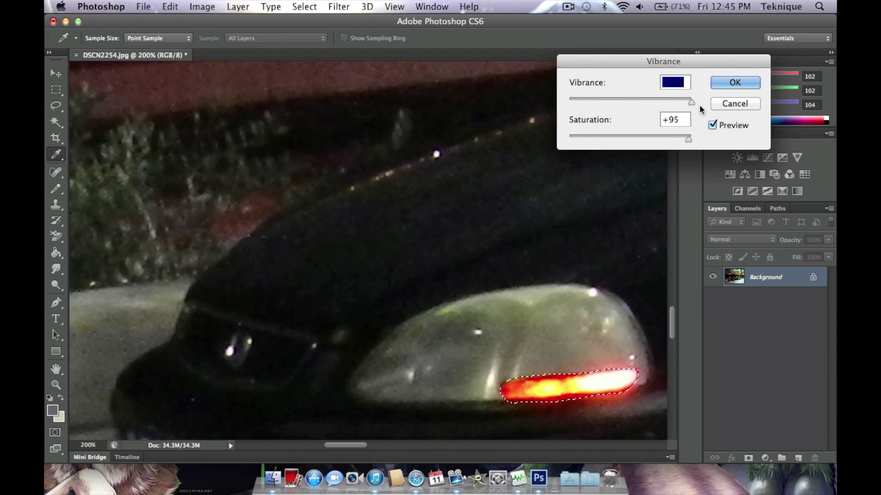
pyautogui.click(724, 103)
pyautogui.press('v')
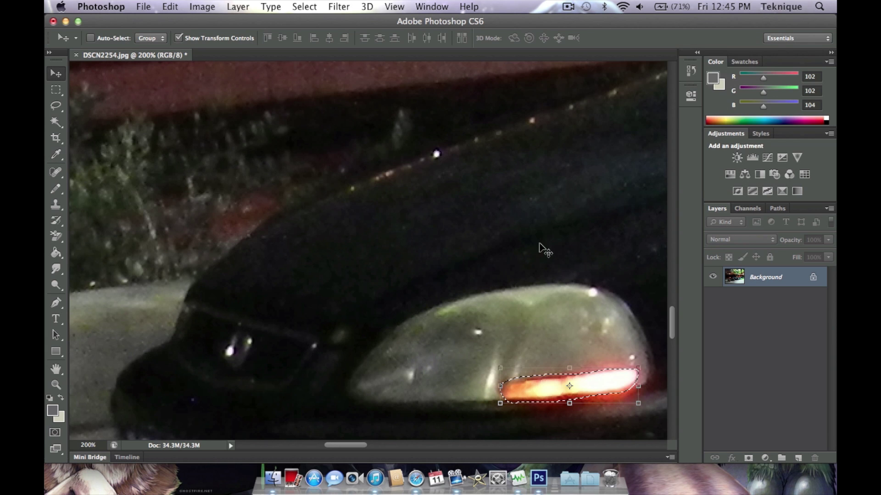
# Try a Selective Color adjustment on the selected headlight strip, lowering cyan and black in the Whites.
pyautogui.click(200, 7)
pyautogui.moveTo(246, 49)
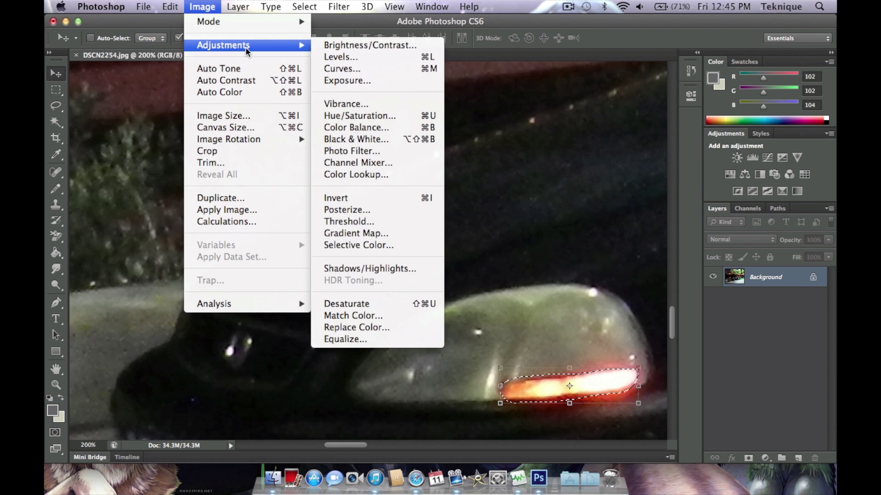
pyautogui.click(344, 246)
pyautogui.moveTo(669, 163); pyautogui.dragTo(606, 102)
pyautogui.click(610, 148)
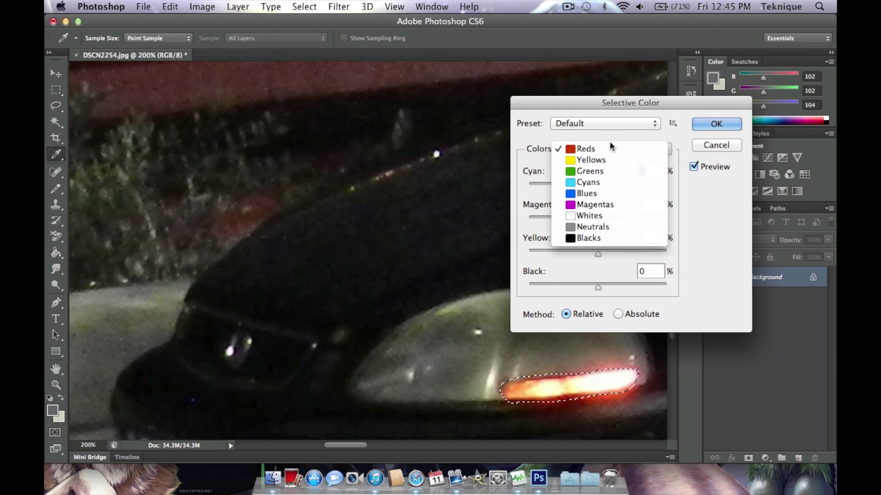
pyautogui.click(590, 216)
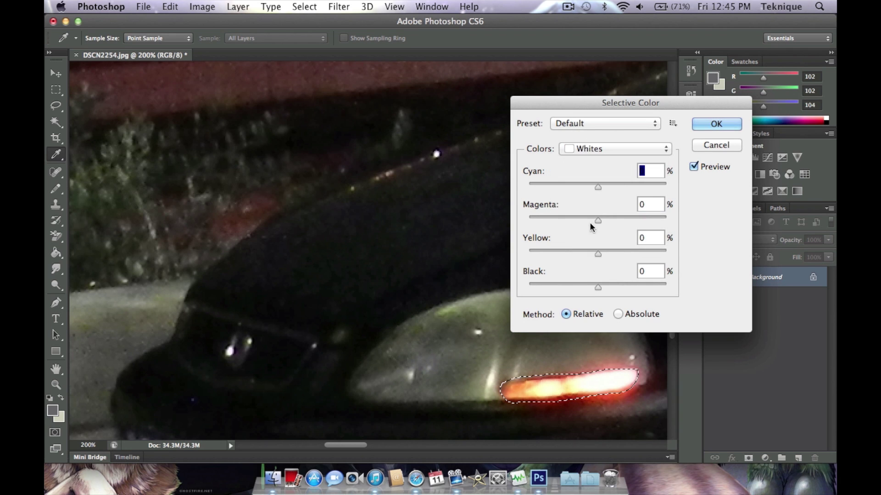
pyautogui.moveTo(595, 187); pyautogui.dragTo(538, 198)
pyautogui.click(594, 149)
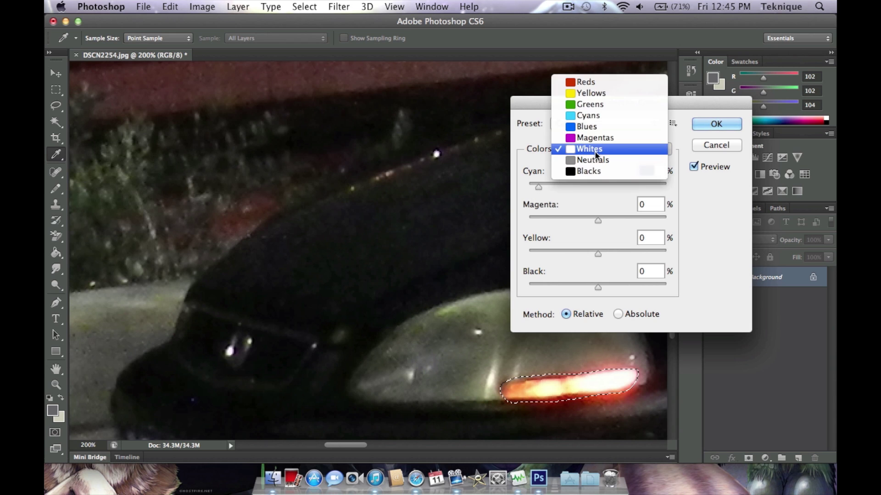
pyautogui.click(596, 282)
pyautogui.moveTo(598, 287)
pyautogui.mouseDown()
pyautogui.moveTo(616, 288)
pyautogui.moveTo(587, 291)
pyautogui.mouseUp()
# Try setting cyan to +39% and raising black in the Reds for the selected headlight strip.
pyautogui.click(610, 149)
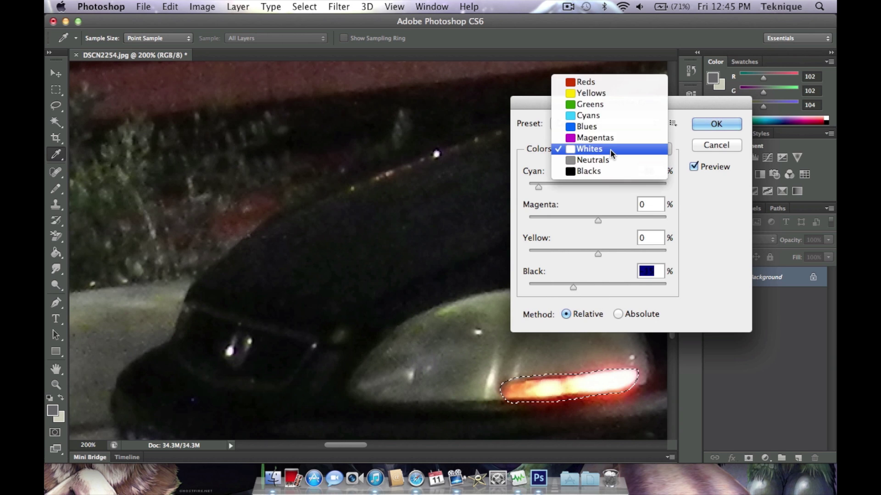
pyautogui.click(586, 81)
pyautogui.moveTo(598, 187); pyautogui.dragTo(623, 187)
pyautogui.click(596, 287)
pyautogui.moveTo(582, 290); pyautogui.dragTo(642, 291)
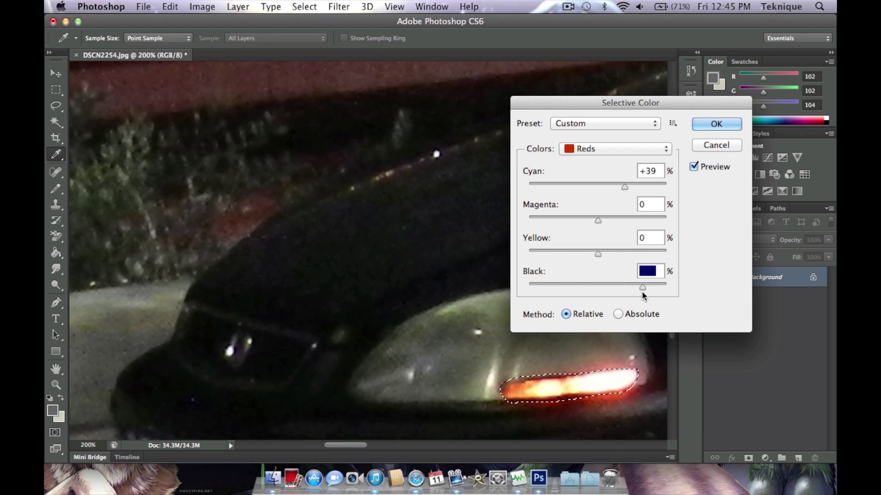
# Try raising black in the Yellows and adjusting it in the Whites, and discard the Selective Color adjustment.
pyautogui.click(602, 148)
pyautogui.click(597, 161)
pyautogui.moveTo(594, 285); pyautogui.dragTo(634, 284)
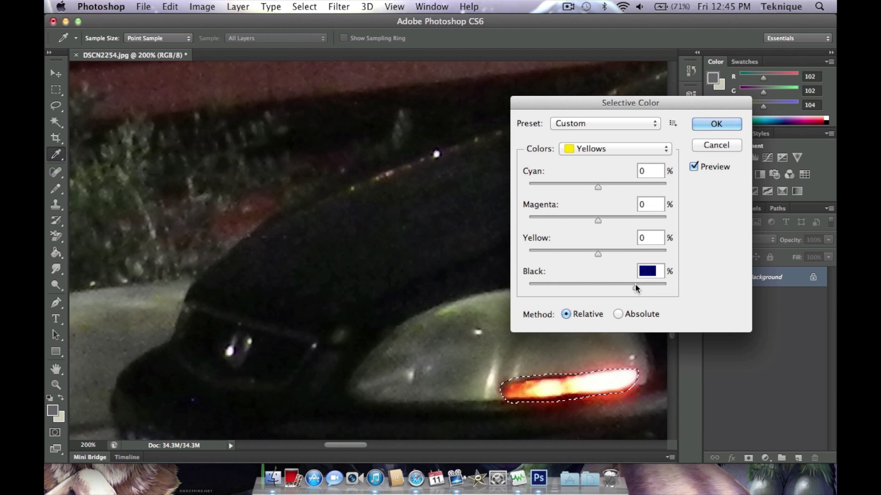
pyautogui.click(602, 149)
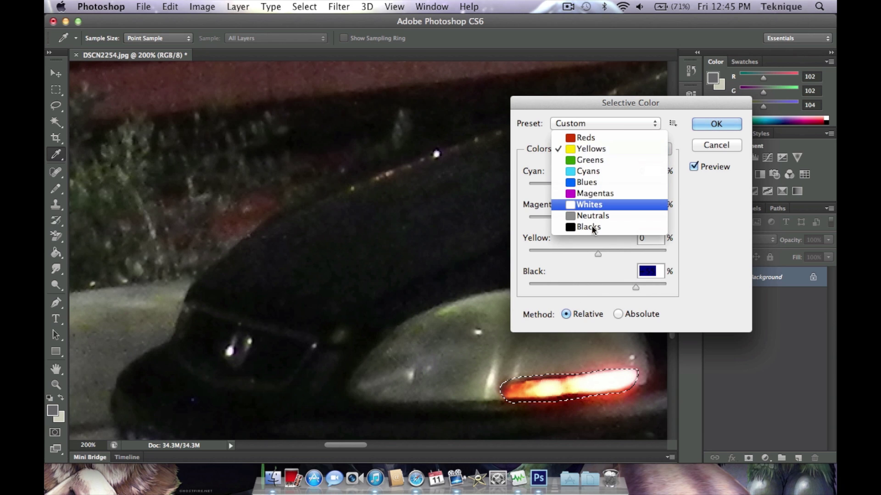
pyautogui.click(591, 204)
pyautogui.moveTo(639, 286)
pyautogui.mouseDown()
pyautogui.moveTo(658, 285)
pyautogui.moveTo(534, 299)
pyautogui.moveTo(634, 286)
pyautogui.mouseUp()
pyautogui.click(711, 146)
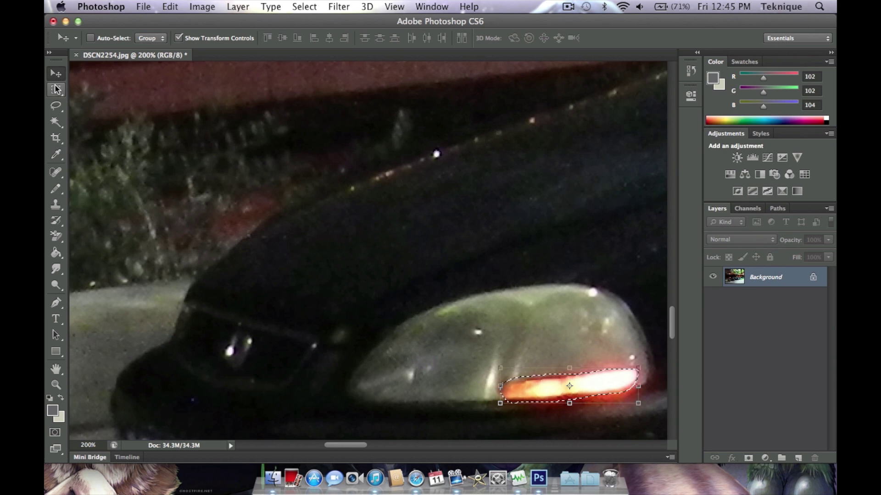
# Deselect the headlight strip and open myeksirsedan.jpg from the photoshop edit folder on the Desktop.
pyautogui.click(56, 90)
pyautogui.click(394, 311)
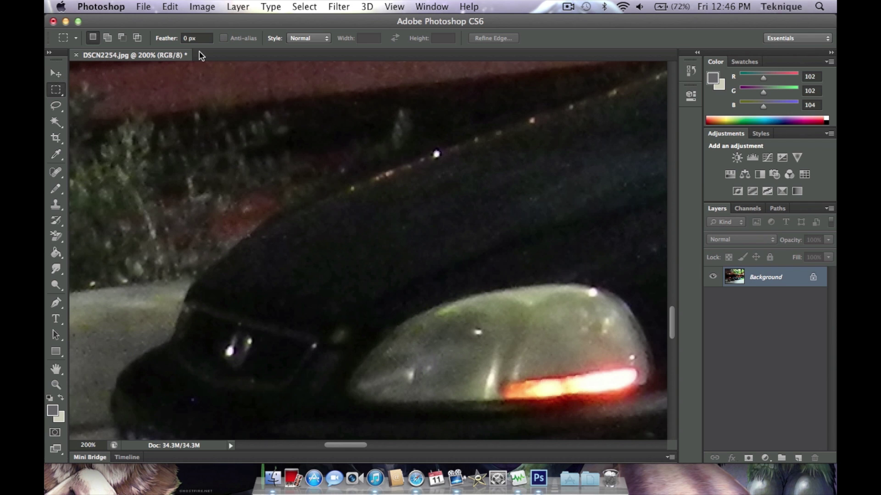
pyautogui.click(144, 7)
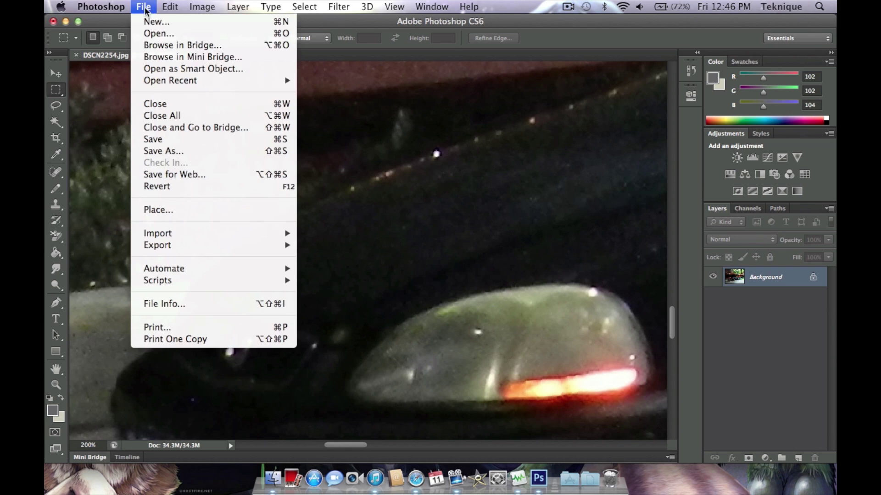
pyautogui.click(158, 35)
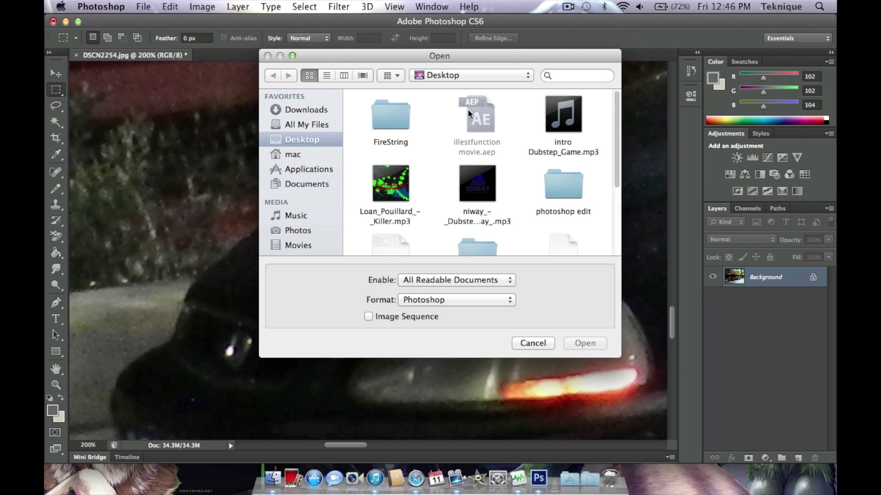
pyautogui.doubleClick(550, 180)
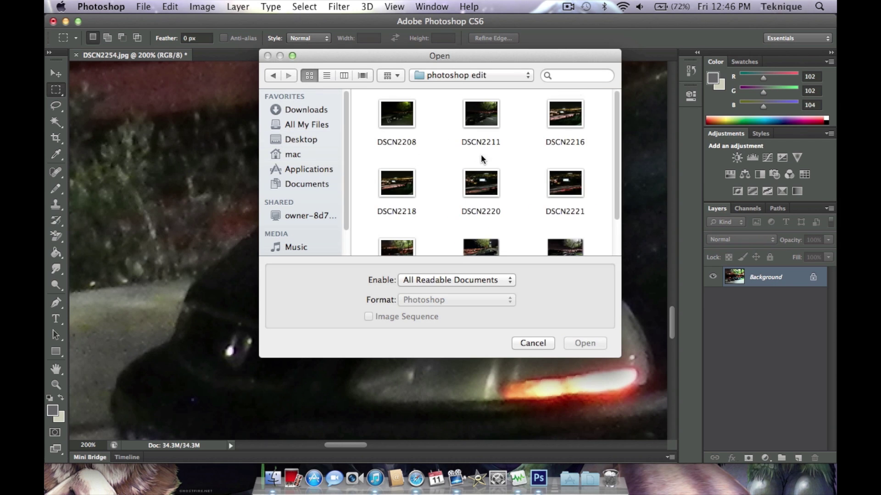
pyautogui.scroll(-3, 399, 245)
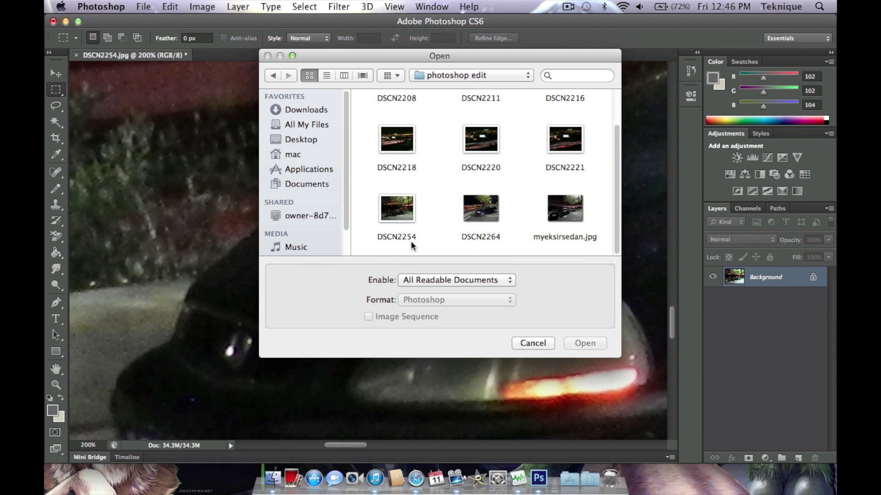
pyautogui.click(571, 227)
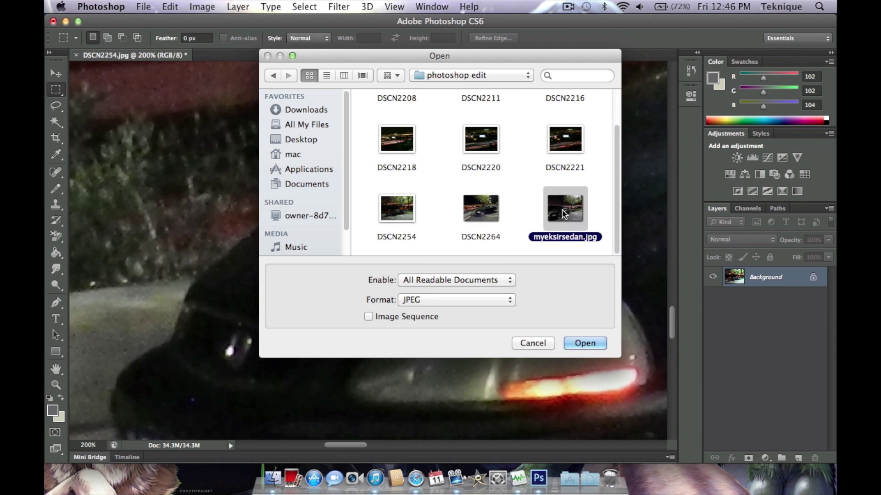
pyautogui.click(581, 343)
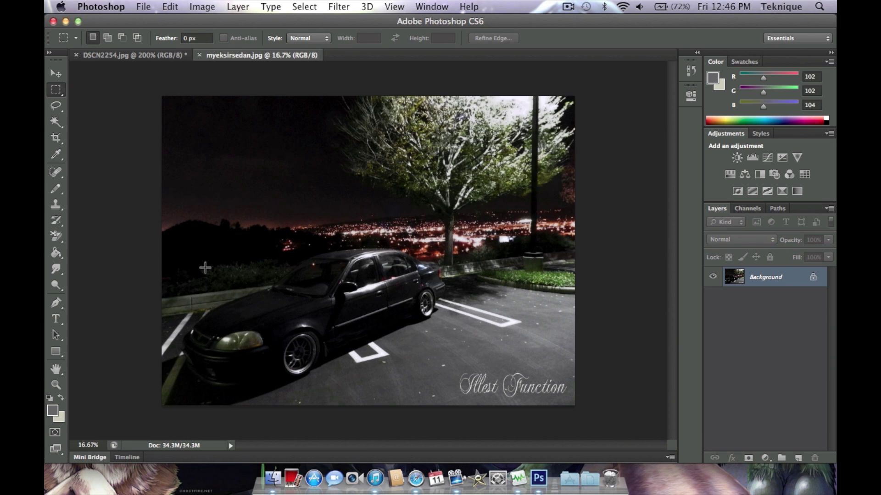
# Examine the car's front end and headlight in myeksirsedan.jpg and compare them with the headlight in DSCN2254.jpg.
pyautogui.press('super+equal')
pyautogui.press('super+equal')
pyautogui.press('super+equal')
pyautogui.press('super+equal')
pyautogui.press('super+equal')
pyautogui.press('super+equal')
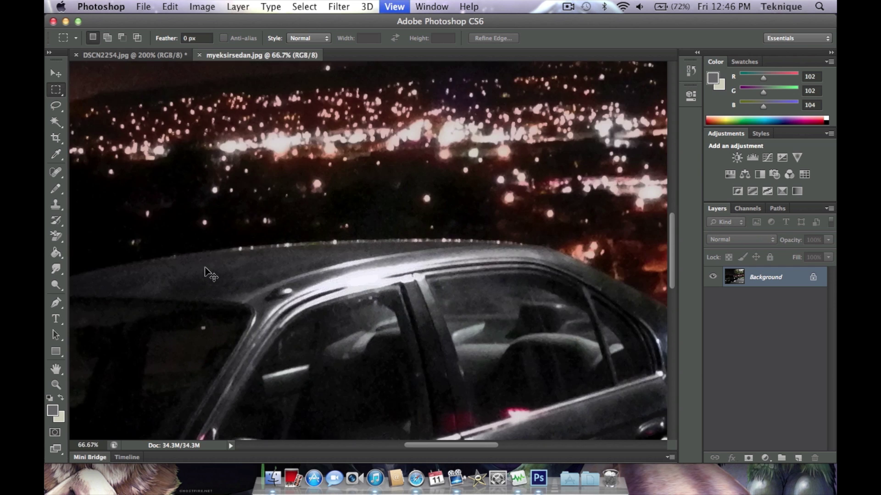
pyautogui.scroll(3, 217, 295)
pyautogui.press('super+equal')
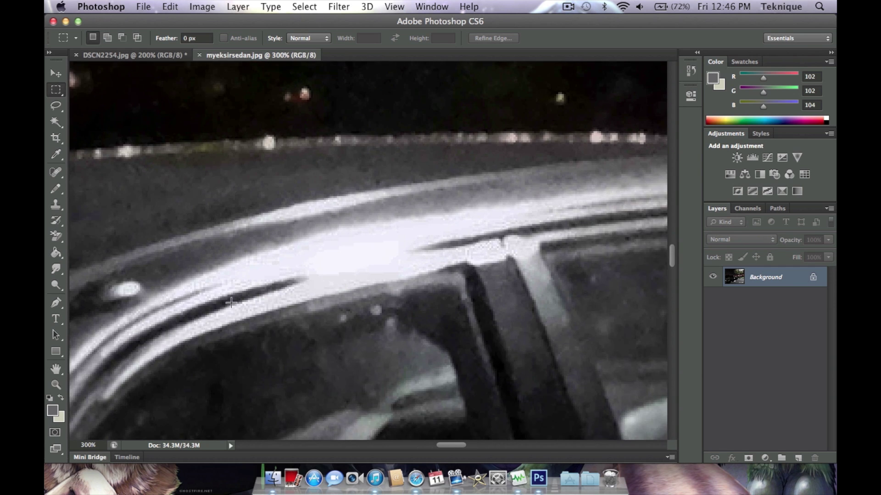
pyautogui.scroll(-10, 230, 292)
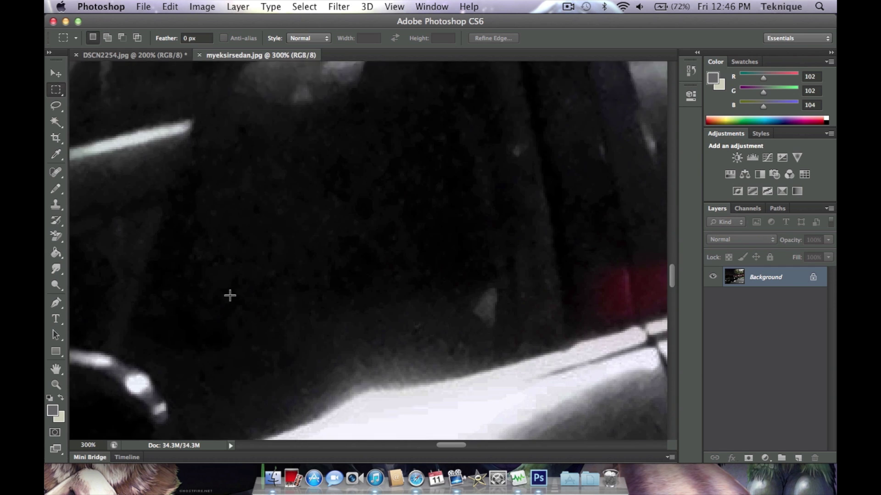
pyautogui.scroll(-8, 229, 295)
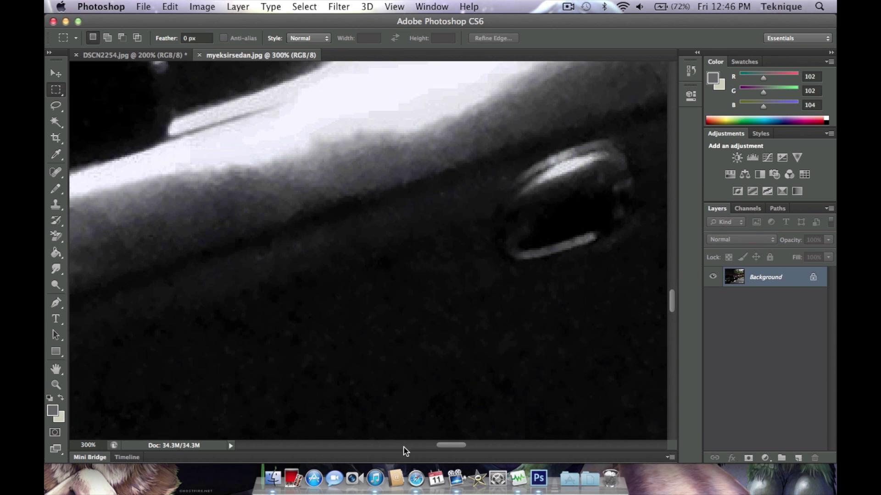
pyautogui.moveTo(447, 447); pyautogui.dragTo(359, 445)
pyautogui.scroll(-2, 342, 367)
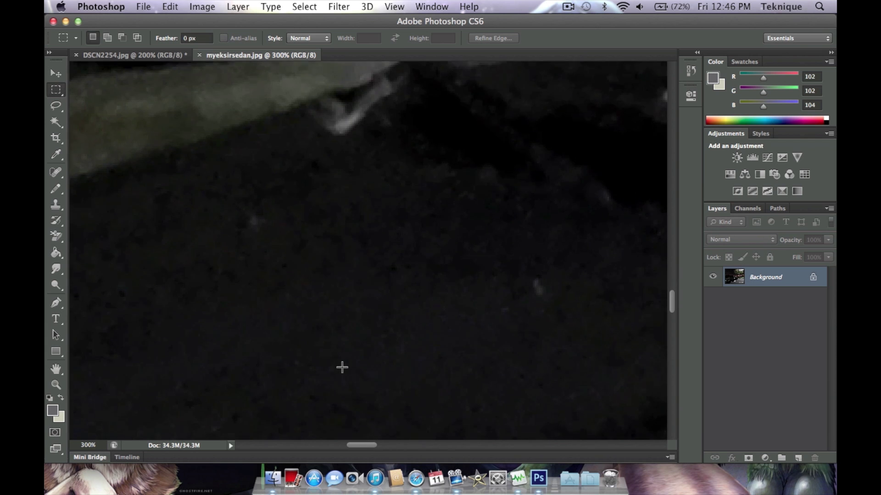
pyautogui.scroll(-5, 329, 359)
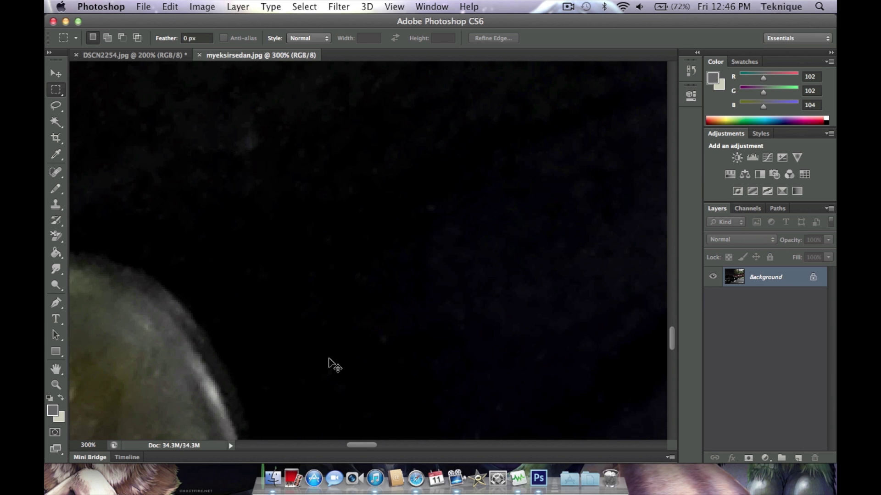
pyautogui.scroll(-3, 329, 365)
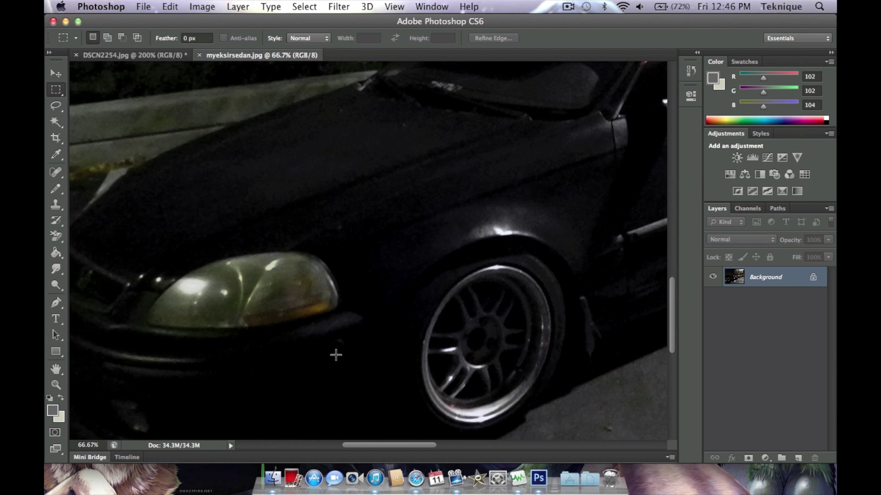
pyautogui.click(183, 56)
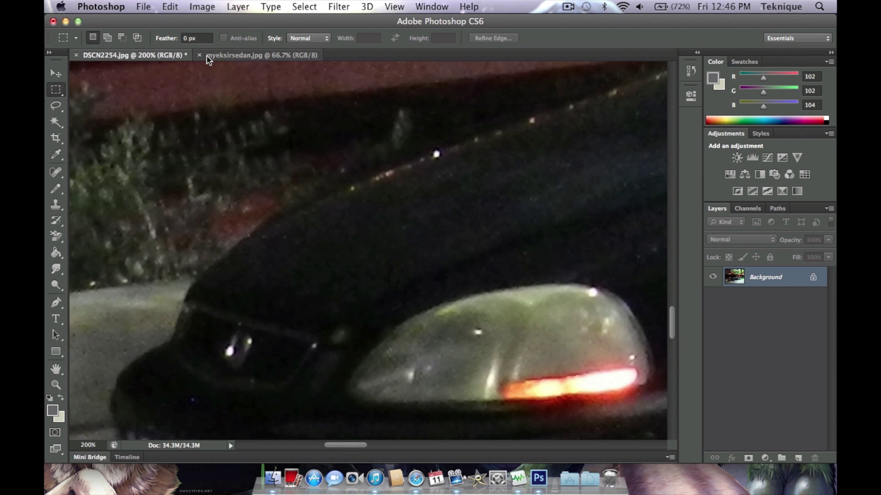
pyautogui.click(241, 56)
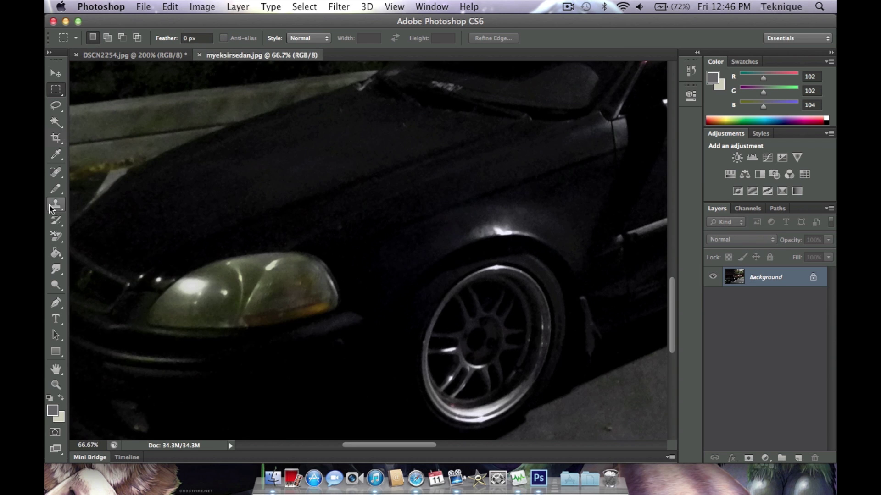
# Select most of the headlight lens in myeksirsedan.jpg with the Magic Wand, undoing the selection that spills over the car body.
pyautogui.click(56, 122)
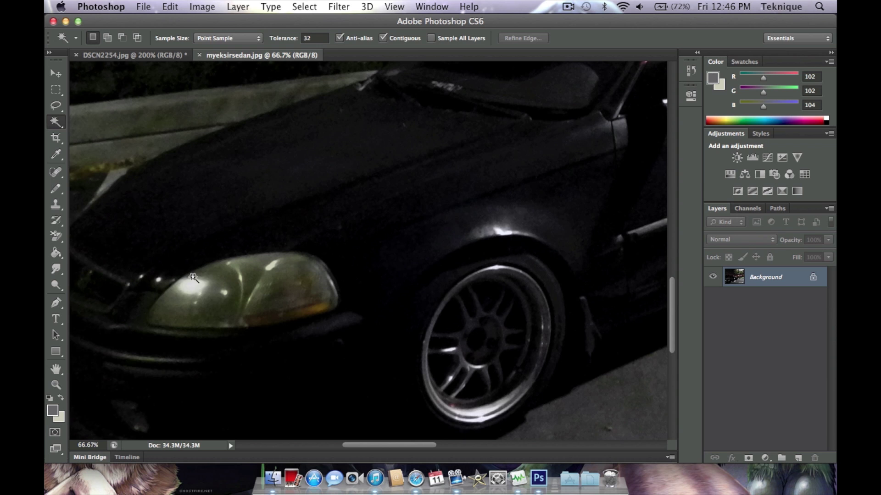
pyautogui.click(186, 279)
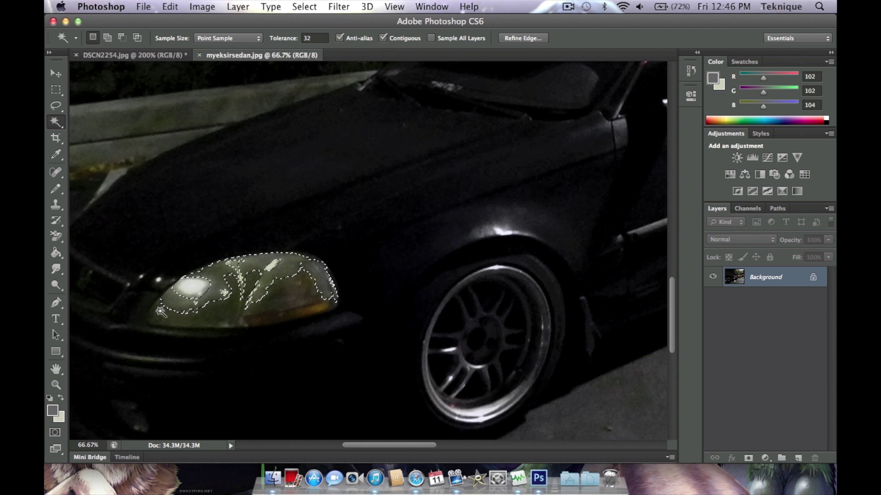
pyautogui.keyDown('shift'); pyautogui.click(164, 317); pyautogui.keyUp('shift')
pyautogui.click(200, 295)
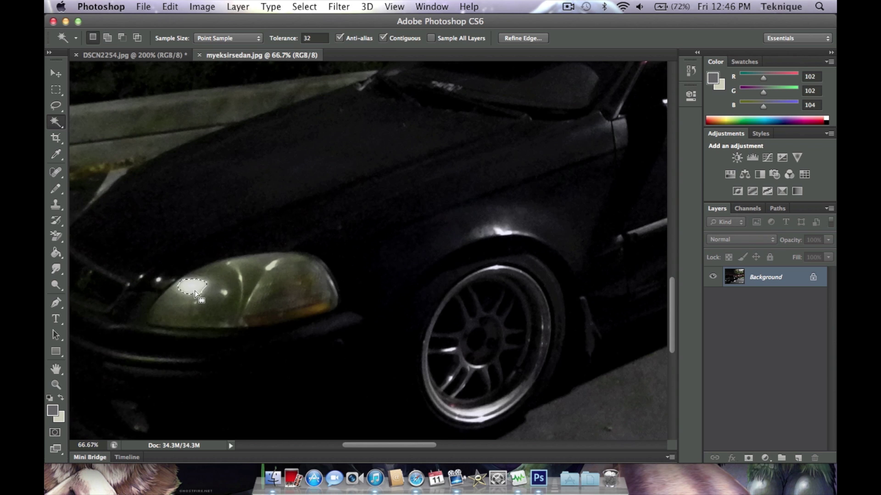
pyautogui.keyDown('shift'); pyautogui.click(202, 298); pyautogui.keyUp('shift')
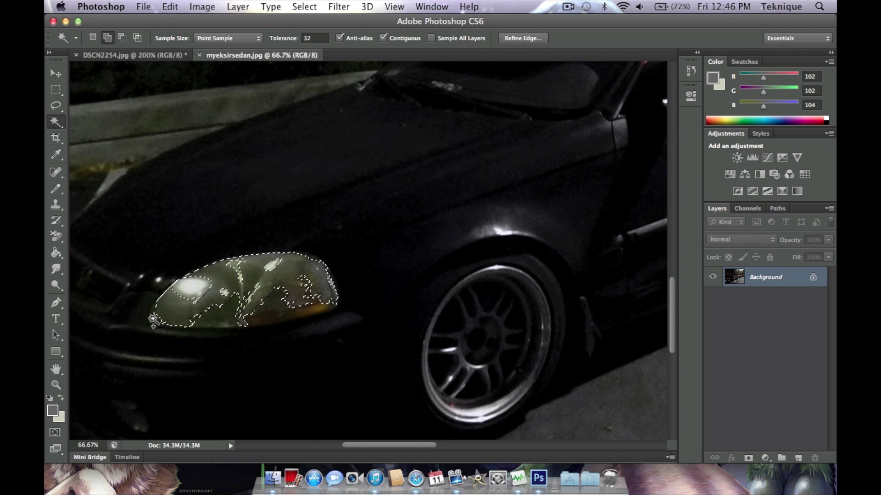
pyautogui.keyDown('shift'); pyautogui.click(161, 308); pyautogui.keyUp('shift')
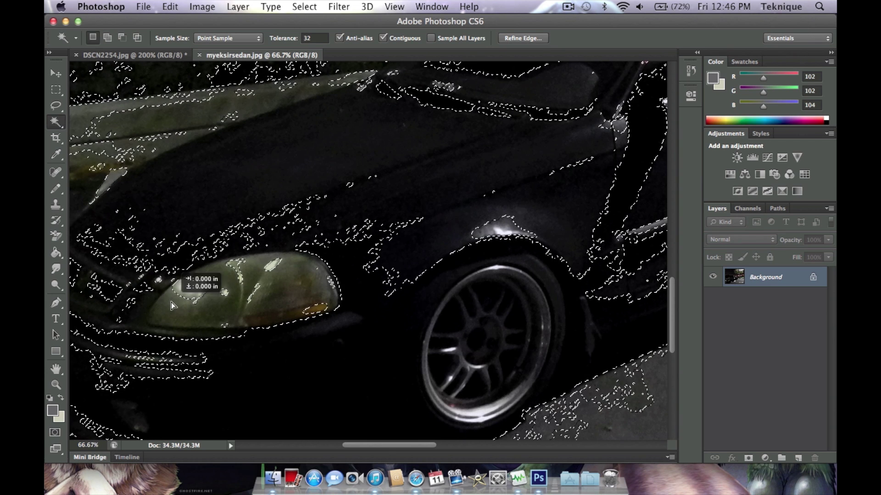
pyautogui.press('super+z')
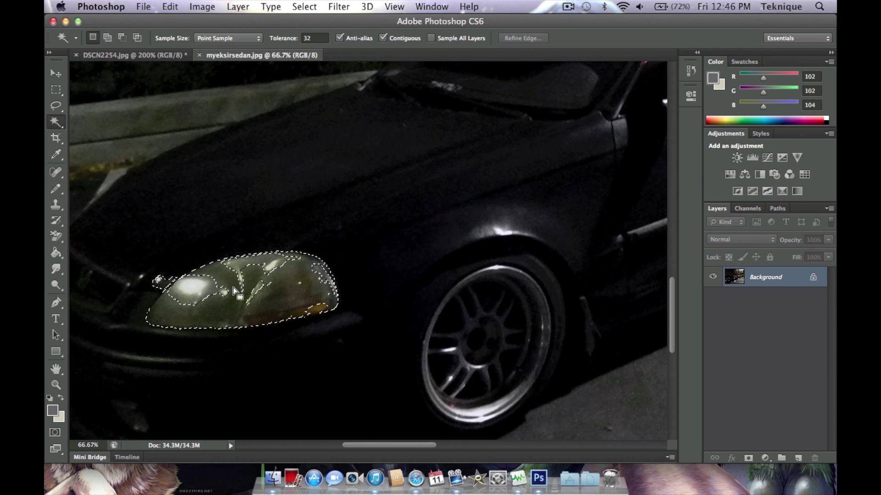
# Add the remaining lens areas, bright highlights and amber lower corner to the headlight selection.
pyautogui.keyDown('shift'); pyautogui.click(284, 281); pyautogui.keyUp('shift')
pyautogui.keyDown('shift'); pyautogui.click(275, 270); pyautogui.keyUp('shift')
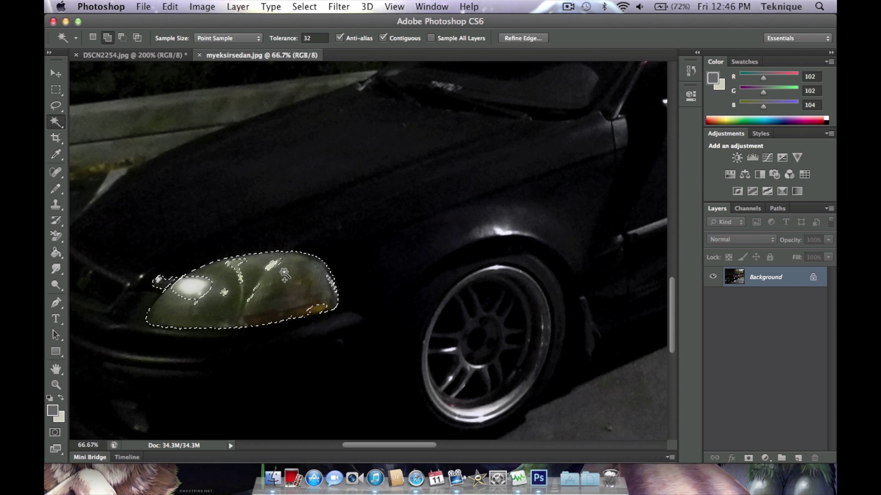
pyautogui.keyDown('shift'); pyautogui.click(270, 264); pyautogui.keyUp('shift')
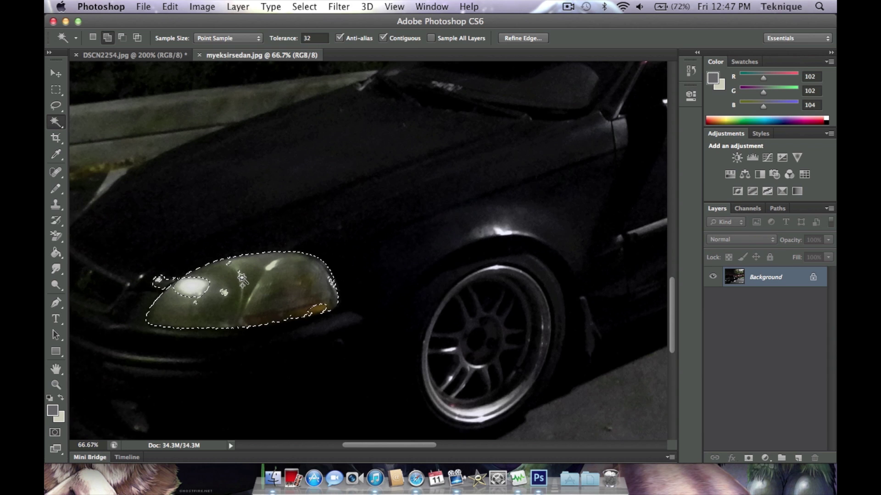
pyautogui.keyDown('shift'); pyautogui.click(224, 293); pyautogui.keyUp('shift')
pyautogui.keyDown('shift'); pyautogui.click(198, 295); pyautogui.keyUp('shift')
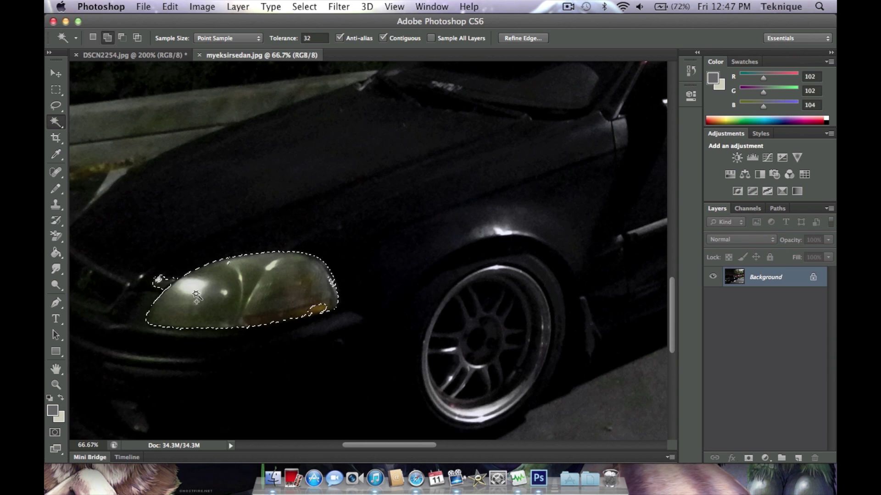
pyautogui.keyDown('shift'); pyautogui.click(312, 310); pyautogui.keyUp('shift')
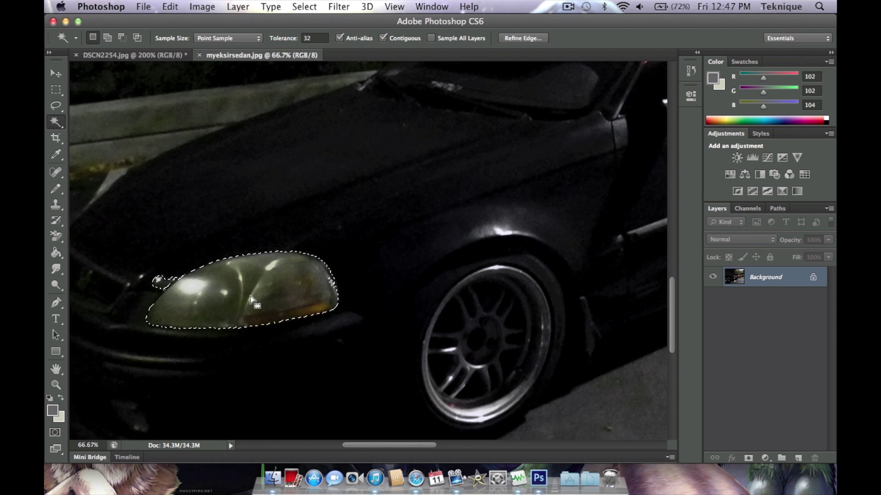
# Paste the selected headlight into DSCN2254.jpg and scale it to about 59% width and 54% height over the original headlight.
pyautogui.click(156, 56)
pyautogui.scroll(-5, 432, 317)
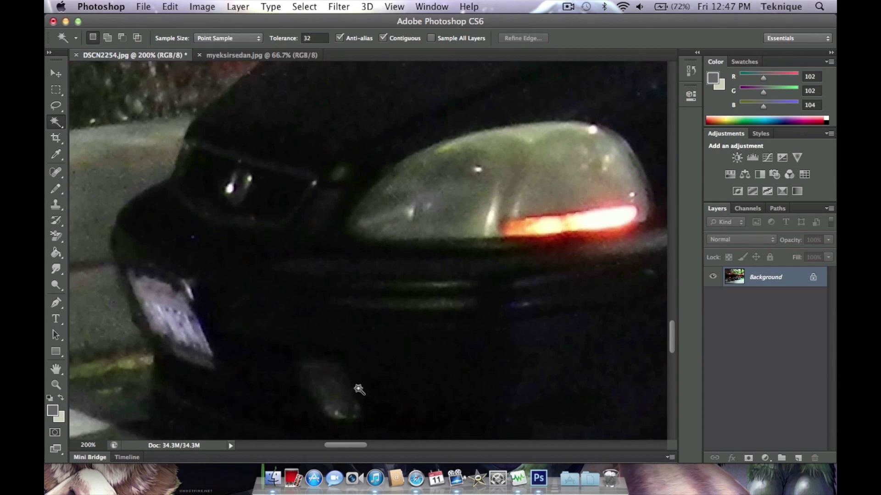
pyautogui.moveTo(362, 448); pyautogui.dragTo(364, 445)
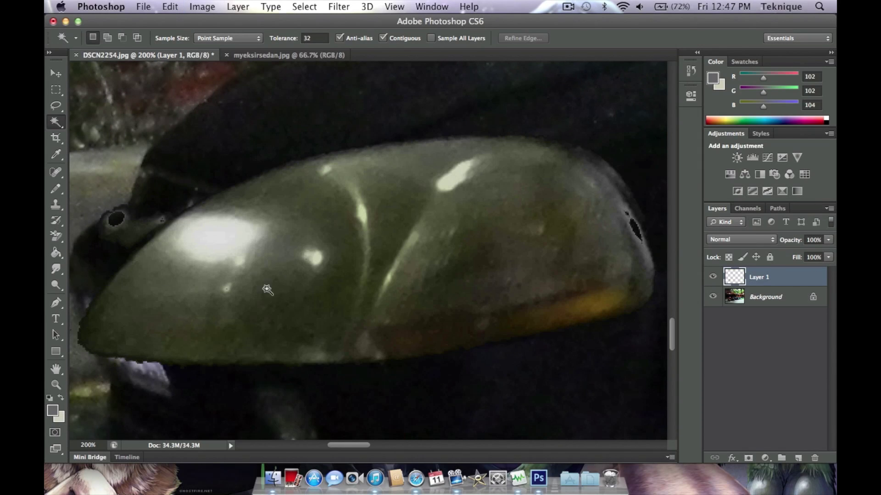
pyautogui.click(55, 73)
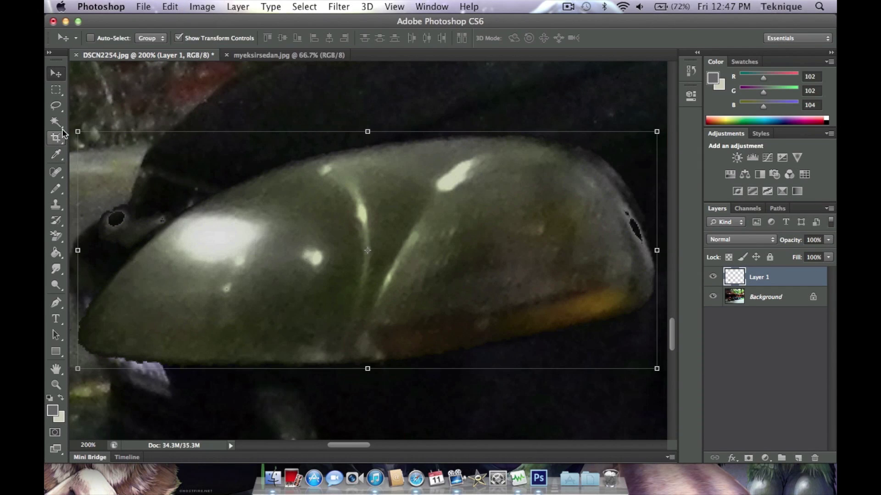
pyautogui.moveTo(77, 131); pyautogui.dragTo(315, 234)
pyautogui.moveTo(434, 342); pyautogui.dragTo(393, 255)
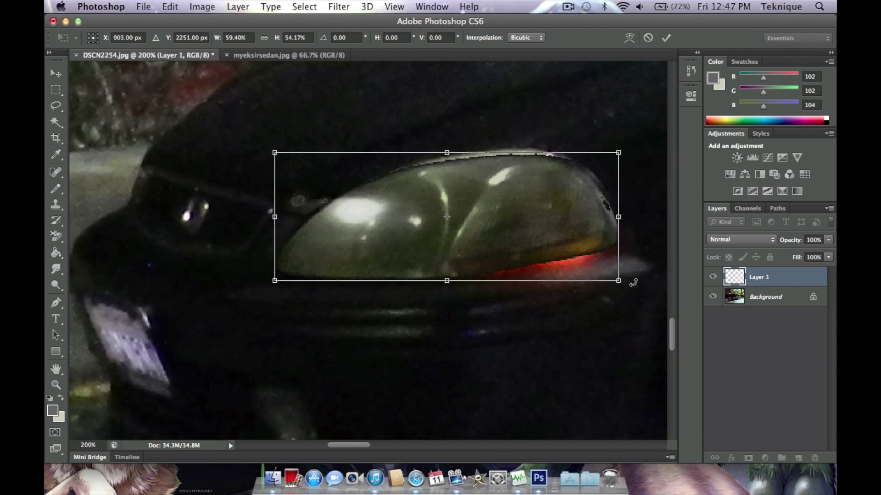
# Resize the pasted headlight to about 55% width and 66% height, rotate it about 1.33°, and align it with the original lens.
pyautogui.moveTo(624, 292); pyautogui.dragTo(636, 320)
pyautogui.moveTo(631, 232); pyautogui.dragTo(593, 229)
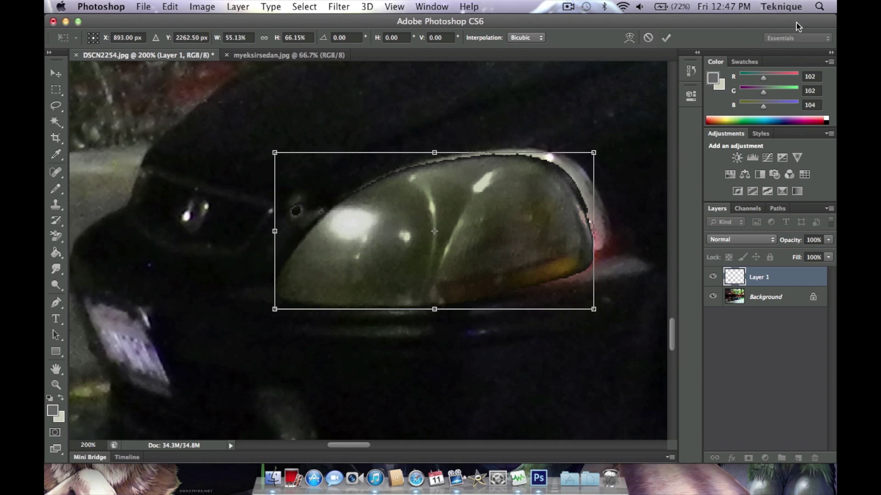
pyautogui.click(77, 21)
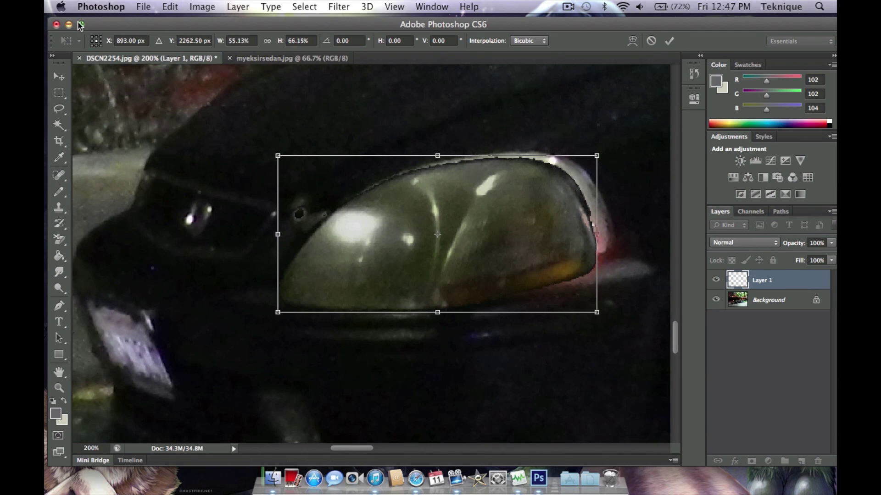
pyautogui.click(81, 24)
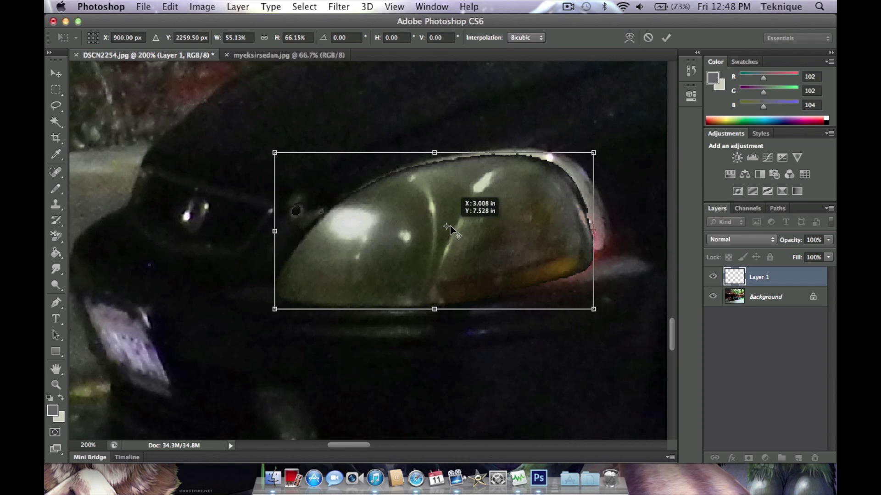
pyautogui.moveTo(412, 237); pyautogui.dragTo(429, 215)
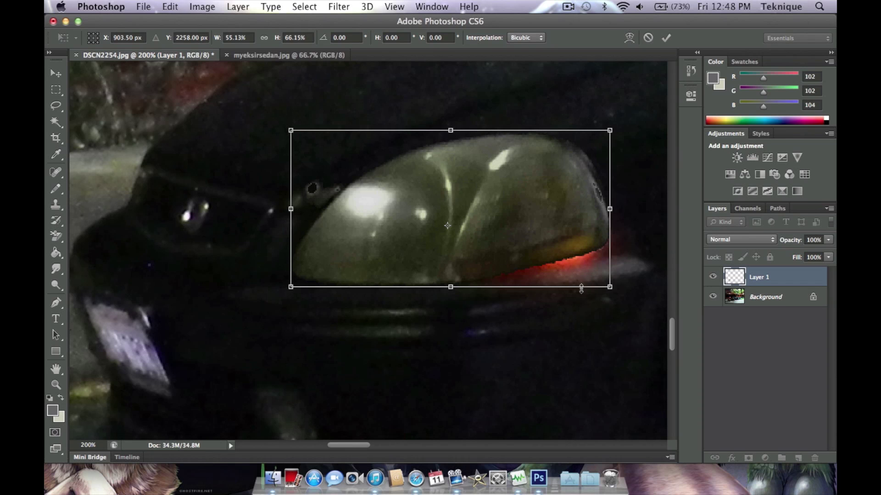
pyautogui.moveTo(619, 296); pyautogui.dragTo(619, 302)
pyautogui.moveTo(551, 238)
pyautogui.mouseDown()
pyautogui.moveTo(562, 268)
pyautogui.moveTo(554, 249)
pyautogui.mouseUp()
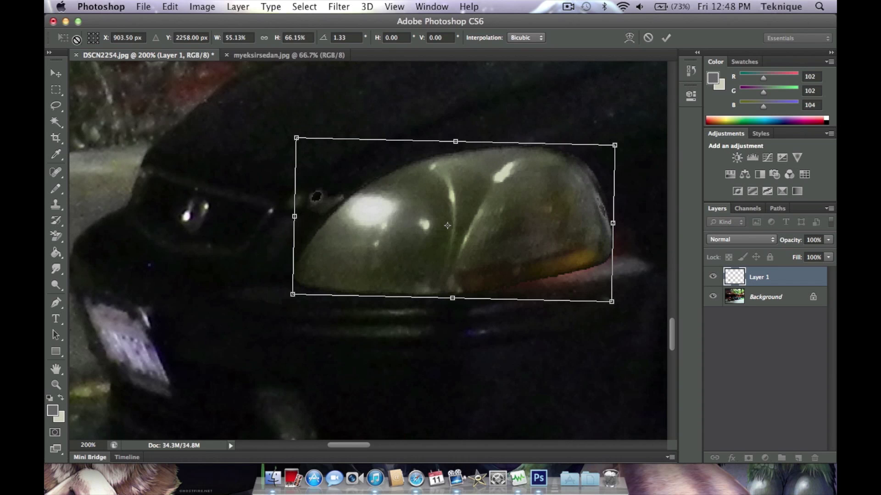
# Resize the pasted headlight to about 54% width and 55% height and reposition it over the original lens.
pyautogui.click(533, 37)
pyautogui.click(533, 37)
pyautogui.moveTo(608, 305); pyautogui.dragTo(616, 312)
pyautogui.moveTo(293, 302); pyautogui.dragTo(307, 267)
pyautogui.moveTo(399, 205)
pyautogui.mouseDown()
pyautogui.moveTo(390, 168)
pyautogui.moveTo(389, 210)
pyautogui.mouseUp()
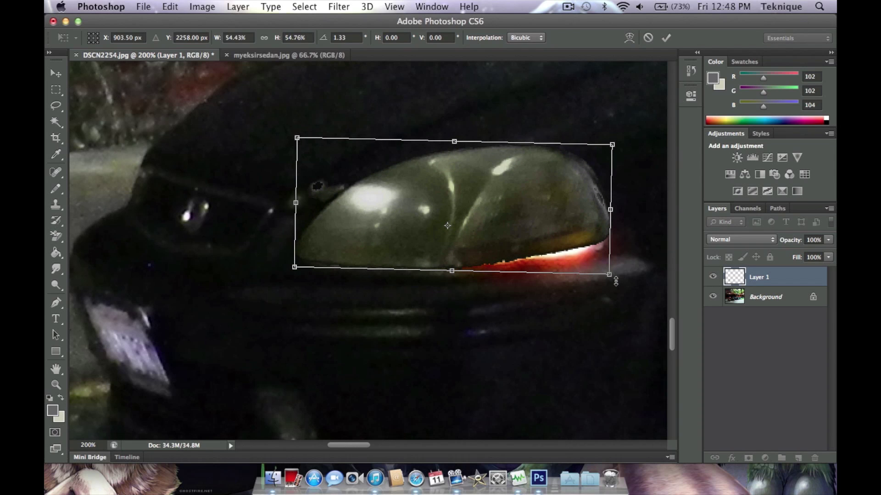
# Rotate the pasted headlight to about 3.37°, resize it to about 53% width and 58% height, and apply the transformation.
pyautogui.moveTo(615, 285); pyautogui.dragTo(615, 289)
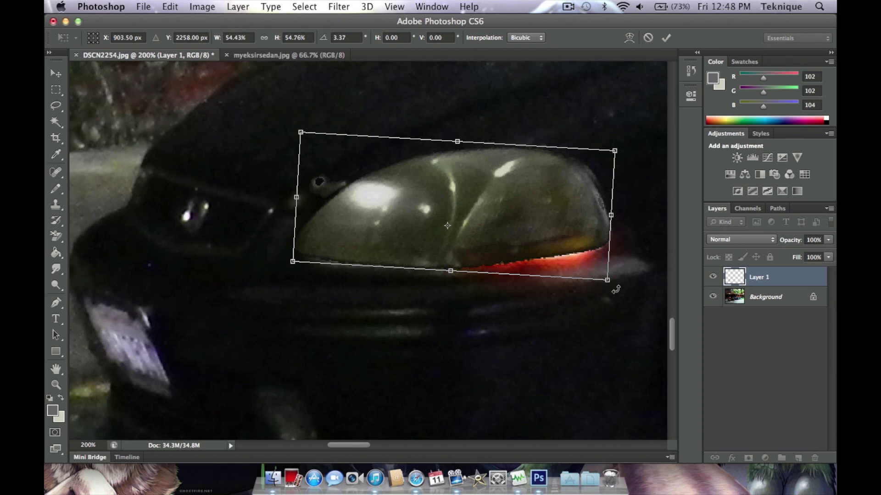
pyautogui.moveTo(521, 241)
pyautogui.mouseDown()
pyautogui.moveTo(529, 248)
pyautogui.moveTo(426, 279)
pyautogui.moveTo(378, 267)
pyautogui.moveTo(460, 258)
pyautogui.moveTo(536, 234)
pyautogui.moveTo(526, 242)
pyautogui.mouseUp()
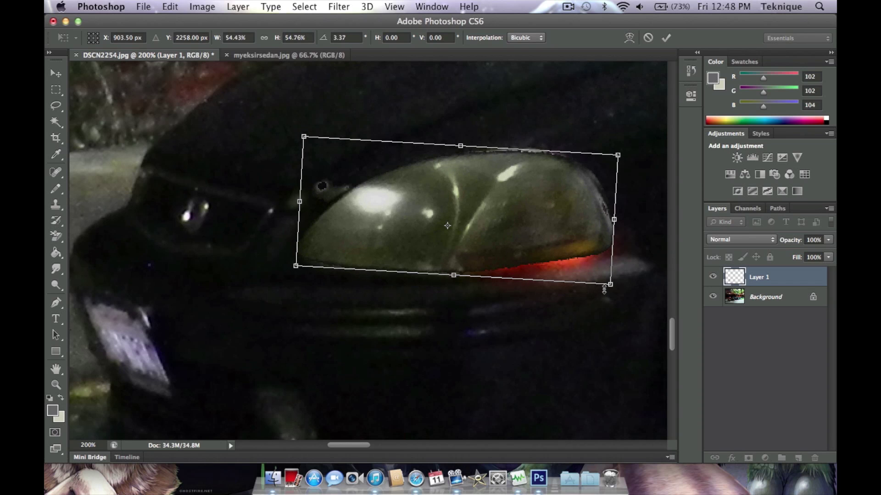
pyautogui.moveTo(615, 290); pyautogui.dragTo(611, 291)
pyautogui.moveTo(523, 234)
pyautogui.mouseDown()
pyautogui.moveTo(545, 216)
pyautogui.moveTo(519, 238)
pyautogui.mouseUp()
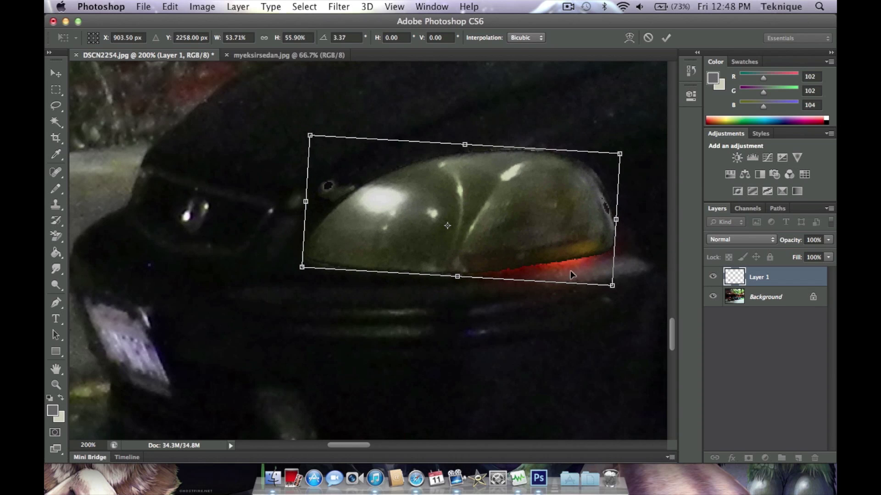
pyautogui.moveTo(611, 285); pyautogui.dragTo(608, 291)
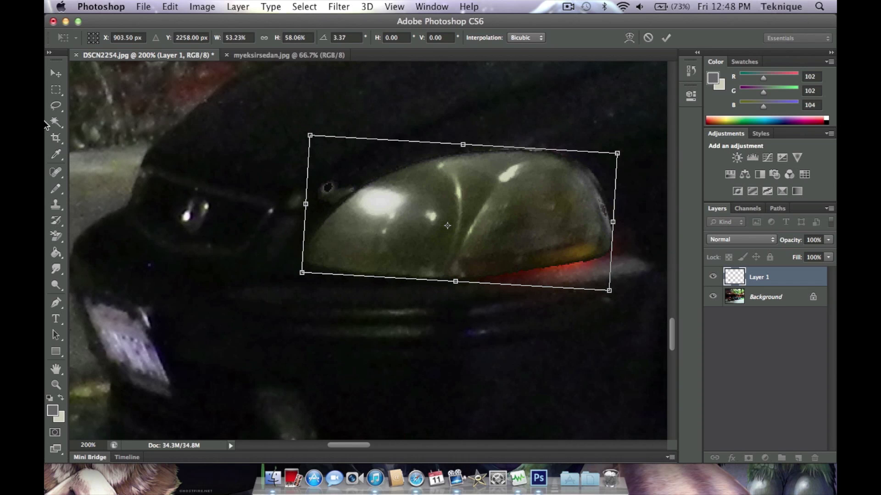
pyautogui.click(56, 74)
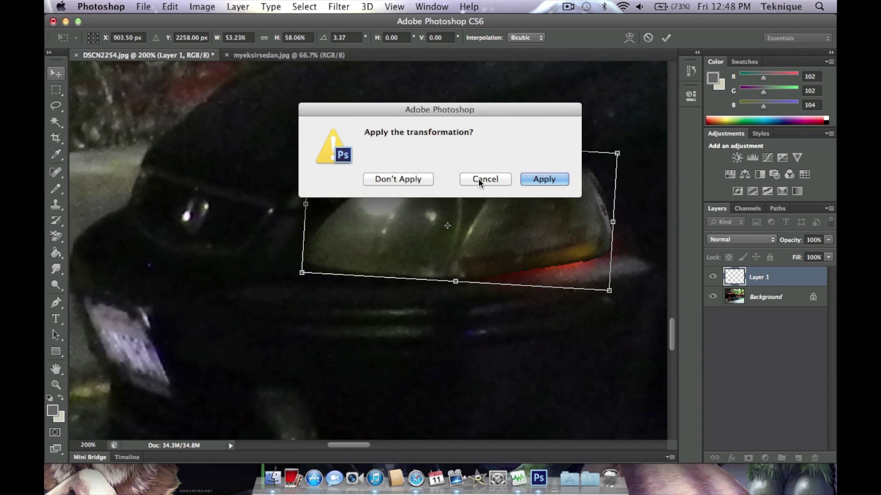
pyautogui.click(483, 180)
pyautogui.press('Return')
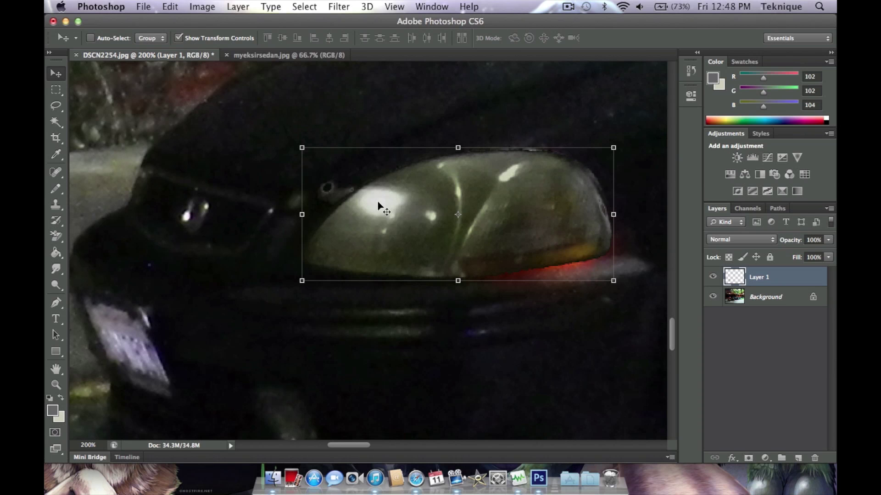
# Lower the pasted headlight layer's opacity to 89%.
pyautogui.click(179, 38)
pyautogui.click(180, 39)
pyautogui.click(828, 240)
pyautogui.moveTo(828, 256)
pyautogui.mouseDown()
pyautogui.moveTo(787, 256)
pyautogui.moveTo(818, 255)
pyautogui.mouseUp()
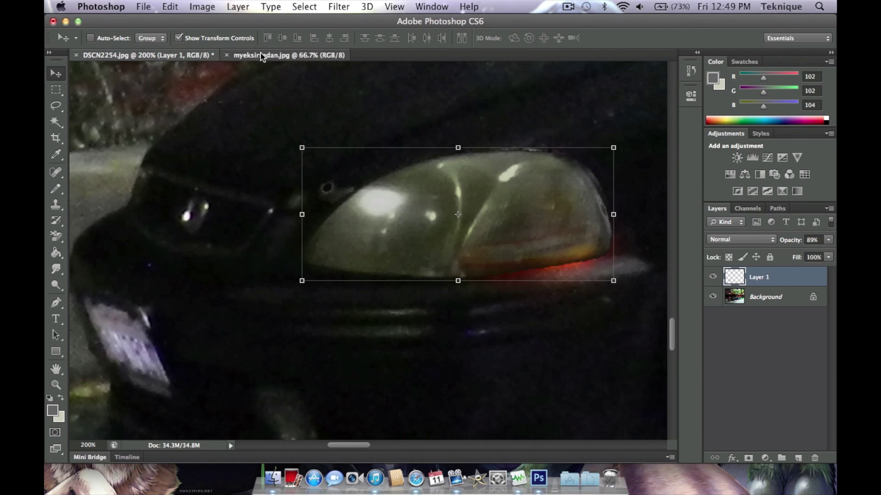
# Switch to myeksirsedan.jpg and discard the transformation started on the selected headlight.
pyautogui.click(275, 55)
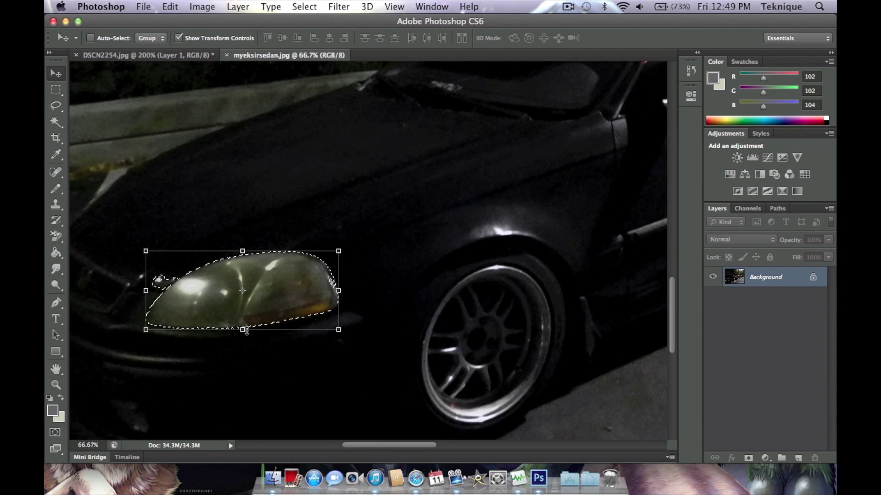
pyautogui.moveTo(243, 333)
pyautogui.mouseDown()
pyautogui.moveTo(250, 352)
pyautogui.moveTo(252, 331)
pyautogui.mouseUp()
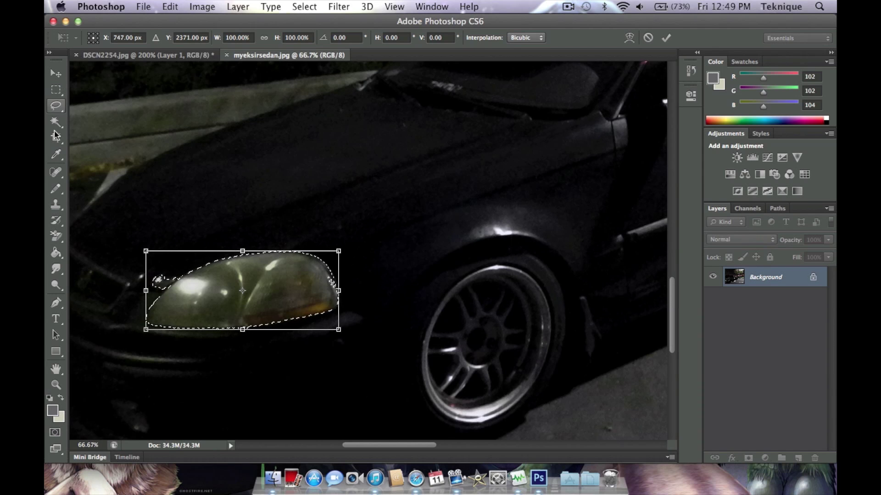
pyautogui.click(56, 105)
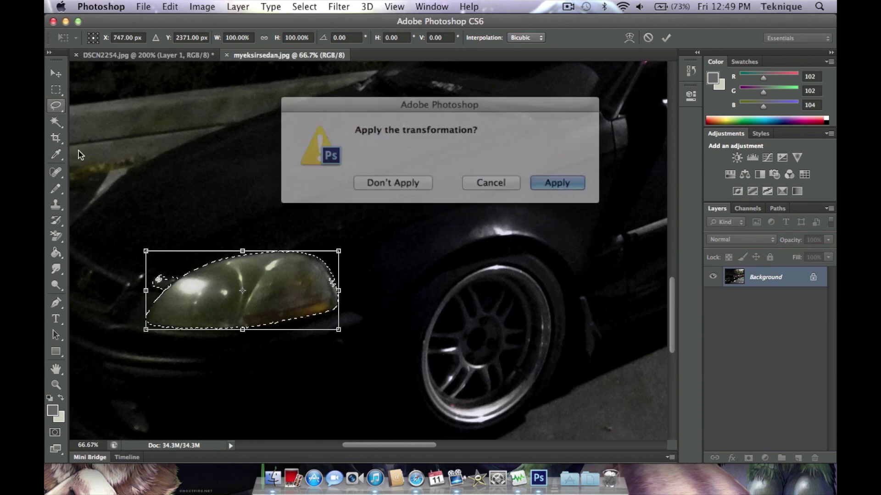
pyautogui.click(409, 179)
pyautogui.click(56, 74)
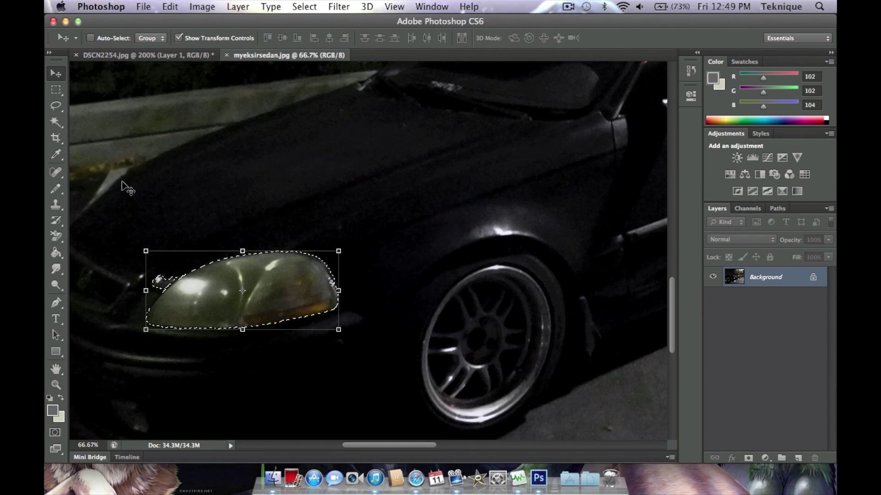
# Deselect the headlight and draw a loose Lasso selection around it, including a margin of the surrounding black bodywork.
pyautogui.click(56, 90)
pyautogui.click(142, 165)
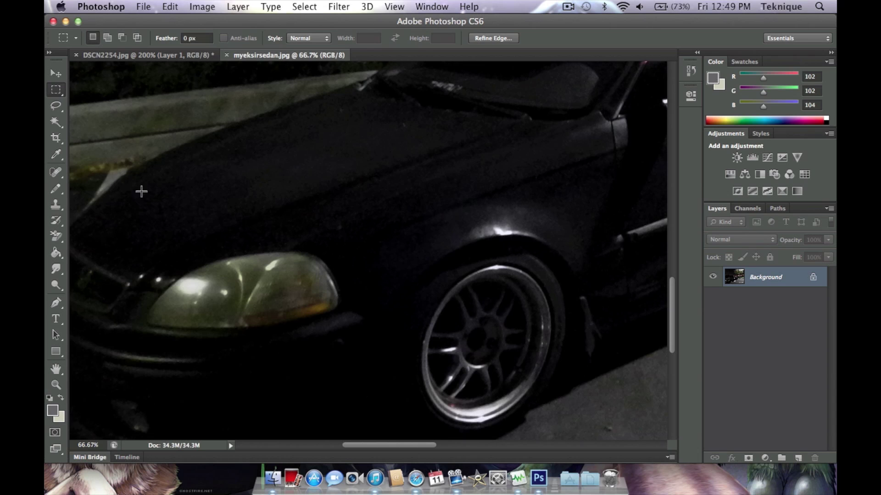
pyautogui.click(56, 105)
pyautogui.moveTo(174, 253)
pyautogui.mouseDown()
pyautogui.moveTo(137, 290)
pyautogui.moveTo(128, 332)
pyautogui.moveTo(172, 344)
pyautogui.moveTo(285, 346)
pyautogui.moveTo(304, 334)
pyautogui.moveTo(343, 332)
pyautogui.moveTo(375, 298)
pyautogui.moveTo(377, 277)
pyautogui.moveTo(359, 251)
pyautogui.moveTo(304, 227)
pyautogui.moveTo(241, 220)
pyautogui.moveTo(174, 253)
pyautogui.mouseUp()
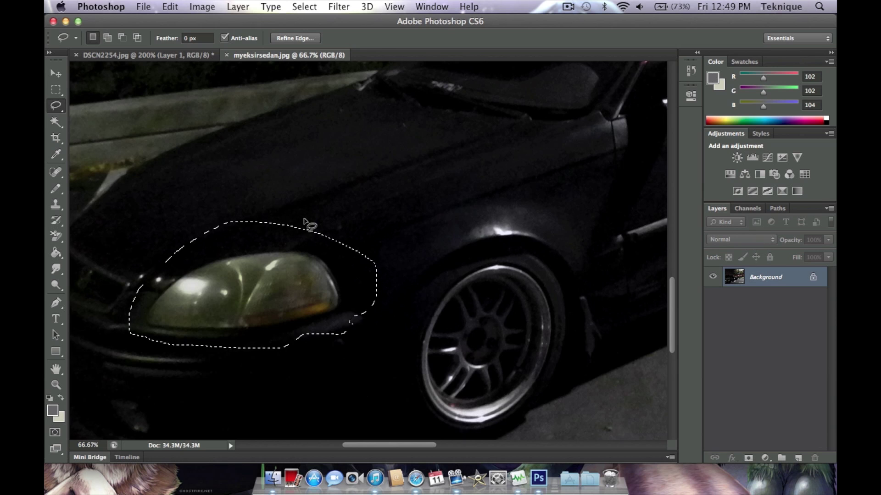
# Delete the pasted headlight layer in DSCN2254.jpg and paste the loosely lassoed headlight in its place.
pyautogui.click(156, 59)
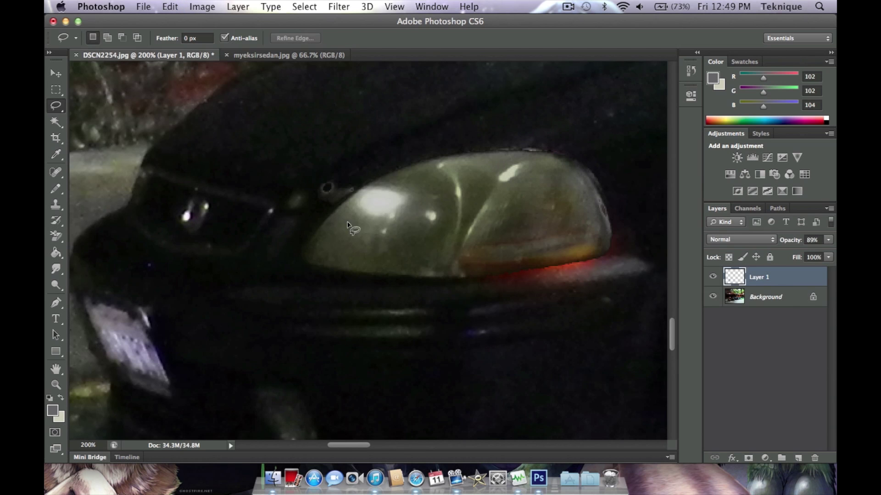
pyautogui.click(55, 73)
pyautogui.press('BackSpace')
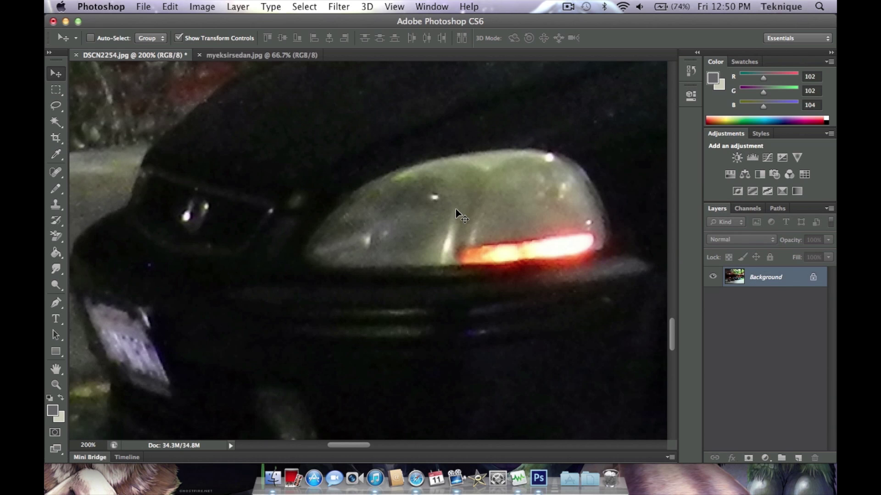
pyautogui.press('super+z')
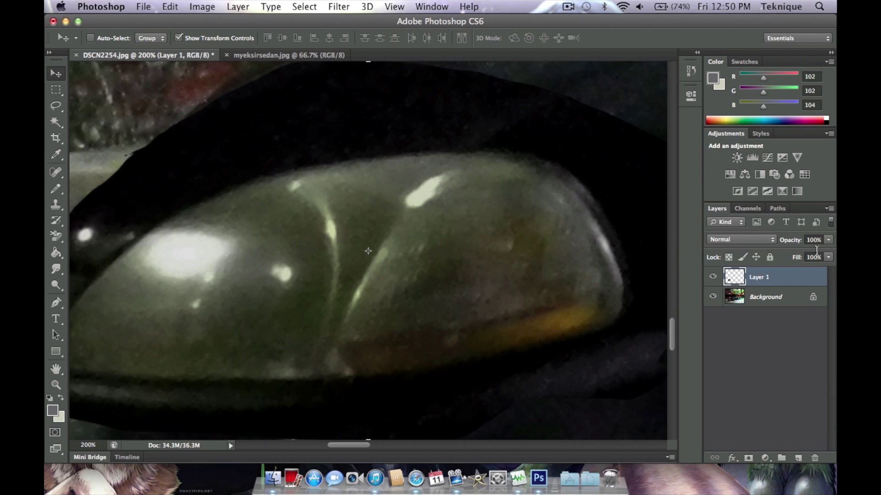
# Lower the new headlight layer's opacity to 71% and scale it to about 52% width and 54% height over the original headlight.
pyautogui.click(827, 240)
pyautogui.moveTo(828, 251)
pyautogui.mouseDown()
pyautogui.moveTo(800, 257)
pyautogui.moveTo(822, 256)
pyautogui.moveTo(812, 257)
pyautogui.mouseUp()
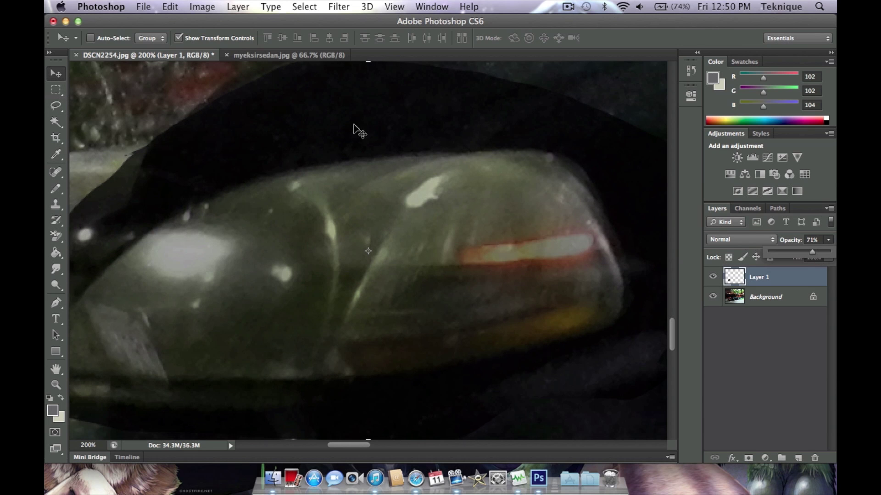
pyautogui.scroll(-2, 375, 147)
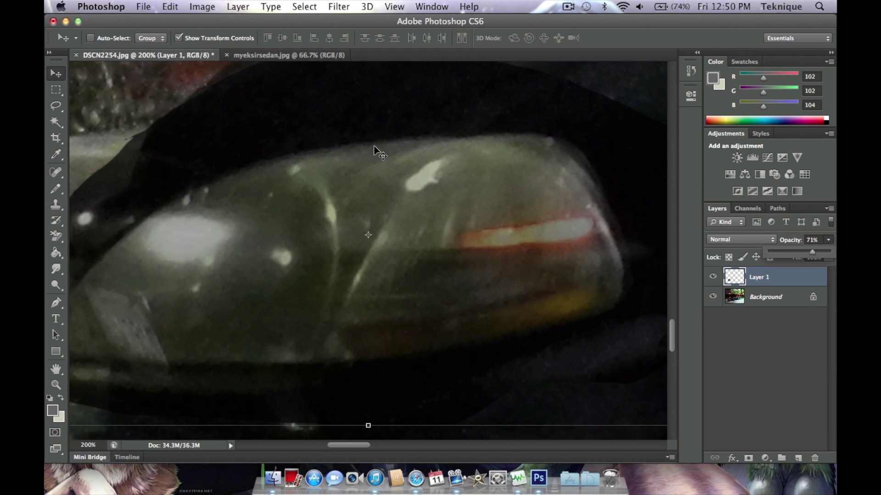
pyautogui.press('super+minus')
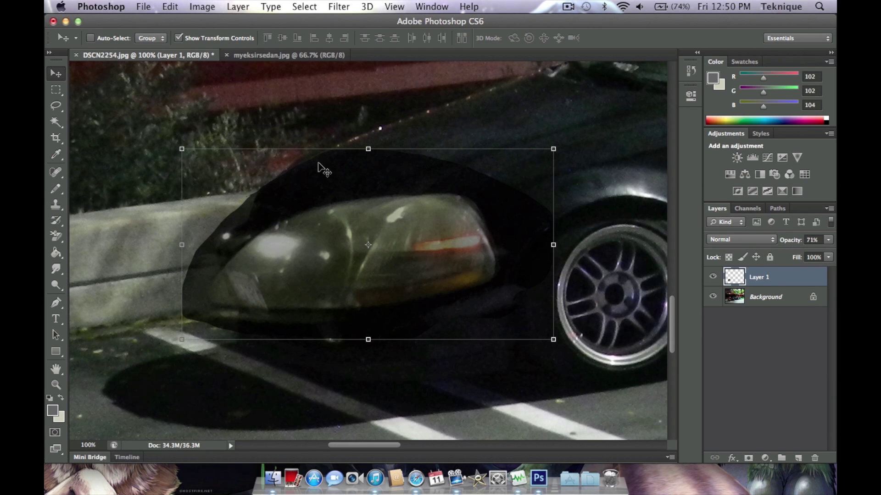
pyautogui.moveTo(177, 148); pyautogui.dragTo(306, 223)
pyautogui.moveTo(362, 303); pyautogui.dragTo(365, 243)
pyautogui.moveTo(556, 162); pyautogui.dragTo(516, 167)
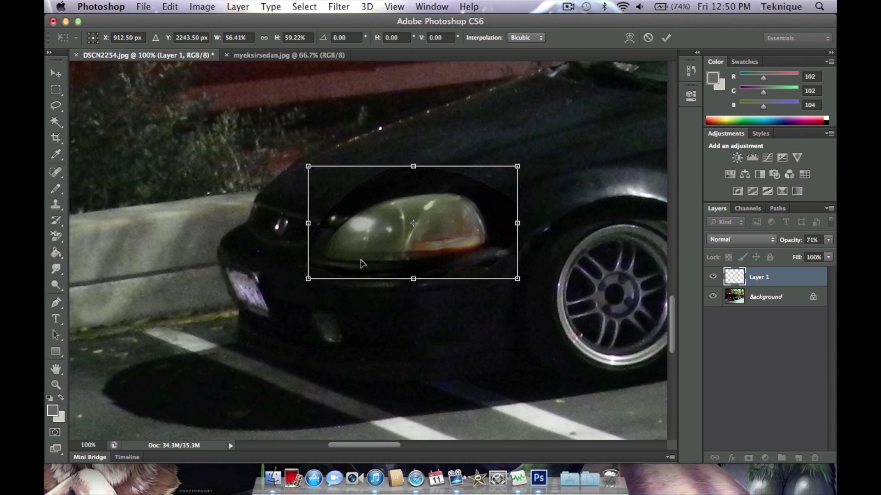
pyautogui.moveTo(308, 279); pyautogui.dragTo(324, 269)
# Lower the layer's opacity to 58%, then rotate the pasted headlight about 1.55° and nudge it into alignment with the original.
pyautogui.click(828, 240)
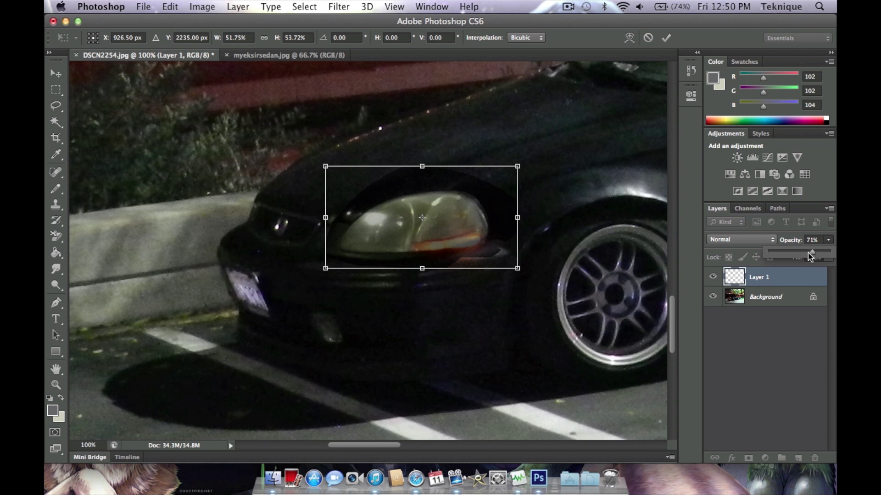
pyautogui.moveTo(812, 251)
pyautogui.mouseDown()
pyautogui.moveTo(792, 256)
pyautogui.moveTo(805, 259)
pyautogui.mouseUp()
pyautogui.moveTo(391, 238); pyautogui.dragTo(387, 239)
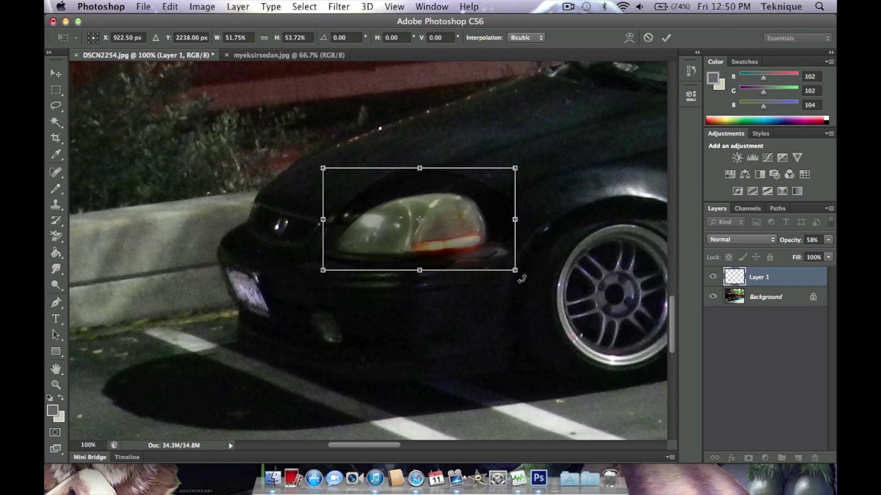
pyautogui.moveTo(523, 281); pyautogui.dragTo(523, 284)
pyautogui.moveTo(523, 284); pyautogui.dragTo(526, 284)
pyautogui.moveTo(478, 245); pyautogui.dragTo(477, 244)
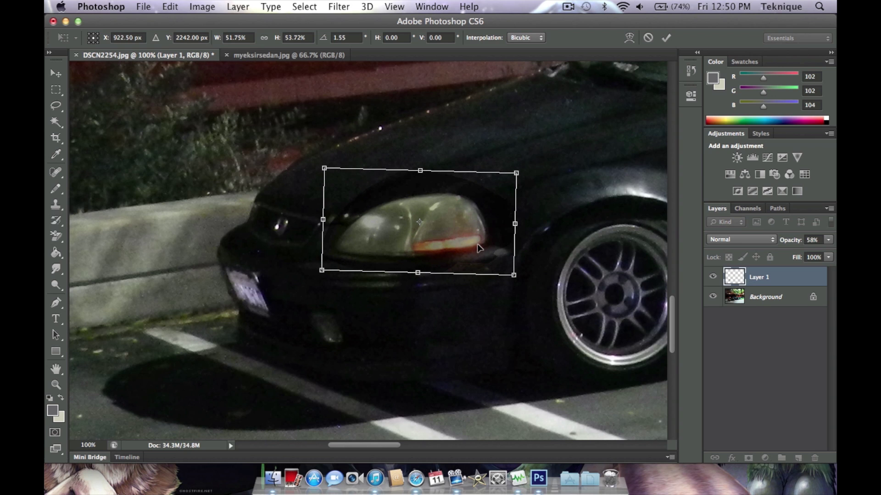
# Raise the pasted headlight layer's opacity to 88%.
pyautogui.click(828, 240)
pyautogui.moveTo(804, 252); pyautogui.dragTo(823, 256)
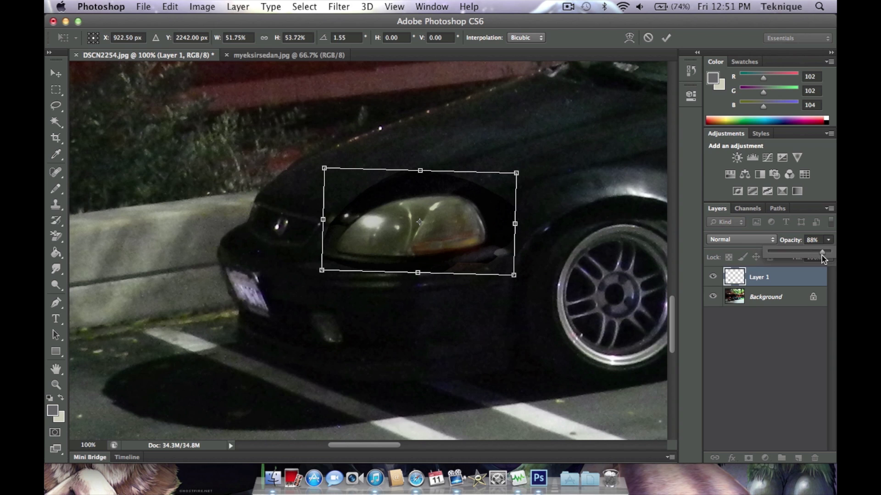
pyautogui.click(515, 224)
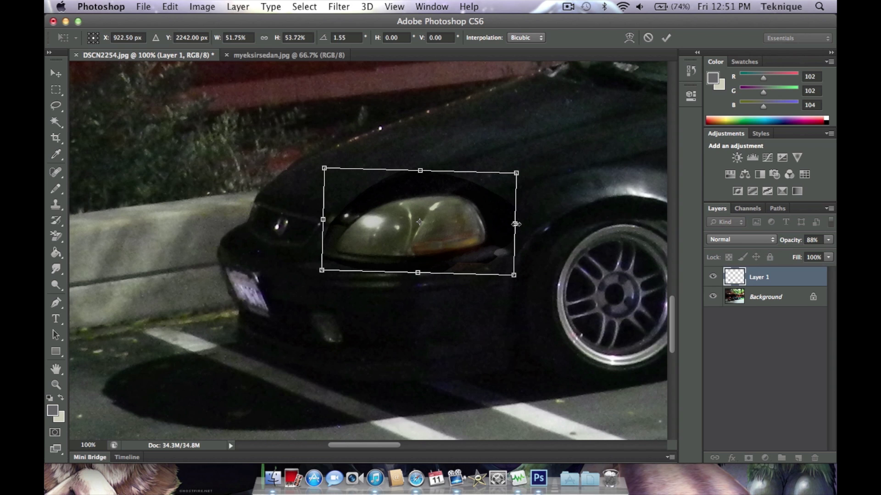
# Widen the pasted headlight to about 52.4%, raise its layer opacity to 100%, and apply the transformation.
pyautogui.moveTo(516, 224)
pyautogui.mouseDown()
pyautogui.moveTo(501, 225)
pyautogui.moveTo(517, 224)
pyautogui.mouseUp()
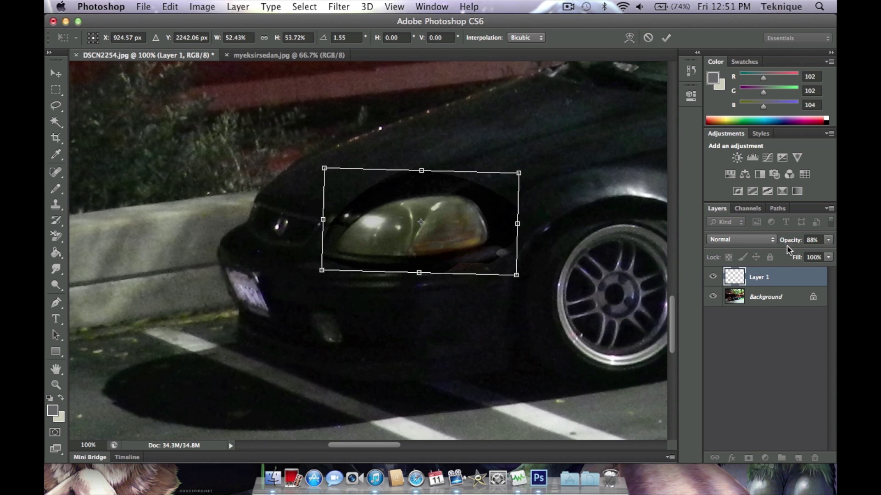
pyautogui.click(829, 242)
pyautogui.moveTo(821, 253)
pyautogui.mouseDown()
pyautogui.moveTo(796, 259)
pyautogui.moveTo(835, 260)
pyautogui.mouseUp()
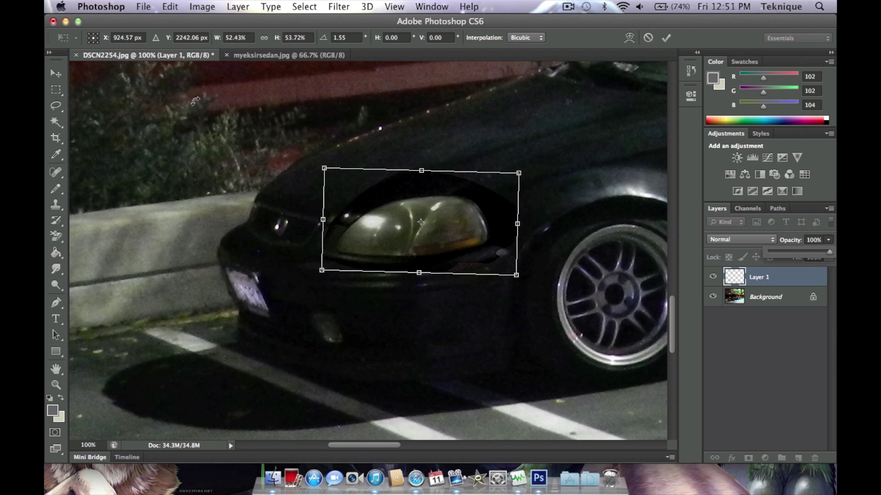
pyautogui.click(55, 74)
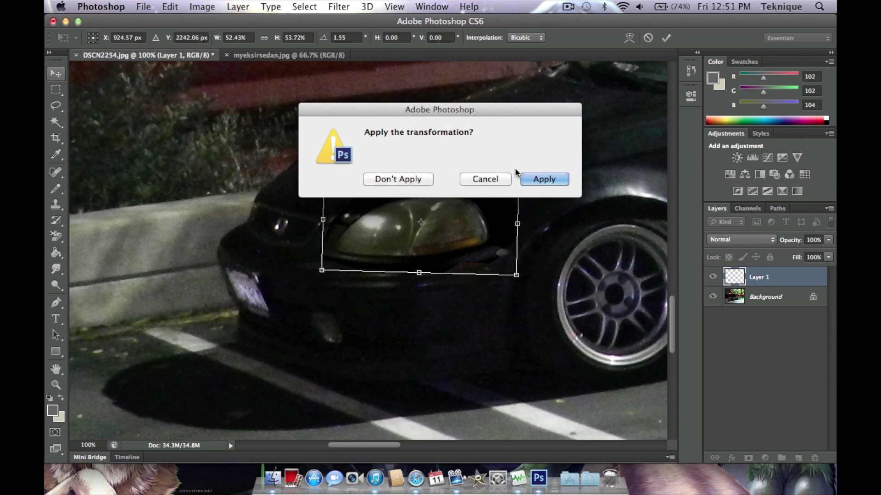
pyautogui.click(538, 181)
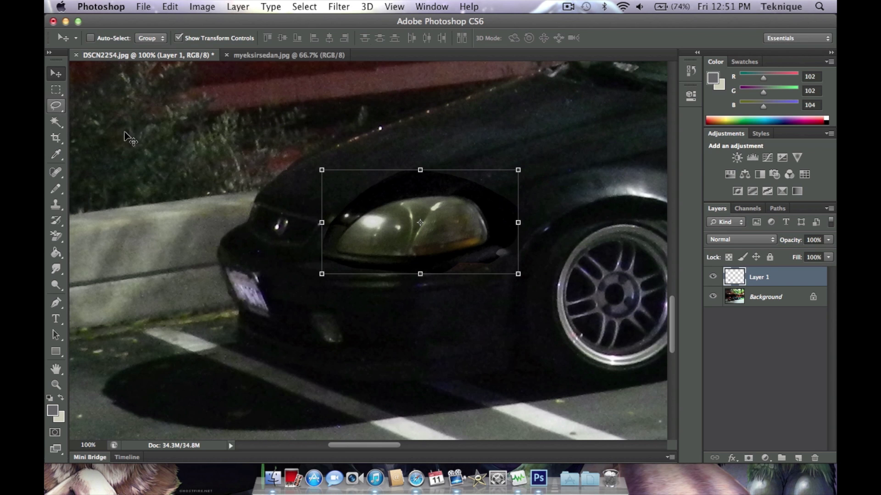
# Paint away the dark surround above, below and beside the pasted headlight on Layer 1 with a size 30 History Brush.
pyautogui.click(56, 106)
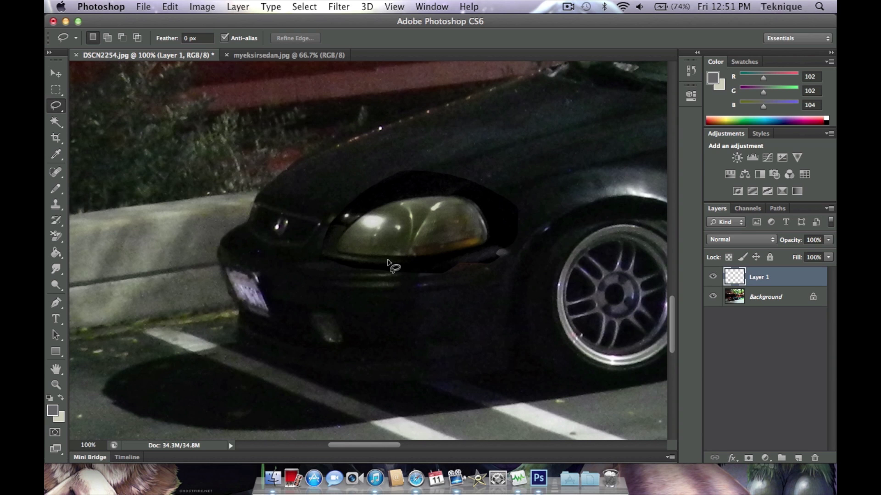
pyautogui.click(55, 205)
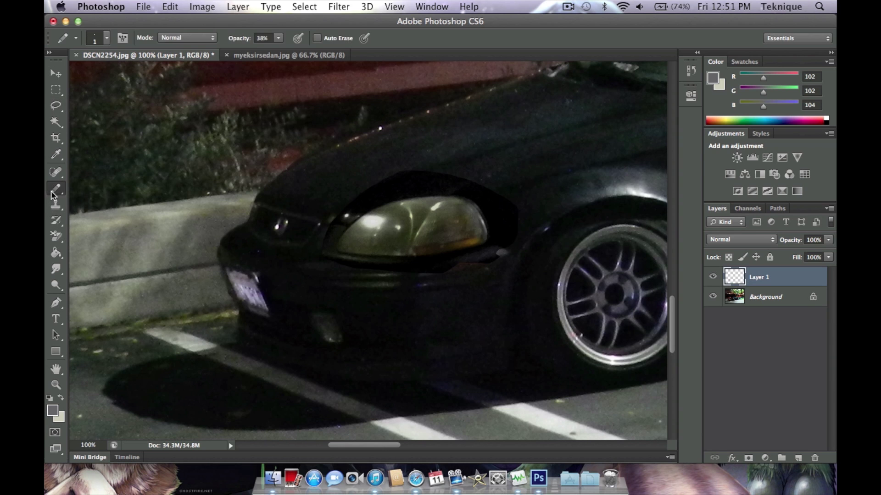
pyautogui.click(56, 223)
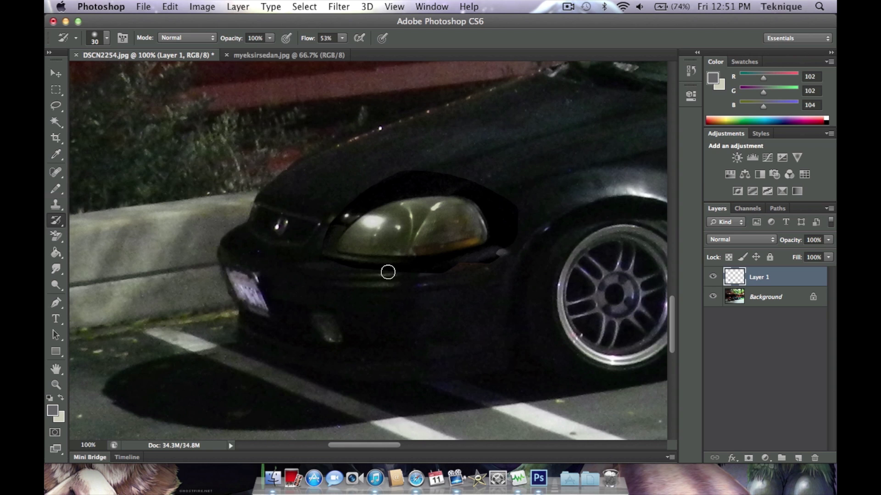
pyautogui.moveTo(452, 272)
pyautogui.mouseDown()
pyautogui.moveTo(503, 251)
pyautogui.moveTo(434, 269)
pyautogui.moveTo(364, 268)
pyautogui.moveTo(326, 256)
pyautogui.moveTo(331, 223)
pyautogui.moveTo(350, 205)
pyautogui.moveTo(380, 187)
pyautogui.moveTo(429, 179)
pyautogui.moveTo(383, 183)
pyautogui.moveTo(411, 179)
pyautogui.moveTo(401, 174)
pyautogui.moveTo(354, 194)
pyautogui.mouseUp()
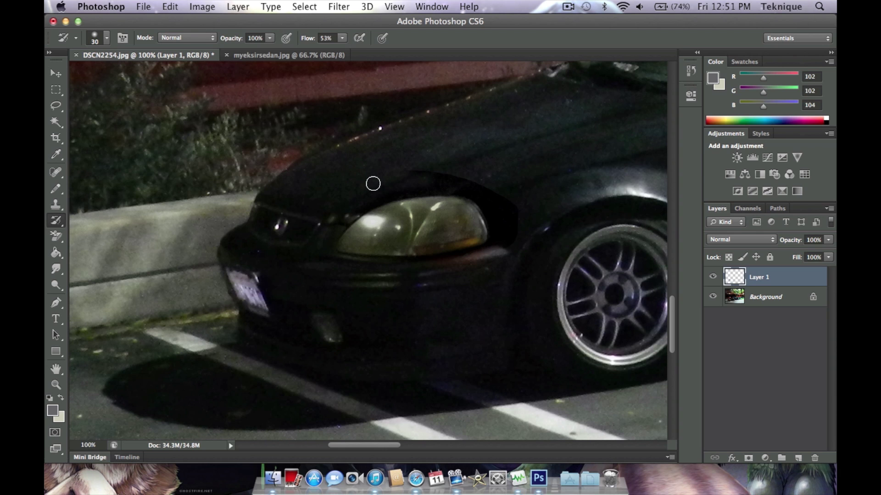
pyautogui.moveTo(444, 177)
pyautogui.mouseDown()
pyautogui.moveTo(484, 195)
pyautogui.moveTo(507, 249)
pyautogui.moveTo(507, 220)
pyautogui.moveTo(515, 236)
pyautogui.moveTo(506, 206)
pyautogui.mouseUp()
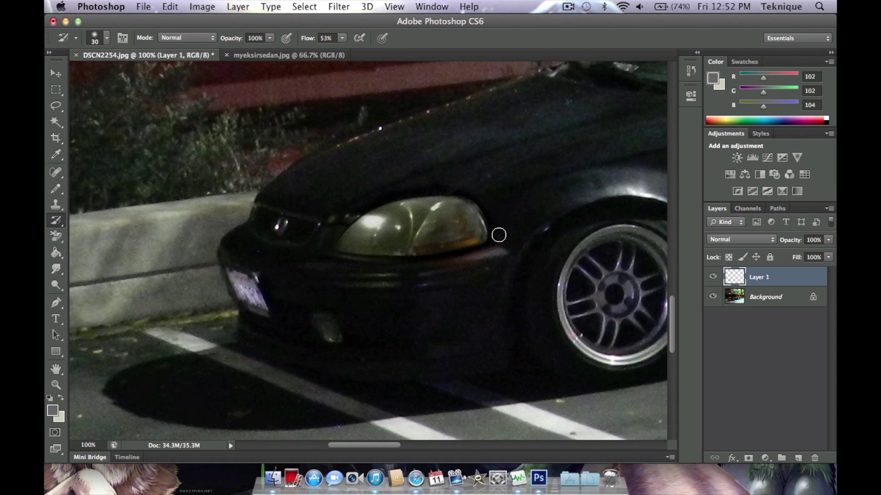
# Clean up close around the headlight's outline with a size 15 History Brush, undoing the first stroke along its upper edge.
pyautogui.press('super+equal')
pyautogui.press('super+equal')
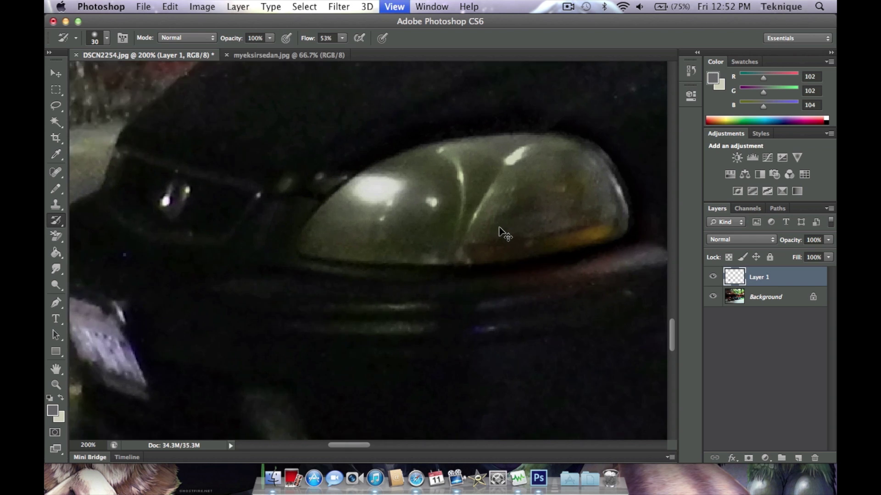
pyautogui.press('super+minus')
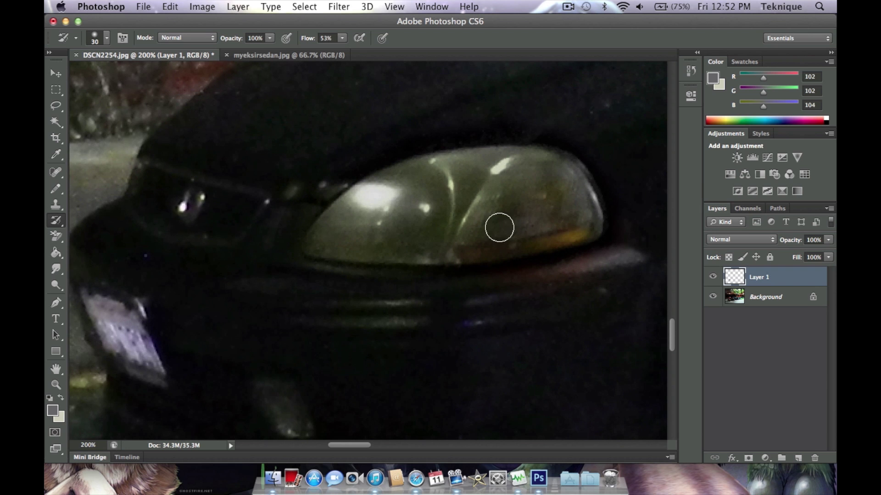
pyautogui.press('[')
pyautogui.press('[')
pyautogui.press('[')
pyautogui.moveTo(610, 198)
pyautogui.mouseDown()
pyautogui.moveTo(593, 157)
pyautogui.moveTo(566, 140)
pyautogui.moveTo(510, 136)
pyautogui.mouseUp()
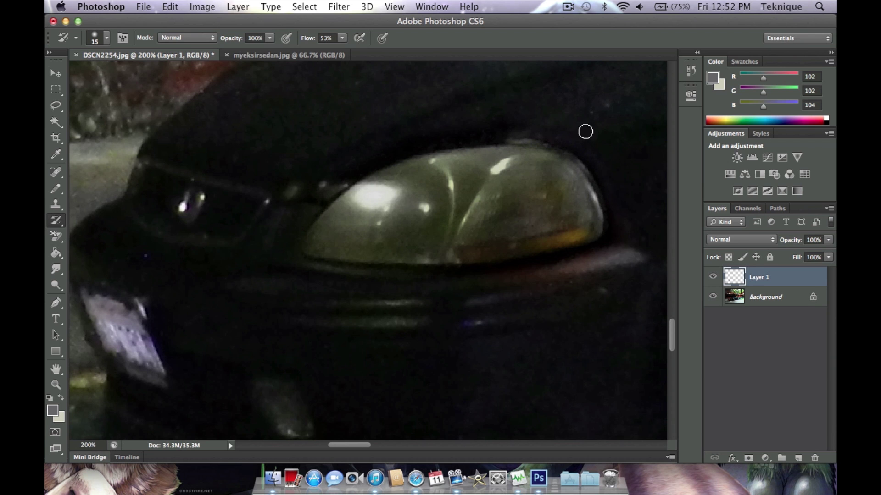
pyautogui.press('super+z')
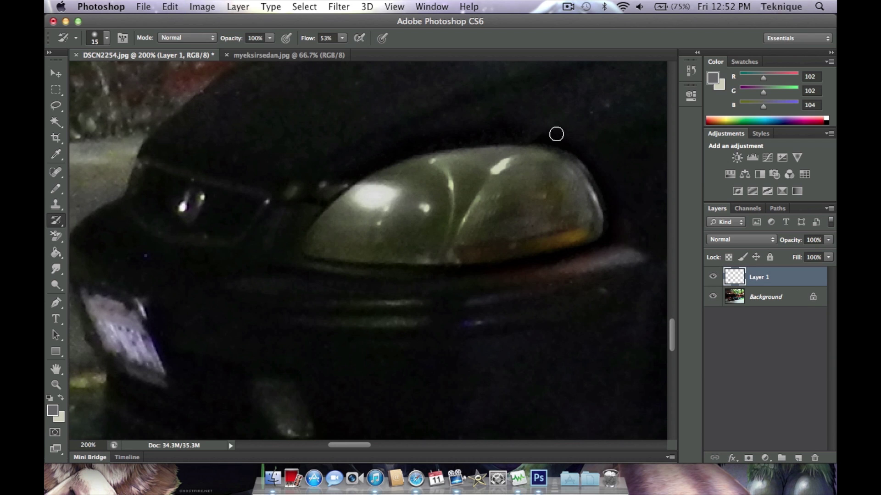
pyautogui.moveTo(593, 157)
pyautogui.mouseDown()
pyautogui.moveTo(609, 183)
pyautogui.moveTo(613, 238)
pyautogui.moveTo(560, 262)
pyautogui.moveTo(455, 276)
pyautogui.moveTo(319, 269)
pyautogui.moveTo(287, 262)
pyautogui.moveTo(287, 226)
pyautogui.mouseUp()
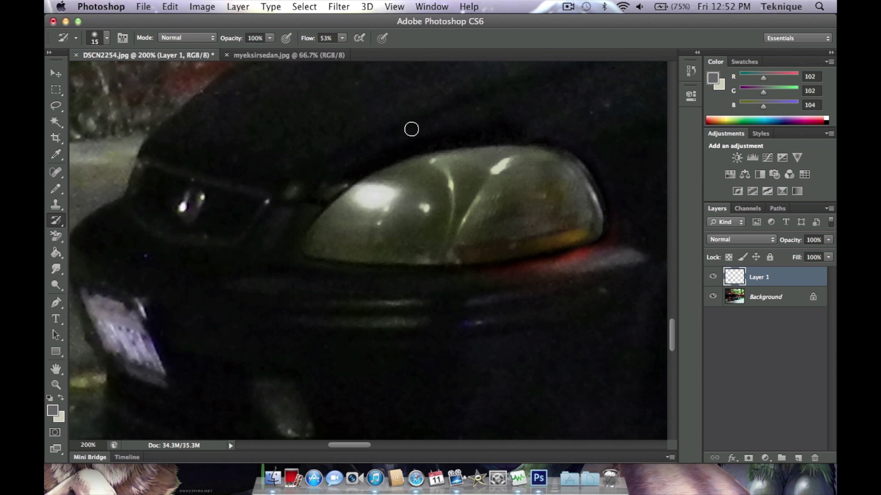
# Brush over the hood above the headlight and the bumper below it with the History Brush at size 35.
pyautogui.press(']')
pyautogui.press(']')
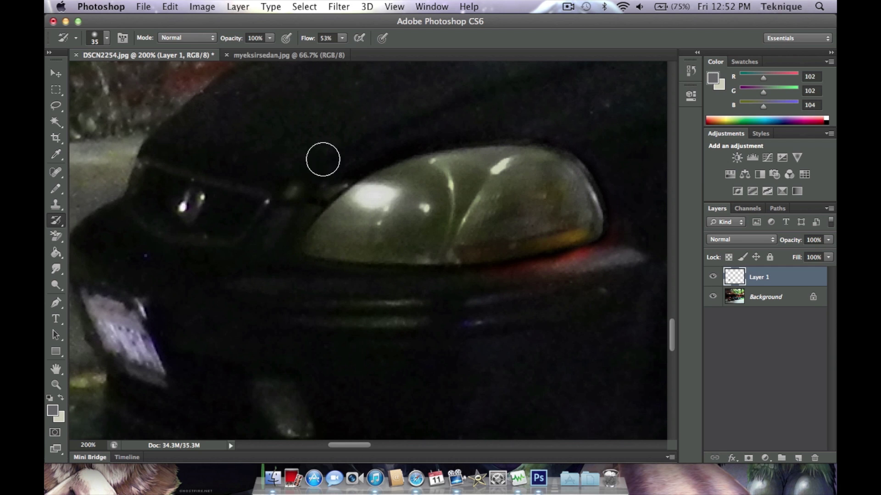
pyautogui.moveTo(583, 89)
pyautogui.mouseDown()
pyautogui.moveTo(345, 102)
pyautogui.moveTo(295, 131)
pyautogui.moveTo(399, 104)
pyautogui.moveTo(596, 125)
pyautogui.mouseUp()
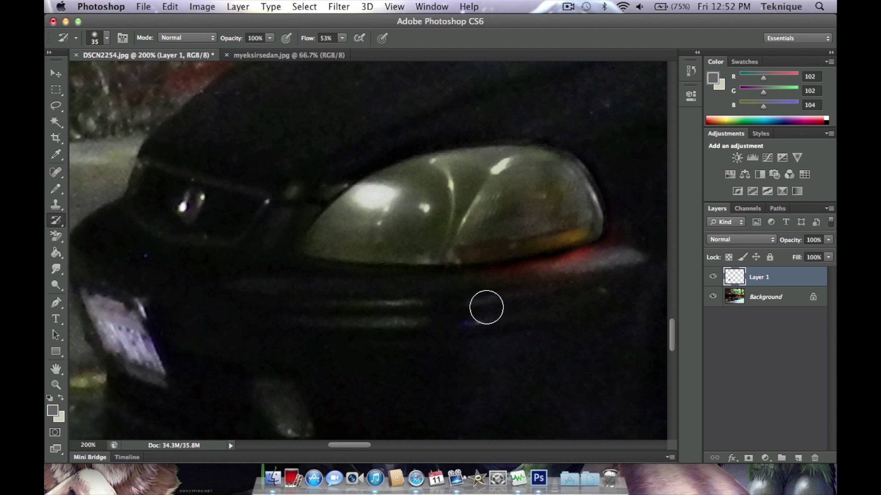
pyautogui.moveTo(292, 304)
pyautogui.mouseDown()
pyautogui.moveTo(519, 318)
pyautogui.moveTo(628, 252)
pyautogui.moveTo(610, 294)
pyautogui.mouseUp()
# Try the Clone Stamp tool on Layer 1 just below the headlight.
pyautogui.click(56, 237)
pyautogui.click(55, 257)
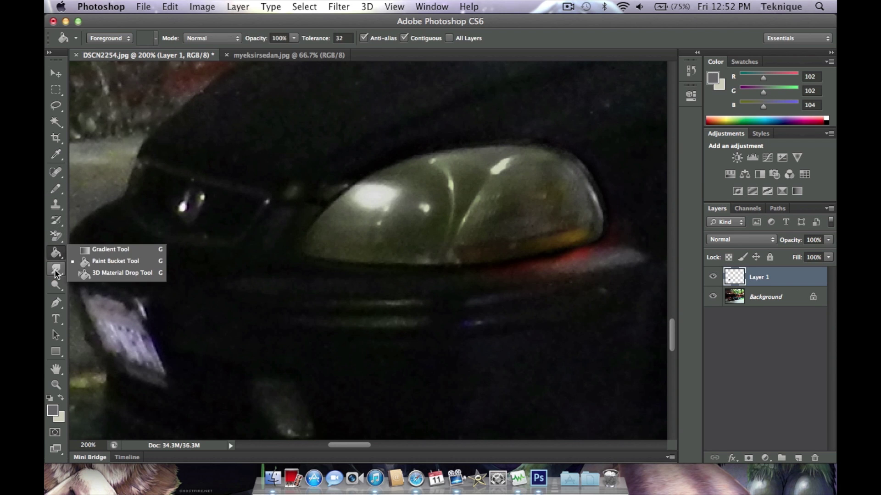
pyautogui.click(54, 200)
pyautogui.click(56, 188)
pyautogui.click(58, 207)
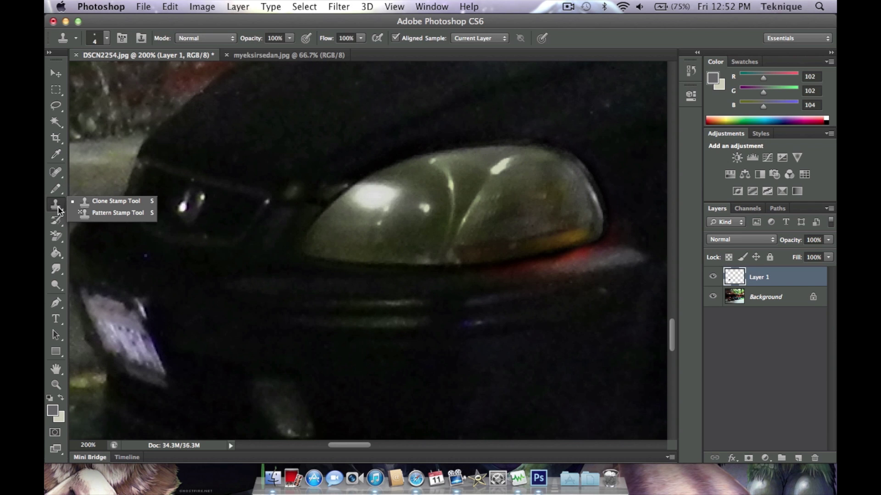
pyautogui.click(87, 202)
pyautogui.click(453, 277)
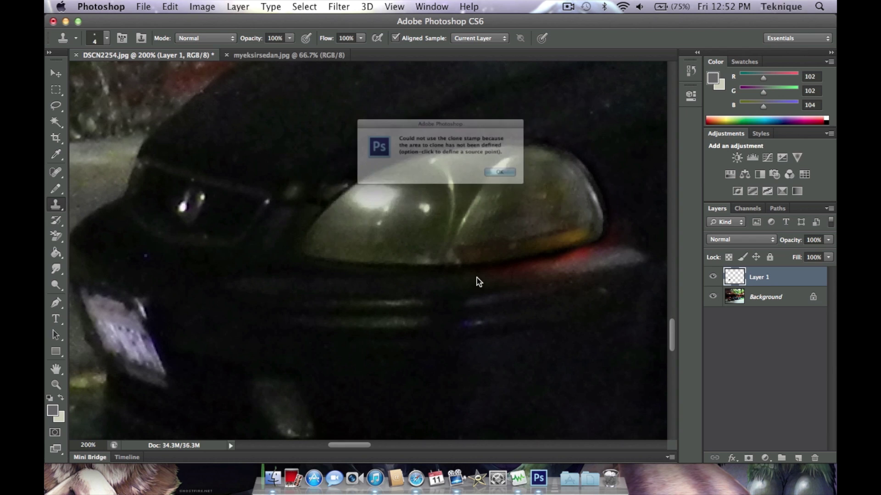
pyautogui.click(537, 182)
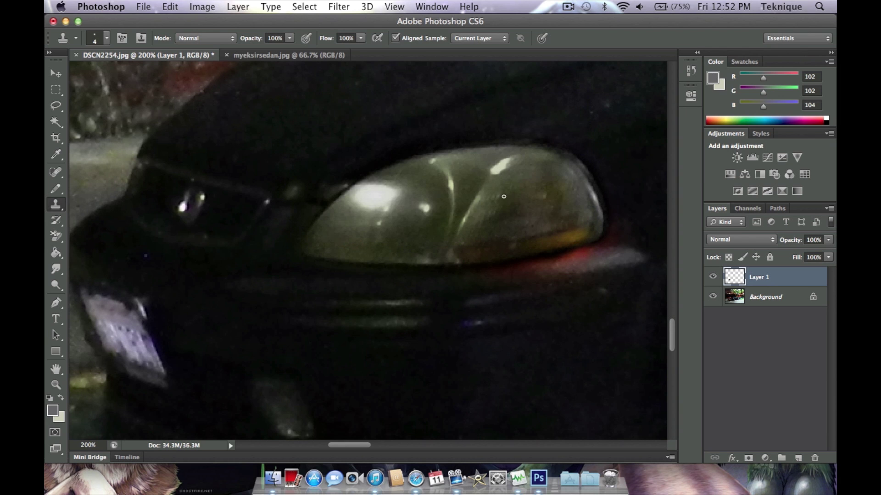
# Select the Background layer and try the Clone Stamp on the bumper below the headlight.
pyautogui.click(728, 299)
pyautogui.click(410, 286)
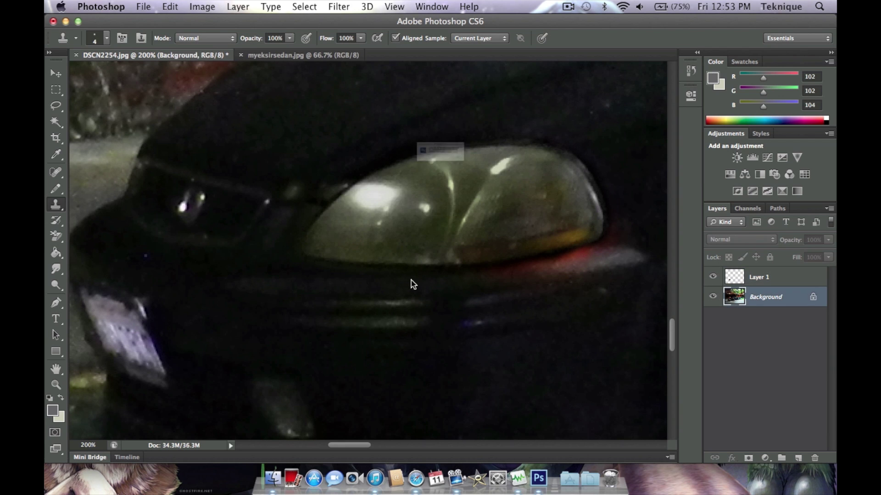
pyautogui.click(531, 183)
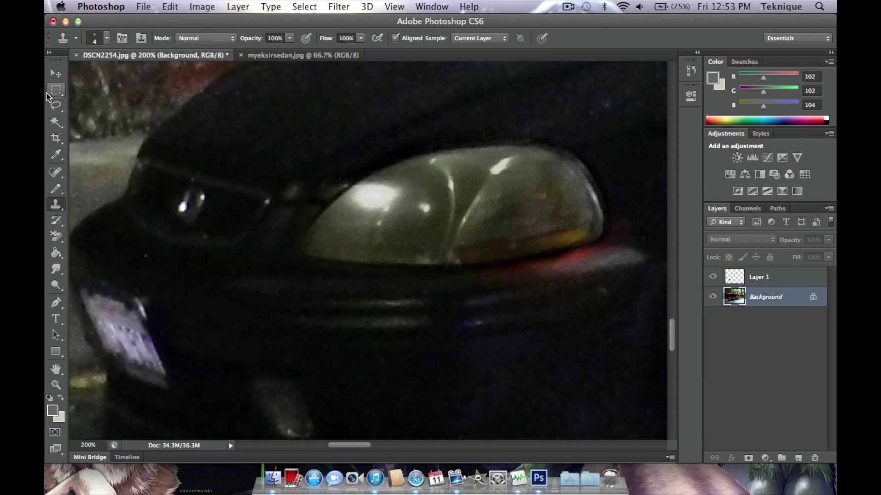
pyautogui.click(56, 122)
pyautogui.click(56, 138)
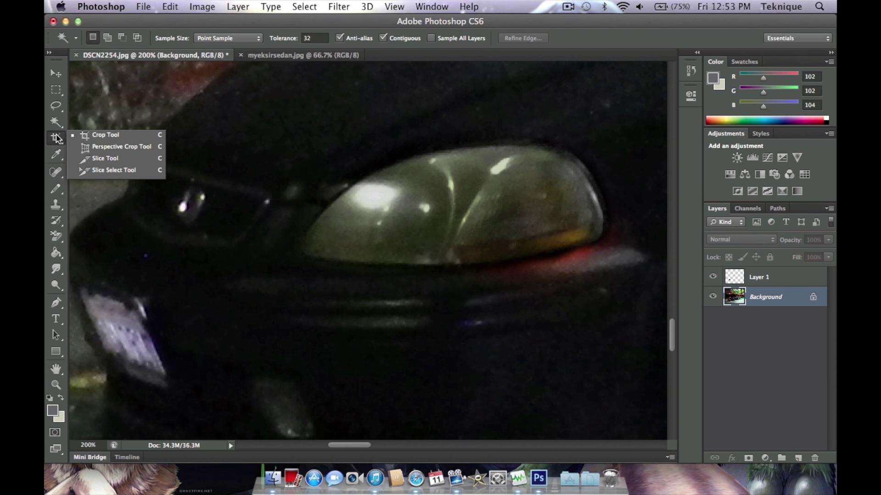
pyautogui.click(55, 154)
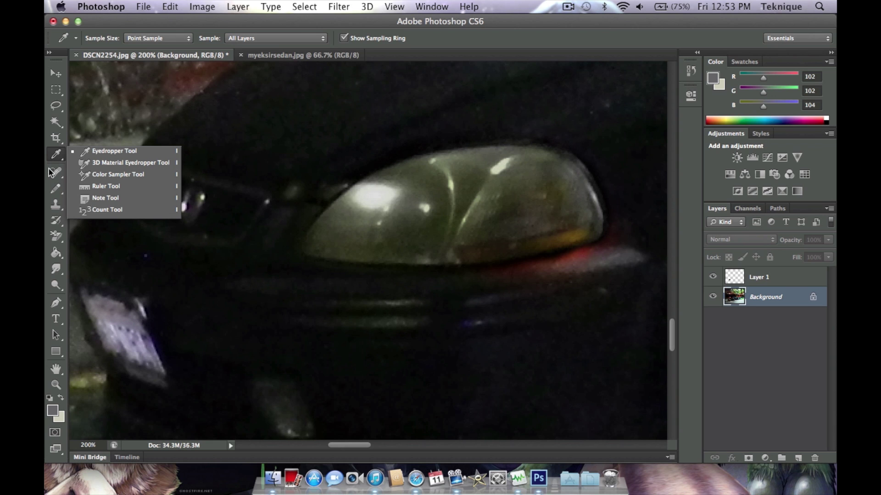
pyautogui.click(56, 192)
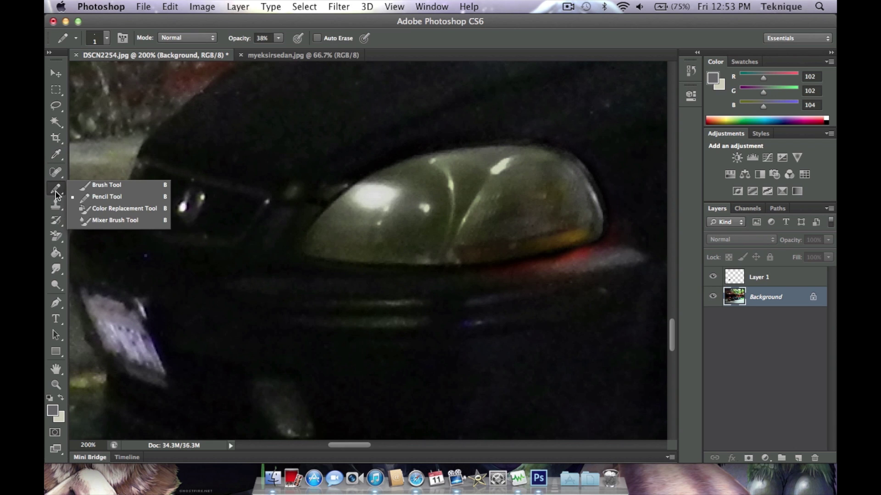
pyautogui.click(56, 205)
pyautogui.click(56, 221)
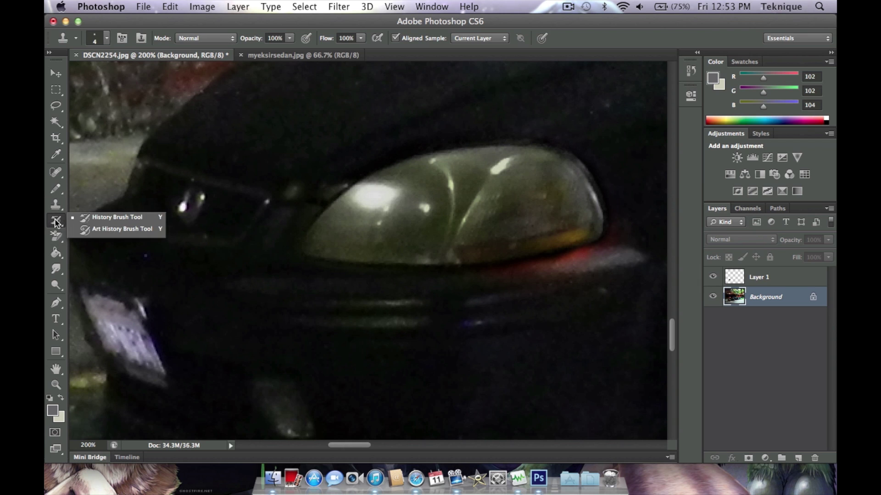
pyautogui.click(56, 236)
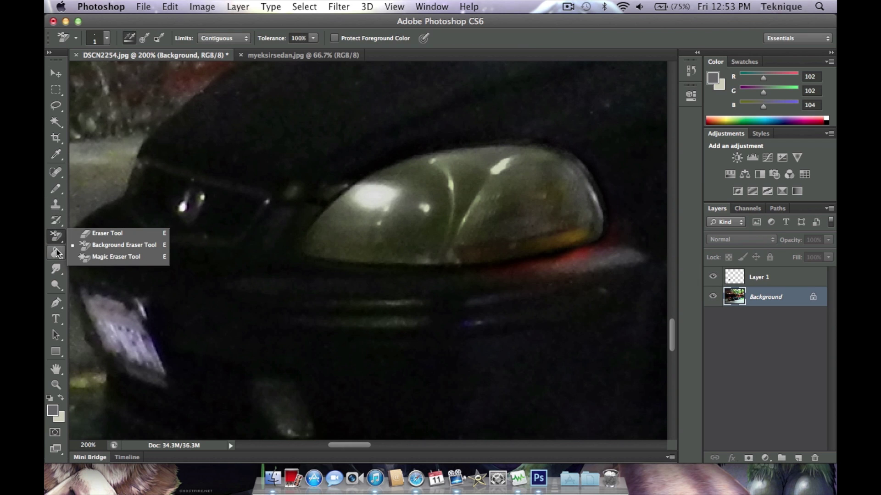
pyautogui.click(57, 252)
pyautogui.click(58, 270)
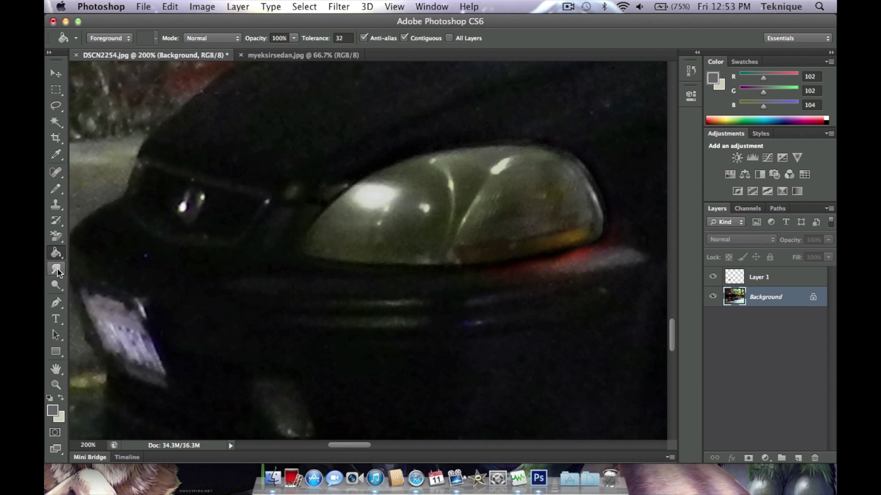
pyautogui.click(56, 284)
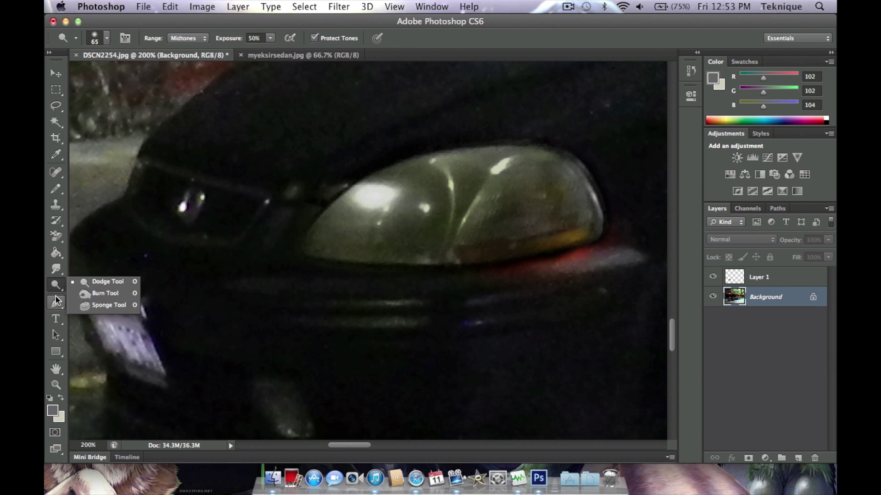
pyautogui.click(55, 299)
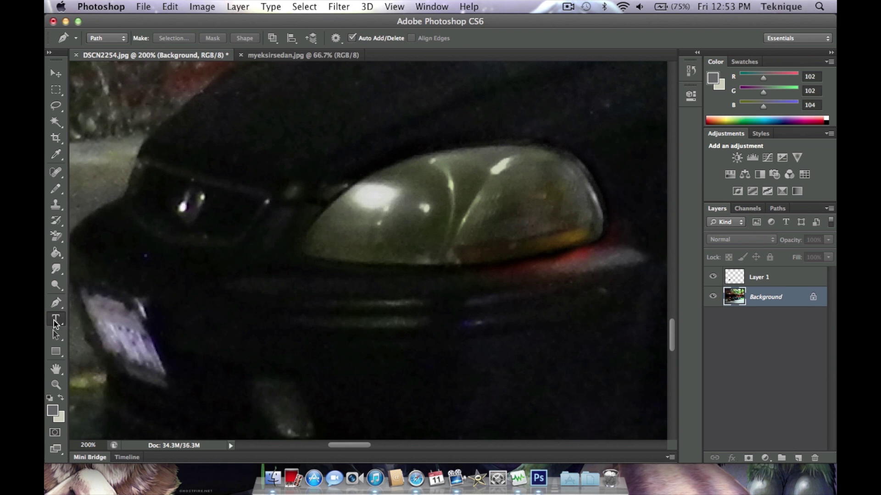
pyautogui.click(54, 137)
pyautogui.click(56, 121)
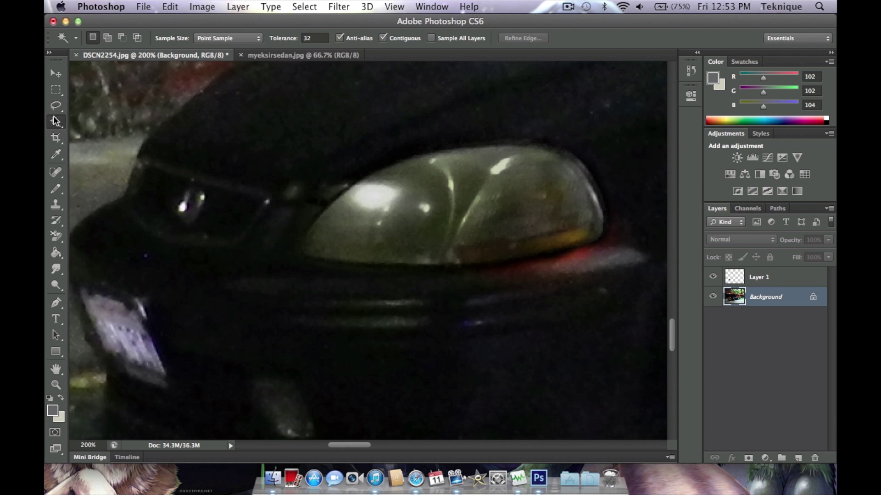
pyautogui.click(56, 140)
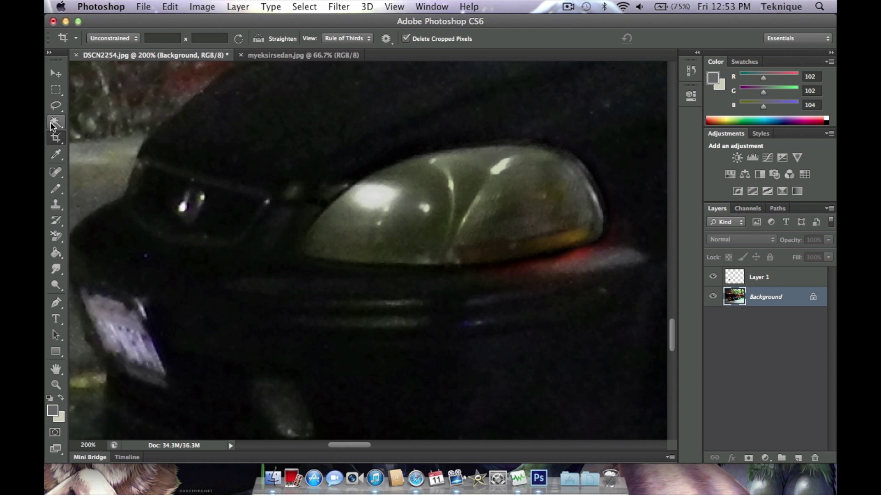
pyautogui.click(55, 121)
pyautogui.click(57, 157)
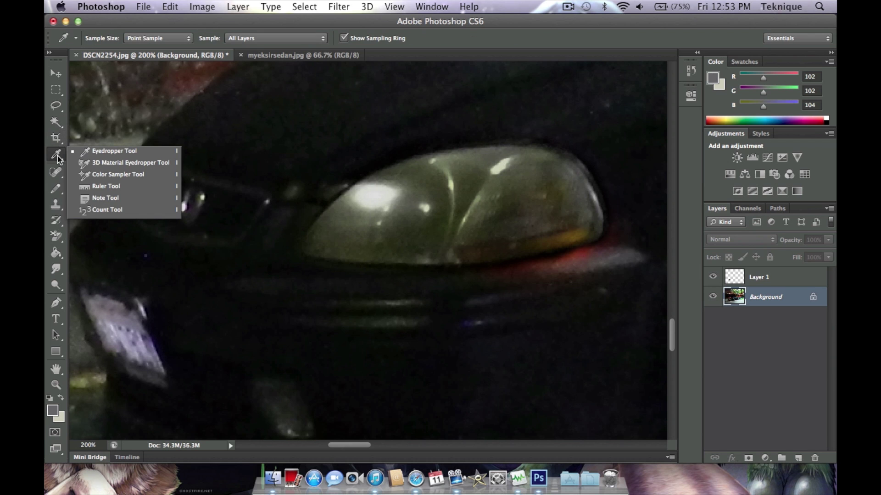
# Try the Clone Stamp again on the Background layer beneath the headlight's reddish lower edge.
pyautogui.click(56, 205)
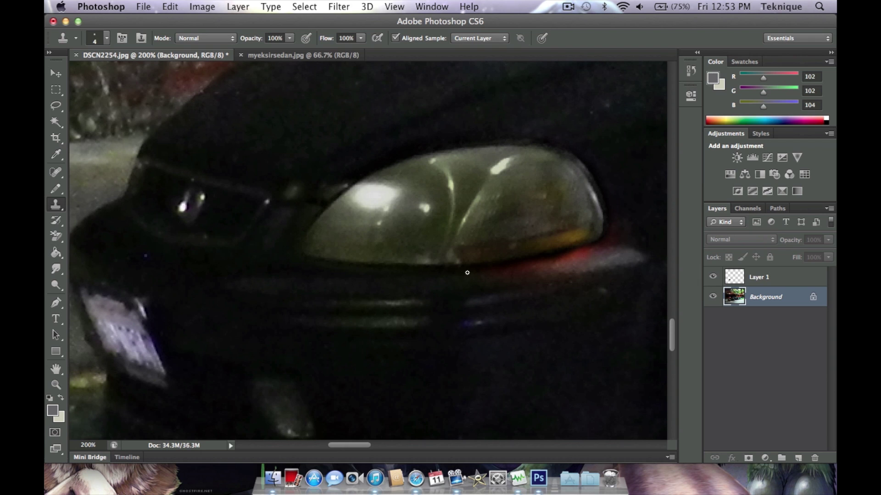
pyautogui.click(463, 283)
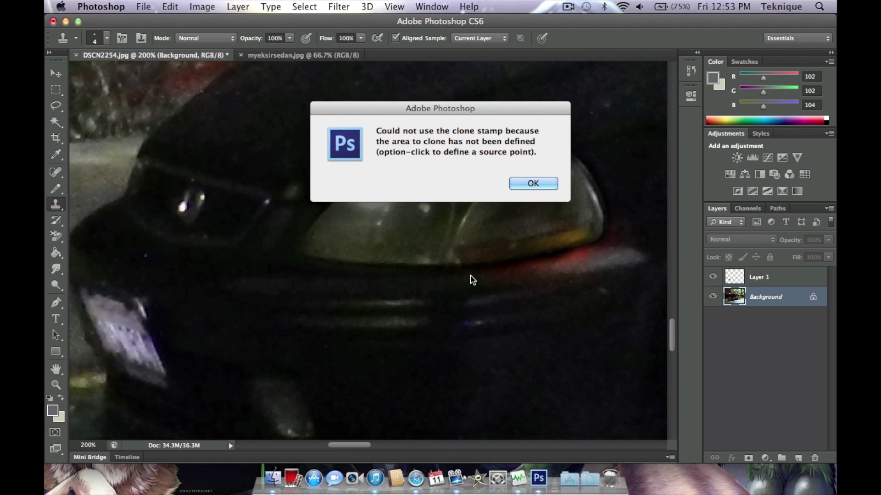
pyautogui.click(533, 184)
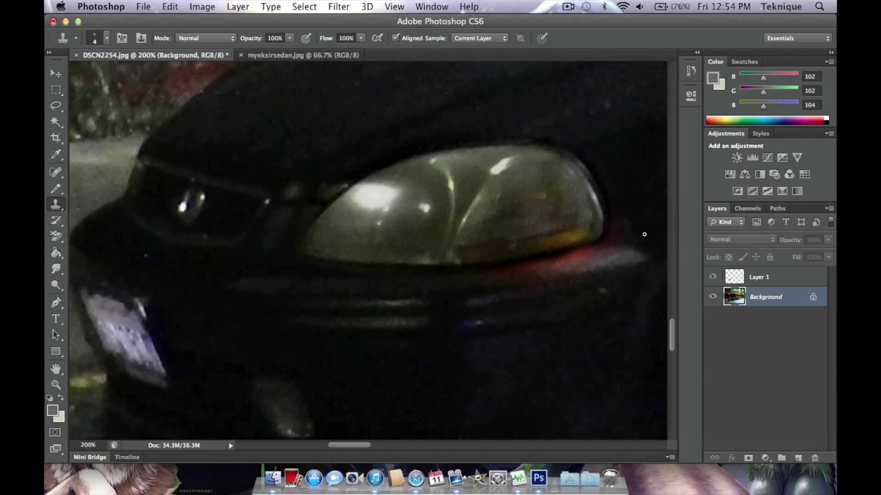
pyautogui.press('super+minus')
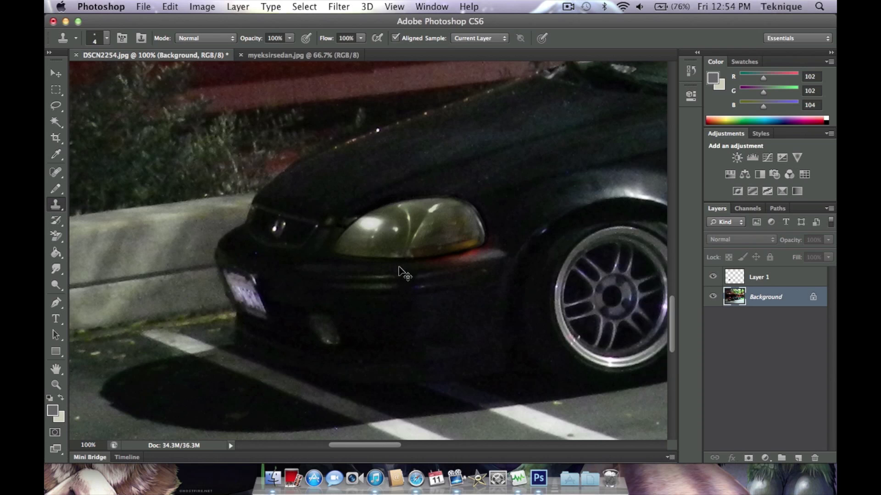
# Use the Clone Stamp to cover the red glow beneath the headlight with dark bumper texture.
pyautogui.moveTo(403, 264); pyautogui.dragTo(413, 261)
pyautogui.press('super+equal')
pyautogui.press('super+equal')
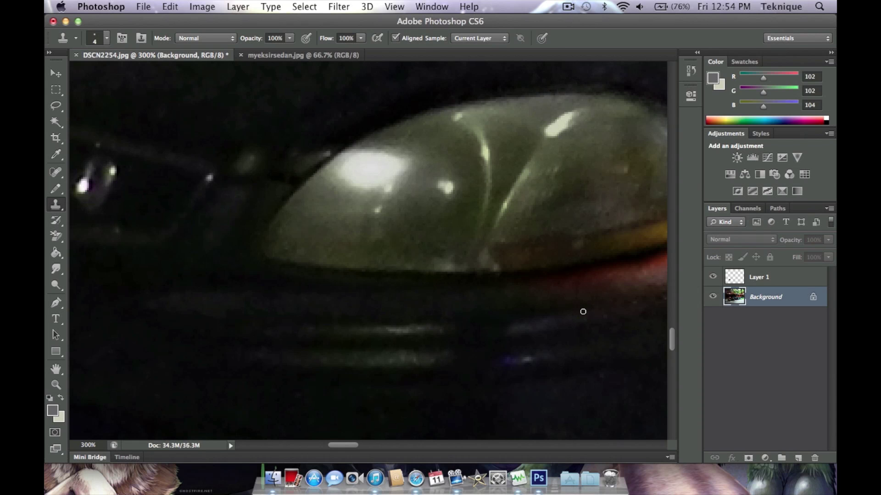
pyautogui.moveTo(344, 449); pyautogui.dragTo(357, 446)
pyautogui.moveTo(337, 286); pyautogui.dragTo(442, 275)
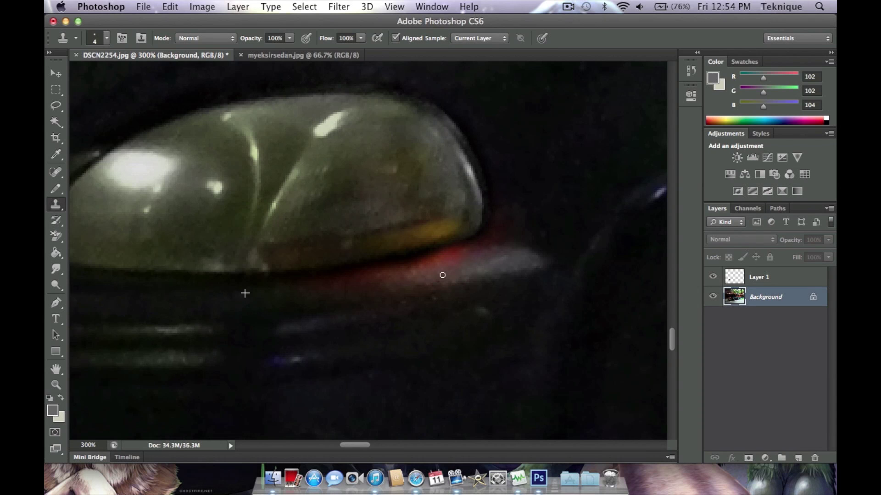
pyautogui.moveTo(351, 286); pyautogui.dragTo(326, 283)
pyautogui.moveTo(350, 281)
pyautogui.mouseDown()
pyautogui.moveTo(377, 285)
pyautogui.moveTo(369, 279)
pyautogui.mouseUp()
pyautogui.moveTo(343, 286)
pyautogui.mouseDown()
pyautogui.moveTo(351, 283)
pyautogui.moveTo(325, 279)
pyautogui.moveTo(363, 274)
pyautogui.mouseUp()
pyautogui.keyDown('alt'); pyautogui.click(156, 303); pyautogui.keyUp('alt')
pyautogui.moveTo(352, 284); pyautogui.dragTo(359, 282)
pyautogui.moveTo(451, 266)
pyautogui.mouseDown()
pyautogui.moveTo(497, 254)
pyautogui.moveTo(484, 268)
pyautogui.mouseUp()
# Sample the near-black paint beside the headlight, set the Brush to size 9 and 70% opacity, and dab it on the red glow.
pyautogui.click(56, 154)
pyautogui.click(548, 213)
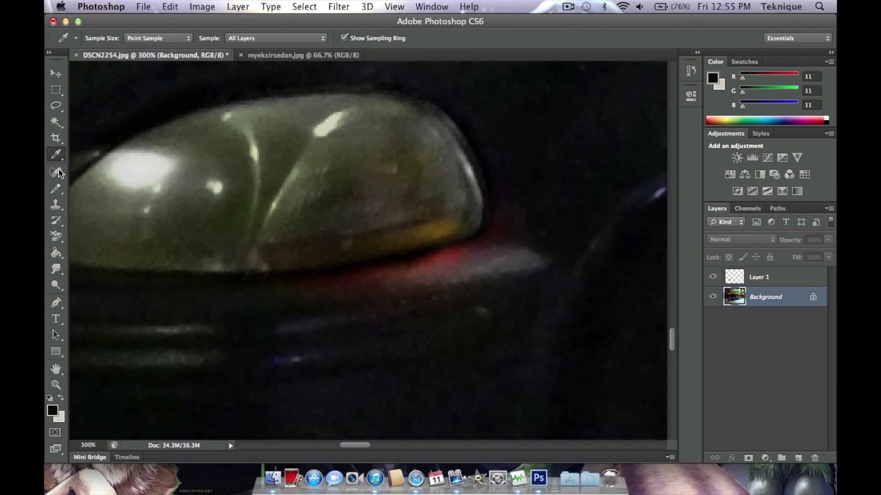
pyautogui.click(55, 220)
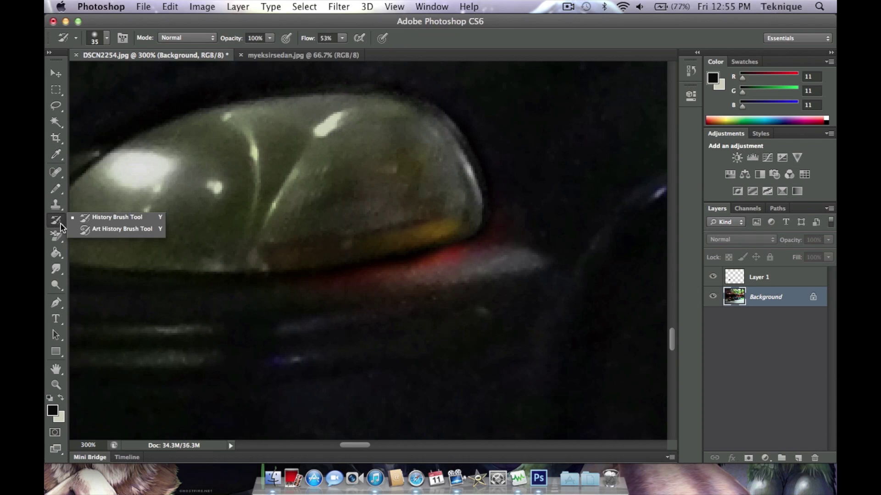
pyautogui.click(55, 191)
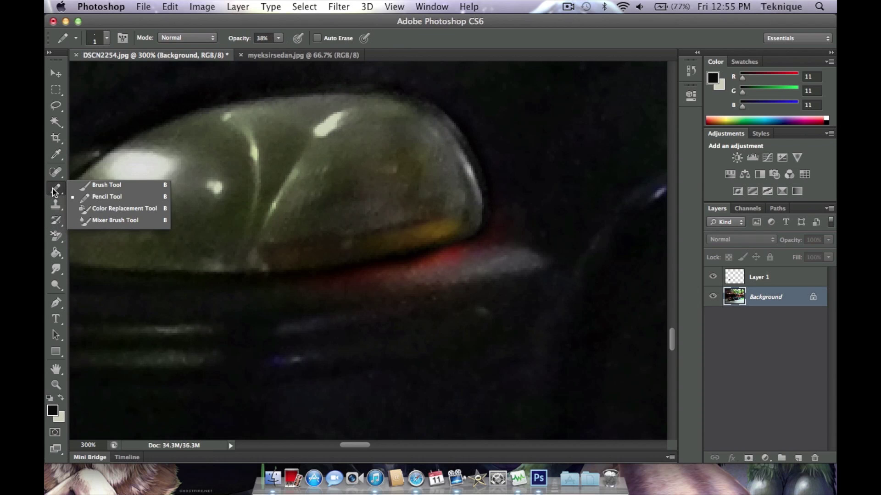
pyautogui.click(94, 185)
pyautogui.click(292, 38)
pyautogui.moveTo(295, 49); pyautogui.dragTo(265, 53)
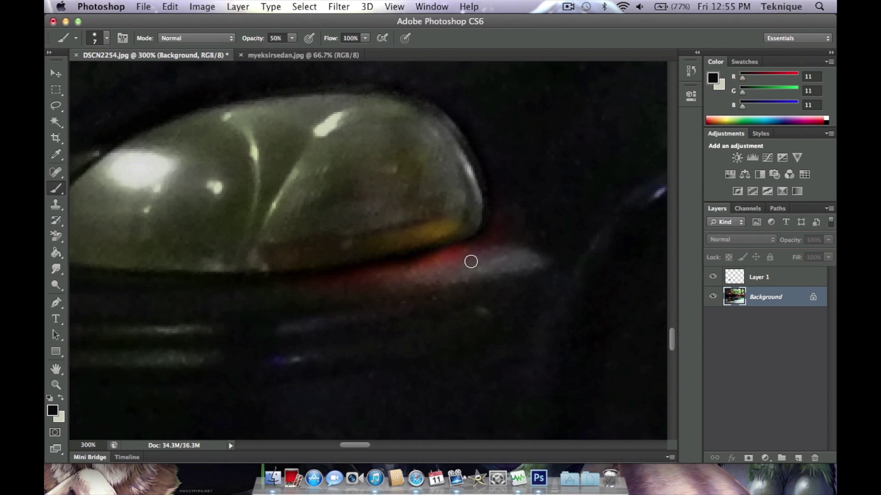
pyautogui.press(']')
pyautogui.press(']')
pyautogui.click(293, 39)
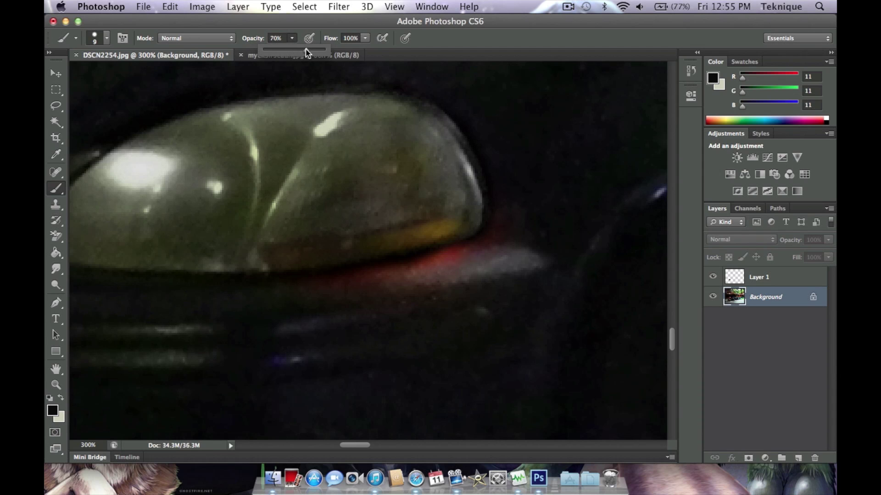
pyautogui.click(372, 281)
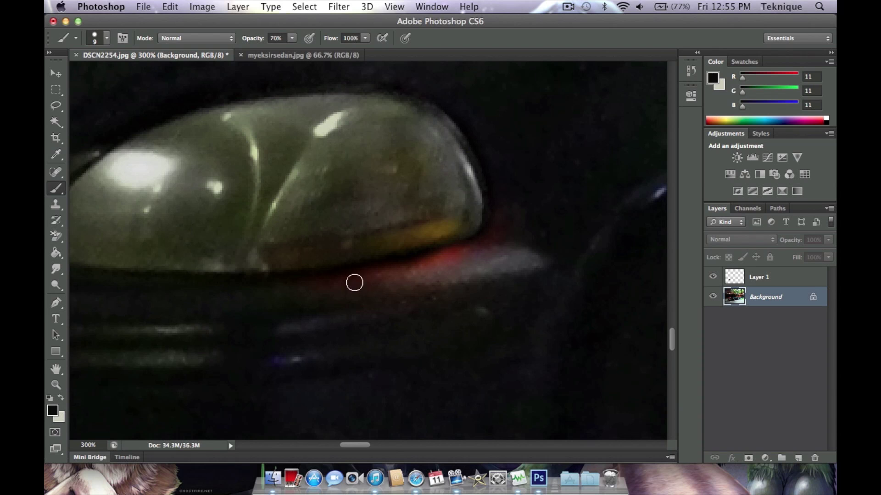
# Try a dark brush stroke on Layer 1 across the grey reflection under the headlight's outer end.
pyautogui.click(755, 278)
pyautogui.moveTo(442, 275)
pyautogui.mouseDown()
pyautogui.moveTo(518, 249)
pyautogui.moveTo(503, 240)
pyautogui.moveTo(519, 243)
pyautogui.mouseUp()
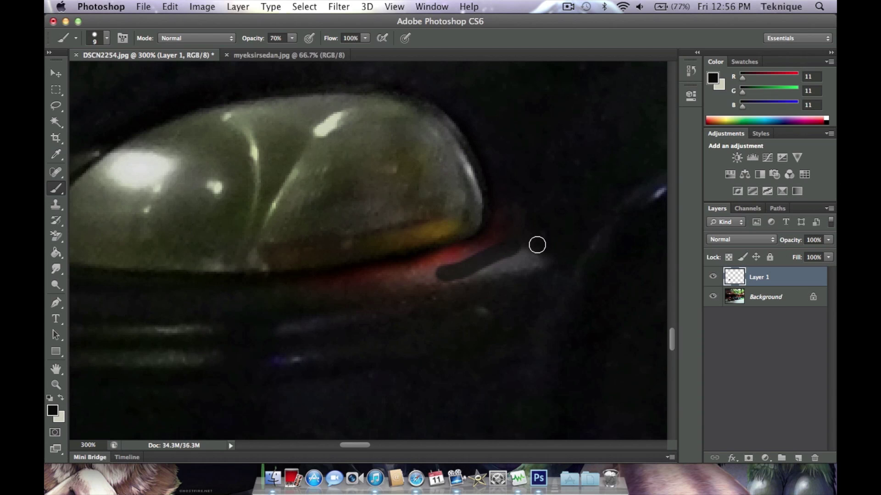
pyautogui.press('super+z')
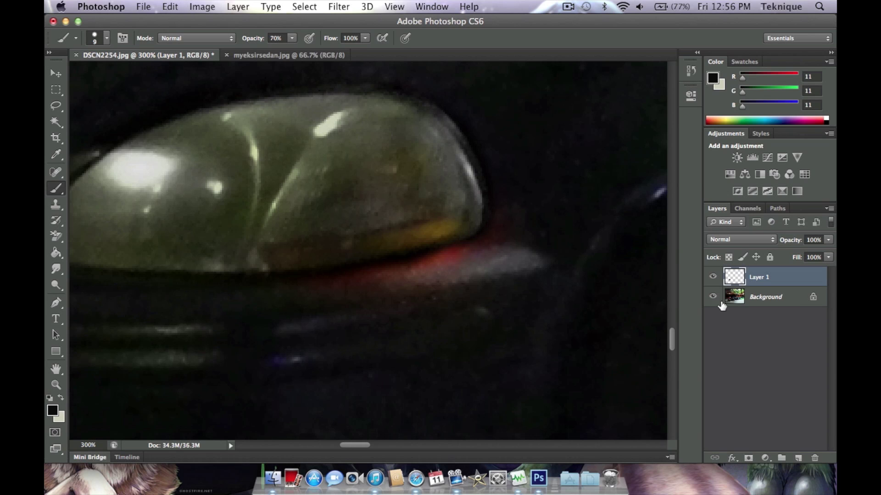
# Merge Layer 1 down into the Background layer.
pyautogui.rightClick(767, 276)
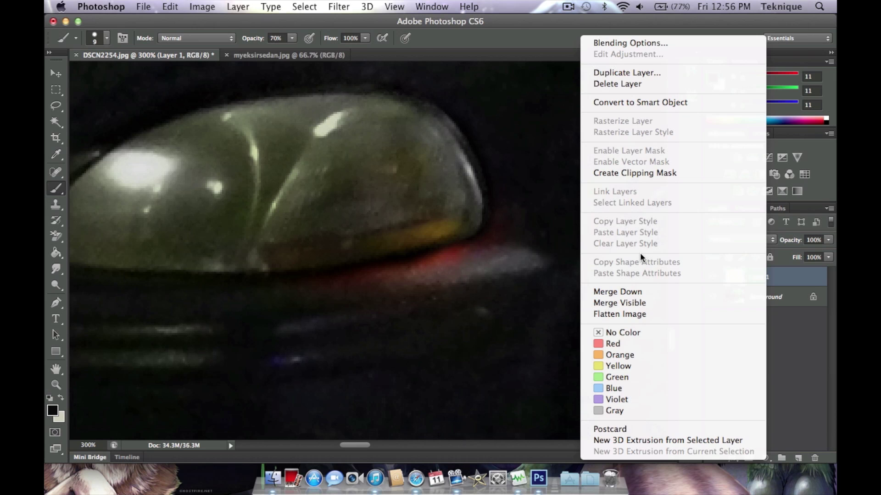
pyautogui.click(642, 291)
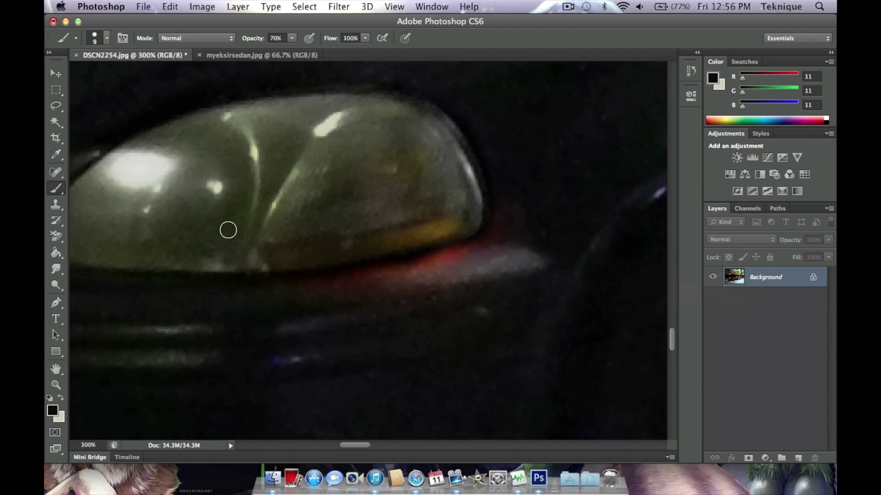
# Clone dark bumper paint through the middle of the red glow below the headlight, enlarging the Clone Stamp to size 10.
pyautogui.click(55, 204)
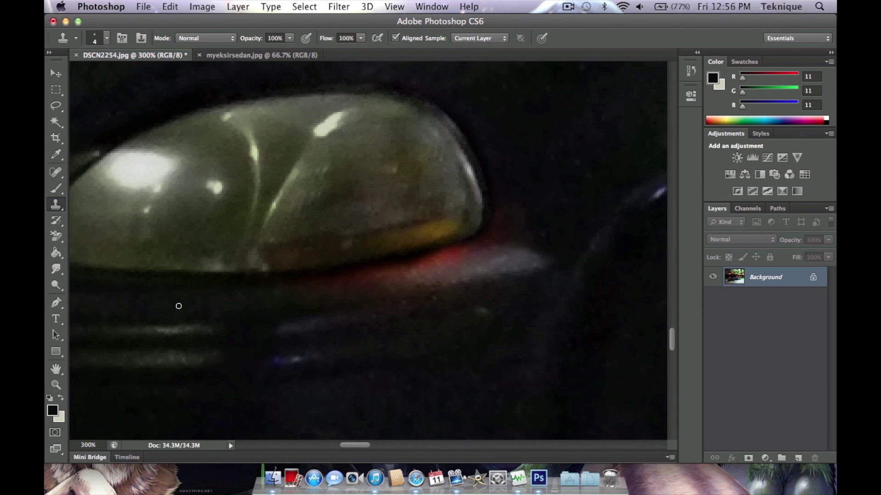
pyautogui.moveTo(284, 296)
pyautogui.mouseDown()
pyautogui.moveTo(326, 285)
pyautogui.moveTo(303, 289)
pyautogui.moveTo(316, 283)
pyautogui.mouseUp()
pyautogui.press(']')
pyautogui.moveTo(358, 298)
pyautogui.mouseDown()
pyautogui.moveTo(325, 296)
pyautogui.moveTo(338, 287)
pyautogui.moveTo(301, 298)
pyautogui.moveTo(405, 276)
pyautogui.moveTo(395, 269)
pyautogui.mouseUp()
pyautogui.press(']')
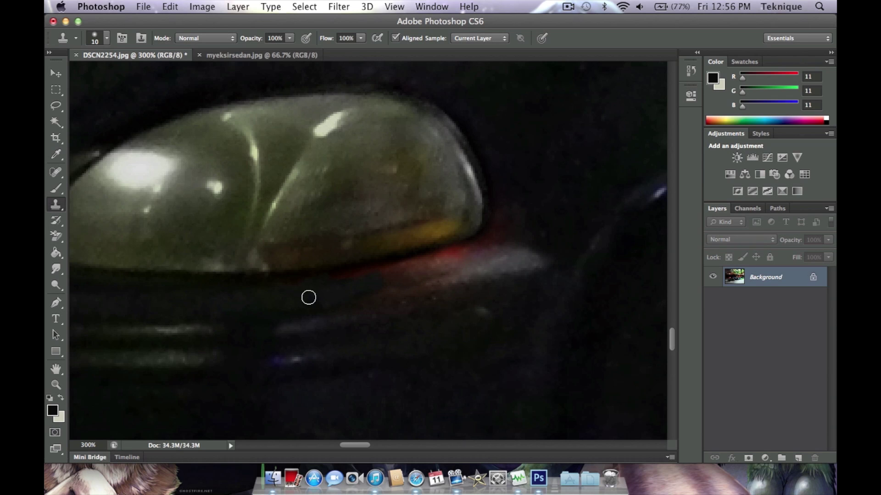
pyautogui.moveTo(304, 297)
pyautogui.mouseDown()
pyautogui.moveTo(448, 254)
pyautogui.moveTo(399, 275)
pyautogui.moveTo(415, 276)
pyautogui.moveTo(393, 290)
pyautogui.moveTo(465, 272)
pyautogui.moveTo(383, 293)
pyautogui.moveTo(534, 248)
pyautogui.moveTo(525, 256)
pyautogui.mouseUp()
pyautogui.keyDown('alt'); pyautogui.click(395, 288); pyautogui.keyUp('alt')
pyautogui.moveTo(413, 284)
pyautogui.mouseDown()
pyautogui.moveTo(475, 267)
pyautogui.moveTo(407, 285)
pyautogui.mouseUp()
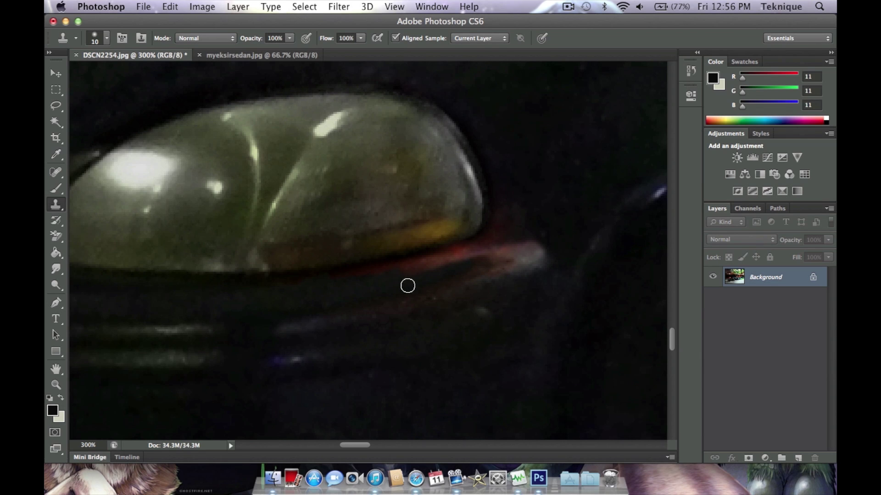
# Clone dark bodywork over the grey reflection that extends from the headlight's outer corner toward the wheel arch.
pyautogui.keyDown('alt'); pyautogui.click(389, 294); pyautogui.keyUp('alt')
pyautogui.moveTo(458, 276)
pyautogui.mouseDown()
pyautogui.moveTo(536, 253)
pyautogui.moveTo(453, 284)
pyautogui.moveTo(377, 285)
pyautogui.moveTo(389, 297)
pyautogui.moveTo(479, 272)
pyautogui.moveTo(486, 282)
pyautogui.moveTo(549, 250)
pyautogui.moveTo(457, 283)
pyautogui.moveTo(552, 249)
pyautogui.moveTo(495, 278)
pyautogui.mouseUp()
pyautogui.keyDown('alt'); pyautogui.click(359, 298); pyautogui.keyUp('alt')
pyautogui.keyDown('alt'); pyautogui.click(585, 220); pyautogui.keyUp('alt')
pyautogui.moveTo(555, 246)
pyautogui.mouseDown()
pyautogui.moveTo(527, 254)
pyautogui.moveTo(539, 245)
pyautogui.moveTo(531, 240)
pyautogui.mouseUp()
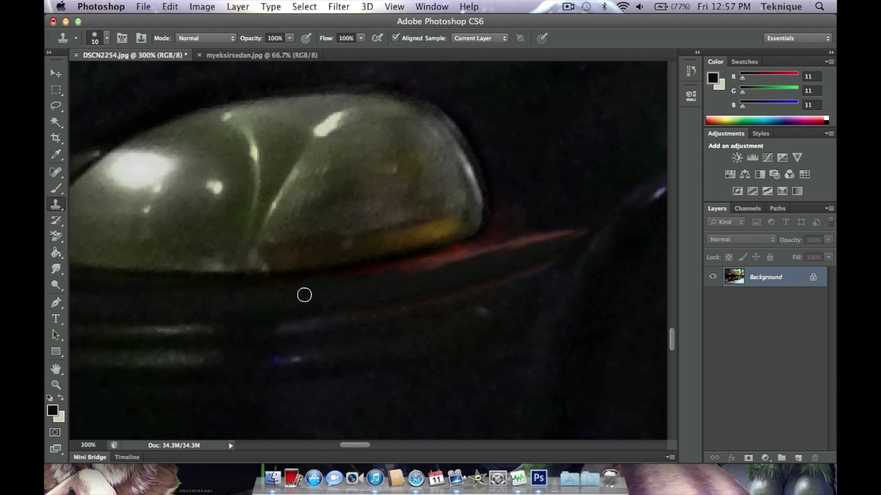
# Clone dark bumper paint over the red streak running along the headlight's lower edge and out toward the fender.
pyautogui.keyDown('alt'); pyautogui.click(263, 300); pyautogui.keyUp('alt')
pyautogui.moveTo(291, 291)
pyautogui.mouseDown()
pyautogui.moveTo(281, 281)
pyautogui.moveTo(407, 267)
pyautogui.mouseUp()
pyautogui.moveTo(304, 281)
pyautogui.mouseDown()
pyautogui.moveTo(417, 264)
pyautogui.moveTo(411, 275)
pyautogui.moveTo(482, 243)
pyautogui.moveTo(431, 257)
pyautogui.moveTo(476, 243)
pyautogui.moveTo(478, 250)
pyautogui.moveTo(487, 243)
pyautogui.moveTo(462, 252)
pyautogui.moveTo(489, 227)
pyautogui.mouseUp()
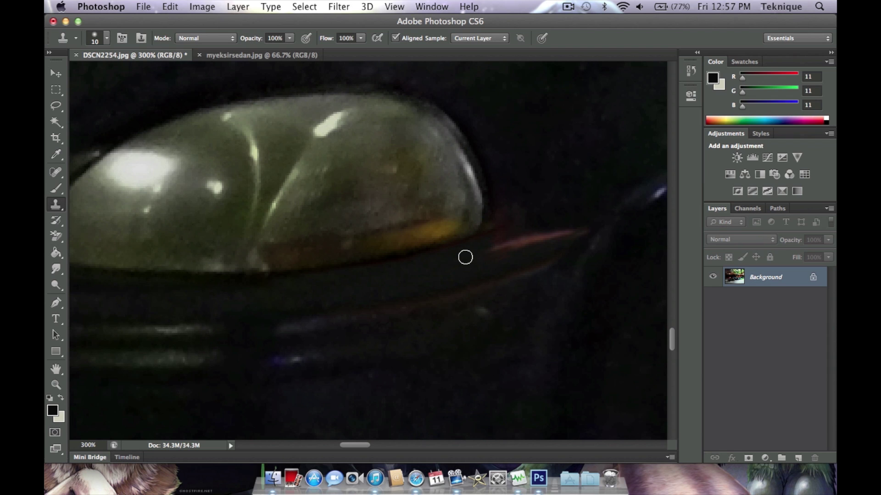
pyautogui.moveTo(456, 261); pyautogui.dragTo(513, 240)
pyautogui.moveTo(497, 251)
pyautogui.mouseDown()
pyautogui.moveTo(469, 255)
pyautogui.moveTo(532, 238)
pyautogui.moveTo(466, 265)
pyautogui.moveTo(571, 231)
pyautogui.mouseUp()
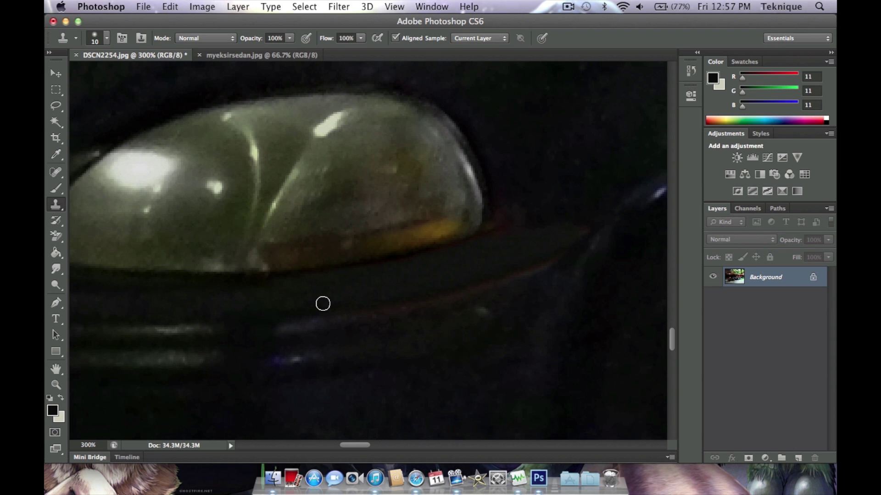
# Clone out the thin red line on the bumper and the reddish tint at the headlight's outer corner.
pyautogui.moveTo(339, 310)
pyautogui.mouseDown()
pyautogui.moveTo(461, 290)
pyautogui.moveTo(445, 302)
pyautogui.mouseUp()
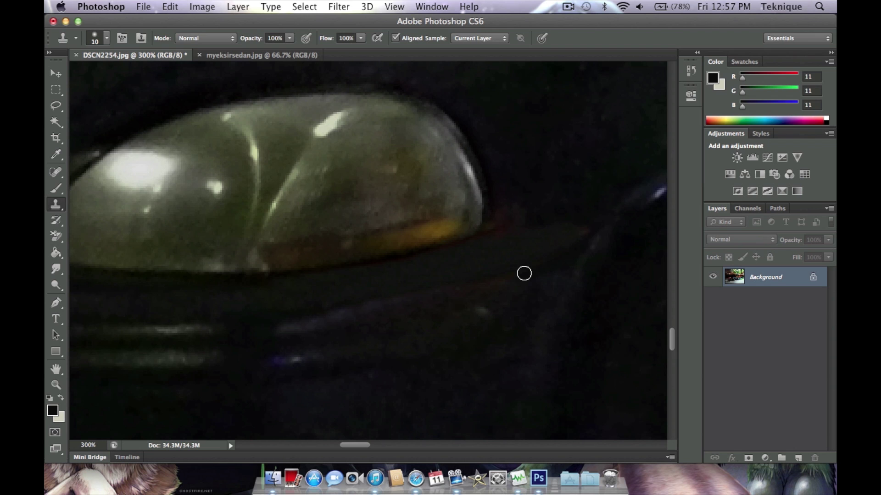
pyautogui.moveTo(483, 278)
pyautogui.mouseDown()
pyautogui.moveTo(512, 274)
pyautogui.moveTo(434, 285)
pyautogui.moveTo(591, 245)
pyautogui.moveTo(491, 274)
pyautogui.moveTo(543, 265)
pyautogui.moveTo(591, 224)
pyautogui.moveTo(518, 264)
pyautogui.moveTo(554, 255)
pyautogui.moveTo(443, 280)
pyautogui.moveTo(576, 245)
pyautogui.moveTo(519, 259)
pyautogui.moveTo(554, 242)
pyautogui.moveTo(513, 254)
pyautogui.moveTo(546, 233)
pyautogui.moveTo(531, 236)
pyautogui.moveTo(540, 229)
pyautogui.moveTo(526, 224)
pyautogui.moveTo(483, 235)
pyautogui.moveTo(518, 222)
pyautogui.moveTo(520, 203)
pyautogui.moveTo(508, 195)
pyautogui.moveTo(489, 230)
pyautogui.moveTo(516, 229)
pyautogui.mouseUp()
pyautogui.keyDown('alt'); pyautogui.click(512, 201); pyautogui.keyUp('alt')
pyautogui.moveTo(504, 222); pyautogui.dragTo(491, 227)
pyautogui.keyDown('alt'); pyautogui.click(503, 216); pyautogui.keyUp('alt')
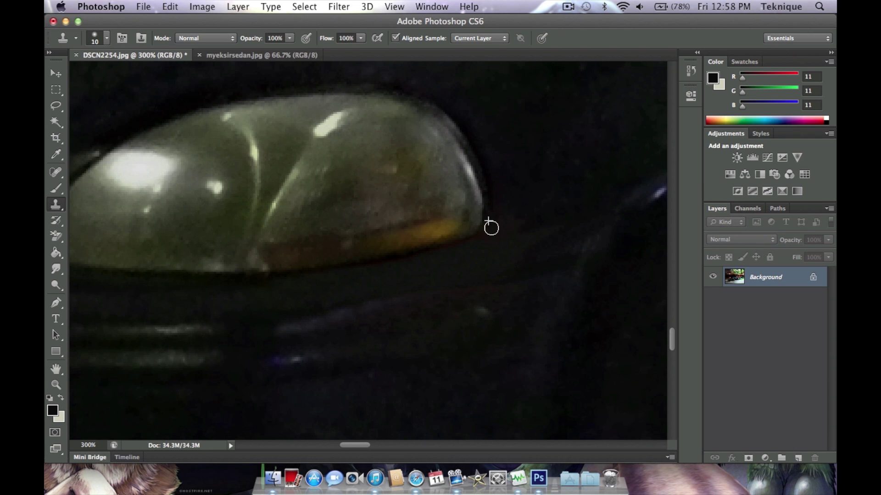
# Clone over the remaining red fringe just below the headlight's outer corner and along the bumper's upper edge.
pyautogui.click(490, 246)
pyautogui.moveTo(479, 248); pyautogui.dragTo(456, 253)
pyautogui.click(480, 250)
pyautogui.keyDown('alt'); pyautogui.click(402, 272); pyautogui.keyUp('alt')
pyautogui.moveTo(421, 263)
pyautogui.mouseDown()
pyautogui.moveTo(499, 237)
pyautogui.moveTo(460, 262)
pyautogui.moveTo(496, 253)
pyautogui.moveTo(464, 270)
pyautogui.moveTo(508, 242)
pyautogui.moveTo(490, 236)
pyautogui.moveTo(501, 227)
pyautogui.moveTo(533, 226)
pyautogui.mouseUp()
pyautogui.moveTo(337, 302)
pyautogui.mouseDown()
pyautogui.moveTo(454, 280)
pyautogui.moveTo(312, 314)
pyautogui.moveTo(413, 297)
pyautogui.moveTo(353, 318)
pyautogui.moveTo(327, 315)
pyautogui.moveTo(394, 299)
pyautogui.moveTo(311, 315)
pyautogui.moveTo(456, 277)
pyautogui.mouseUp()
pyautogui.moveTo(383, 297); pyautogui.dragTo(446, 286)
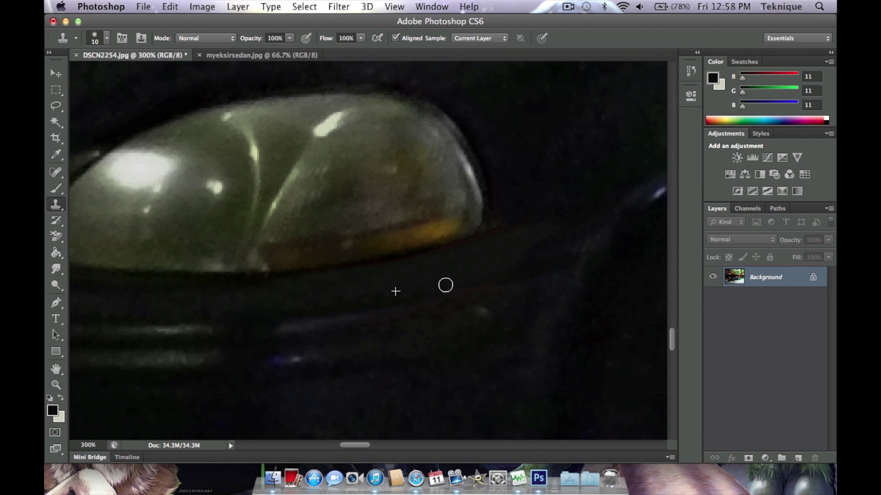
# Blend the faint reddish line across the bumper and lower fender with freshly sampled dark areas.
pyautogui.moveTo(384, 297); pyautogui.dragTo(486, 275)
pyautogui.keyDown('alt'); pyautogui.click(411, 303); pyautogui.keyUp('alt')
pyautogui.moveTo(448, 299)
pyautogui.mouseDown()
pyautogui.moveTo(512, 291)
pyautogui.moveTo(444, 297)
pyautogui.mouseUp()
pyautogui.moveTo(499, 281); pyautogui.dragTo(437, 299)
pyautogui.keyDown('alt'); pyautogui.click(545, 261); pyautogui.keyUp('alt')
pyautogui.moveTo(571, 252)
pyautogui.mouseDown()
pyautogui.moveTo(478, 292)
pyautogui.moveTo(489, 290)
pyautogui.mouseUp()
pyautogui.moveTo(537, 275)
pyautogui.mouseDown()
pyautogui.moveTo(473, 291)
pyautogui.moveTo(488, 293)
pyautogui.mouseUp()
# Smooth the cloned patches around the headlight's outer corner and the adjoining fender with short Clone Stamp strokes.
pyautogui.moveTo(474, 287)
pyautogui.mouseDown()
pyautogui.moveTo(469, 293)
pyautogui.moveTo(558, 262)
pyautogui.moveTo(477, 267)
pyautogui.mouseUp()
pyautogui.moveTo(459, 248)
pyautogui.mouseDown()
pyautogui.moveTo(497, 238)
pyautogui.moveTo(369, 266)
pyautogui.mouseUp()
pyautogui.moveTo(477, 245)
pyautogui.mouseDown()
pyautogui.moveTo(505, 232)
pyautogui.moveTo(481, 251)
pyautogui.moveTo(506, 228)
pyautogui.moveTo(506, 248)
pyautogui.mouseUp()
pyautogui.moveTo(497, 238); pyautogui.dragTo(432, 254)
pyautogui.moveTo(498, 214)
pyautogui.mouseDown()
pyautogui.moveTo(472, 244)
pyautogui.moveTo(482, 240)
pyautogui.mouseUp()
pyautogui.moveTo(534, 221); pyautogui.dragTo(514, 245)
pyautogui.moveTo(573, 216)
pyautogui.mouseDown()
pyautogui.moveTo(523, 238)
pyautogui.moveTo(548, 222)
pyautogui.moveTo(534, 201)
pyautogui.mouseUp()
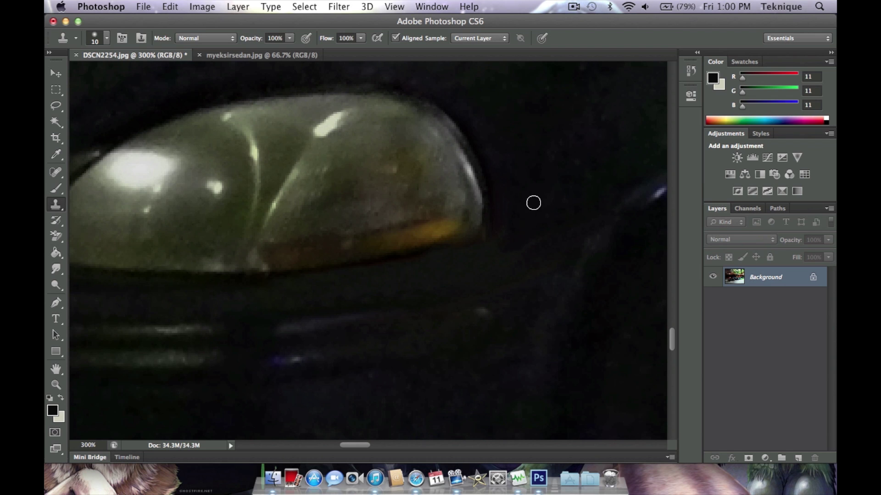
# Enlarge the Clone Stamp to size 25 and even out the dark fender and the bumper strip below the headlight.
pyautogui.press(']')
pyautogui.press(']')
pyautogui.press(']')
pyautogui.moveTo(538, 181); pyautogui.dragTo(521, 238)
pyautogui.moveTo(547, 198); pyautogui.dragTo(568, 197)
pyautogui.moveTo(329, 297); pyautogui.dragTo(477, 268)
# Examine the retouched headlight and bumper at several zoom levels from the whole car to a close-up.
pyautogui.press('super+minus')
pyautogui.press('super+minus')
pyautogui.press('super+minus')
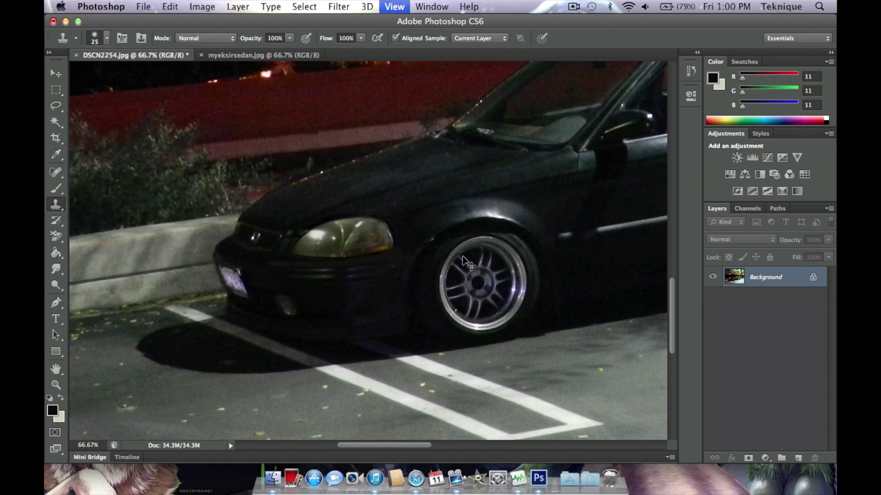
pyautogui.press('super+minus')
pyautogui.press('super+minus')
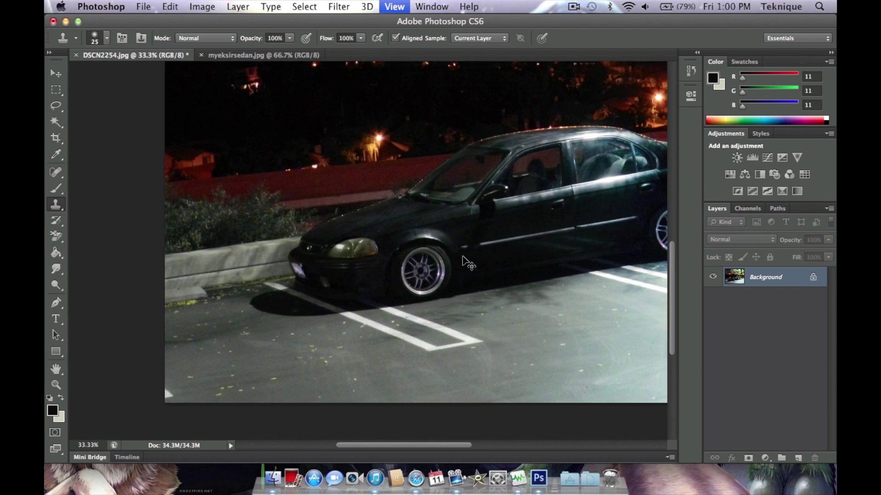
pyautogui.press('super+plus')
pyautogui.press('super+plus')
pyautogui.press('super+plus')
pyautogui.press('super+plus')
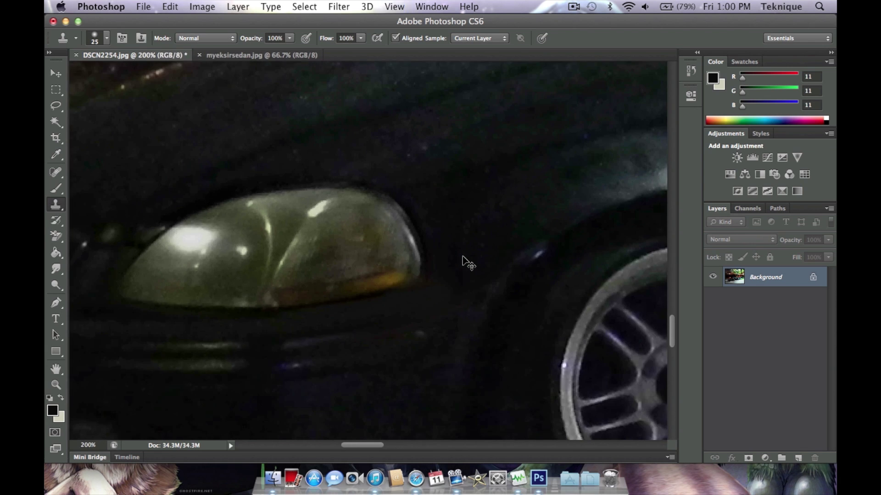
pyautogui.press('super+minus')
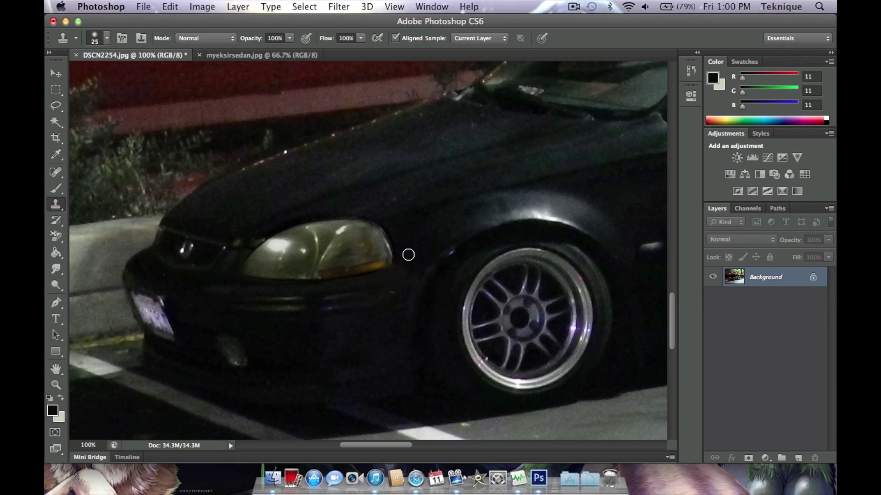
# Clone along the bumper's upper edge below the headlight and undo the last stroke.
pyautogui.moveTo(401, 271); pyautogui.dragTo(406, 274)
pyautogui.moveTo(384, 278); pyautogui.dragTo(347, 285)
pyautogui.moveTo(398, 277); pyautogui.dragTo(342, 288)
pyautogui.moveTo(333, 286)
pyautogui.mouseDown()
pyautogui.moveTo(358, 283)
pyautogui.moveTo(315, 287)
pyautogui.moveTo(330, 286)
pyautogui.mouseUp()
pyautogui.moveTo(403, 277); pyautogui.dragTo(326, 289)
pyautogui.press('super+z')
# Resample dark paint beside the headlight and clone it over the bumper's upper edge and outer corner.
pyautogui.press('alt')
pyautogui.keyDown('alt'); pyautogui.click(402, 283); pyautogui.keyUp('alt')
pyautogui.moveTo(381, 281); pyautogui.dragTo(318, 288)
pyautogui.moveTo(396, 275); pyautogui.dragTo(297, 288)
pyautogui.keyDown('alt'); pyautogui.click(410, 262); pyautogui.keyUp('alt')
pyautogui.moveTo(405, 265)
pyautogui.mouseDown()
pyautogui.moveTo(393, 277)
pyautogui.moveTo(405, 287)
pyautogui.moveTo(393, 275)
pyautogui.mouseUp()
# Lower the Clone Stamp opacity to 48% and blend the bumper edge and fender around the headlight's outer corner.
pyautogui.click(287, 38)
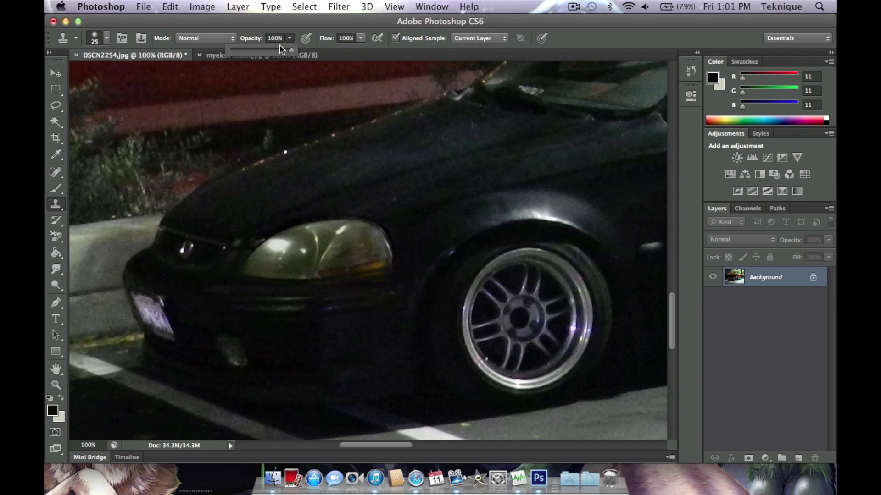
pyautogui.click(260, 49)
pyautogui.moveTo(314, 290)
pyautogui.mouseDown()
pyautogui.moveTo(393, 280)
pyautogui.moveTo(340, 293)
pyautogui.moveTo(322, 287)
pyautogui.moveTo(401, 268)
pyautogui.mouseUp()
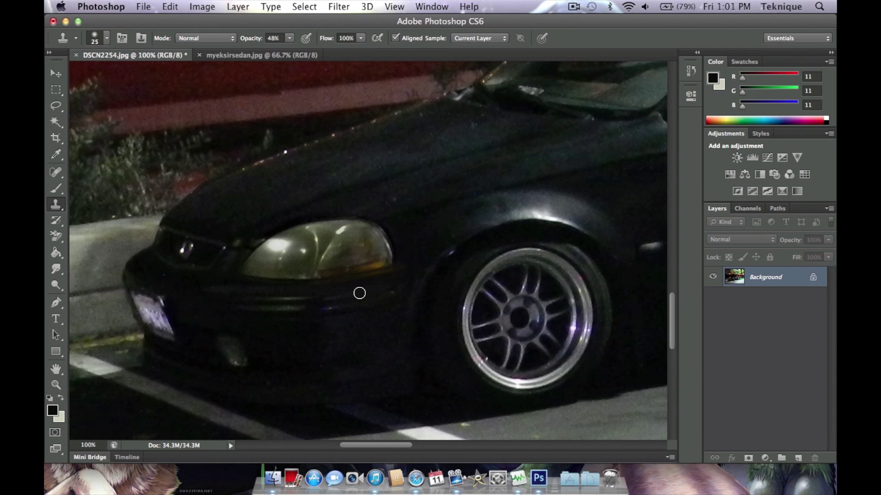
pyautogui.moveTo(298, 287)
pyautogui.mouseDown()
pyautogui.moveTo(389, 275)
pyautogui.moveTo(409, 240)
pyautogui.moveTo(395, 272)
pyautogui.moveTo(403, 276)
pyautogui.moveTo(400, 269)
pyautogui.moveTo(375, 284)
pyautogui.moveTo(413, 273)
pyautogui.mouseUp()
pyautogui.keyDown('alt'); pyautogui.click(407, 242); pyautogui.keyUp('alt')
pyautogui.moveTo(392, 277)
pyautogui.mouseDown()
pyautogui.moveTo(362, 286)
pyautogui.moveTo(400, 265)
pyautogui.mouseUp()
# Blend the strip directly under the headlight using dark paint sampled from the fender beside it.
pyautogui.keyDown('alt'); pyautogui.click(404, 247); pyautogui.keyUp('alt')
pyautogui.moveTo(395, 271)
pyautogui.mouseDown()
pyautogui.moveTo(340, 286)
pyautogui.moveTo(248, 286)
pyautogui.moveTo(289, 295)
pyautogui.mouseUp()
pyautogui.moveTo(366, 281)
pyautogui.mouseDown()
pyautogui.moveTo(398, 273)
pyautogui.moveTo(351, 280)
pyautogui.mouseUp()
pyautogui.moveTo(383, 274); pyautogui.dragTo(331, 286)
pyautogui.moveTo(387, 274)
pyautogui.mouseDown()
pyautogui.moveTo(341, 283)
pyautogui.moveTo(373, 274)
pyautogui.mouseUp()
pyautogui.moveTo(380, 271); pyautogui.dragTo(394, 265)
# Clone a sampled bumper area across the bumper's outer end below the headlight corner.
pyautogui.keyDown('alt'); pyautogui.click(327, 301); pyautogui.keyUp('alt')
pyautogui.moveTo(367, 290); pyautogui.dragTo(393, 288)
pyautogui.moveTo(387, 282)
pyautogui.mouseDown()
pyautogui.moveTo(413, 289)
pyautogui.moveTo(454, 266)
pyautogui.moveTo(359, 294)
pyautogui.moveTo(414, 279)
pyautogui.mouseUp()
# Switch to the History Brush and reduce its size to 15.
pyautogui.click(55, 192)
pyautogui.click(56, 220)
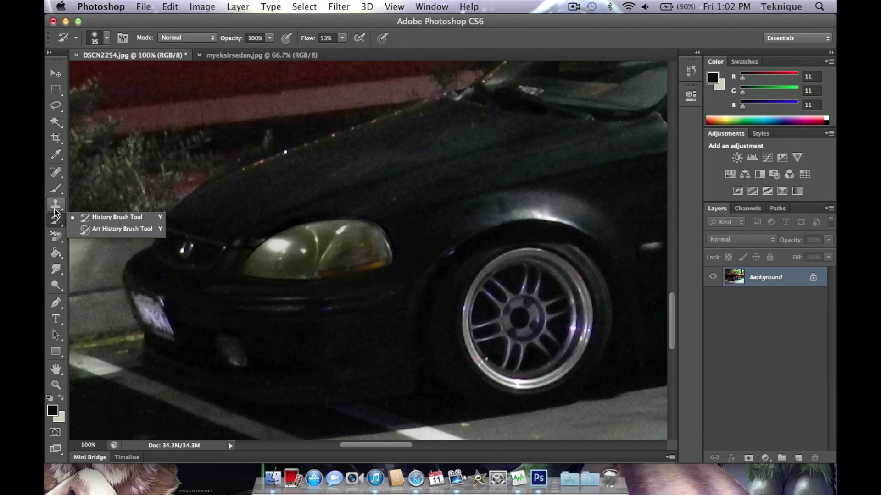
pyautogui.click(94, 220)
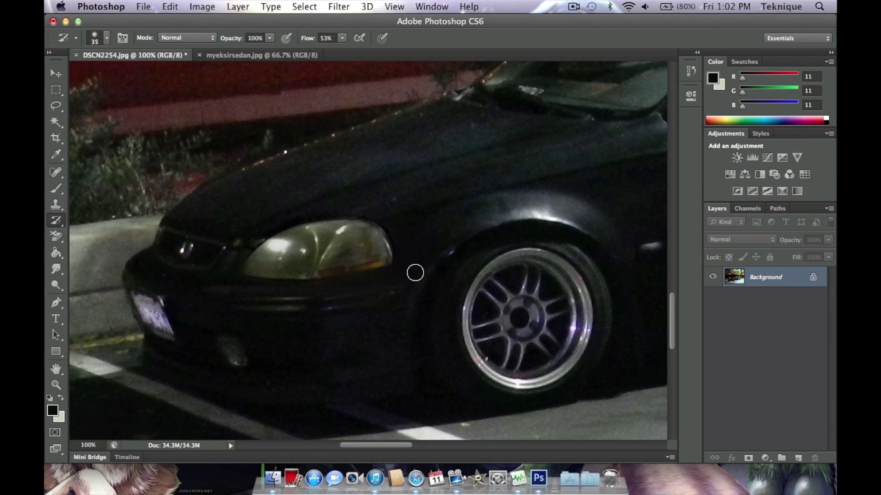
pyautogui.press('[')
pyautogui.press('[')
pyautogui.press('[')
# Try restoring the headlight's lower outer corner with the History Brush and undo the strokes.
pyautogui.moveTo(399, 273)
pyautogui.mouseDown()
pyautogui.moveTo(359, 279)
pyautogui.moveTo(411, 249)
pyautogui.moveTo(407, 228)
pyautogui.moveTo(389, 256)
pyautogui.moveTo(421, 265)
pyautogui.moveTo(357, 260)
pyautogui.moveTo(363, 268)
pyautogui.moveTo(378, 255)
pyautogui.mouseUp()
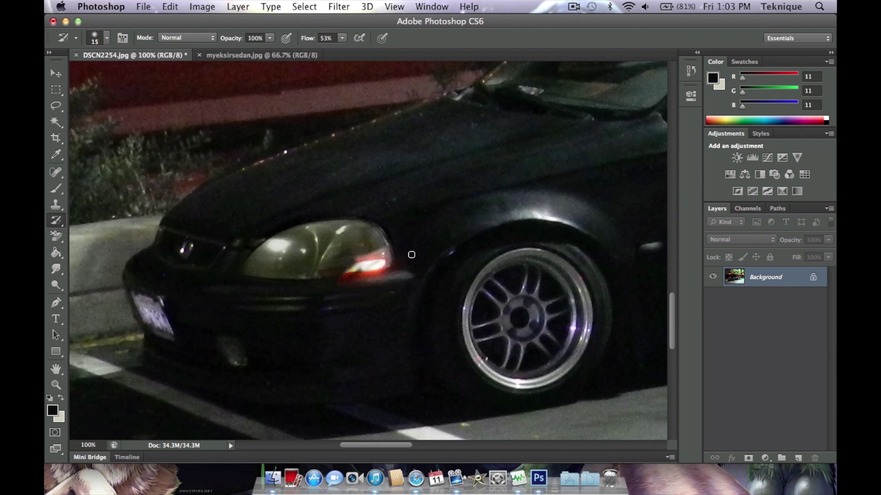
pyautogui.press('super+alt+z')
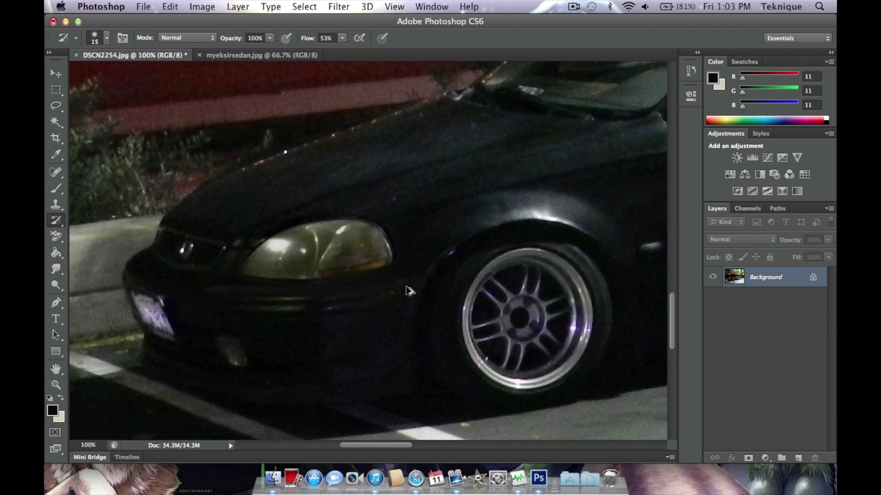
pyautogui.press('super+alt+z')
pyautogui.press('super+alt+z')
# Set the History Brush opacity to 73% and restore the bumper's edge beside the headlight's outer corner.
pyautogui.click(270, 38)
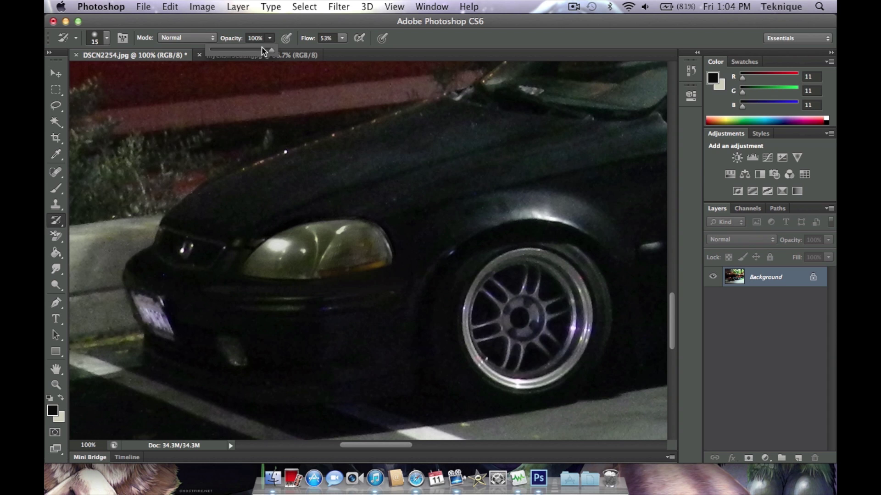
pyautogui.moveTo(246, 51)
pyautogui.mouseDown()
pyautogui.moveTo(237, 51)
pyautogui.moveTo(255, 50)
pyautogui.mouseUp()
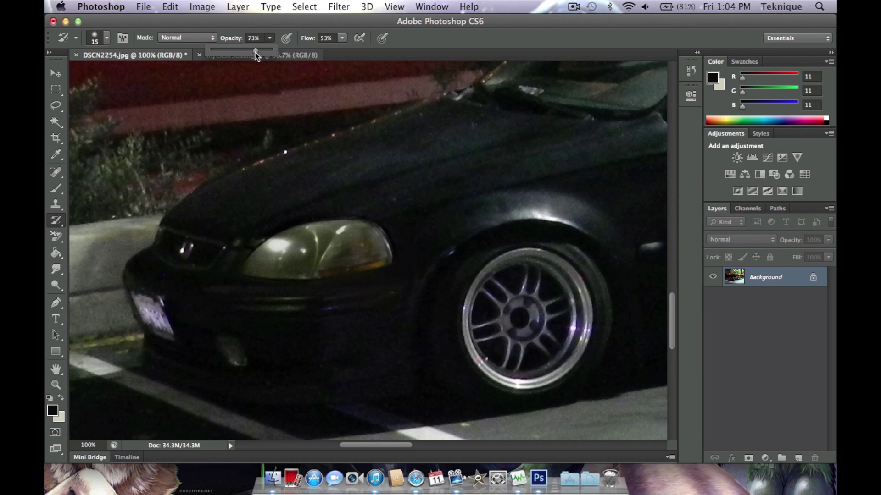
pyautogui.click(409, 266)
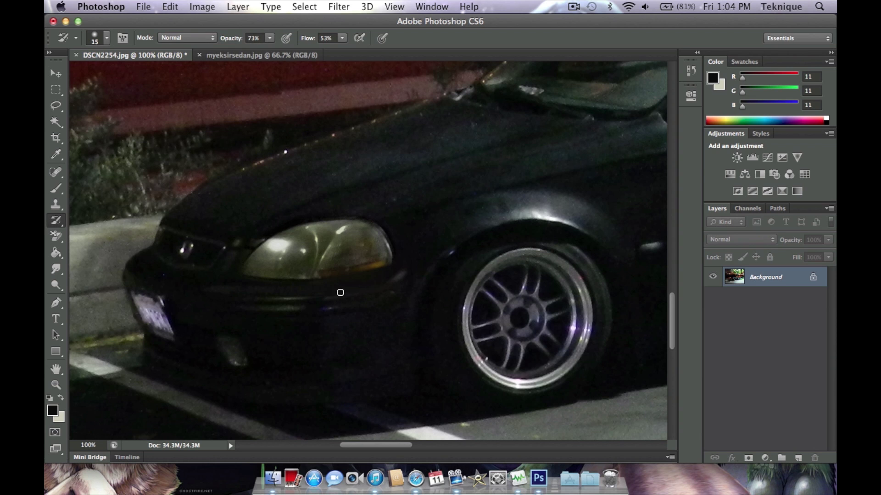
# Brush over the bumper below the headlight's outer corner with the History Brush at 35% and 12% opacity.
pyautogui.moveTo(269, 38); pyautogui.dragTo(246, 49)
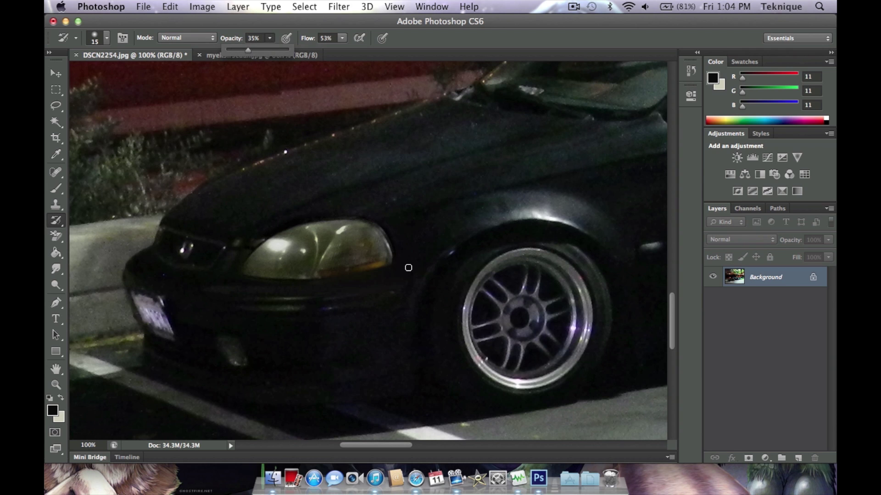
pyautogui.click(391, 281)
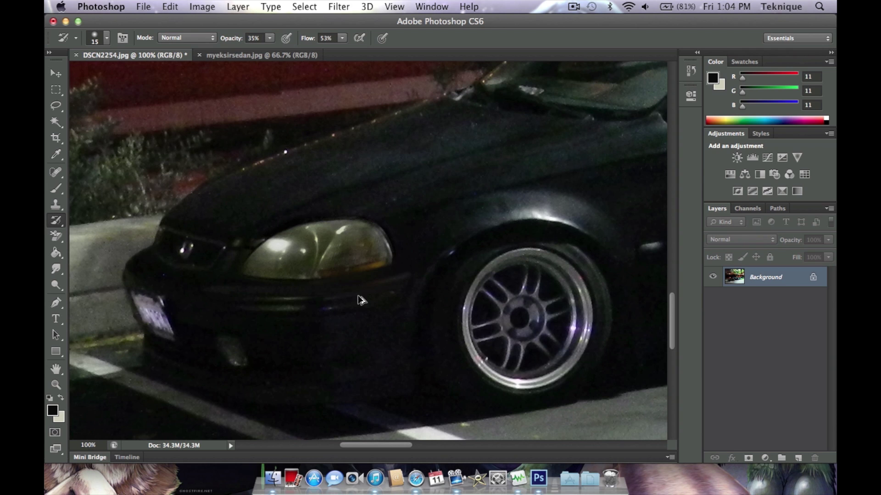
pyautogui.click(263, 37)
pyautogui.click(269, 39)
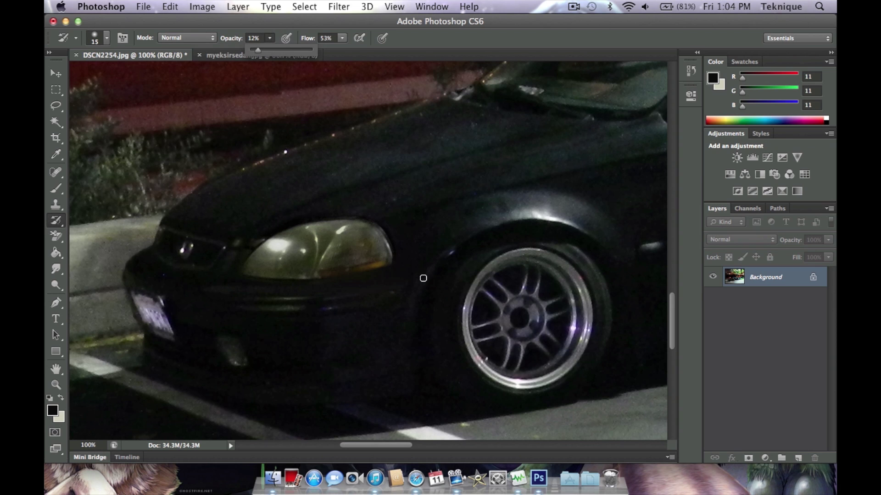
pyautogui.click(392, 279)
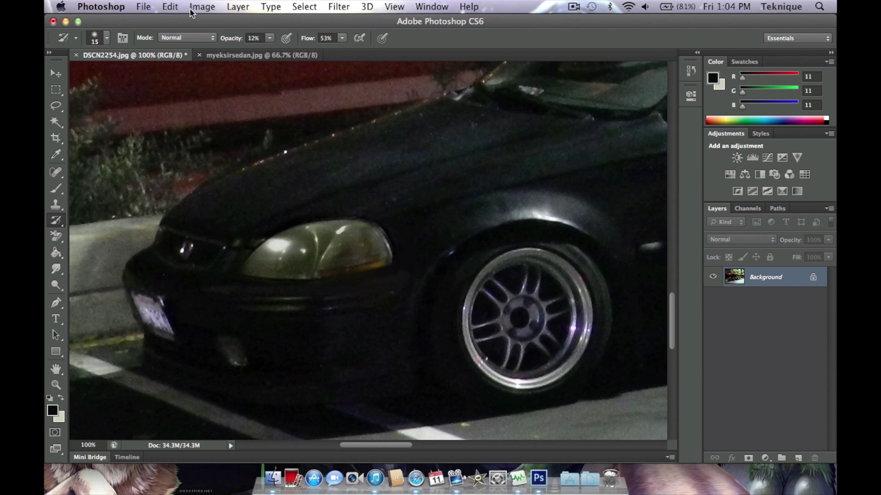
# Set the History Brush to 5% opacity and size 35, and toggle the last edit off and on to compare.
pyautogui.click(268, 39)
pyautogui.moveTo(270, 49); pyautogui.dragTo(266, 50)
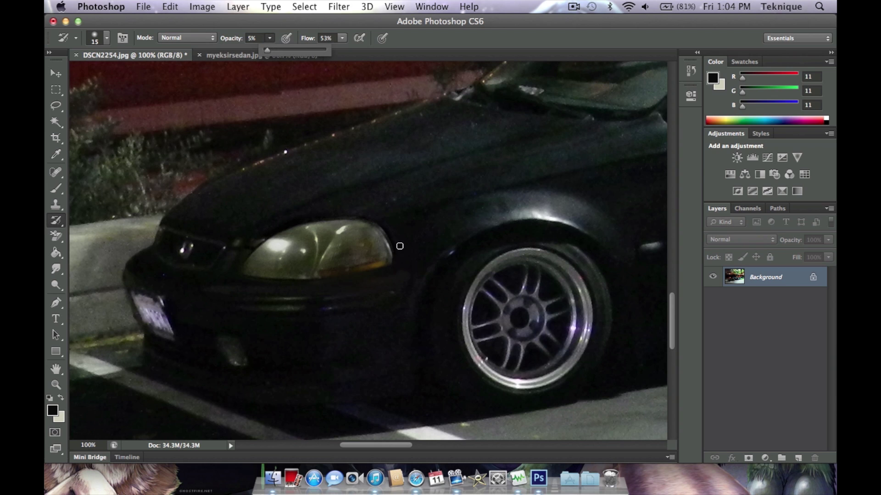
pyautogui.press(']')
pyautogui.press(']')
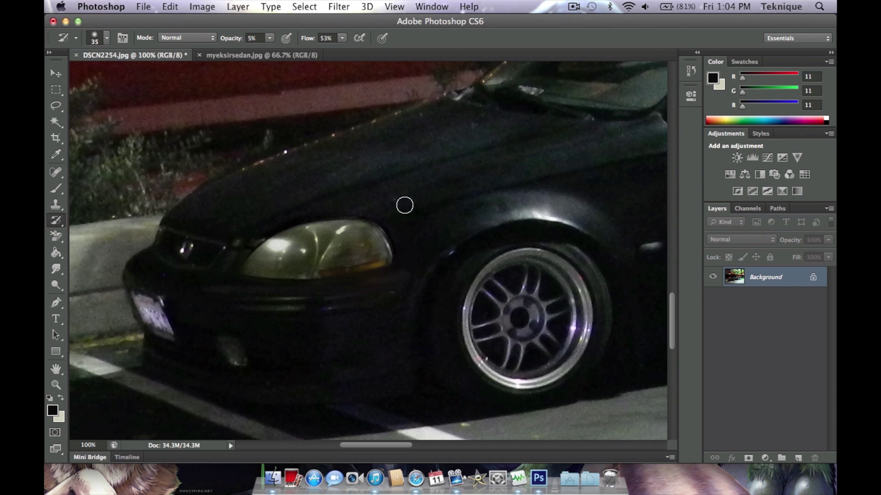
pyautogui.press('super+z')
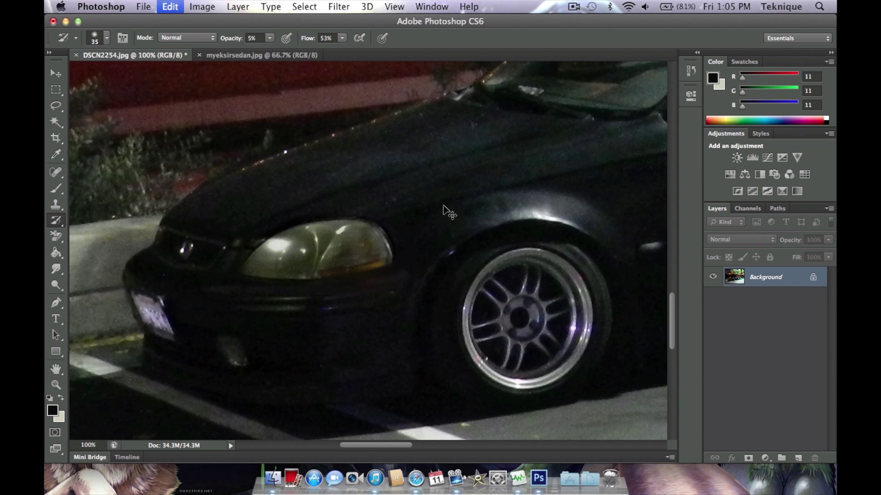
pyautogui.press('super+z')
pyautogui.press('super+z')
pyautogui.press('super+z')
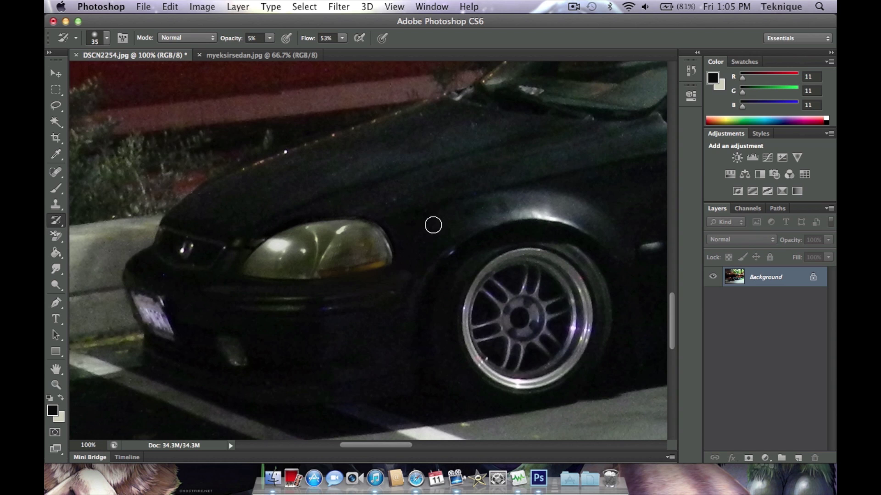
# Switch to the Clone Stamp and clone dark bodywork sampled beside the wheel arch onto the bumper below the headlight.
pyautogui.click(55, 207)
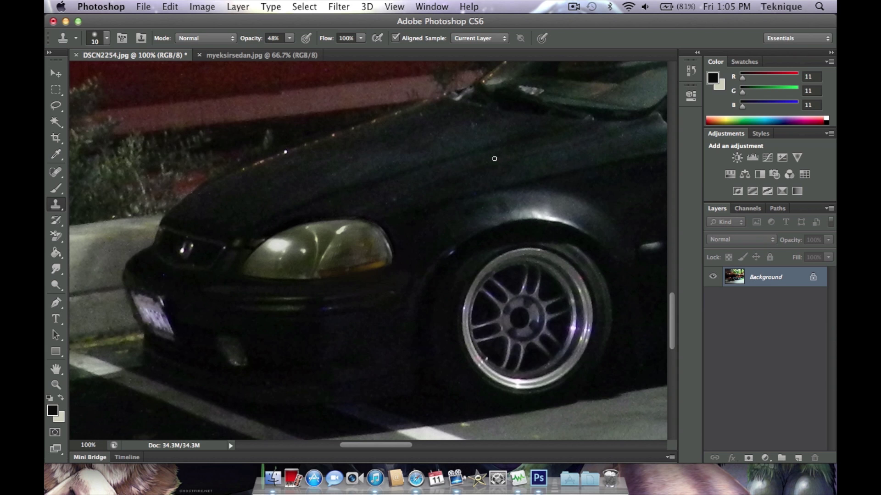
pyautogui.press('super+minus')
pyautogui.press('super+minus')
pyautogui.press('super+minus')
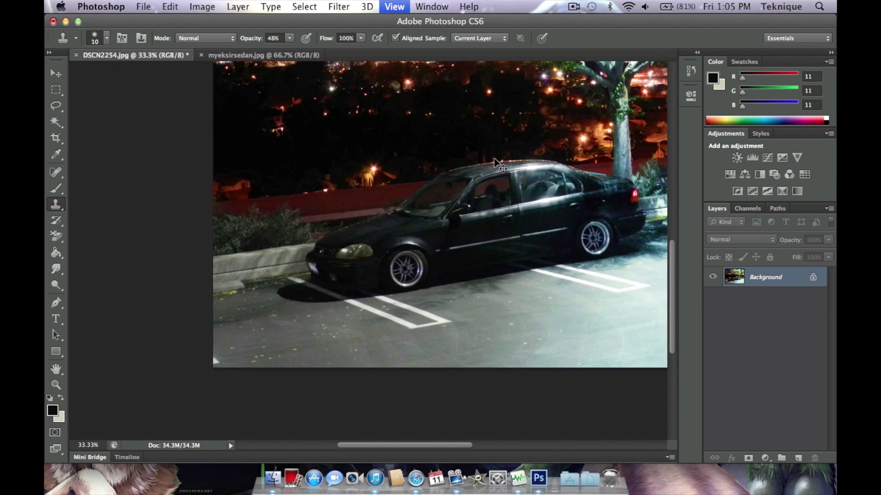
pyautogui.press('super+equal')
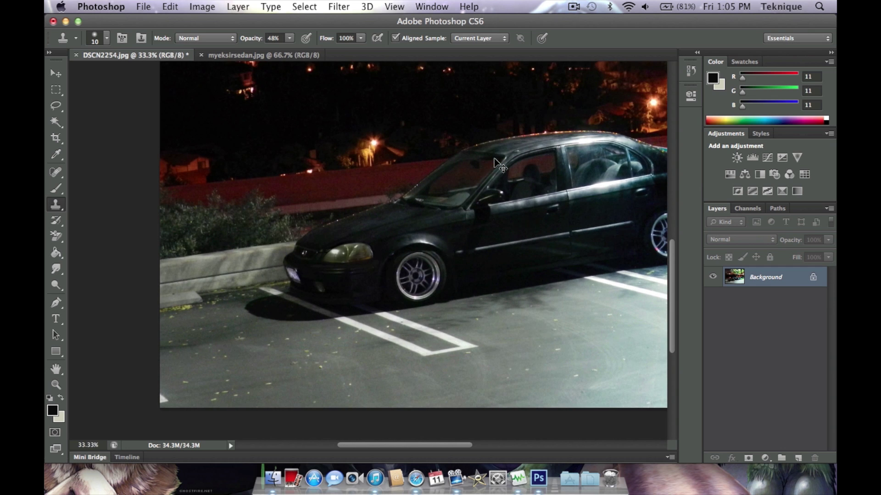
pyautogui.press('super+equal')
pyautogui.press('super+equal')
pyautogui.press('super+equal')
pyautogui.press('super+equal')
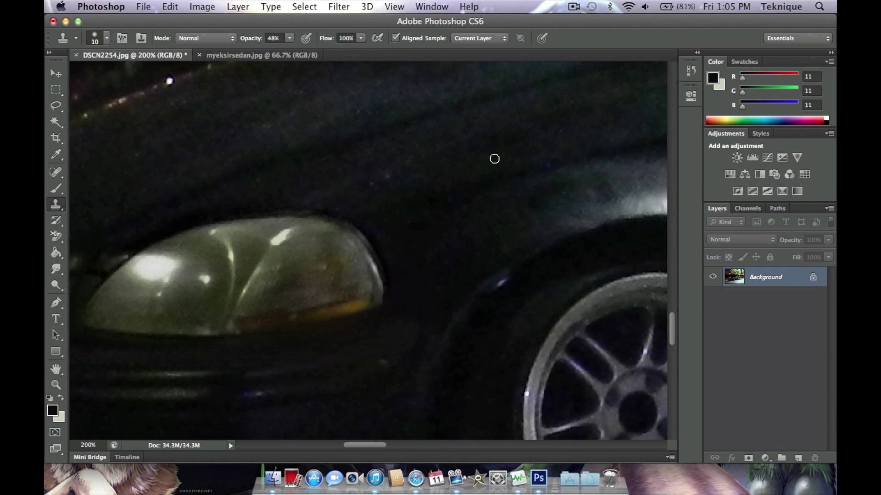
pyautogui.keyDown('alt'); pyautogui.click(441, 301); pyautogui.keyUp('alt')
pyautogui.moveTo(404, 348)
pyautogui.mouseDown()
pyautogui.moveTo(403, 327)
pyautogui.moveTo(389, 354)
pyautogui.moveTo(407, 341)
pyautogui.moveTo(411, 323)
pyautogui.moveTo(404, 350)
pyautogui.mouseUp()
# Resample the dark panel beside the headlight and clone it below the headlight's outer corner and toward the wheel arch.
pyautogui.keyDown('alt'); pyautogui.click(421, 304); pyautogui.keyUp('alt')
pyautogui.moveTo(387, 325); pyautogui.dragTo(399, 327)
pyautogui.moveTo(363, 334)
pyautogui.mouseDown()
pyautogui.moveTo(409, 339)
pyautogui.moveTo(403, 311)
pyautogui.moveTo(459, 280)
pyautogui.mouseUp()
pyautogui.press('super+minus')
pyautogui.press('super+minus')
pyautogui.press('super+minus')
pyautogui.press('super+minus')
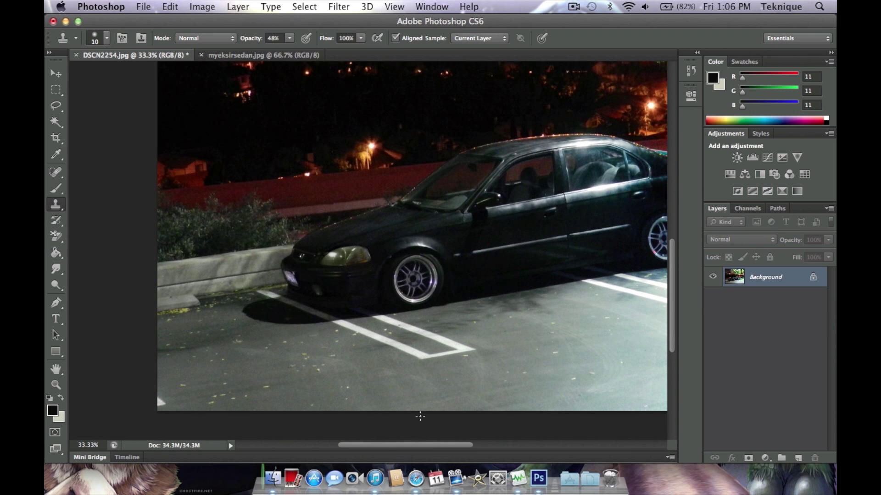
pyautogui.moveTo(383, 447); pyautogui.dragTo(425, 432)
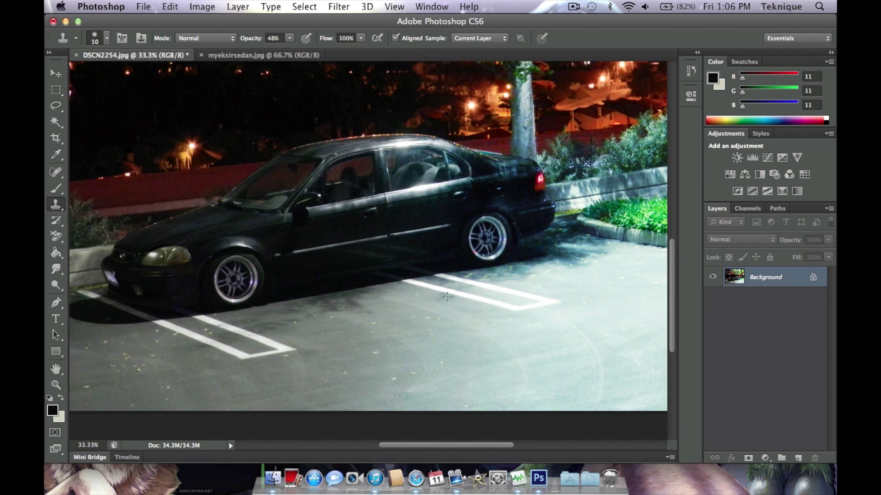
# Review the whole reference photo myeksirsedan.jpg and close it.
pyautogui.click(291, 55)
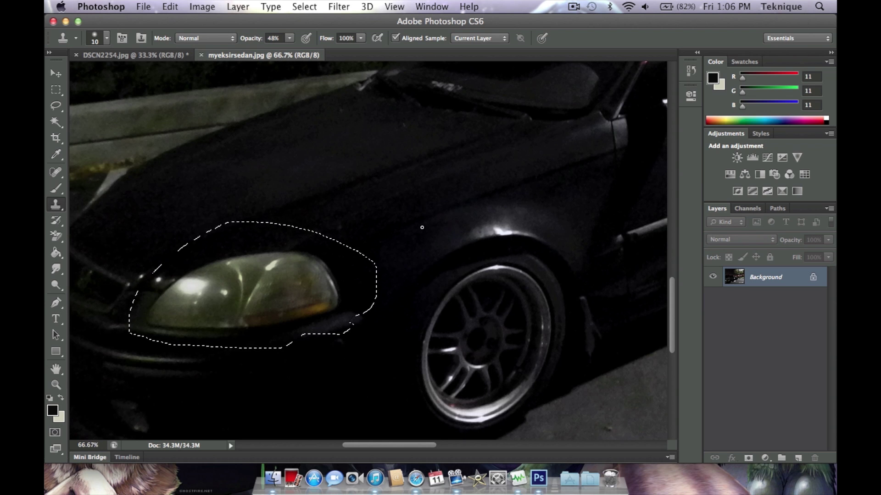
pyautogui.press('super+minus')
pyautogui.press('super+minus')
pyautogui.press('super+minus')
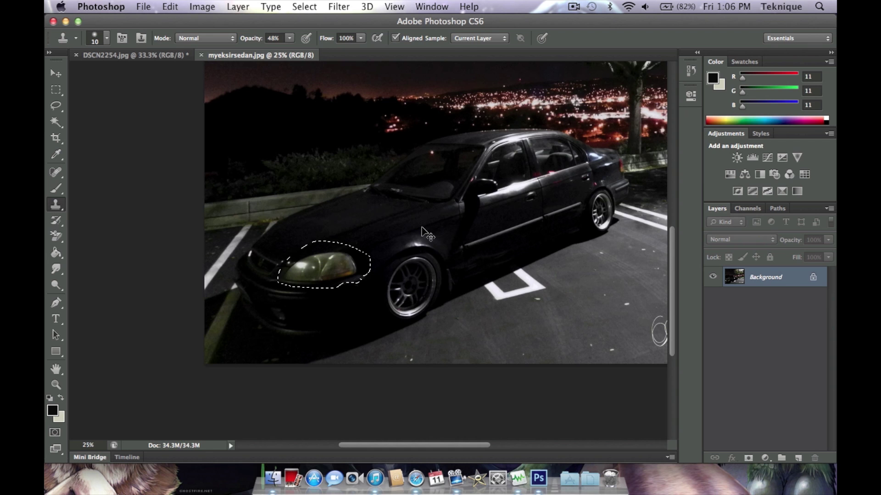
pyautogui.press('super+minus')
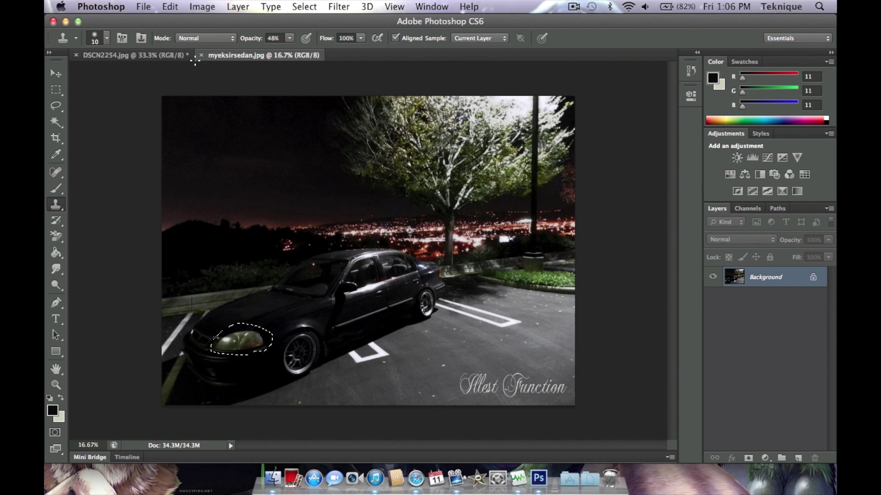
pyautogui.click(202, 55)
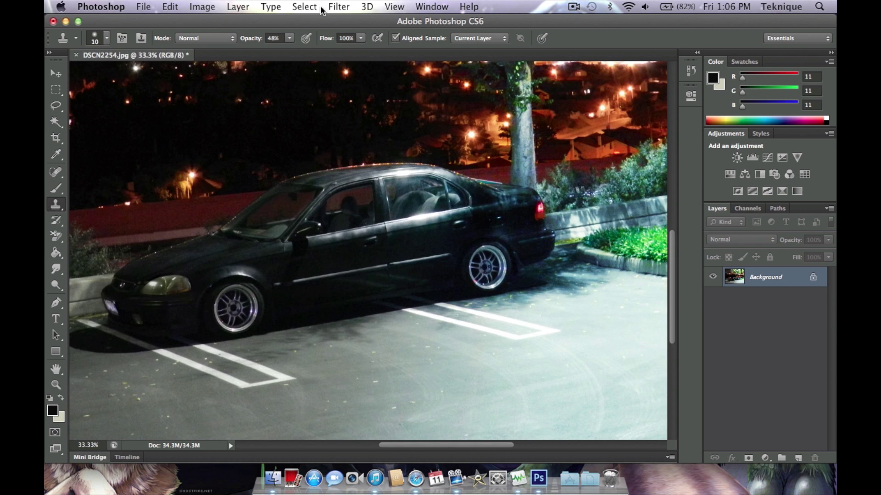
# Open the original DSCN2254 from the photoshop edit folder to compare it, close it, and return to the Photoshop document.
pyautogui.moveTo(346, 16); pyautogui.dragTo(377, 205)
pyautogui.doubleClick(798, 137)
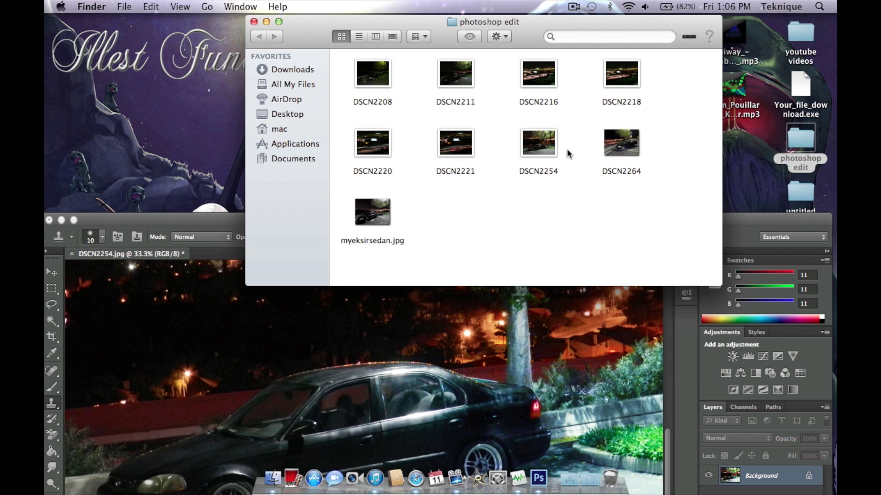
pyautogui.doubleClick(538, 147)
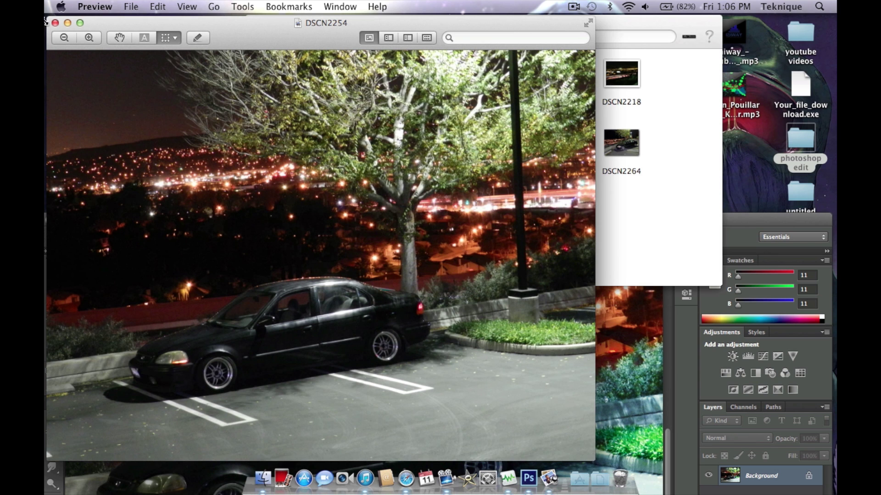
pyautogui.click(54, 23)
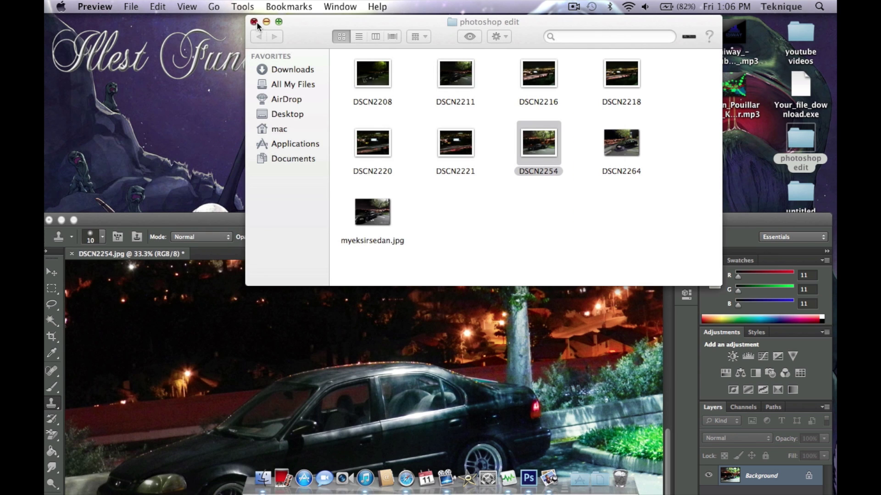
pyautogui.click(255, 24)
pyautogui.click(357, 233)
pyautogui.moveTo(361, 220); pyautogui.dragTo(364, 25)
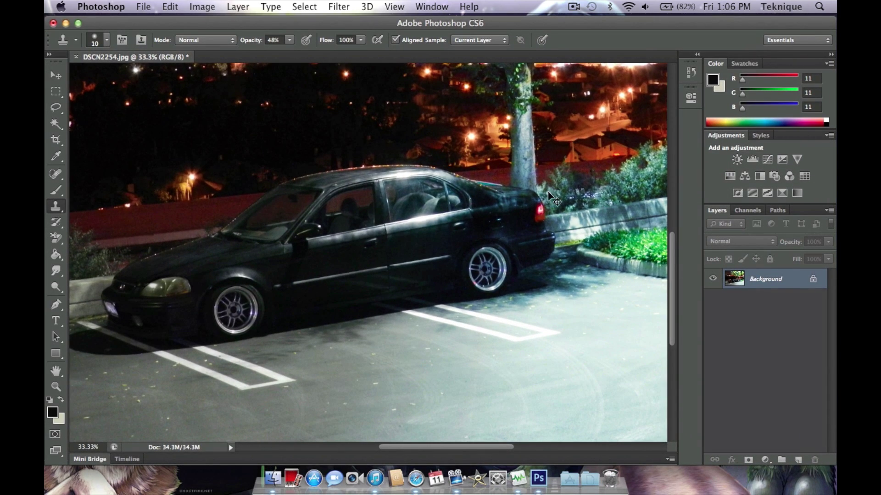
# Switch to the History Brush at the car's rear end and set its opacity to 100%.
pyautogui.press('super+equal')
pyautogui.press('super+equal')
pyautogui.press('super+equal')
pyautogui.press('super+equal')
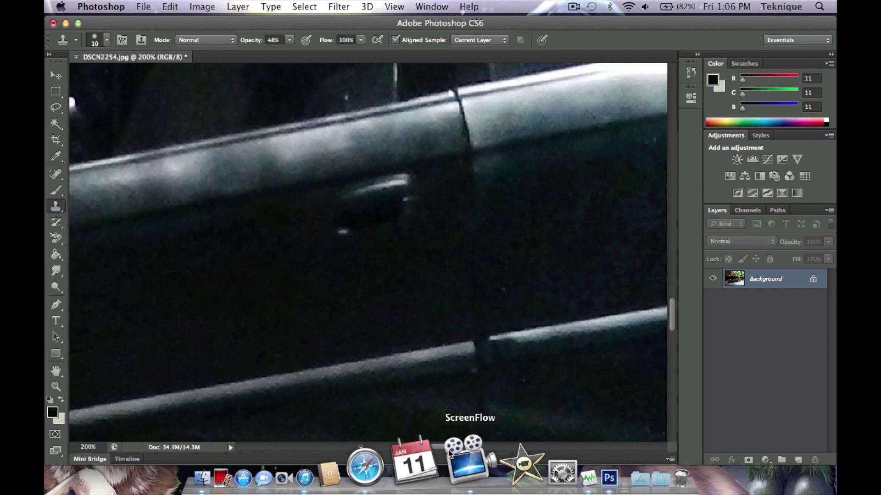
pyautogui.hscroll(10, 446, 448)
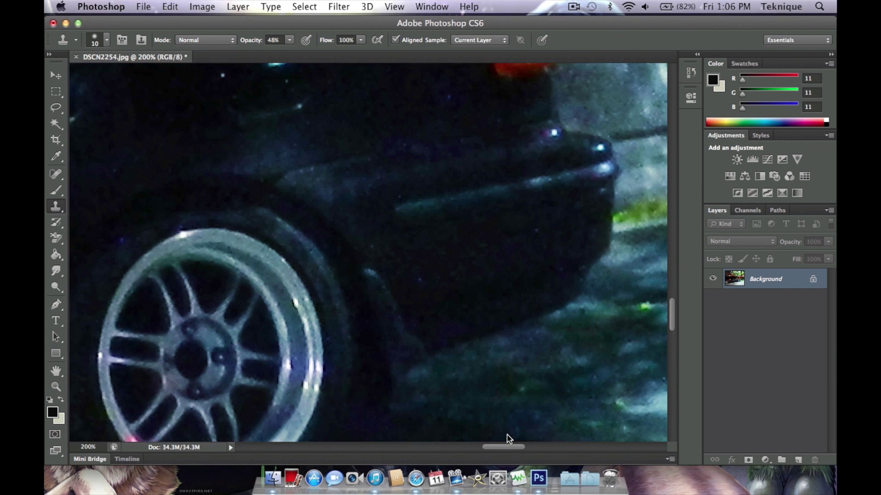
pyautogui.scroll(10, 672, 299)
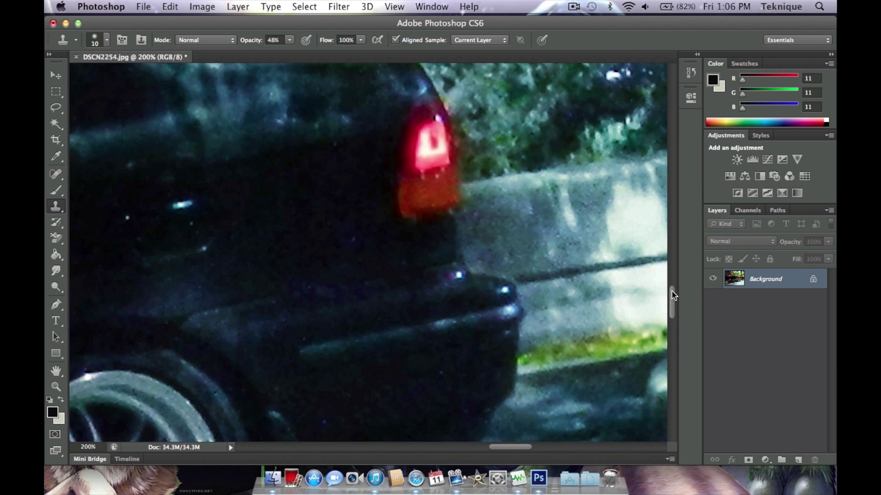
pyautogui.scroll(-1, 672, 290)
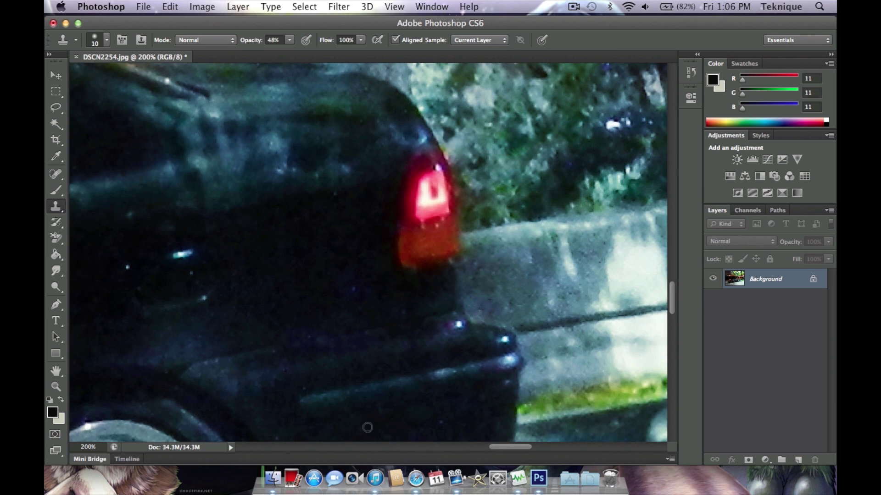
pyautogui.click(55, 190)
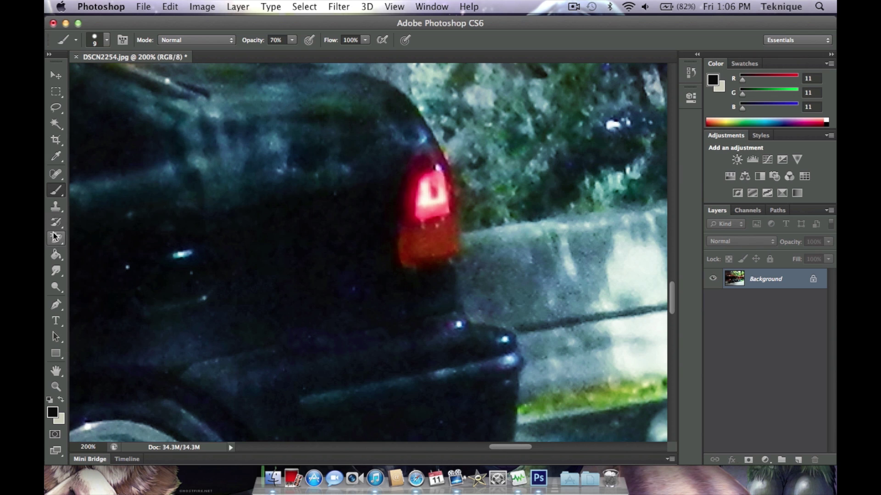
pyautogui.click(56, 192)
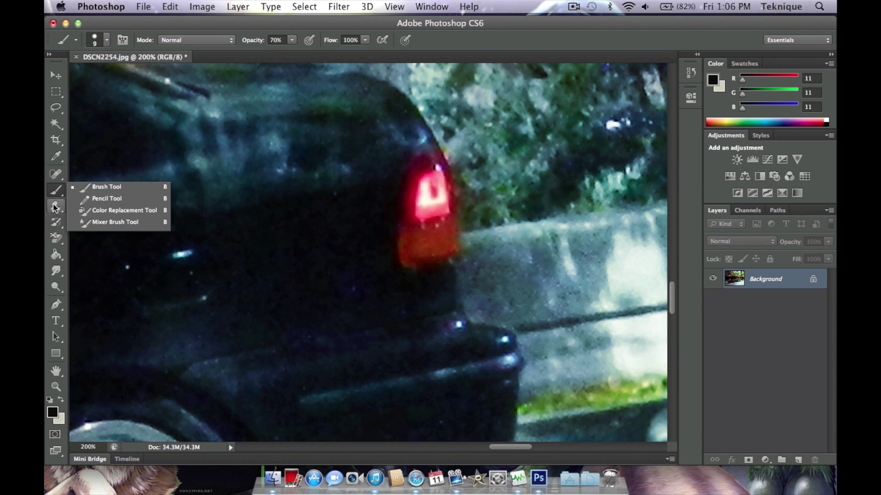
pyautogui.click(56, 222)
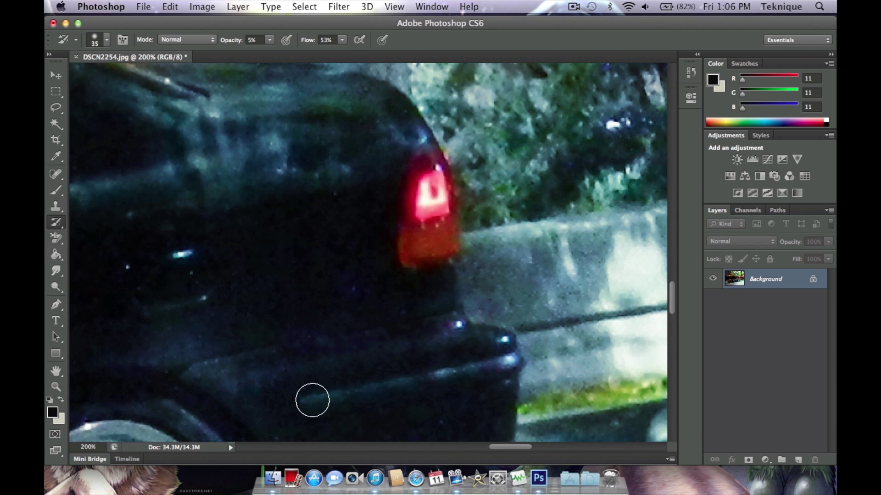
pyautogui.click(271, 40)
pyautogui.moveTo(271, 52); pyautogui.dragTo(337, 56)
# Restore the original color of the rear quarter panel, trunk edge and bumper around the taillight with the History Brush.
pyautogui.moveTo(251, 188)
pyautogui.mouseDown()
pyautogui.moveTo(257, 209)
pyautogui.moveTo(189, 320)
pyautogui.moveTo(233, 202)
pyautogui.moveTo(224, 196)
pyautogui.moveTo(188, 209)
pyautogui.moveTo(261, 197)
pyautogui.moveTo(263, 207)
pyautogui.moveTo(302, 178)
pyautogui.moveTo(310, 192)
pyautogui.moveTo(274, 276)
pyautogui.mouseUp()
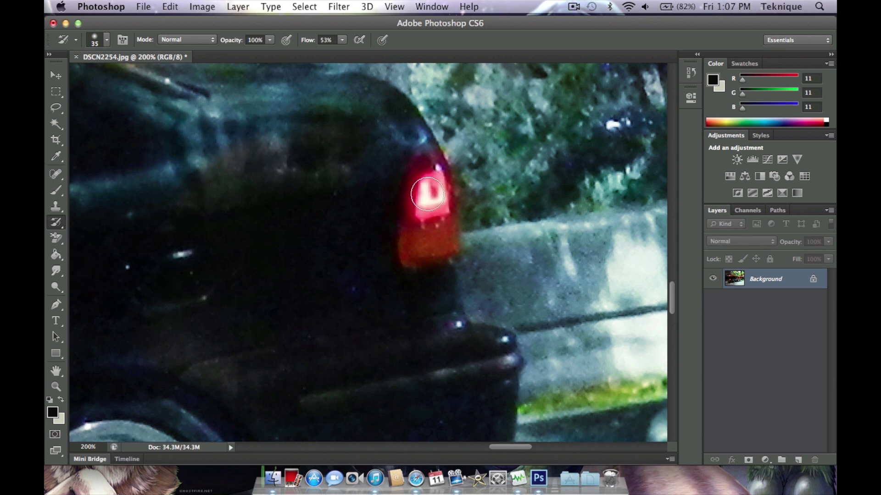
pyautogui.moveTo(409, 117)
pyautogui.mouseDown()
pyautogui.moveTo(224, 117)
pyautogui.moveTo(270, 107)
pyautogui.moveTo(336, 122)
pyautogui.moveTo(377, 105)
pyautogui.moveTo(396, 124)
pyautogui.moveTo(391, 129)
pyautogui.moveTo(417, 130)
pyautogui.mouseUp()
pyautogui.scroll(-2, 268, 211)
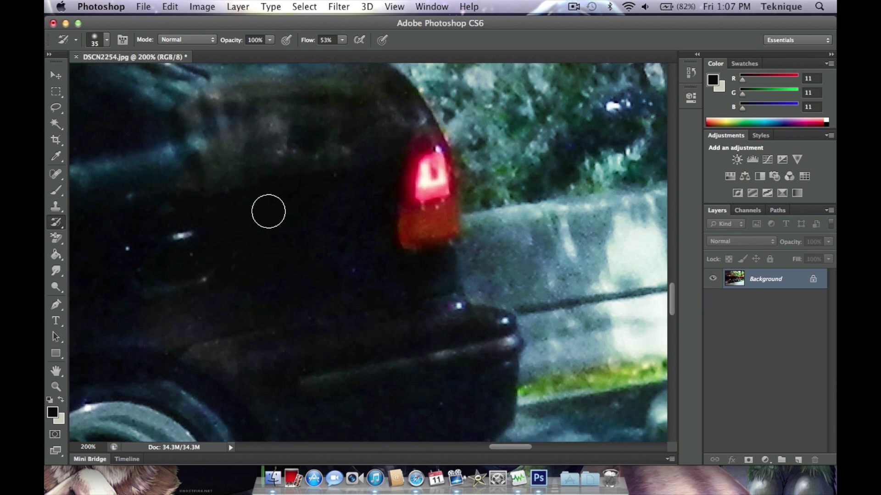
pyautogui.scroll(1, 269, 205)
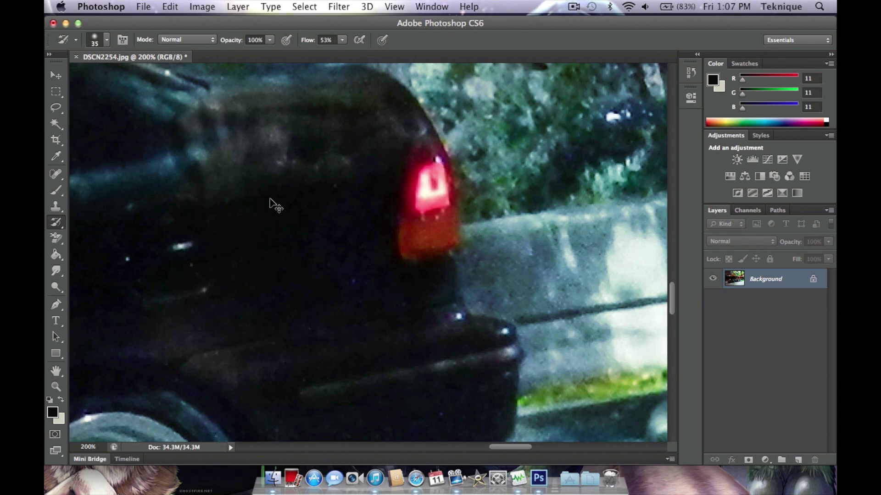
pyautogui.scroll(-2, 275, 205)
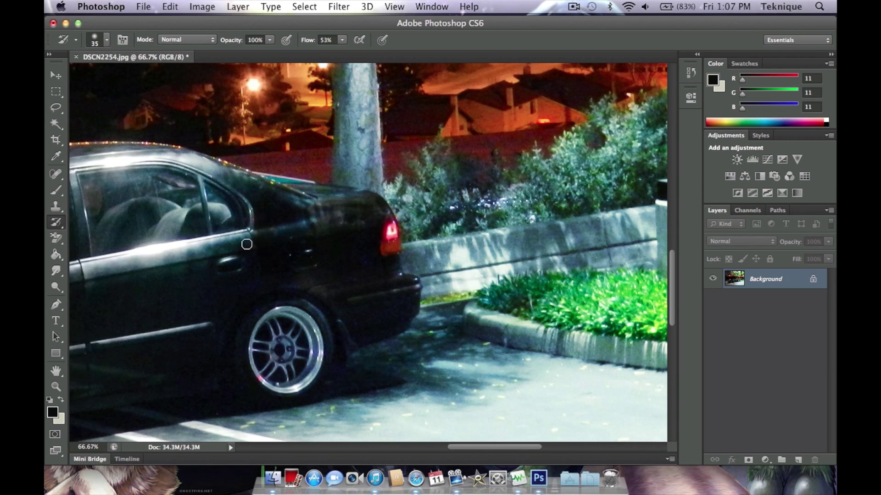
# Enlarge the History Brush to 200 px and restore the original color across the rear door and quarter panel.
pyautogui.press(']')
pyautogui.press(']')
pyautogui.press(']')
pyautogui.press(']')
pyautogui.press(']')
pyautogui.press(']')
pyautogui.press(']')
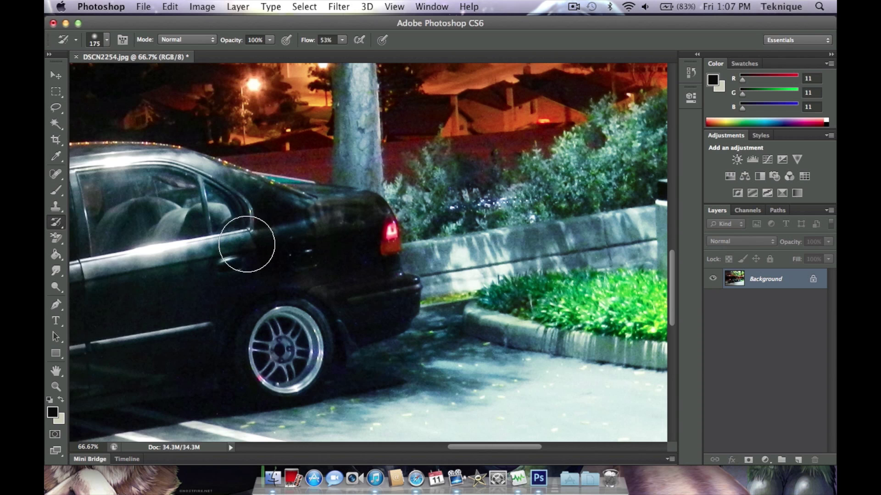
pyautogui.press('super+minus')
pyautogui.press('super+minus')
pyautogui.press('super+minus')
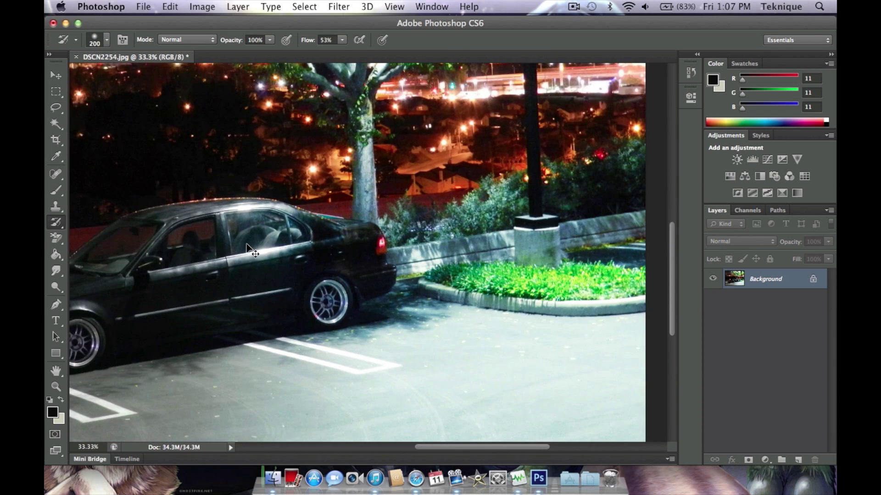
pyautogui.moveTo(276, 246)
pyautogui.mouseDown()
pyautogui.moveTo(298, 241)
pyautogui.moveTo(265, 230)
pyautogui.moveTo(288, 225)
pyautogui.moveTo(340, 249)
pyautogui.moveTo(295, 240)
pyautogui.moveTo(307, 254)
pyautogui.moveTo(272, 284)
pyautogui.moveTo(246, 292)
pyautogui.moveTo(342, 277)
pyautogui.moveTo(343, 292)
pyautogui.moveTo(350, 273)
pyautogui.moveTo(362, 274)
pyautogui.moveTo(363, 284)
pyautogui.moveTo(378, 273)
pyautogui.moveTo(365, 241)
pyautogui.moveTo(296, 234)
pyautogui.moveTo(271, 252)
pyautogui.moveTo(291, 280)
pyautogui.moveTo(214, 256)
pyautogui.moveTo(214, 266)
pyautogui.moveTo(163, 282)
pyautogui.moveTo(127, 277)
pyautogui.moveTo(191, 268)
pyautogui.moveTo(139, 296)
pyautogui.moveTo(142, 324)
pyautogui.moveTo(150, 330)
pyautogui.moveTo(161, 316)
pyautogui.moveTo(163, 292)
pyautogui.moveTo(207, 285)
pyautogui.moveTo(210, 303)
pyautogui.moveTo(192, 311)
pyautogui.moveTo(318, 296)
pyautogui.moveTo(211, 280)
pyautogui.moveTo(264, 249)
pyautogui.moveTo(346, 264)
pyautogui.moveTo(278, 255)
pyautogui.moveTo(301, 249)
pyautogui.moveTo(270, 230)
pyautogui.moveTo(209, 232)
pyautogui.moveTo(172, 252)
pyautogui.moveTo(285, 228)
pyautogui.moveTo(371, 246)
pyautogui.moveTo(378, 269)
pyautogui.moveTo(360, 287)
pyautogui.moveTo(335, 294)
pyautogui.moveTo(346, 286)
pyautogui.moveTo(320, 283)
pyautogui.mouseUp()
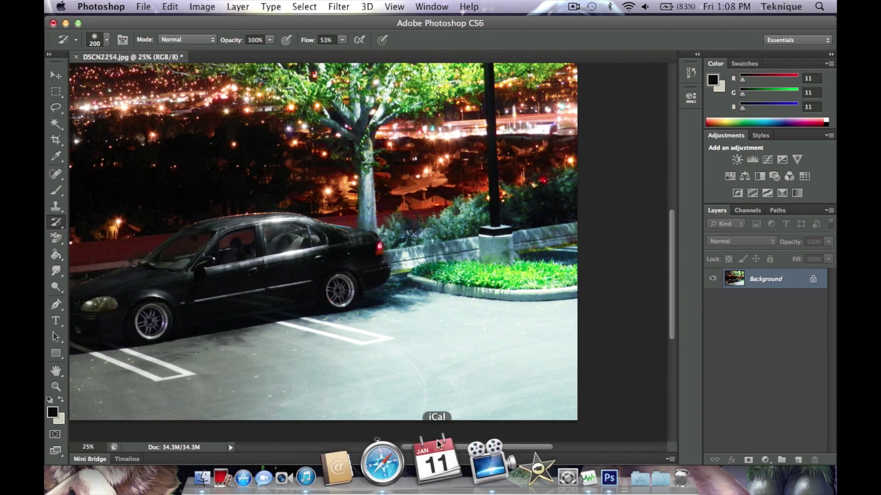
# Reduce the History Brush to 60 px and examine the car's side windows, door line and rear end up close.
pyautogui.moveTo(434, 447); pyautogui.dragTo(411, 447)
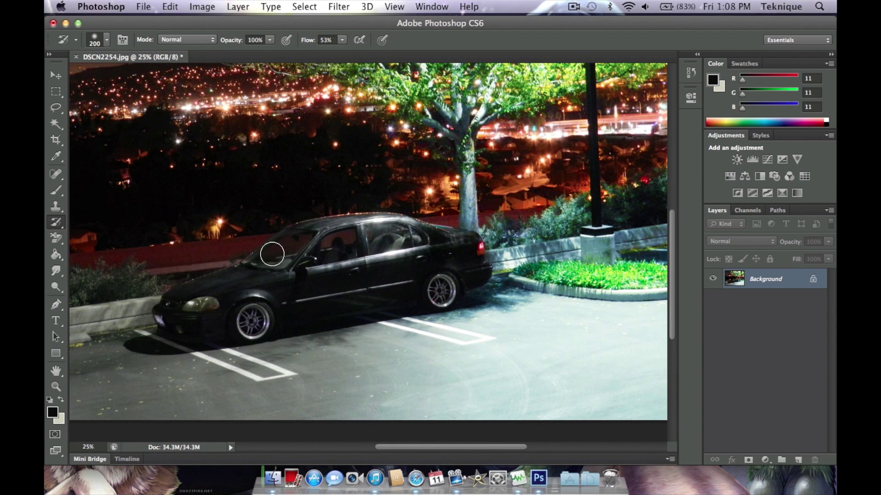
pyautogui.press('[')
pyautogui.press('[')
pyautogui.press('[')
pyautogui.press('[')
pyautogui.press('super+equal')
pyautogui.press('super+equal')
pyautogui.press('super+equal')
pyautogui.press('super+equal')
pyautogui.press('super+equal')
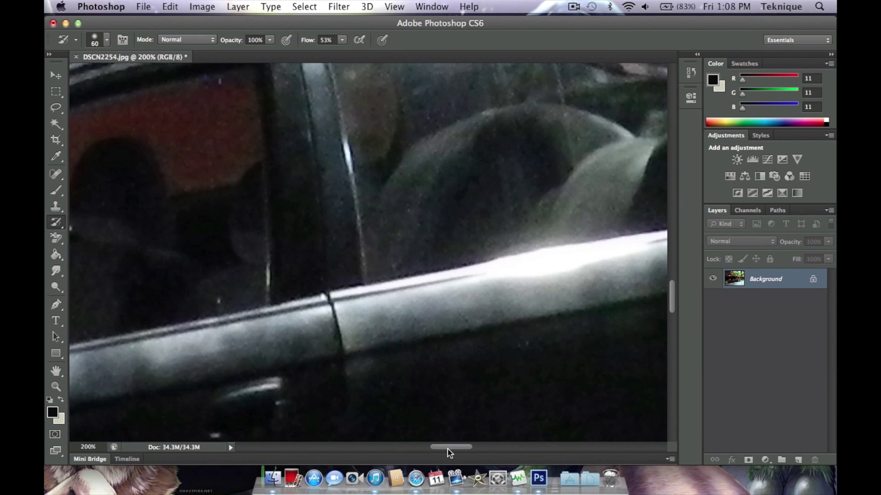
pyautogui.moveTo(447, 453); pyautogui.dragTo(506, 448)
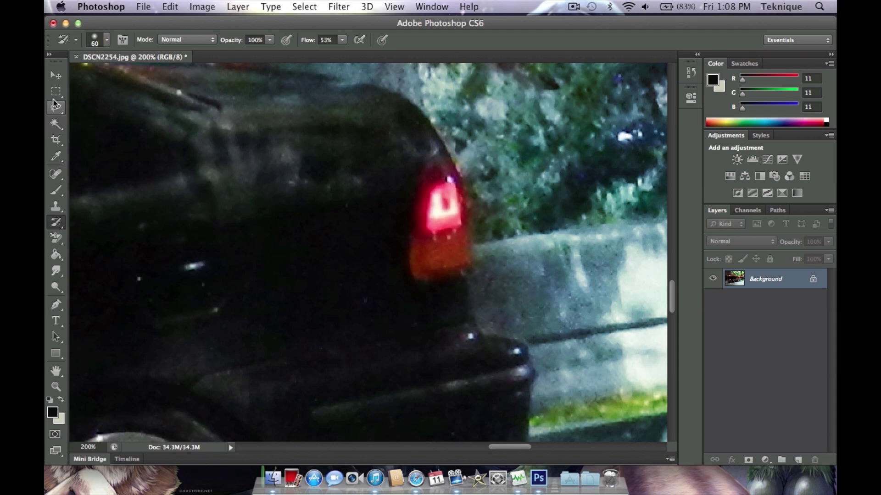
# Clone darker red over part of the taillight's bright spot with the Clone Stamp and raise its opacity to 100%.
pyautogui.click(58, 209)
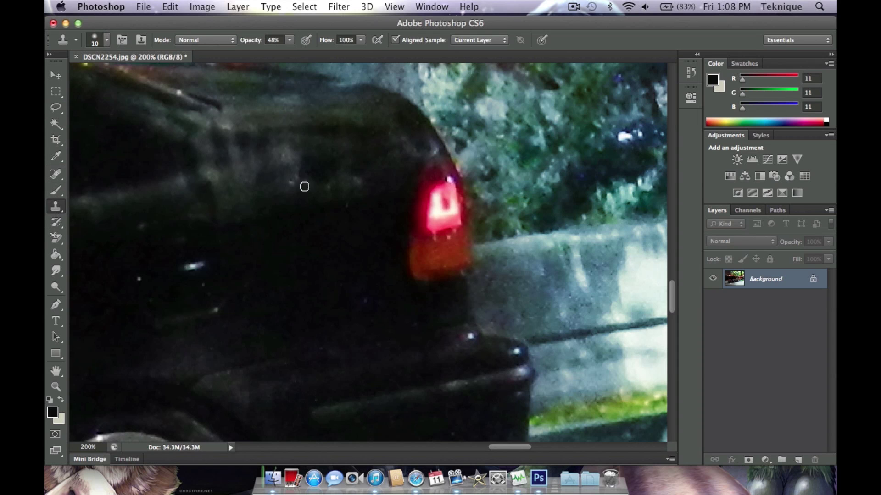
pyautogui.rightClick(442, 175)
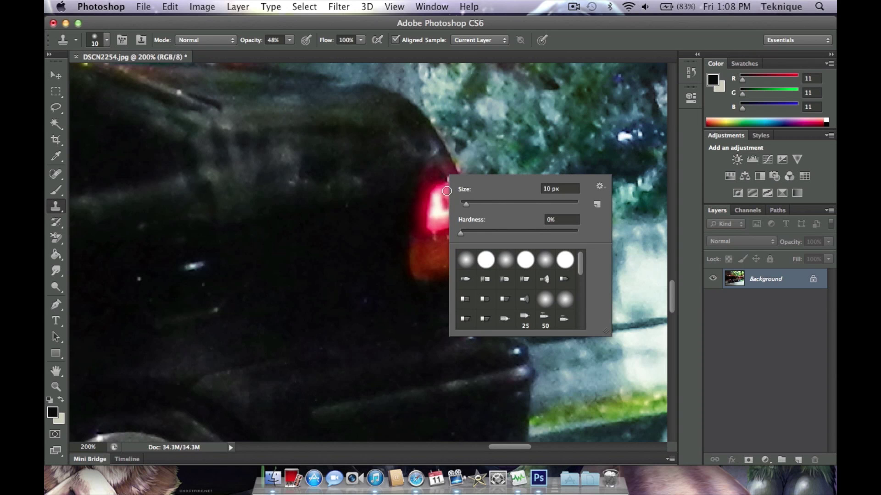
pyautogui.click(442, 176)
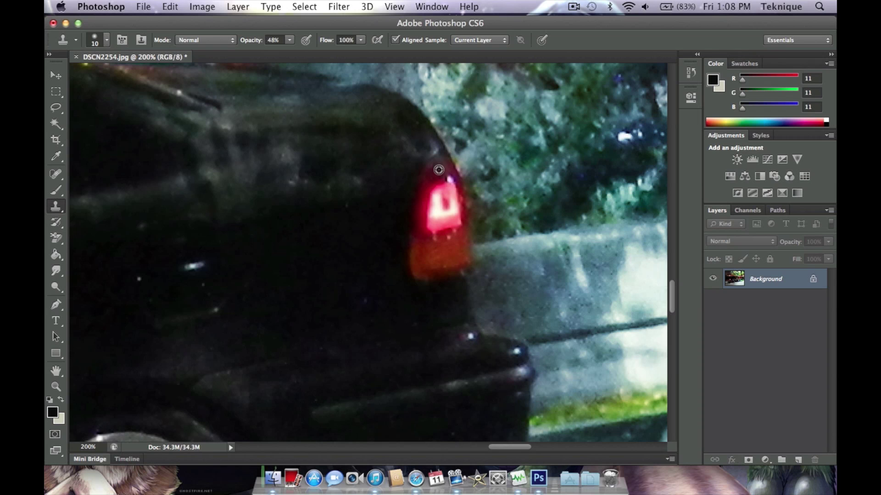
pyautogui.moveTo(439, 184); pyautogui.dragTo(434, 215)
pyautogui.click(289, 40)
pyautogui.moveTo(293, 54); pyautogui.dragTo(313, 54)
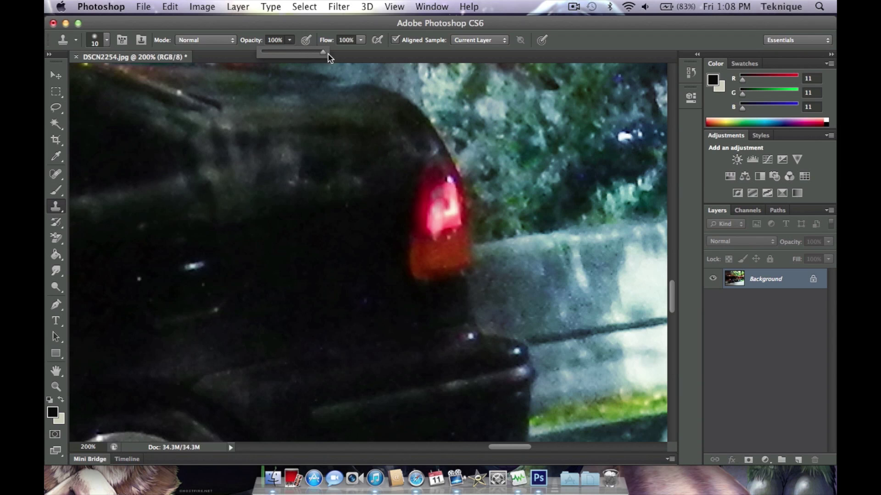
# Clone dark red from the top of the taillight down over its glowing white center.
pyautogui.click(437, 176)
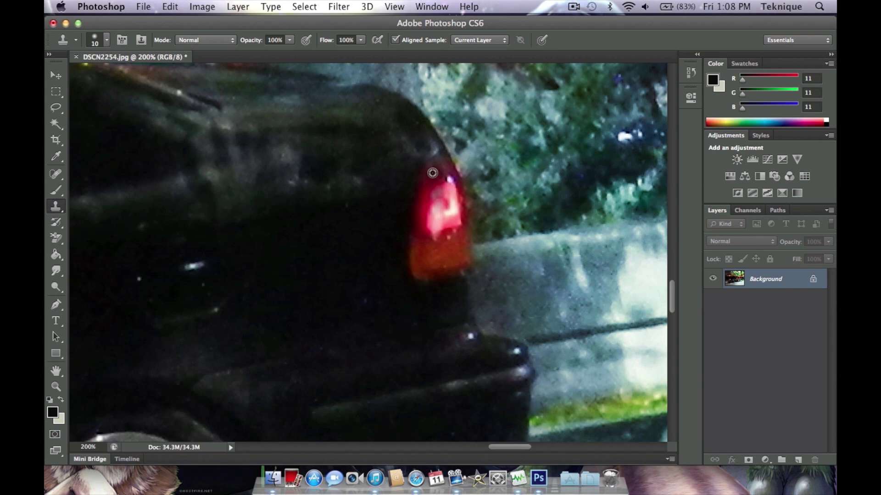
pyautogui.moveTo(435, 175)
pyautogui.mouseDown()
pyautogui.moveTo(438, 224)
pyautogui.moveTo(440, 192)
pyautogui.moveTo(442, 230)
pyautogui.mouseUp()
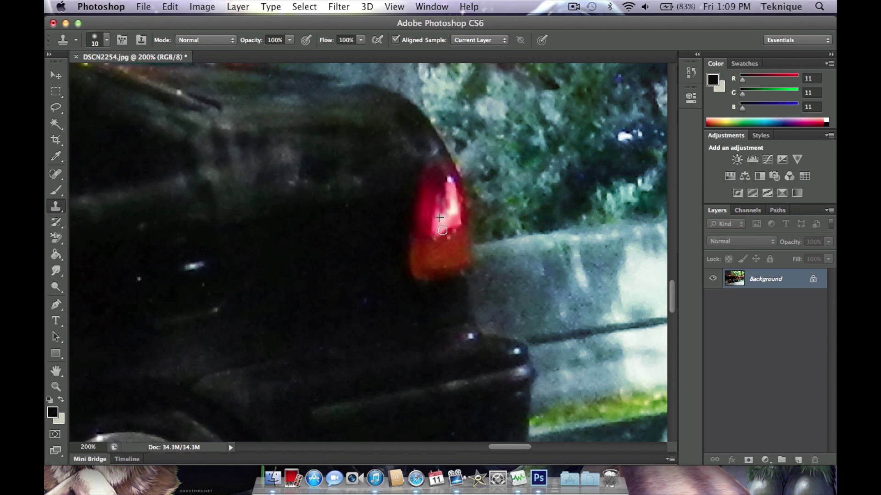
pyautogui.moveTo(440, 189); pyautogui.dragTo(441, 224)
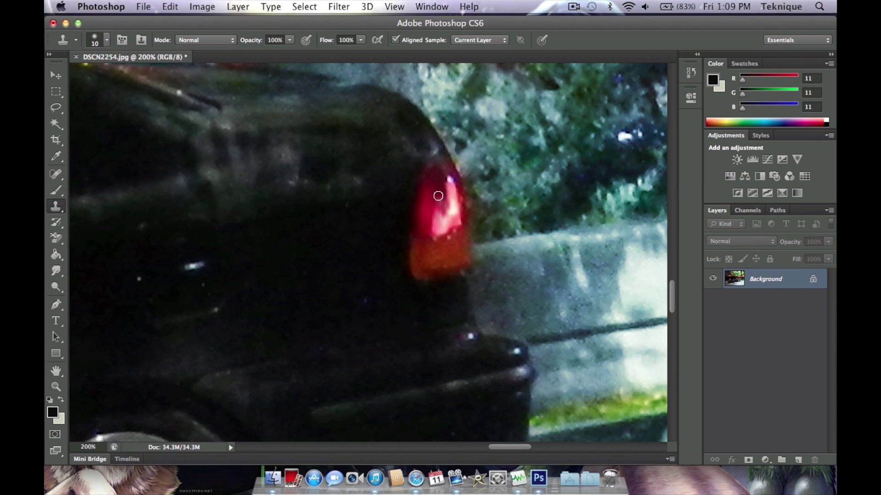
pyautogui.moveTo(437, 198); pyautogui.dragTo(436, 221)
pyautogui.moveTo(436, 189)
pyautogui.mouseDown()
pyautogui.moveTo(437, 224)
pyautogui.moveTo(422, 232)
pyautogui.moveTo(452, 220)
pyautogui.mouseUp()
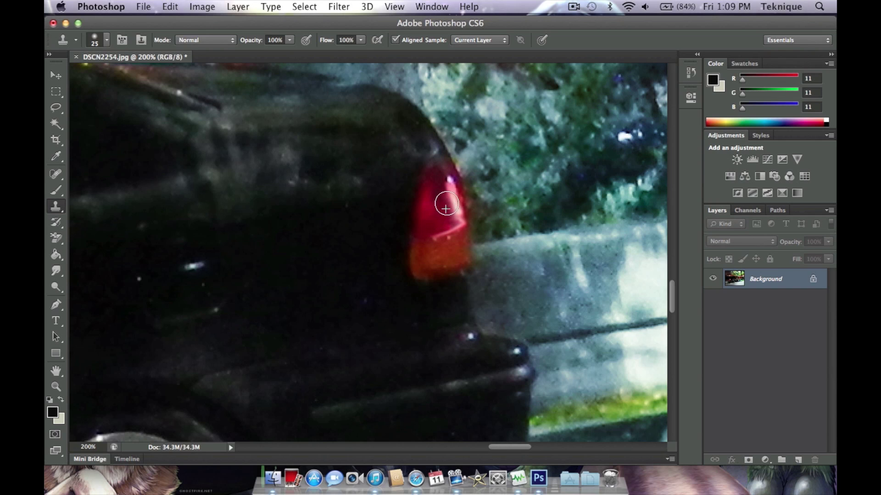
# Even out the taillight's red section by cloning over the remaining bright streaks with a 25 px brush.
pyautogui.moveTo(453, 211)
pyautogui.mouseDown()
pyautogui.moveTo(443, 186)
pyautogui.moveTo(447, 202)
pyautogui.moveTo(429, 212)
pyautogui.mouseUp()
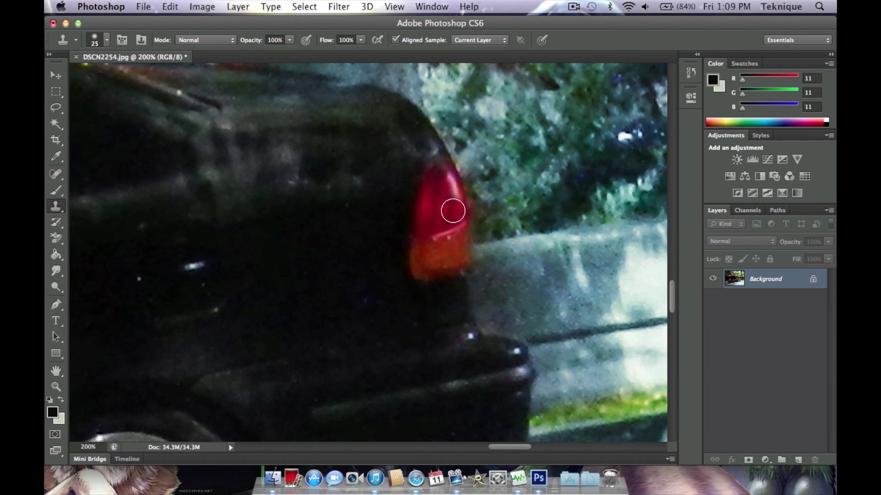
pyautogui.moveTo(452, 200)
pyautogui.mouseDown()
pyautogui.moveTo(446, 179)
pyautogui.moveTo(449, 209)
pyautogui.moveTo(436, 221)
pyautogui.moveTo(445, 224)
pyautogui.moveTo(434, 209)
pyautogui.mouseUp()
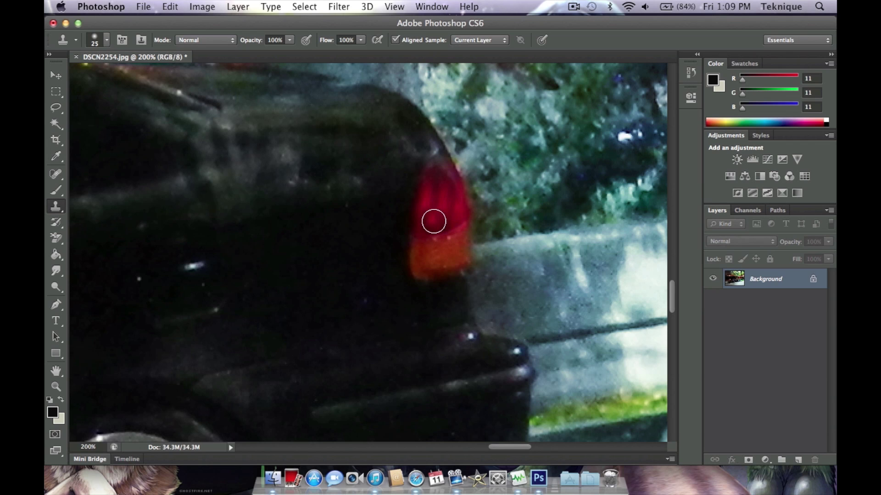
pyautogui.moveTo(430, 224); pyautogui.dragTo(437, 222)
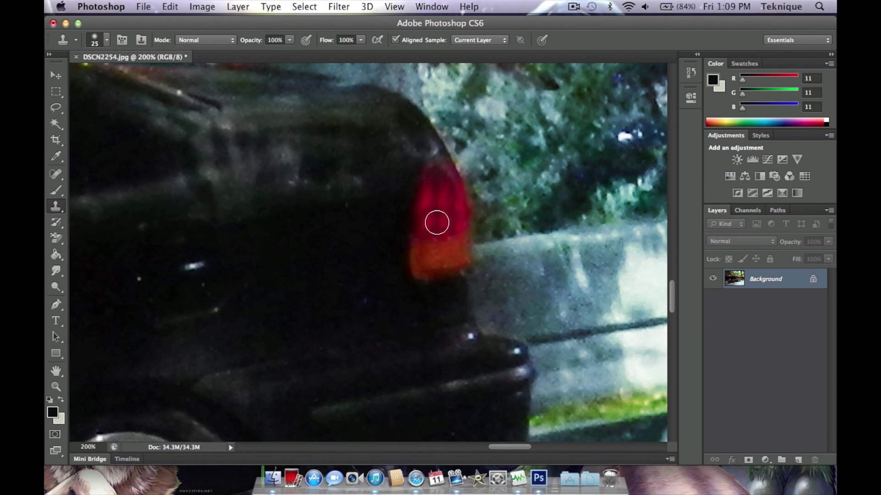
pyautogui.keyDown('alt'); pyautogui.click(421, 202); pyautogui.keyUp('alt')
pyautogui.hotkey('alt', ']')
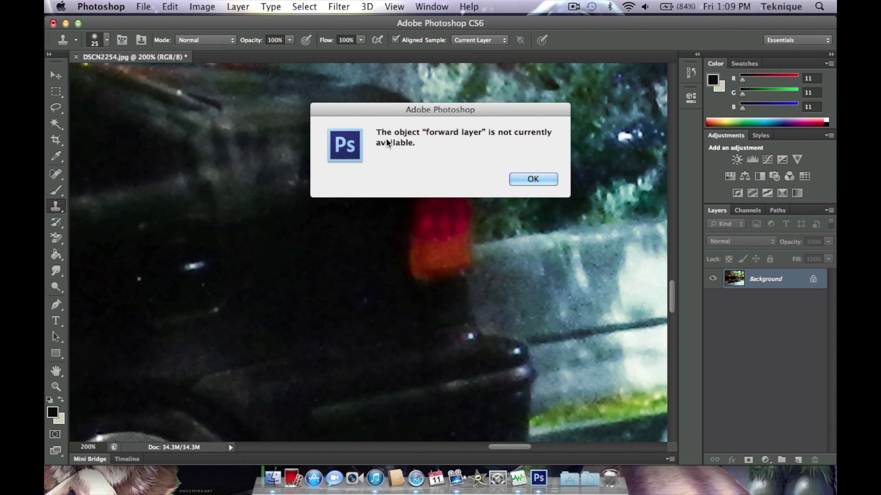
pyautogui.click(553, 180)
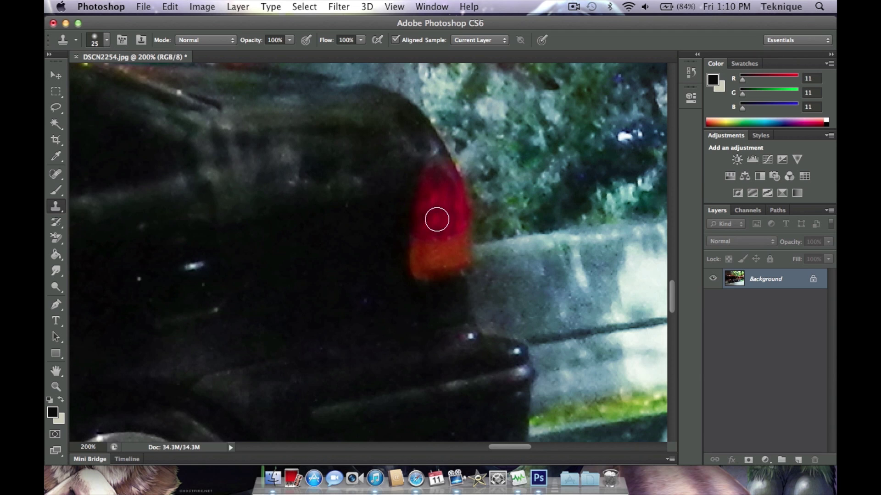
# Switch to the History Brush and bring back the small white highlight near the top of the taillight.
pyautogui.press('super+minus')
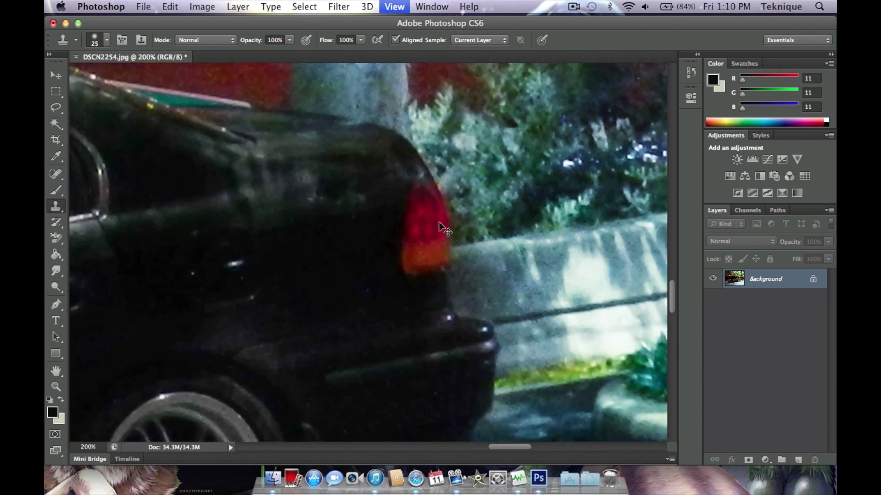
pyautogui.press('super+plus')
pyautogui.press('super+plus')
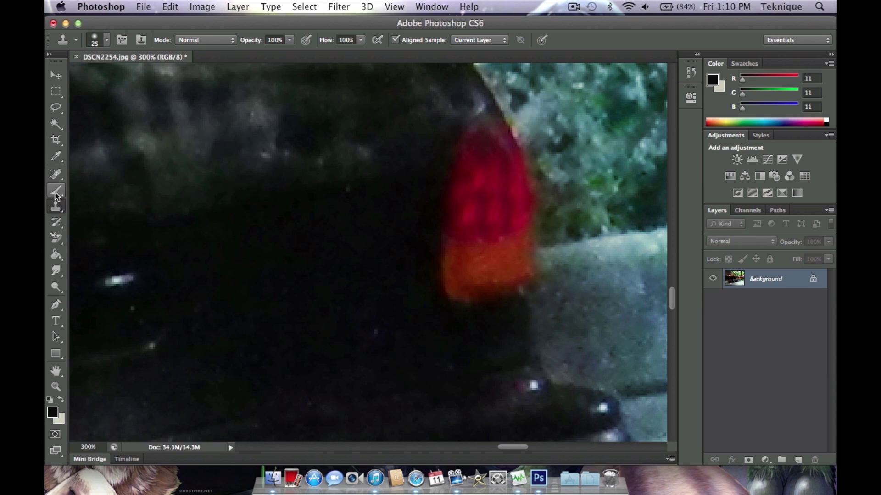
pyautogui.click(57, 222)
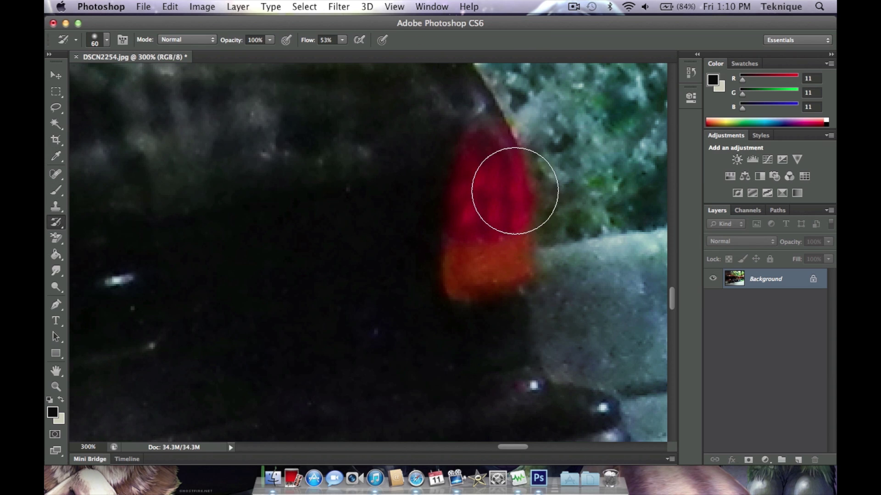
pyautogui.press('[')
pyautogui.press('[')
pyautogui.press('[')
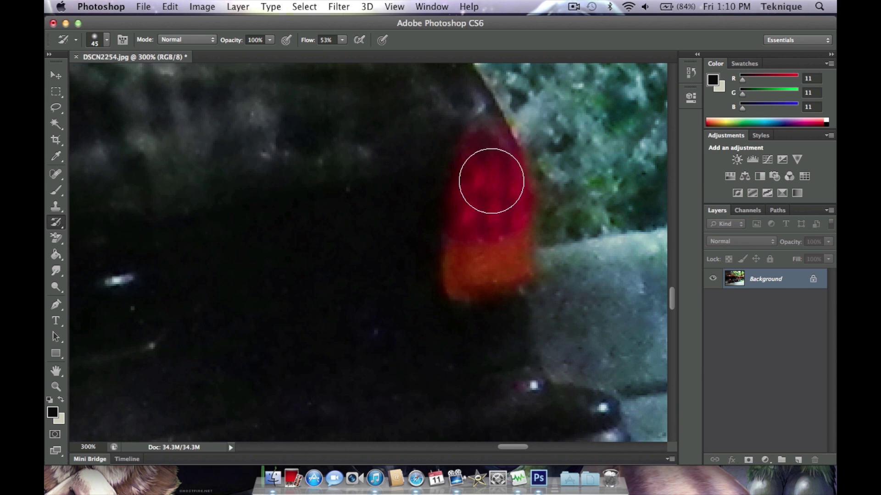
pyautogui.moveTo(490, 142); pyautogui.dragTo(477, 157)
pyautogui.press('[')
# Lower the History Brush opacity to 16%, faintly repaint the taillight's center, and reduce the brush to 10 px.
pyautogui.click(270, 40)
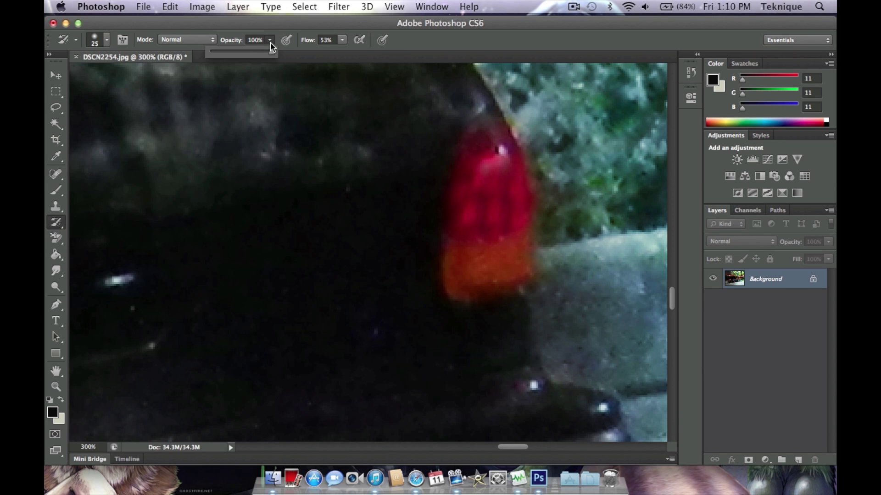
pyautogui.moveTo(269, 54); pyautogui.dragTo(220, 59)
pyautogui.click(490, 216)
pyautogui.moveTo(490, 216)
pyautogui.mouseDown()
pyautogui.moveTo(514, 219)
pyautogui.moveTo(508, 175)
pyautogui.moveTo(493, 168)
pyautogui.moveTo(482, 185)
pyautogui.moveTo(493, 209)
pyautogui.moveTo(490, 228)
pyautogui.mouseUp()
pyautogui.press('[')
pyautogui.press('[')
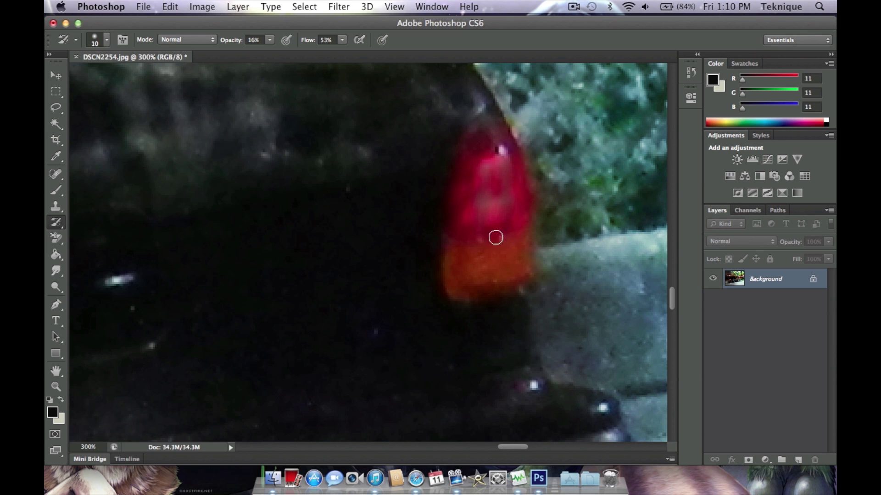
# Set the History Brush to 15 px and its opacity to 52%.
pyautogui.press(']')
pyautogui.click(270, 42)
pyautogui.moveTo(285, 56); pyautogui.dragTo(295, 56)
# Try to repaint the taillight's glow along its outline, and undo the recent strokes in its center.
pyautogui.click(531, 193)
pyautogui.moveTo(472, 150)
pyautogui.mouseDown()
pyautogui.moveTo(462, 241)
pyautogui.moveTo(516, 232)
pyautogui.moveTo(512, 155)
pyautogui.moveTo(496, 142)
pyautogui.moveTo(465, 170)
pyautogui.moveTo(494, 133)
pyautogui.moveTo(466, 191)
pyautogui.moveTo(463, 239)
pyautogui.moveTo(505, 226)
pyautogui.mouseUp()
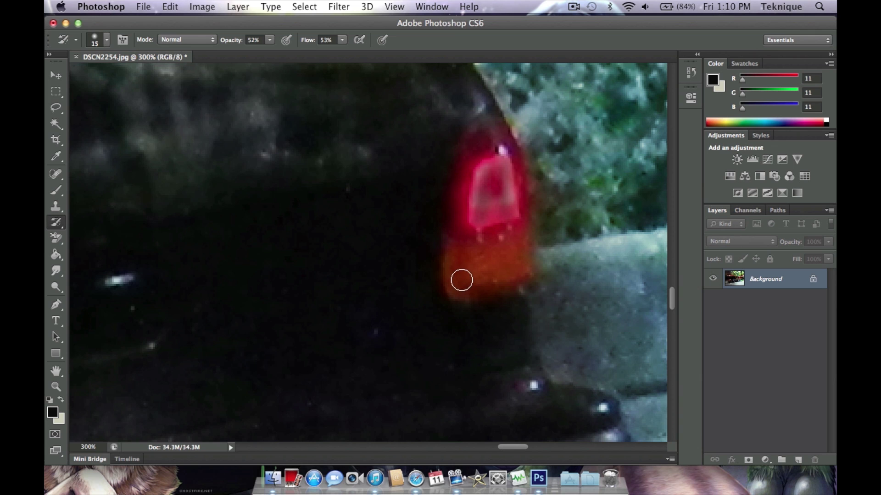
pyautogui.press('super+alt+z')
pyautogui.press('super+alt+z')
pyautogui.press('super+alt+z')
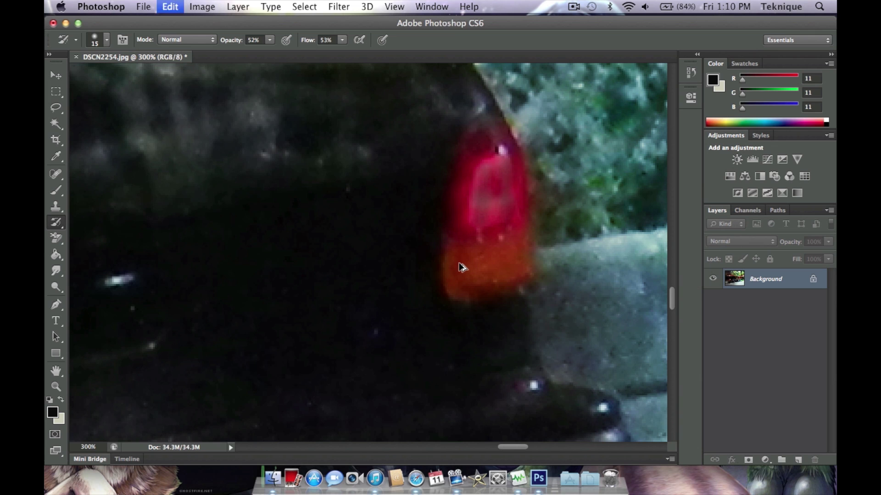
pyautogui.press('super+alt+z')
pyautogui.press('super+alt+z')
pyautogui.press('super+alt+z')
pyautogui.press('super+alt+z')
pyautogui.press('super+alt+z')
pyautogui.press('super+alt+z')
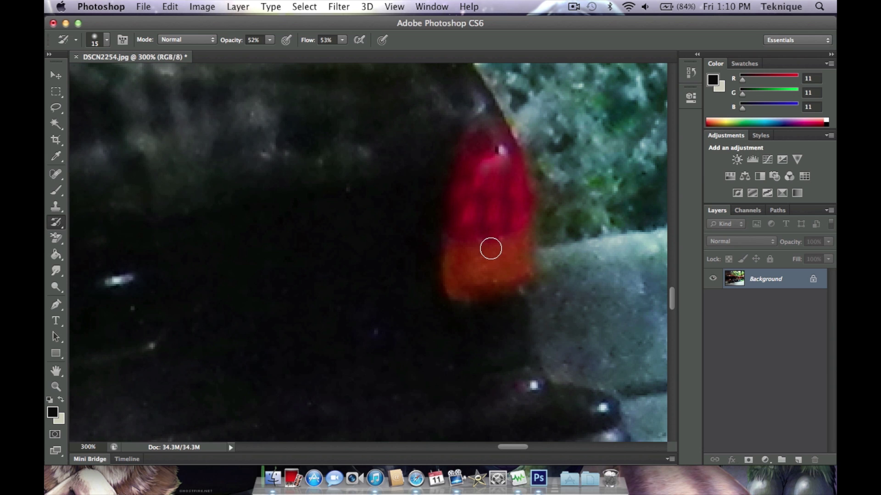
# Restore the original bright glow in the taillight's red section with a 25 px History Brush, undoing and repainting uneven strokes.
pyautogui.press(']')
pyautogui.press(']')
pyautogui.moveTo(493, 236)
pyautogui.mouseDown()
pyautogui.moveTo(498, 165)
pyautogui.moveTo(486, 142)
pyautogui.moveTo(504, 164)
pyautogui.moveTo(510, 211)
pyautogui.moveTo(505, 221)
pyautogui.moveTo(467, 226)
pyautogui.moveTo(490, 139)
pyautogui.moveTo(515, 197)
pyautogui.moveTo(518, 231)
pyautogui.moveTo(524, 185)
pyautogui.moveTo(500, 147)
pyautogui.moveTo(528, 226)
pyautogui.moveTo(525, 203)
pyautogui.moveTo(509, 223)
pyautogui.moveTo(470, 225)
pyautogui.moveTo(381, 186)
pyautogui.moveTo(491, 162)
pyautogui.mouseUp()
pyautogui.press('[')
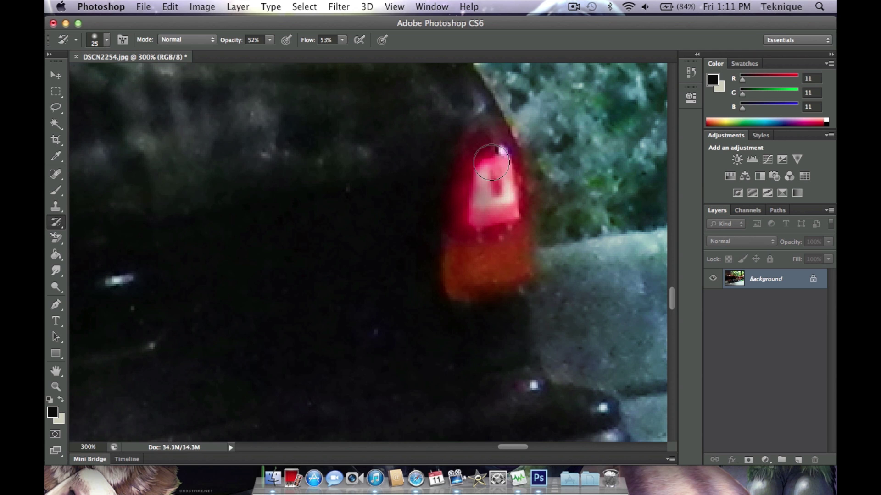
pyautogui.press('super+alt+z')
pyautogui.press('super+alt+z')
pyautogui.press('super+alt+z')
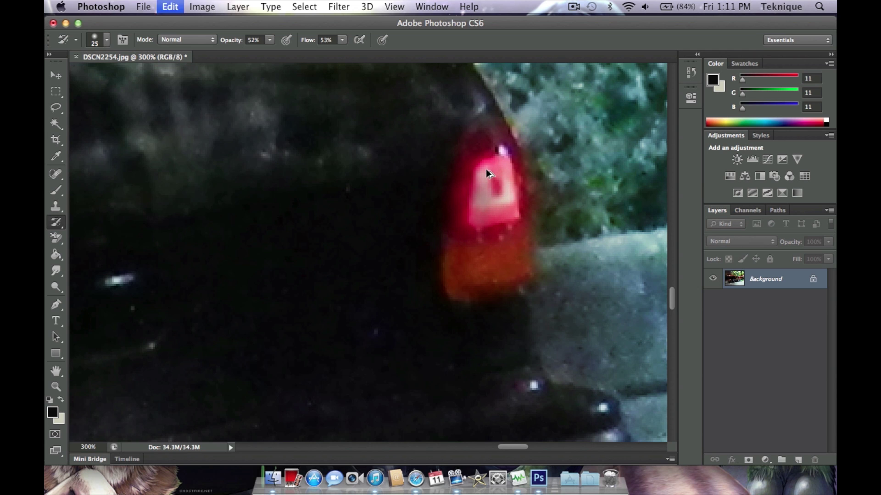
pyautogui.press('super+alt+z')
pyautogui.press('super+alt+z')
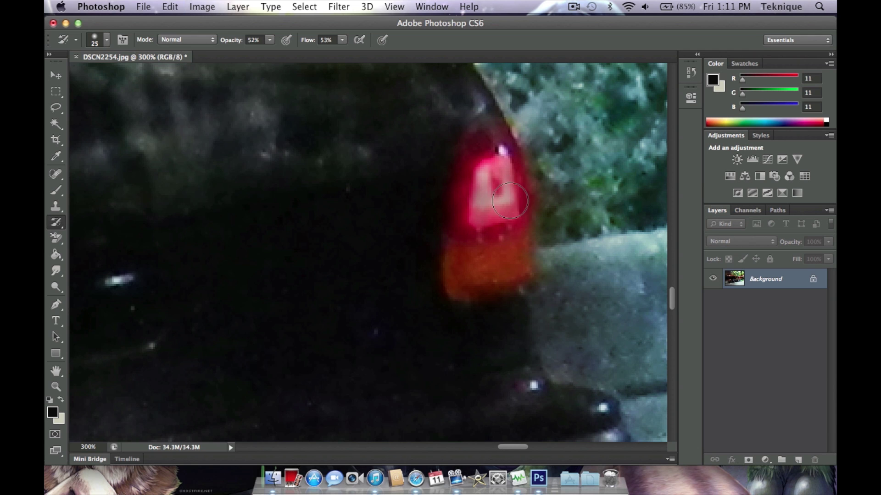
pyautogui.moveTo(509, 215)
pyautogui.mouseDown()
pyautogui.moveTo(502, 159)
pyautogui.moveTo(488, 140)
pyautogui.moveTo(471, 226)
pyautogui.moveTo(504, 222)
pyautogui.moveTo(507, 195)
pyautogui.moveTo(489, 156)
pyautogui.moveTo(478, 219)
pyautogui.moveTo(480, 184)
pyautogui.moveTo(470, 199)
pyautogui.mouseUp()
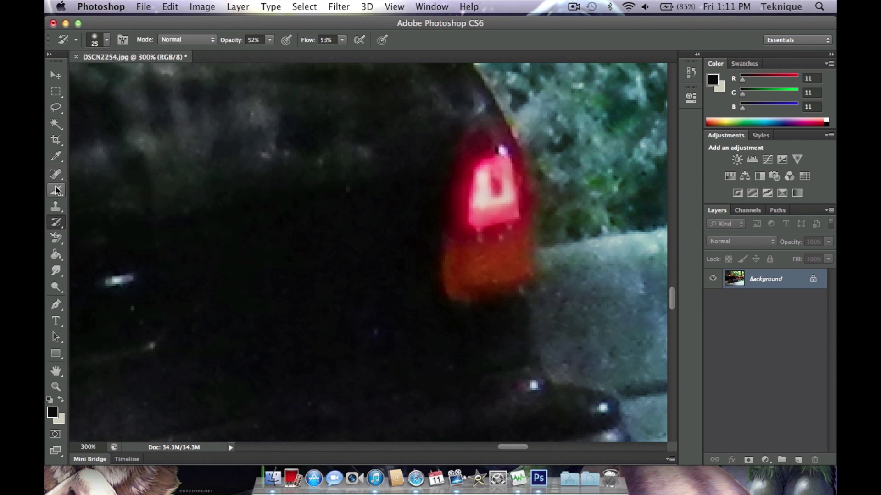
# Select the bright glowing center of the taillight with the Magic Wand, adding its inner and lower areas to the selection.
pyautogui.click(54, 129)
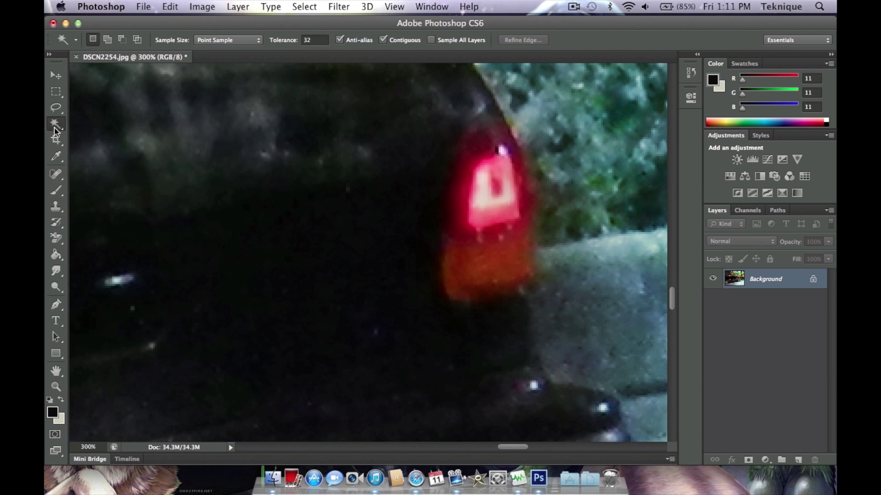
pyautogui.click(477, 182)
pyautogui.press('super+d')
pyautogui.press('shift')
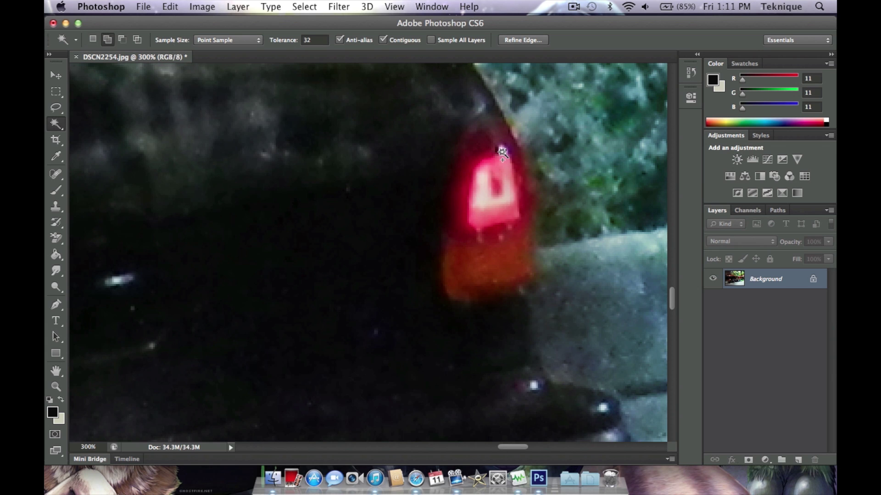
pyautogui.keyDown('shift'); pyautogui.click(498, 171); pyautogui.keyUp('shift')
pyautogui.keyDown('shift'); pyautogui.click(475, 222); pyautogui.keyUp('shift')
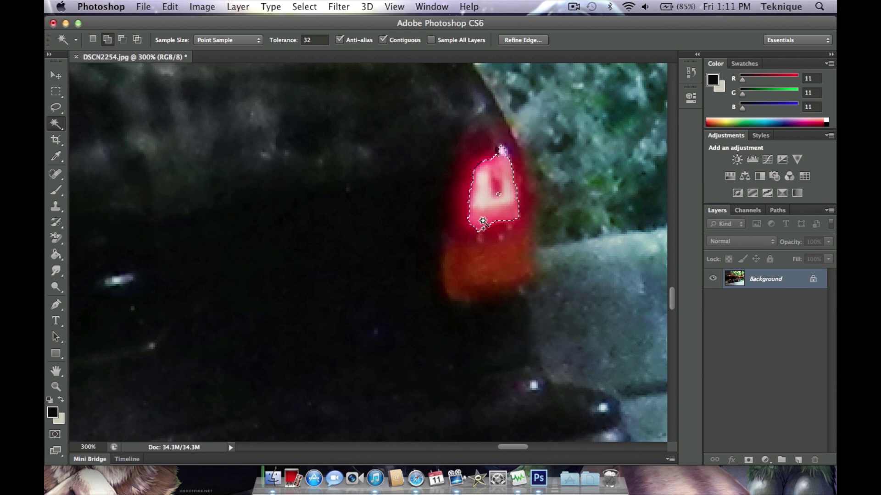
pyautogui.keyDown('shift'); pyautogui.click(511, 221); pyautogui.keyUp('shift')
pyautogui.keyDown('shift'); pyautogui.click(492, 158); pyautogui.keyUp('shift')
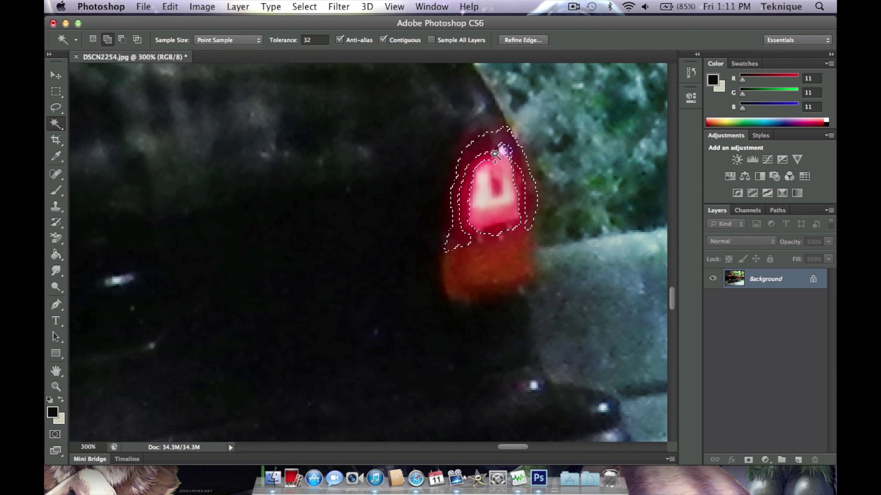
pyautogui.press('super+z')
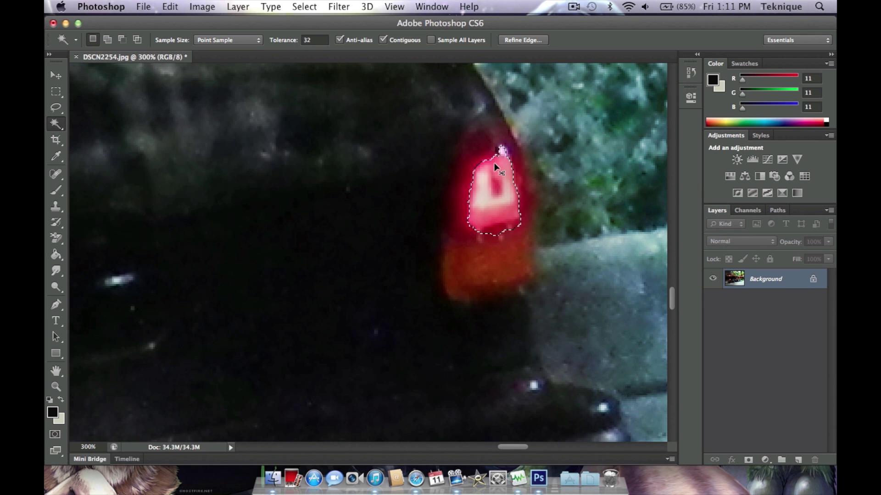
pyautogui.keyDown('shift'); pyautogui.click(496, 155); pyautogui.keyUp('shift')
pyautogui.press('super+z')
# Clear the selection and reselect the taillight's bright center with the Magic Wand, including its dark inner area and lower edge.
pyautogui.press('super+d')
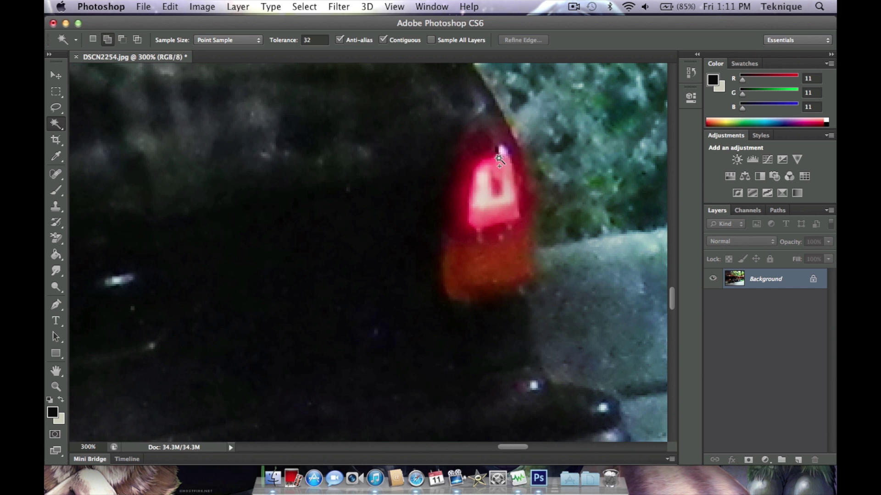
pyautogui.keyDown('shift'); pyautogui.click(501, 153); pyautogui.keyUp('shift')
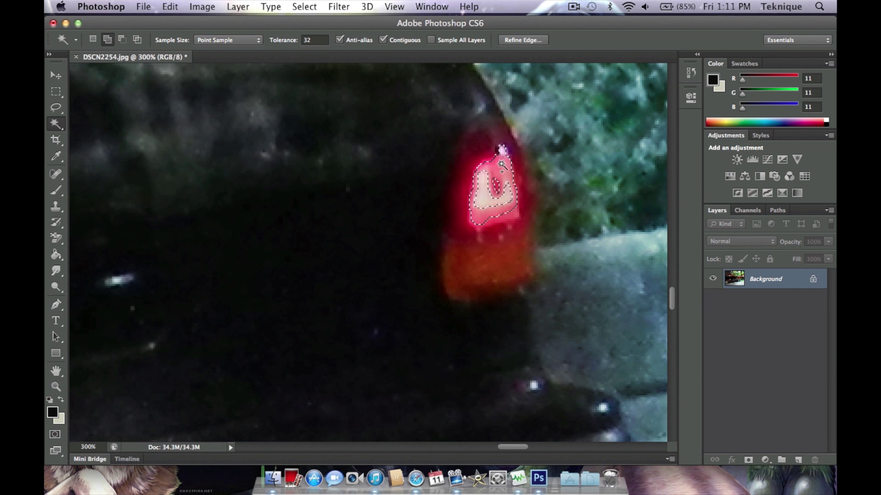
pyautogui.keyDown('shift'); pyautogui.click(499, 196); pyautogui.keyUp('shift')
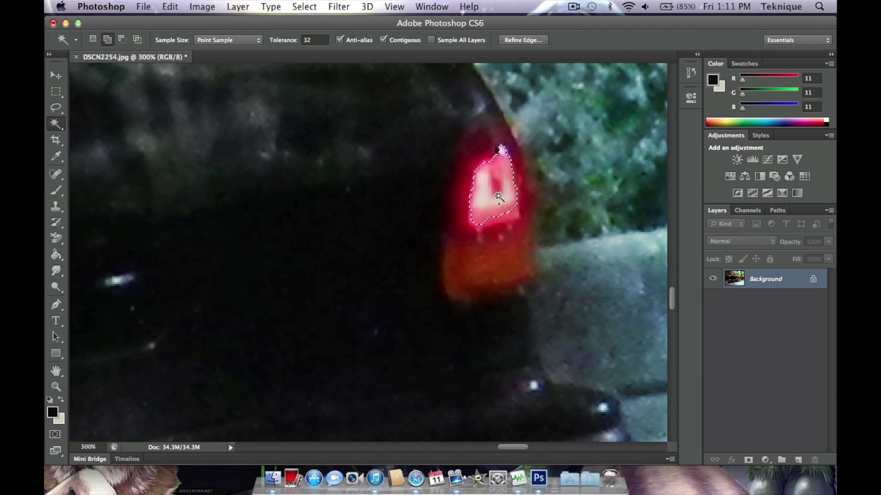
pyautogui.keyDown('shift'); pyautogui.click(494, 193); pyautogui.keyUp('shift')
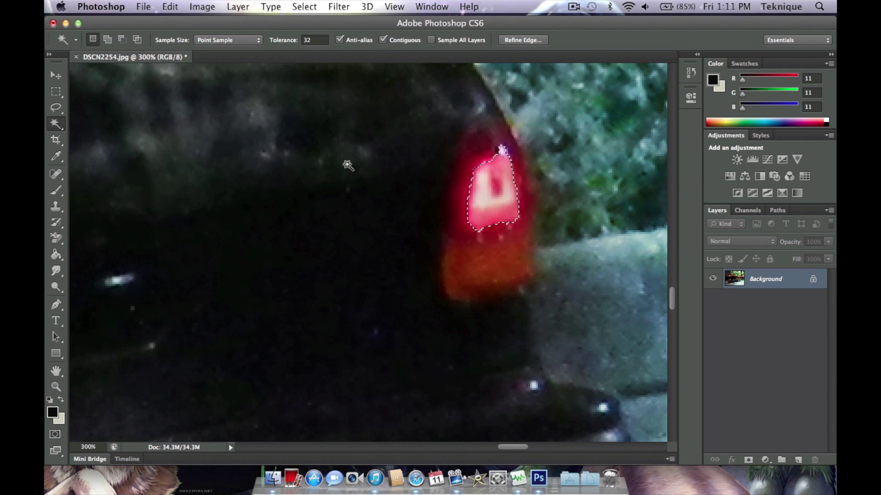
# Start a Selective Color adjustment on the selected taillight center, setting Reds to Black, Yellow and Magenta +100% and raising Cyan.
pyautogui.click(170, 7)
pyautogui.moveTo(203, 7)
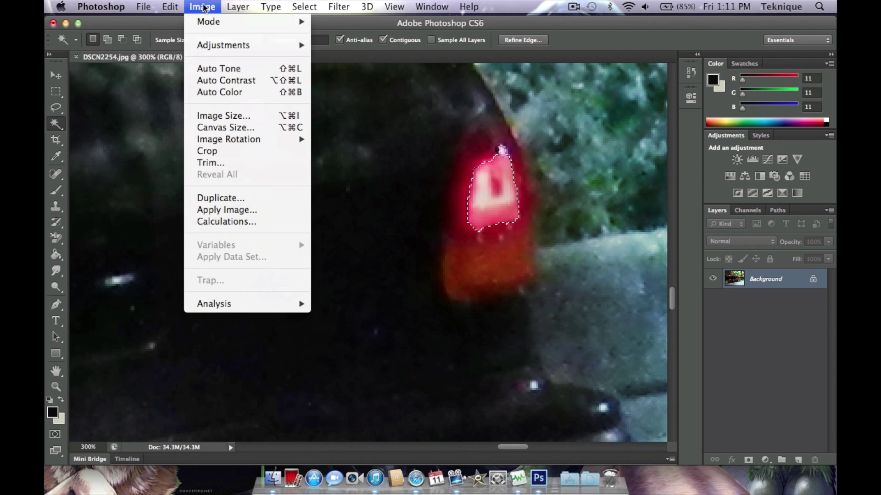
pyautogui.moveTo(230, 46)
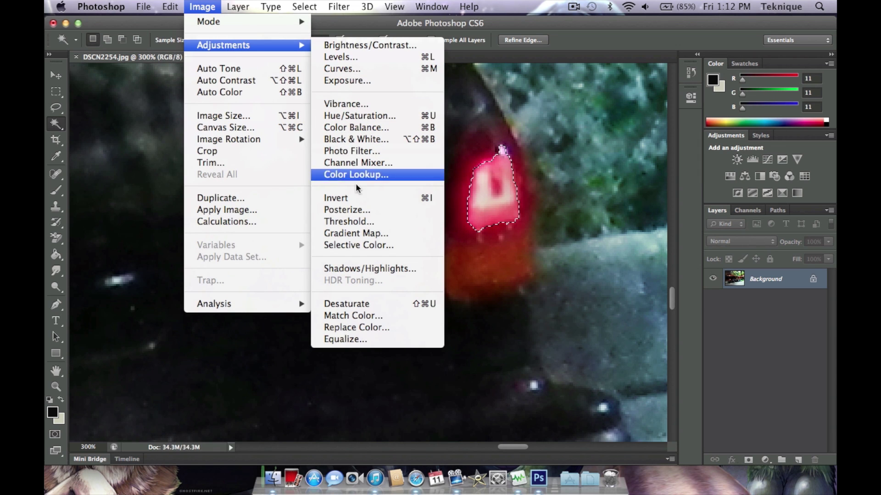
pyautogui.click(362, 246)
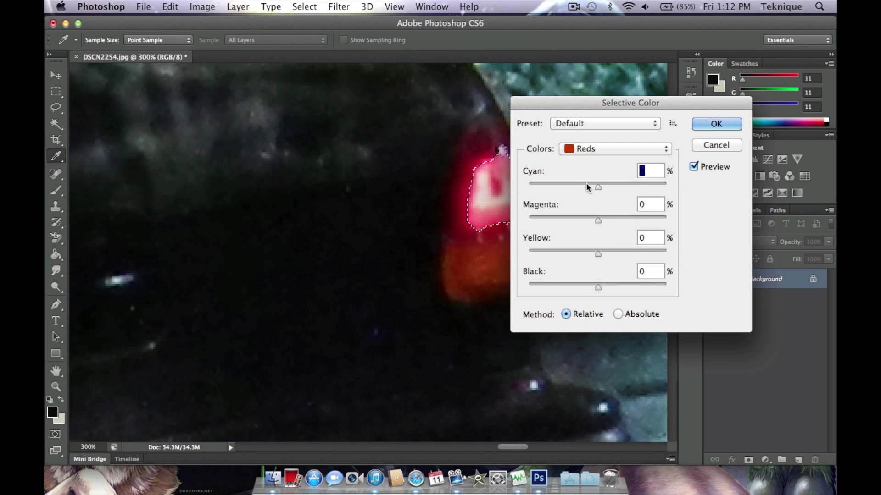
pyautogui.moveTo(596, 105); pyautogui.dragTo(238, 117)
pyautogui.moveTo(237, 302); pyautogui.dragTo(309, 304)
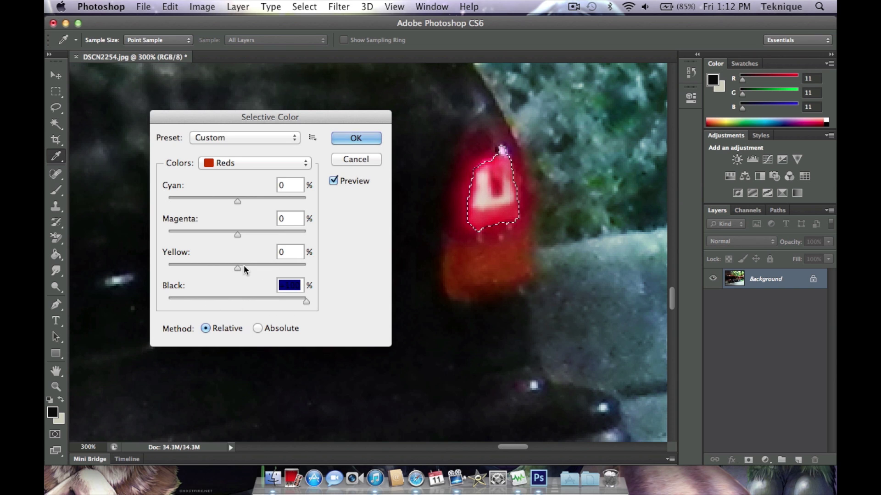
pyautogui.moveTo(237, 268); pyautogui.dragTo(306, 261)
pyautogui.moveTo(238, 234); pyautogui.dragTo(303, 236)
pyautogui.moveTo(237, 199); pyautogui.dragTo(290, 200)
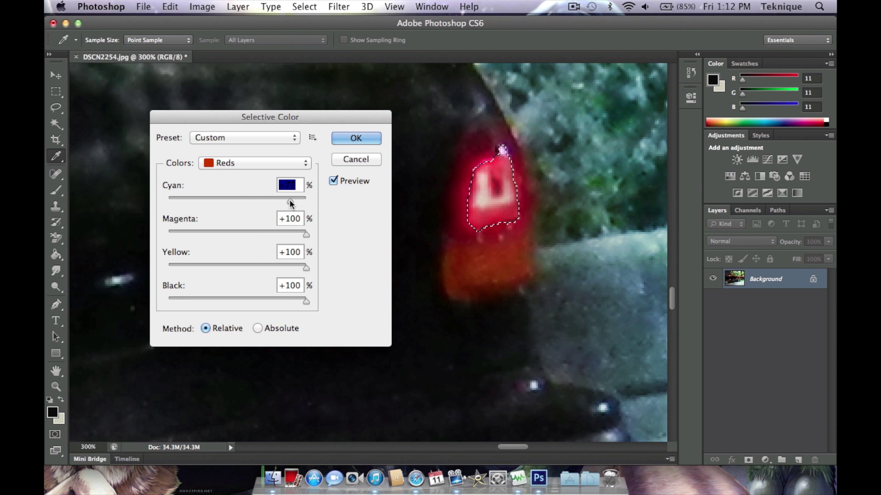
# Adjust the Whites in Selective Color to Cyan +98%, Magenta +100%, Yellow +100% and Black +78%.
pyautogui.click(286, 163)
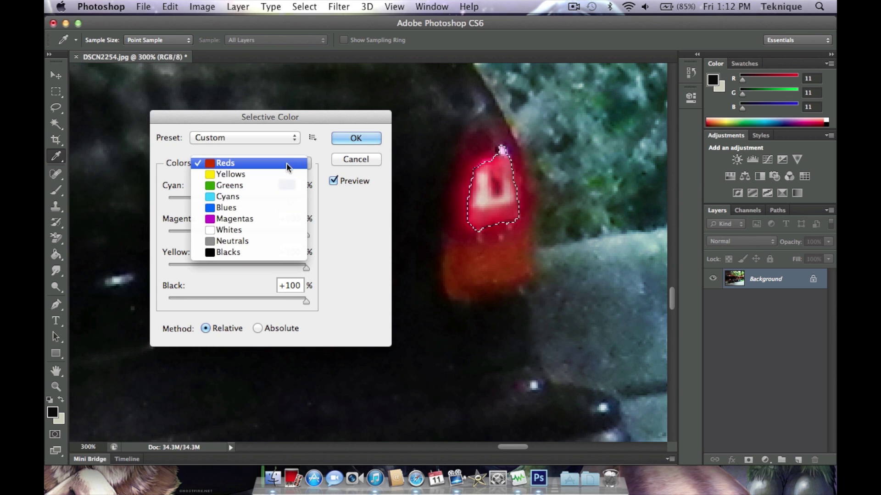
pyautogui.click(257, 231)
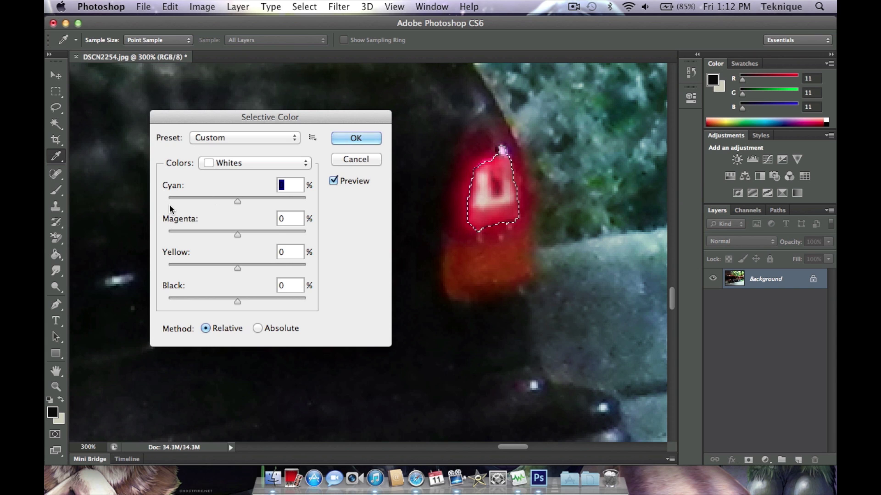
pyautogui.moveTo(240, 233); pyautogui.dragTo(302, 234)
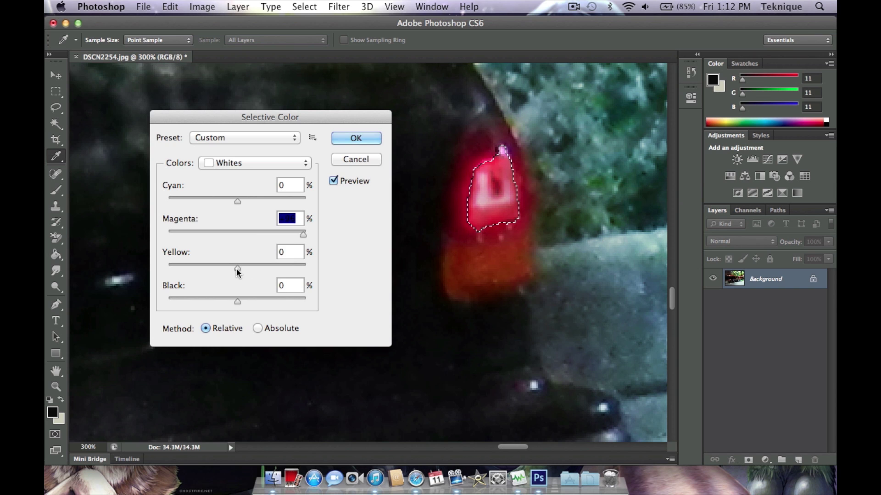
pyautogui.moveTo(237, 269); pyautogui.dragTo(292, 268)
pyautogui.moveTo(234, 304); pyautogui.dragTo(290, 298)
pyautogui.moveTo(292, 268); pyautogui.dragTo(331, 272)
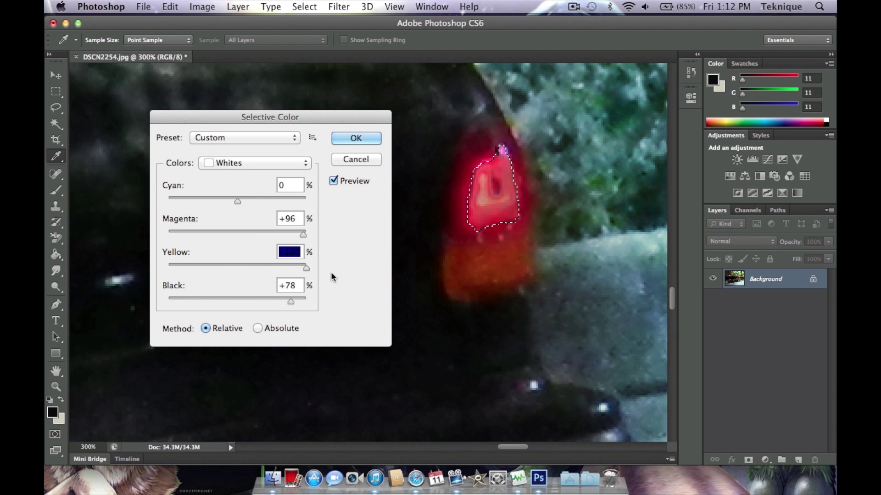
pyautogui.moveTo(236, 200); pyautogui.dragTo(326, 230)
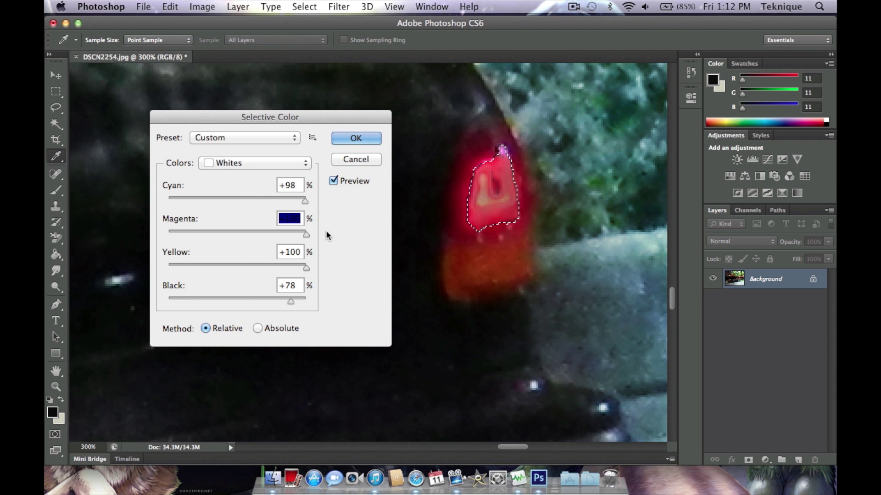
# Adjust the Yellows in Selective Color, setting Yellow to +92% and strongly raising Magenta and Black.
pyautogui.click(277, 137)
pyautogui.click(275, 139)
pyautogui.click(282, 163)
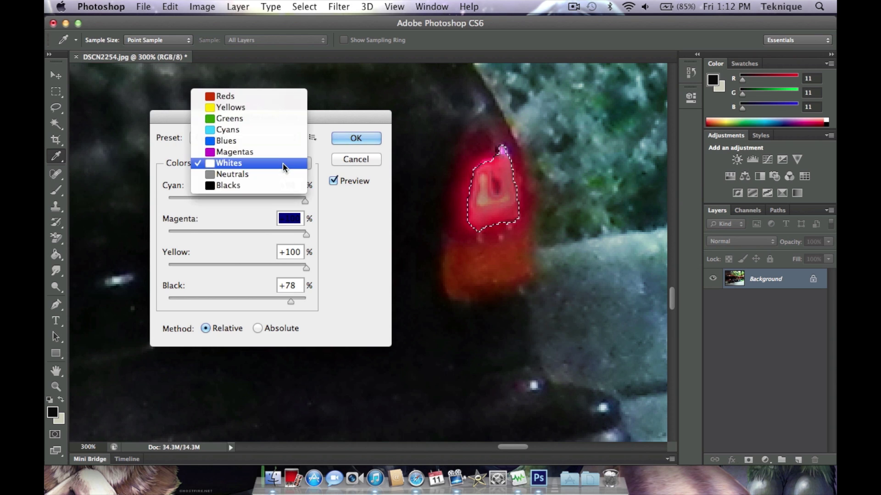
pyautogui.click(235, 113)
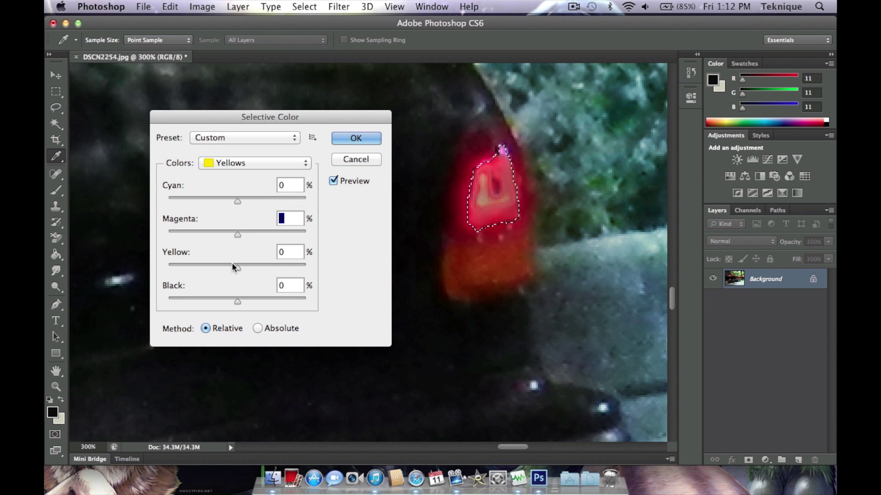
pyautogui.moveTo(236, 267); pyautogui.dragTo(305, 265)
pyautogui.moveTo(233, 233); pyautogui.dragTo(313, 236)
pyautogui.moveTo(240, 300); pyautogui.dragTo(299, 299)
# Adjust the Neutrals in Selective Color, setting Black to +64%, keeping Yellow at 0% and raising Magenta moderately.
pyautogui.click(259, 164)
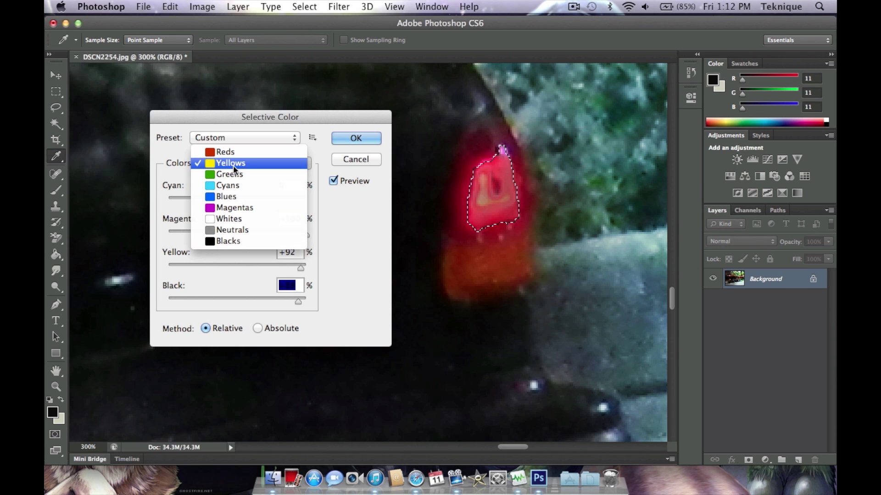
pyautogui.click(230, 230)
pyautogui.moveTo(238, 303); pyautogui.dragTo(291, 301)
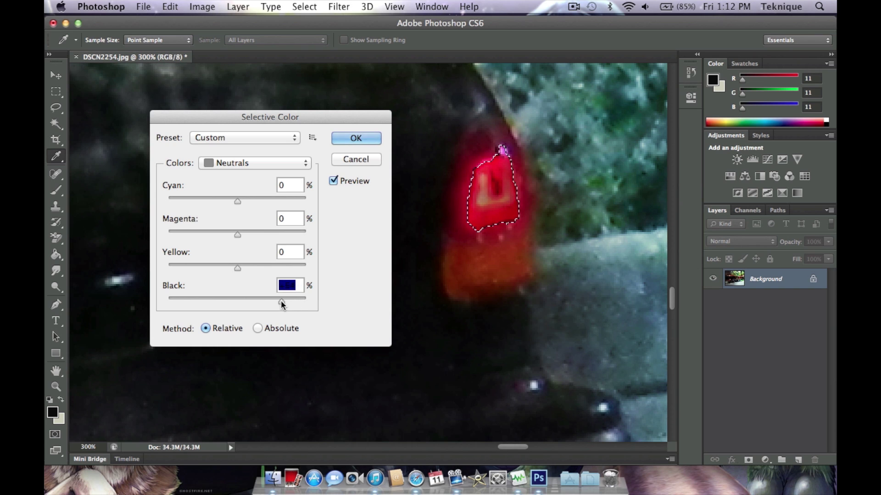
pyautogui.moveTo(236, 267)
pyautogui.mouseDown()
pyautogui.moveTo(271, 265)
pyautogui.moveTo(235, 268)
pyautogui.mouseUp()
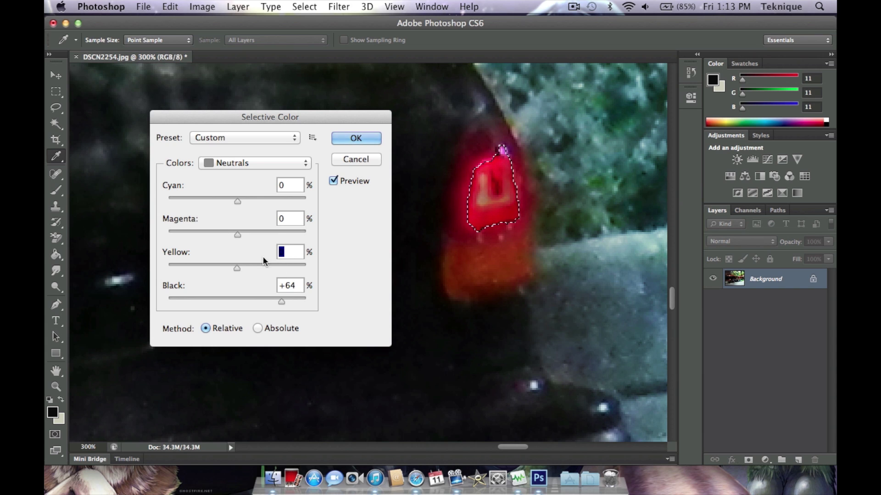
pyautogui.moveTo(237, 235); pyautogui.dragTo(266, 233)
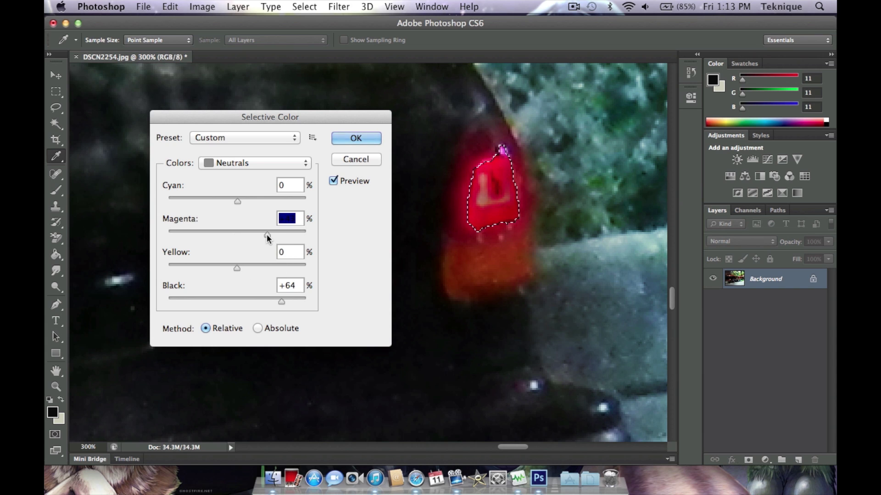
# Adjust the Blacks in Selective Color, setting Black to -48% and lowering Yellow.
pyautogui.click(280, 164)
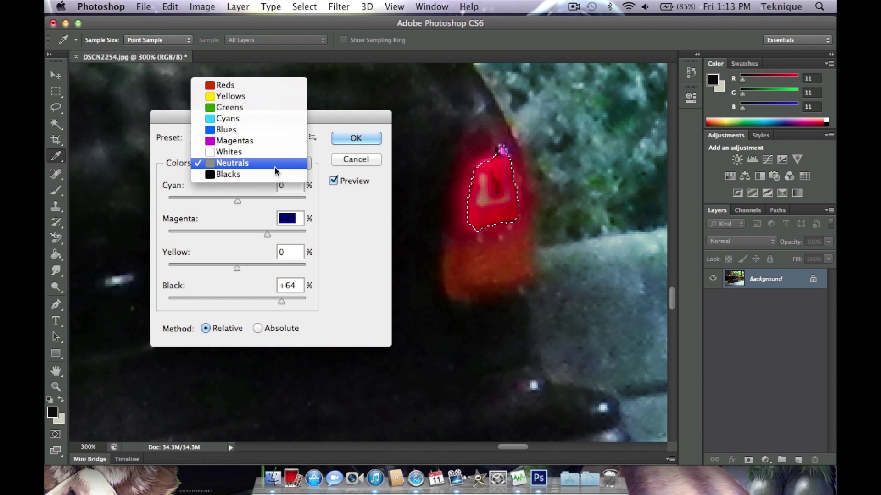
pyautogui.click(263, 174)
pyautogui.moveTo(240, 304); pyautogui.dragTo(200, 303)
pyautogui.moveTo(298, 298); pyautogui.dragTo(203, 299)
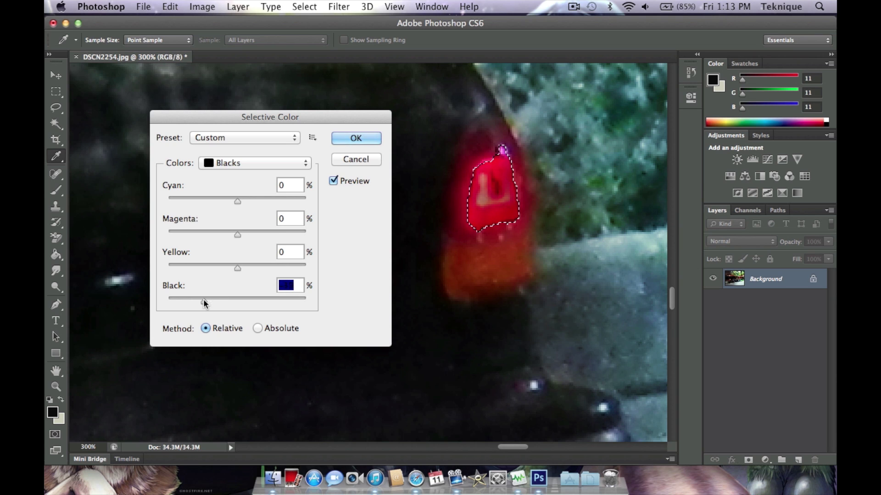
pyautogui.moveTo(238, 268); pyautogui.dragTo(208, 270)
# Raise Black for the Cyans and lower Black for the Blues, and apply the Selective Color adjustment.
pyautogui.click(277, 164)
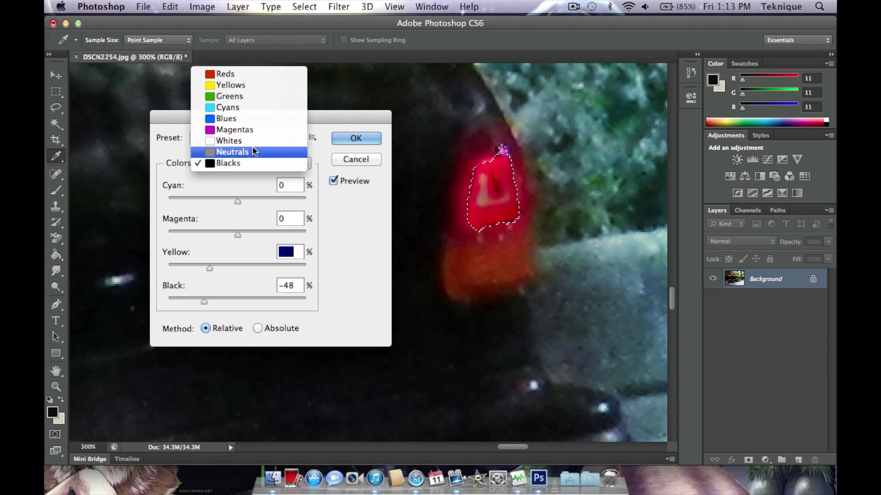
pyautogui.click(230, 108)
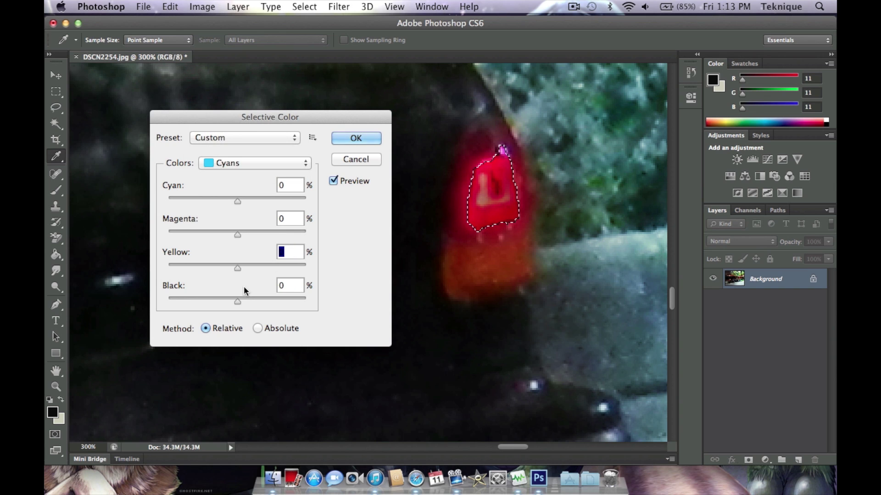
pyautogui.moveTo(239, 301); pyautogui.dragTo(260, 298)
pyautogui.click(275, 164)
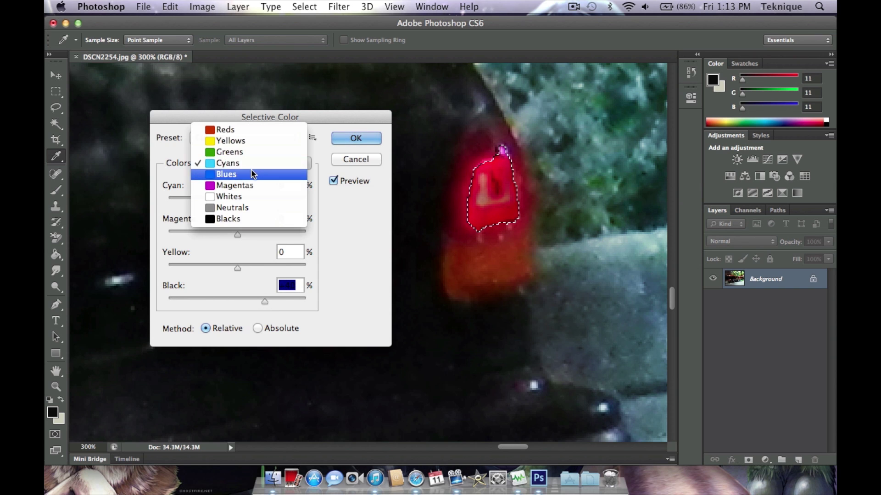
pyautogui.click(249, 178)
pyautogui.moveTo(238, 301); pyautogui.dragTo(200, 301)
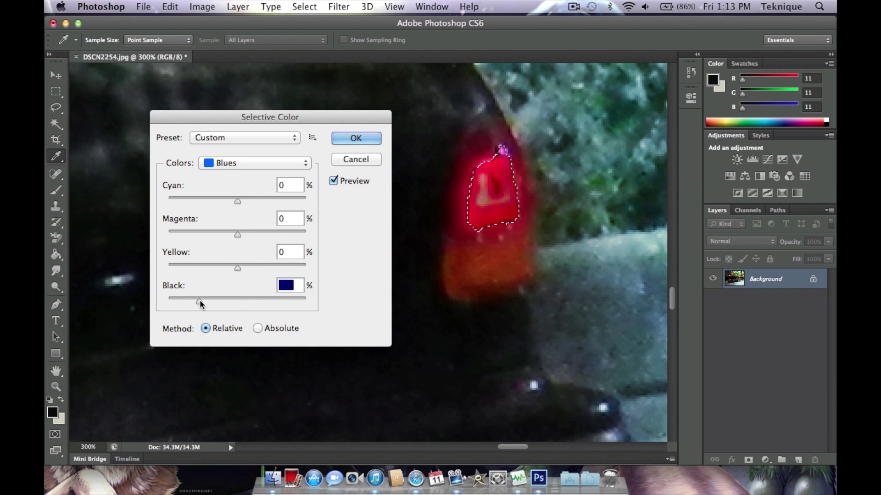
pyautogui.click(369, 139)
# Deselect the recolored taillight center.
pyautogui.press('w')
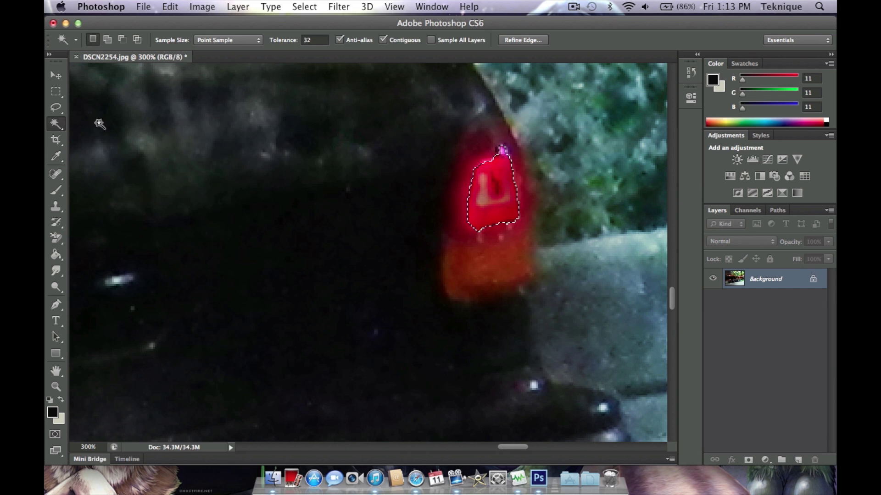
pyautogui.click(56, 91)
pyautogui.click(333, 183)
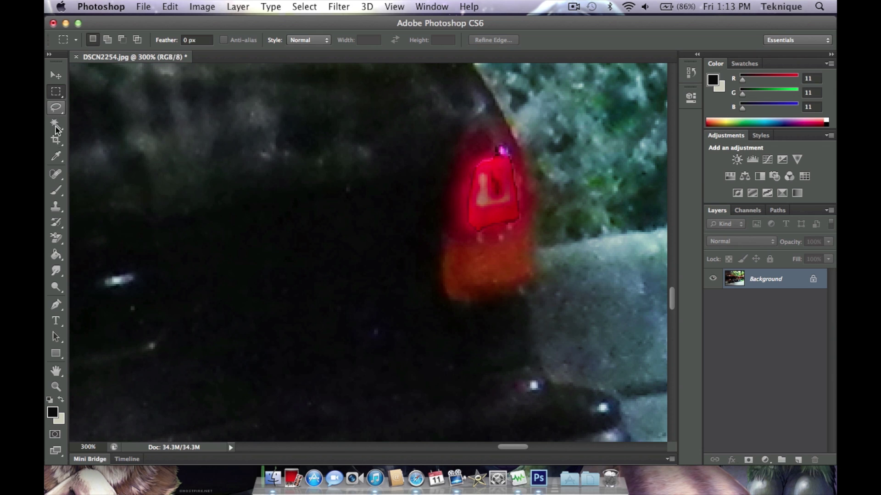
# Try to soften the hard edge around the recolored taillight center with a 9 px History Brush.
pyautogui.click(56, 190)
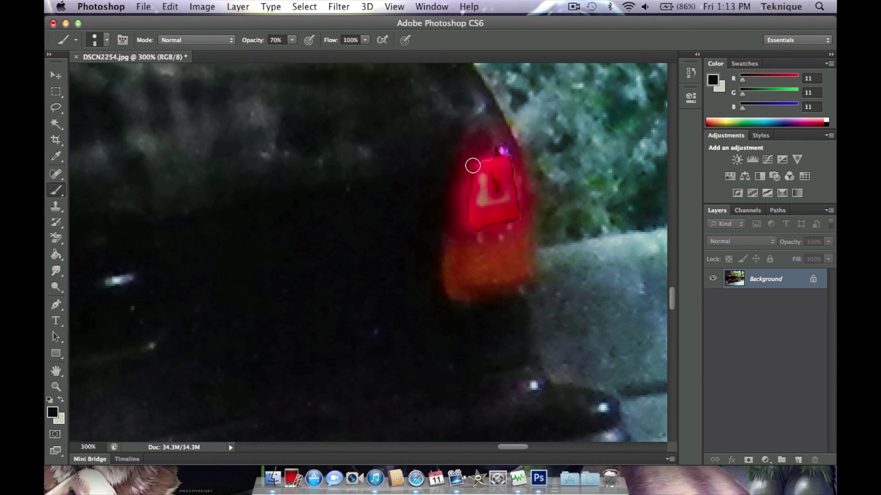
pyautogui.press('super+z')
pyautogui.rightClick(57, 195)
pyautogui.click(56, 222)
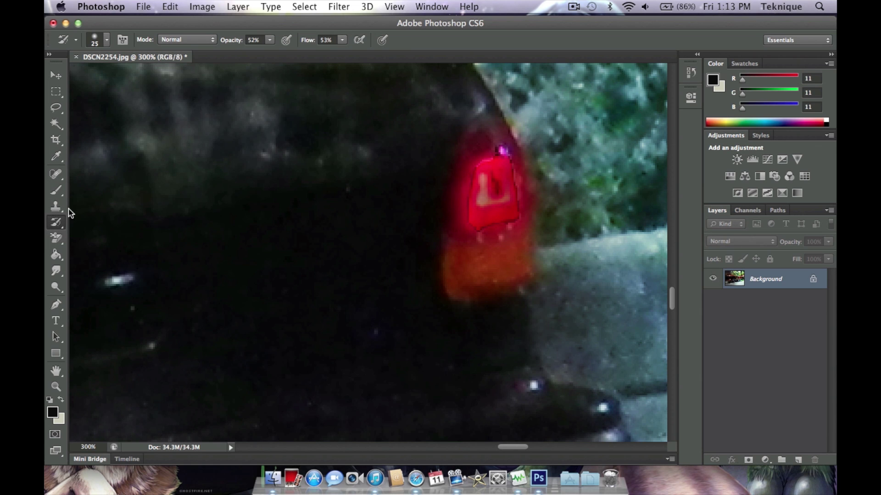
pyautogui.press('[')
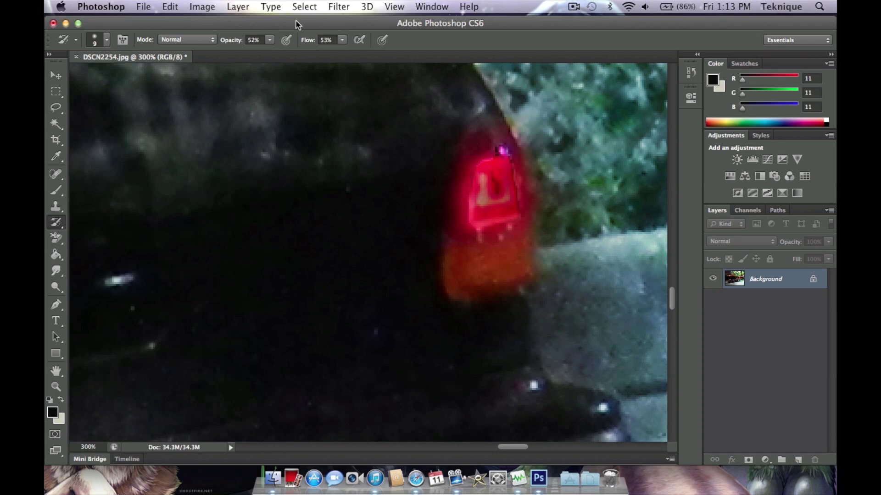
# Undo the History Brush strokes around the taillight center and the deselection before them.
pyautogui.press('super+z')
pyautogui.press('super+z')
pyautogui.press('super+z')
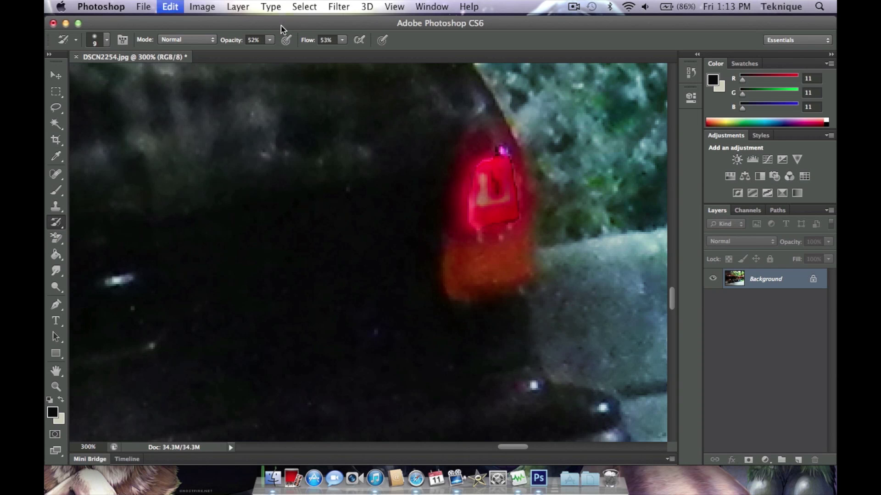
pyautogui.press('super+z')
pyautogui.press('super+z')
pyautogui.press('super+z')
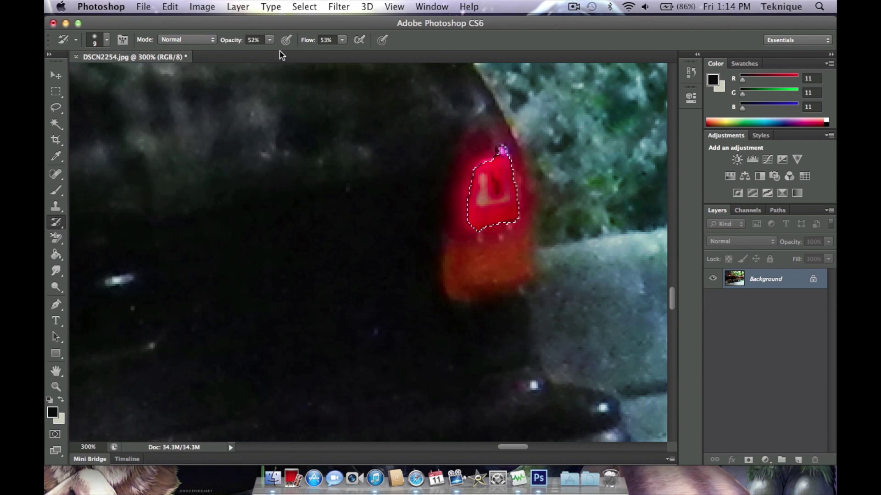
# Deselect the recolored taillight center and set up the Clone Stamp with a 10 px brush.
pyautogui.click(56, 91)
pyautogui.click(453, 202)
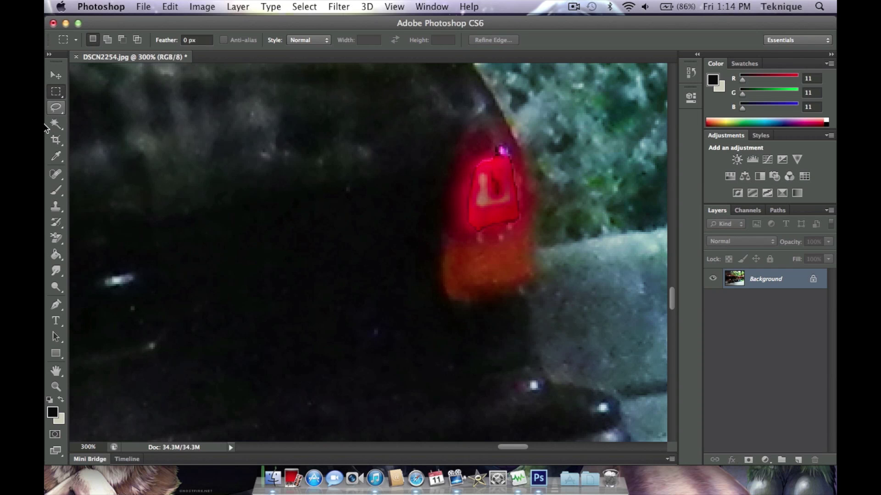
pyautogui.click(56, 206)
pyautogui.moveTo(464, 202); pyautogui.dragTo(476, 206)
pyautogui.hotkey('ctrl', 'z')
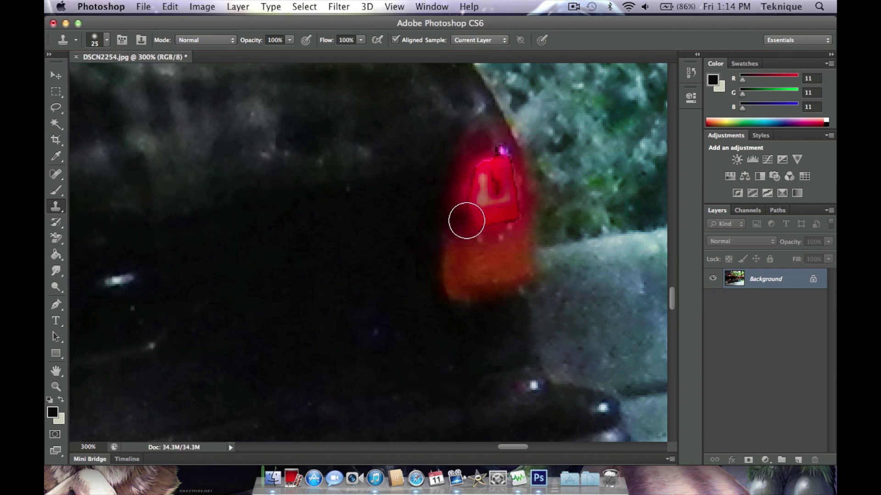
pyautogui.press('[')
pyautogui.press('[')
pyautogui.press('[')
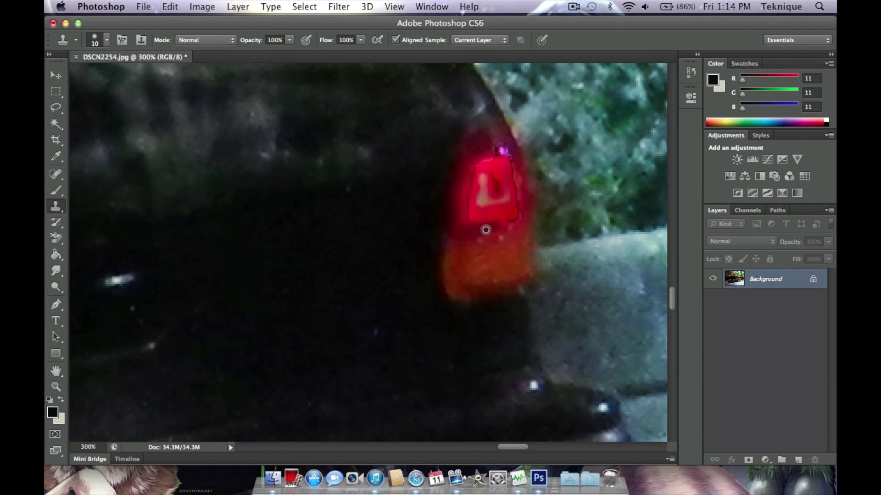
# Clone over the hard dark outline along the lower and left edges of the recolored taillight center.
pyautogui.moveTo(490, 228); pyautogui.dragTo(518, 220)
pyautogui.moveTo(475, 157); pyautogui.dragTo(468, 230)
pyautogui.moveTo(467, 209)
pyautogui.mouseDown()
pyautogui.moveTo(468, 220)
pyautogui.moveTo(472, 186)
pyautogui.mouseUp()
pyautogui.moveTo(467, 226)
pyautogui.mouseDown()
pyautogui.moveTo(470, 195)
pyautogui.moveTo(469, 228)
pyautogui.mouseUp()
# Clone the surrounding deep red over the lower-left corner and left border of the taillight center at close zoom.
pyautogui.press('super+equal')
pyautogui.press('super+equal')
pyautogui.press('super+equal')
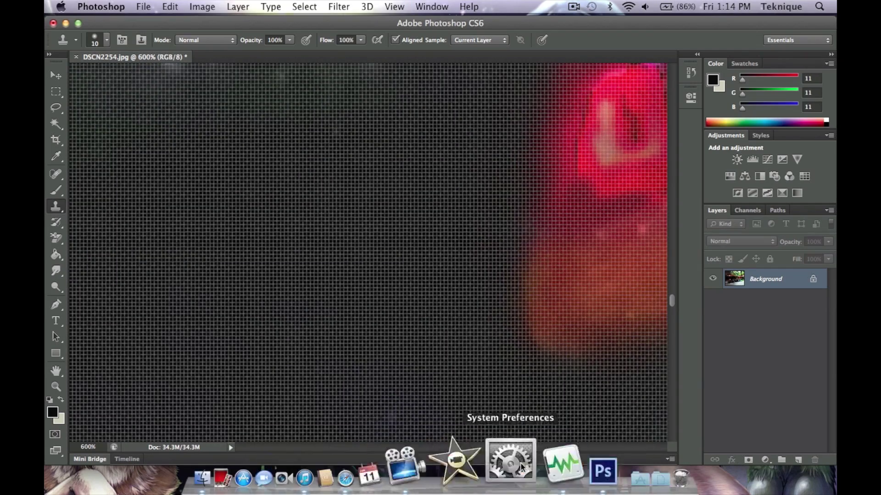
pyautogui.moveTo(516, 446); pyautogui.dragTo(520, 446)
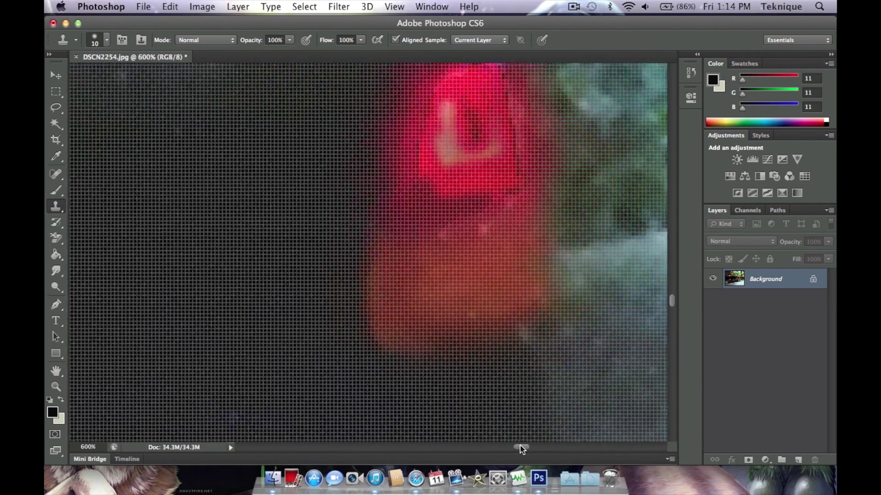
pyautogui.scroll(3, 509, 340)
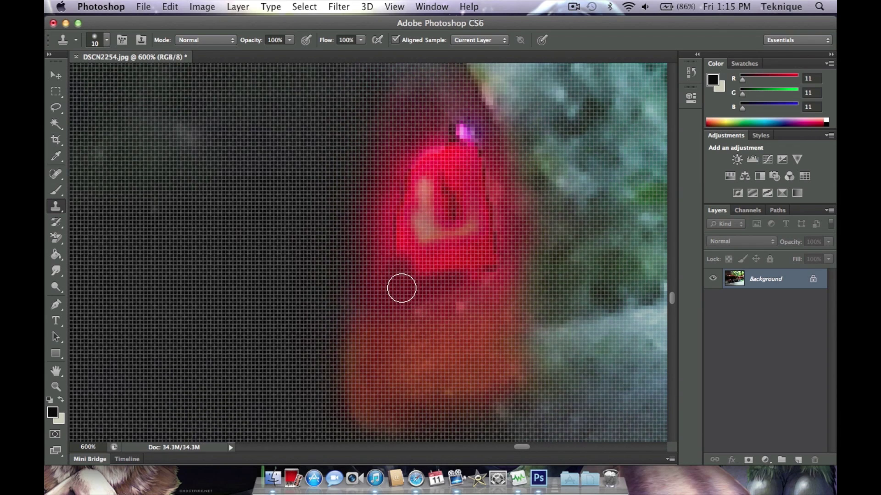
pyautogui.moveTo(402, 288)
pyautogui.mouseDown()
pyautogui.moveTo(396, 228)
pyautogui.moveTo(390, 262)
pyautogui.moveTo(393, 214)
pyautogui.moveTo(387, 246)
pyautogui.moveTo(397, 207)
pyautogui.moveTo(391, 256)
pyautogui.moveTo(398, 199)
pyautogui.moveTo(393, 225)
pyautogui.mouseUp()
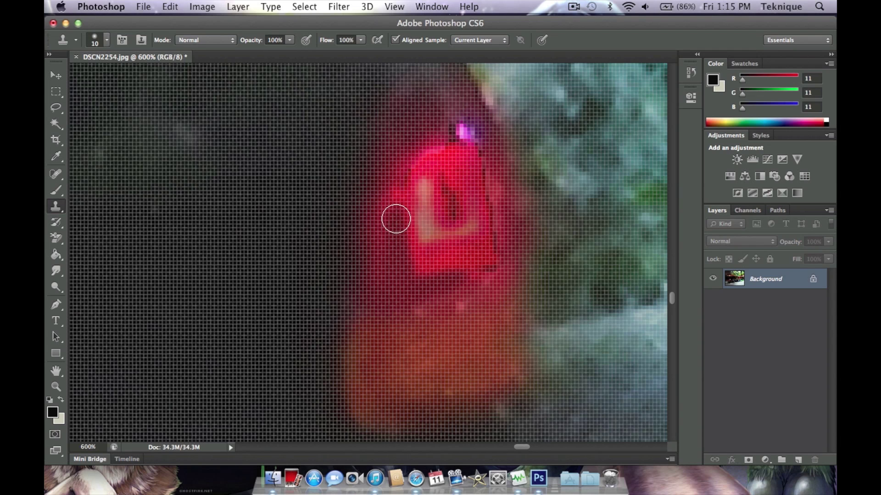
pyautogui.moveTo(388, 245)
pyautogui.mouseDown()
pyautogui.moveTo(388, 211)
pyautogui.moveTo(381, 287)
pyautogui.moveTo(381, 275)
pyautogui.mouseUp()
# Replace the bright red glow along the taillight's left side with cloned darker red, starting with a 6 px brush.
pyautogui.press('super+minus')
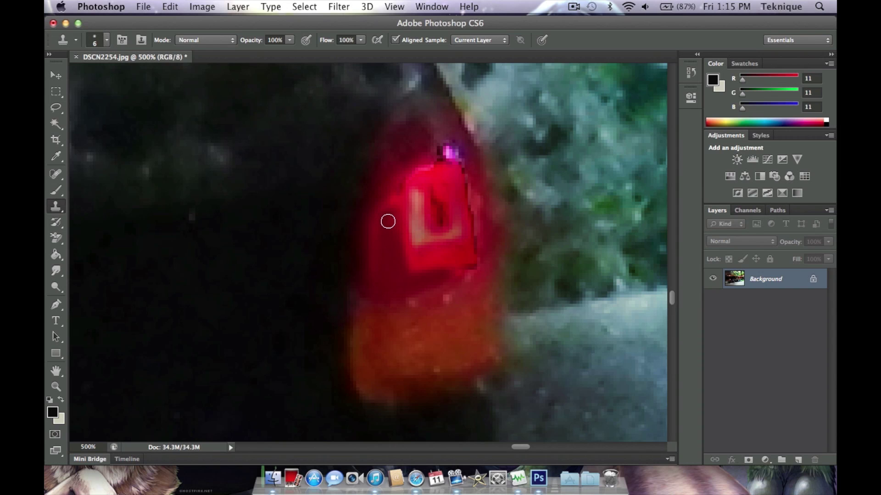
pyautogui.moveTo(389, 209); pyautogui.dragTo(399, 171)
pyautogui.moveTo(389, 212); pyautogui.dragTo(392, 195)
pyautogui.keyDown('alt'); pyautogui.click(388, 251); pyautogui.keyUp('alt')
pyautogui.moveTo(375, 287)
pyautogui.mouseDown()
pyautogui.moveTo(380, 240)
pyautogui.moveTo(370, 251)
pyautogui.moveTo(374, 282)
pyautogui.mouseUp()
pyautogui.press(']')
pyautogui.keyDown('alt'); pyautogui.click(385, 280); pyautogui.keyUp('alt')
pyautogui.moveTo(378, 273)
pyautogui.mouseDown()
pyautogui.moveTo(380, 215)
pyautogui.moveTo(386, 278)
pyautogui.moveTo(380, 214)
pyautogui.moveTo(390, 162)
pyautogui.moveTo(382, 217)
pyautogui.moveTo(391, 207)
pyautogui.moveTo(394, 156)
pyautogui.moveTo(379, 220)
pyautogui.mouseUp()
# Clone the dark red from the taillight's top down its left side with a 10 px Clone Stamp.
pyautogui.press(']')
pyautogui.press(']')
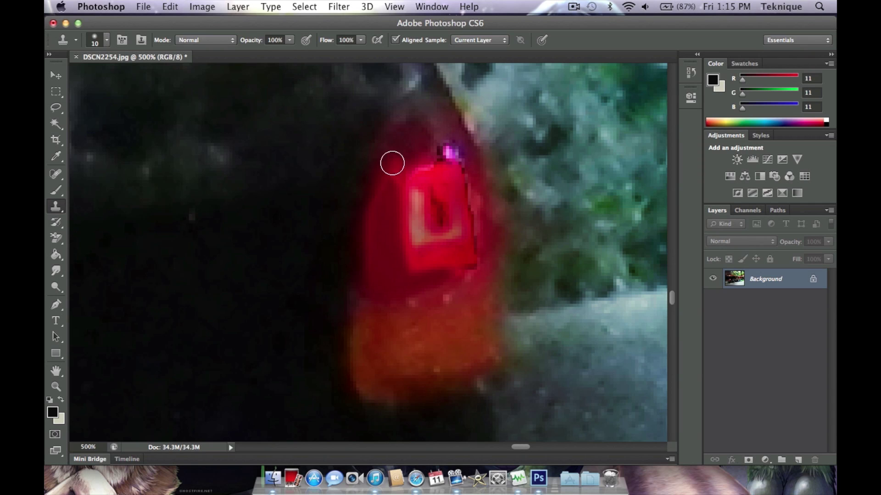
pyautogui.keyDown('alt'); pyautogui.click(405, 143); pyautogui.keyUp('alt')
pyautogui.click(383, 180)
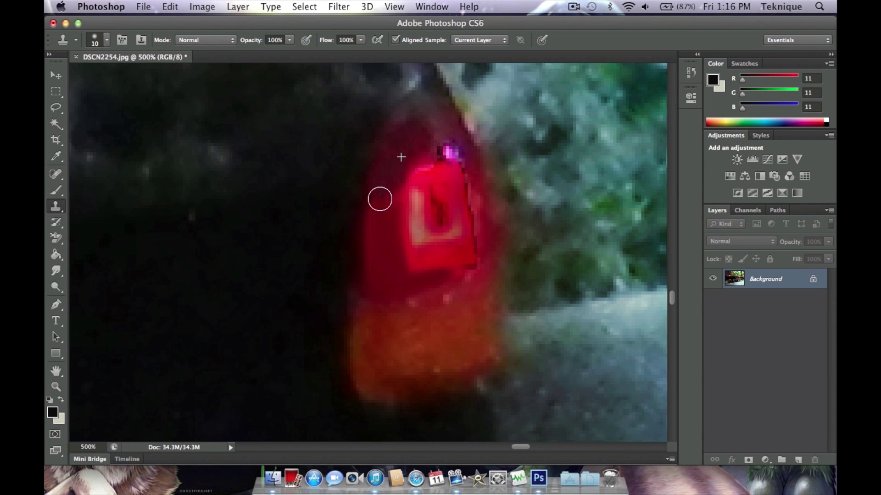
pyautogui.moveTo(389, 201)
pyautogui.mouseDown()
pyautogui.moveTo(398, 157)
pyautogui.moveTo(375, 179)
pyautogui.moveTo(372, 231)
pyautogui.moveTo(382, 176)
pyautogui.moveTo(371, 211)
pyautogui.moveTo(370, 232)
pyautogui.moveTo(379, 190)
pyautogui.moveTo(387, 237)
pyautogui.mouseUp()
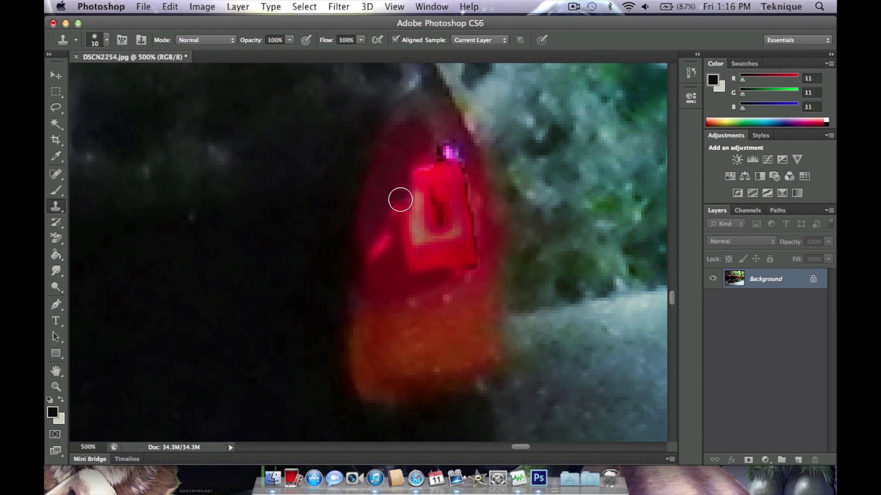
pyautogui.moveTo(397, 214); pyautogui.dragTo(398, 193)
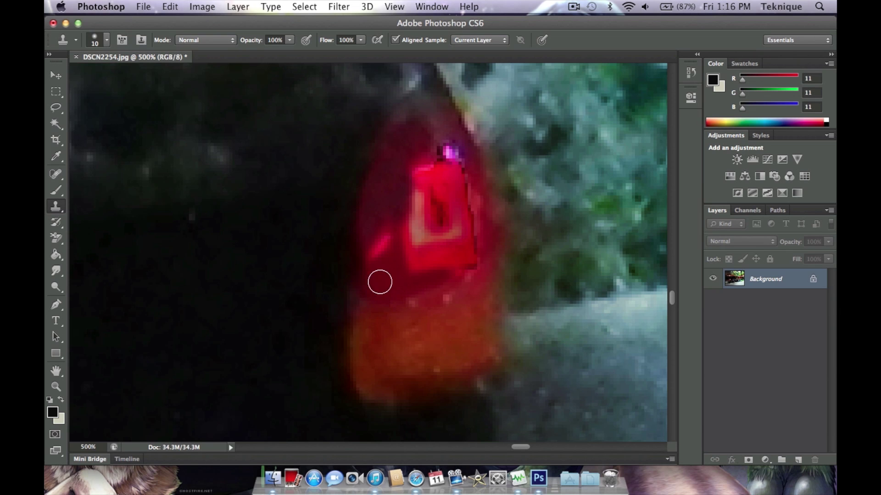
# Clone away the bright red streak on the taillight's left side using red sampled just below it.
pyautogui.keyDown('alt'); pyautogui.click(385, 282); pyautogui.keyUp('alt')
pyautogui.click(383, 242)
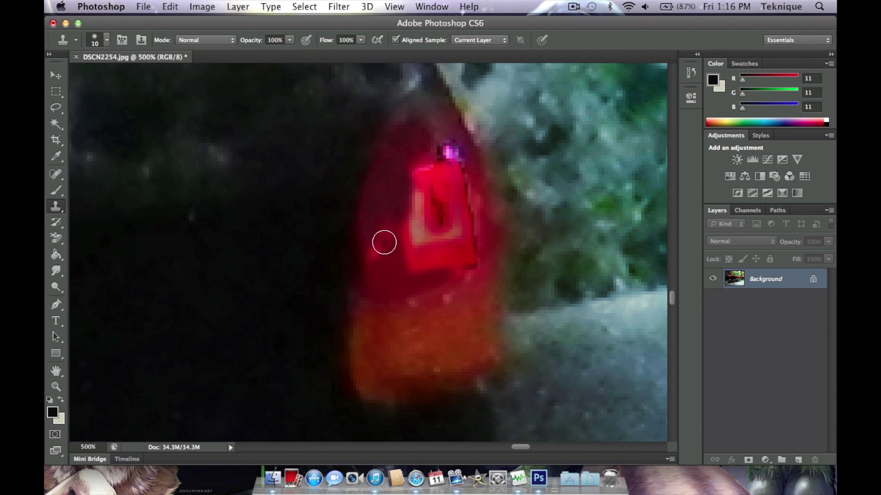
pyautogui.click(379, 249)
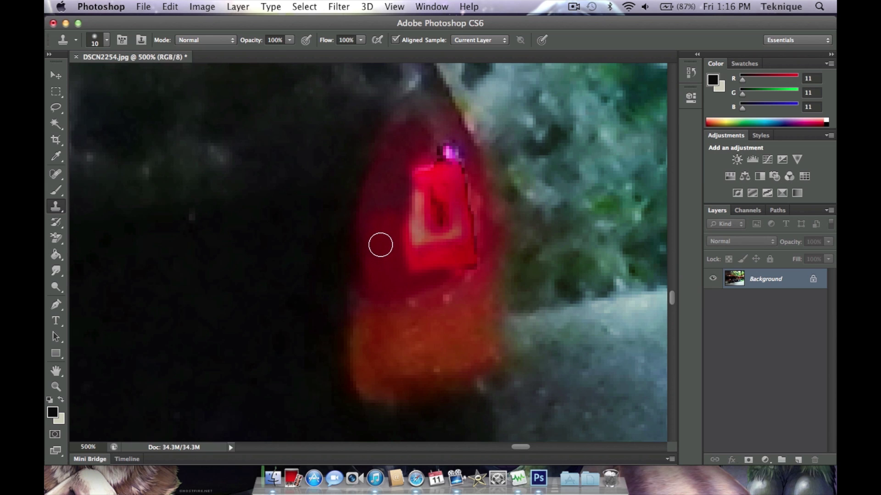
# Even out the taillight's upper-left area with red cloned from lower down, undoing the dab that leaves a bright spot.
pyautogui.keyDown('alt'); pyautogui.click(381, 245); pyautogui.keyUp('alt')
pyautogui.keyDown('alt'); pyautogui.click(385, 267); pyautogui.keyUp('alt')
pyautogui.moveTo(395, 200); pyautogui.dragTo(369, 210)
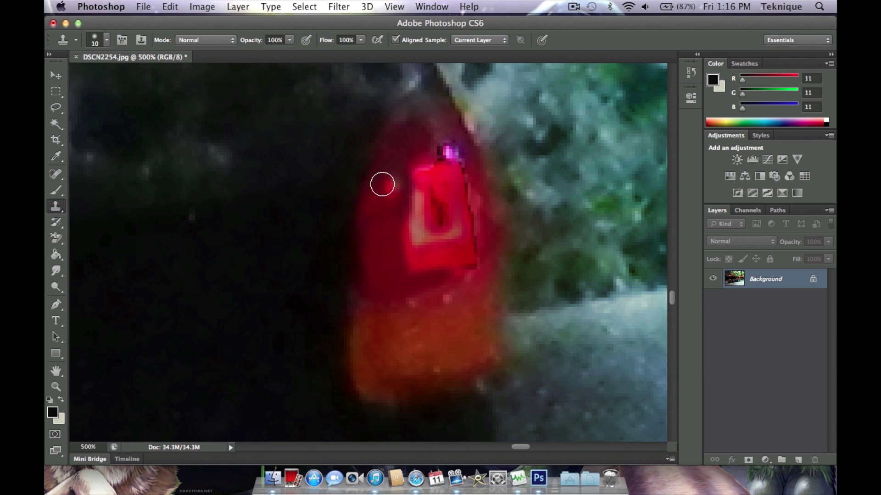
pyautogui.click(387, 179)
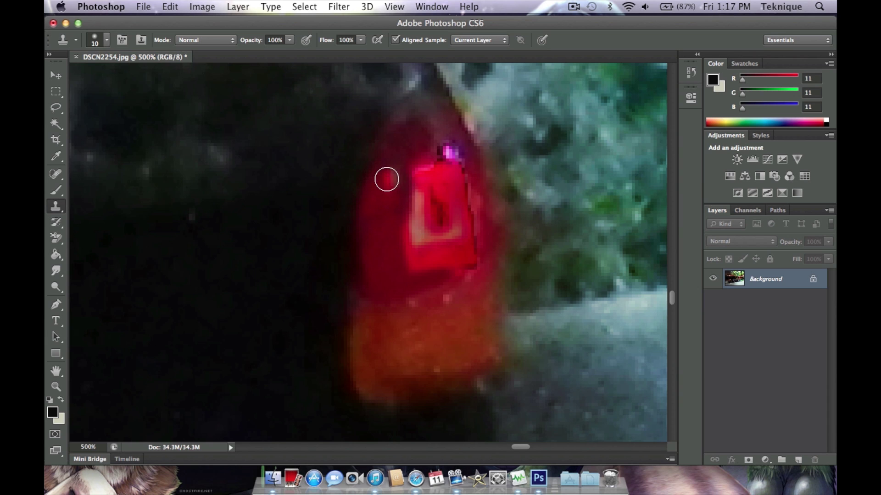
pyautogui.press('super+z')
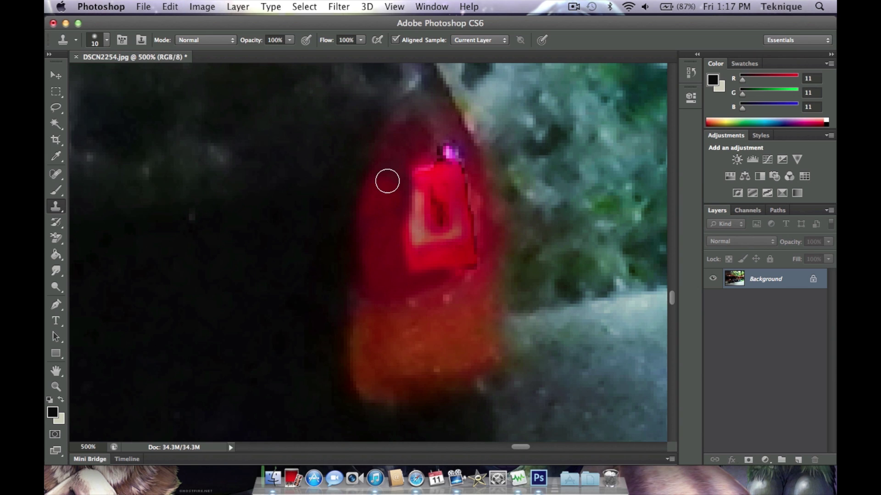
pyautogui.moveTo(387, 169); pyautogui.dragTo(398, 225)
# Cover the left half of the bright taillight center with dark red cloned from just below it.
pyautogui.keyDown('alt'); pyautogui.click(392, 272); pyautogui.keyUp('alt')
pyautogui.moveTo(408, 263); pyautogui.dragTo(413, 161)
pyautogui.keyDown('alt'); pyautogui.click(405, 277); pyautogui.keyUp('alt')
pyautogui.moveTo(417, 274); pyautogui.dragTo(422, 157)
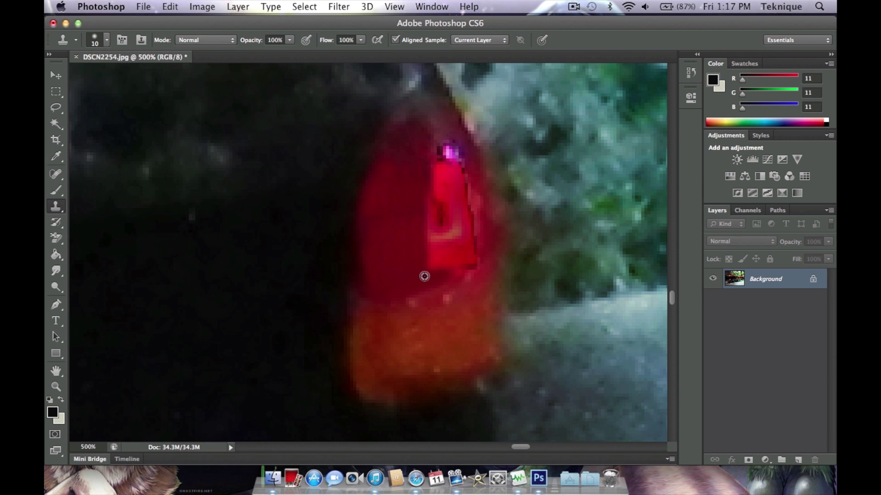
# Clone dark red over the remaining right half of the bright center, including the purple highlight and dark outline.
pyautogui.moveTo(429, 280); pyautogui.dragTo(430, 192)
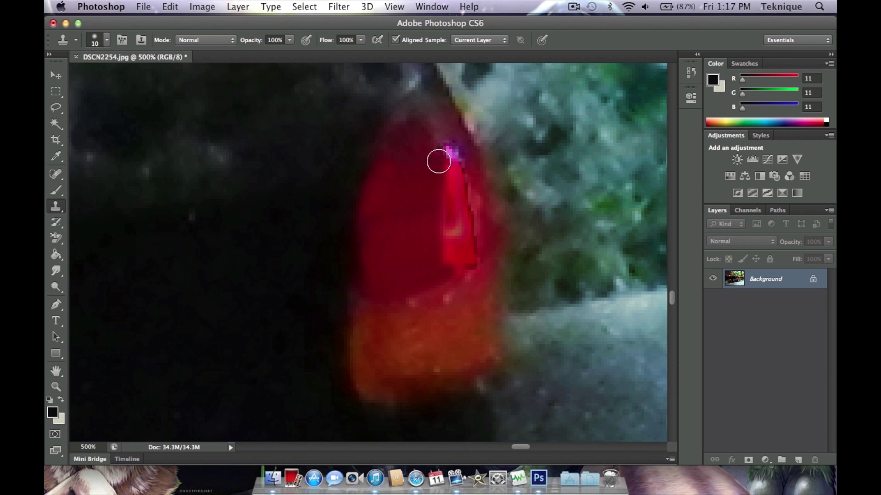
pyautogui.moveTo(447, 191)
pyautogui.mouseDown()
pyautogui.moveTo(436, 249)
pyautogui.moveTo(421, 268)
pyautogui.moveTo(446, 262)
pyautogui.moveTo(446, 155)
pyautogui.mouseUp()
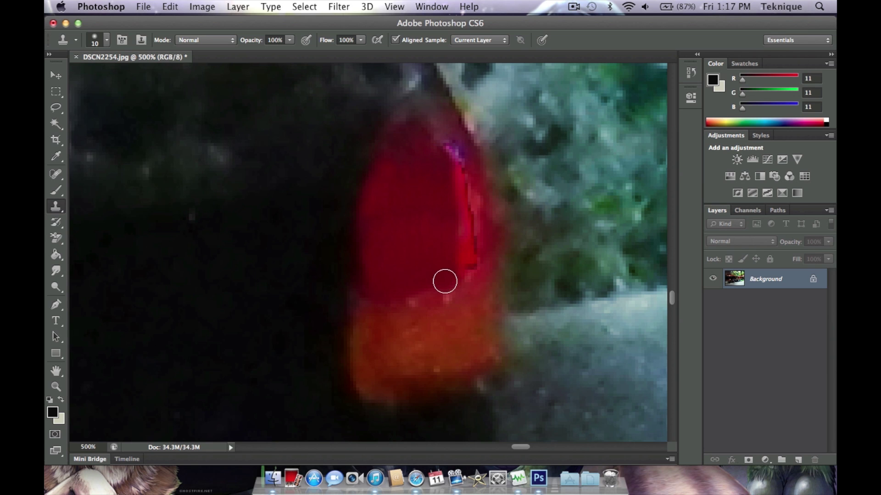
pyautogui.moveTo(460, 282); pyautogui.dragTo(447, 148)
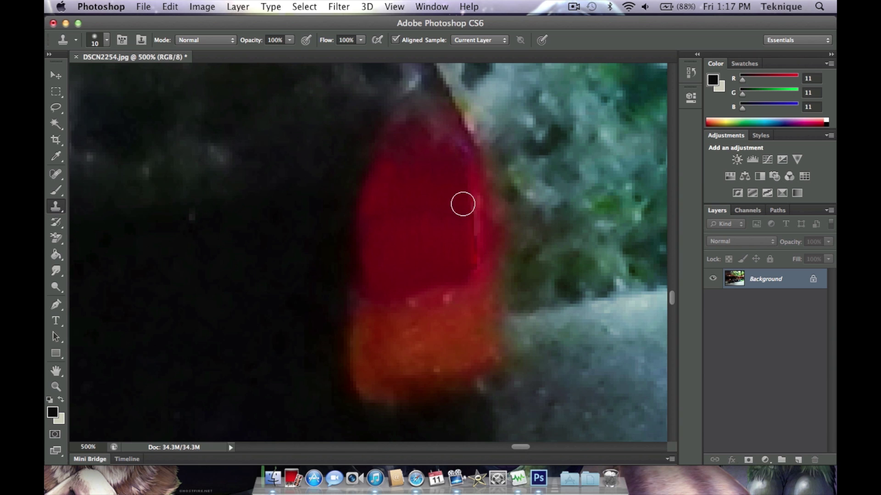
pyautogui.keyDown('alt'); pyautogui.click(472, 271); pyautogui.keyUp('alt')
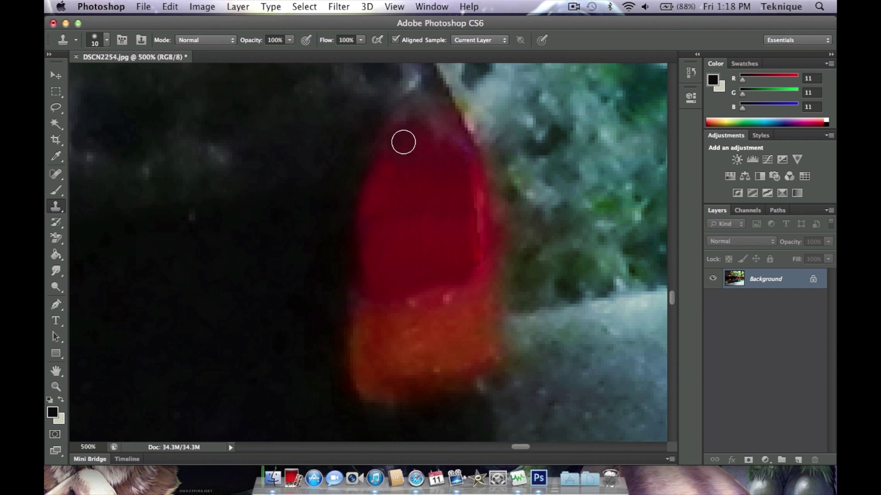
# Clone even red over the taillight's faded top, its left edge and the border above the orange section.
pyautogui.keyDown('alt'); pyautogui.click(403, 142); pyautogui.keyUp('alt')
pyautogui.moveTo(420, 137)
pyautogui.mouseDown()
pyautogui.moveTo(451, 133)
pyautogui.moveTo(428, 134)
pyautogui.moveTo(446, 131)
pyautogui.moveTo(466, 161)
pyautogui.moveTo(472, 285)
pyautogui.moveTo(366, 295)
pyautogui.moveTo(389, 287)
pyautogui.moveTo(365, 291)
pyautogui.moveTo(375, 213)
pyautogui.mouseUp()
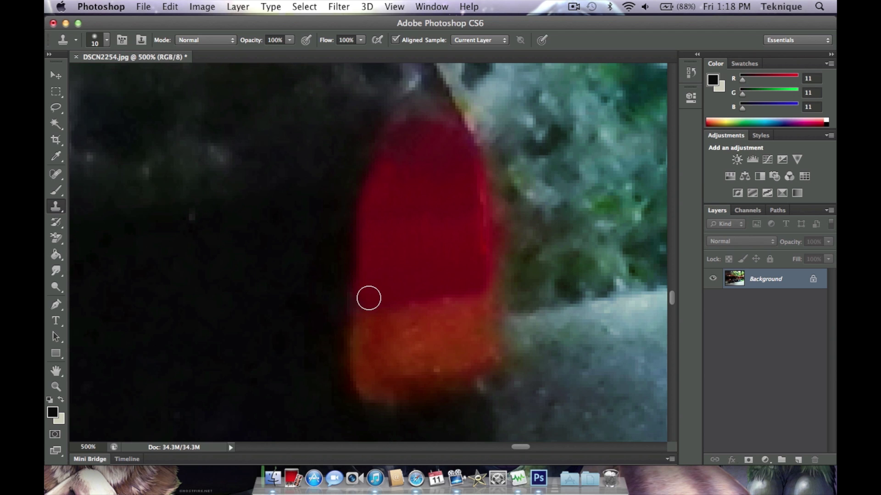
pyautogui.moveTo(368, 298); pyautogui.dragTo(373, 229)
pyautogui.keyDown('alt'); pyautogui.click(393, 274); pyautogui.keyUp('alt')
pyautogui.moveTo(393, 291); pyautogui.dragTo(479, 290)
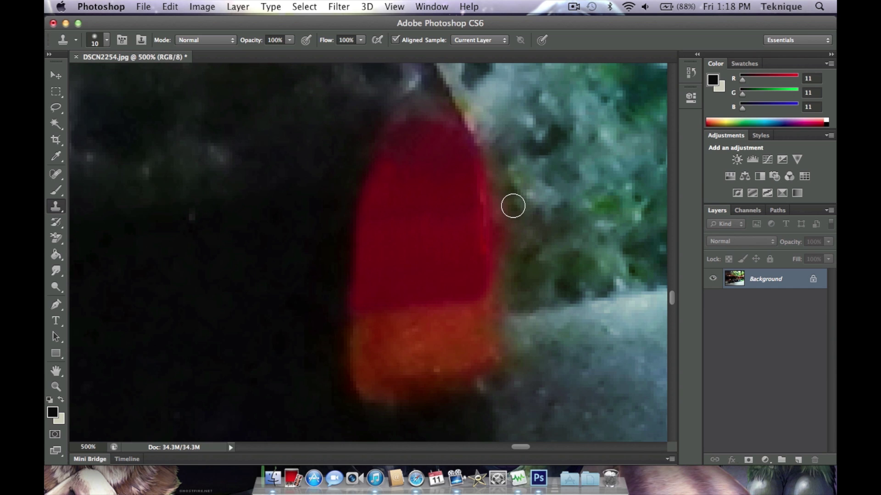
# Clone foliage and wall texture over the red and orange spill outside the taillight's right edge.
pyautogui.keyDown('alt'); pyautogui.click(503, 207); pyautogui.keyUp('alt')
pyautogui.moveTo(503, 223)
pyautogui.mouseDown()
pyautogui.moveTo(509, 265)
pyautogui.moveTo(503, 175)
pyautogui.mouseUp()
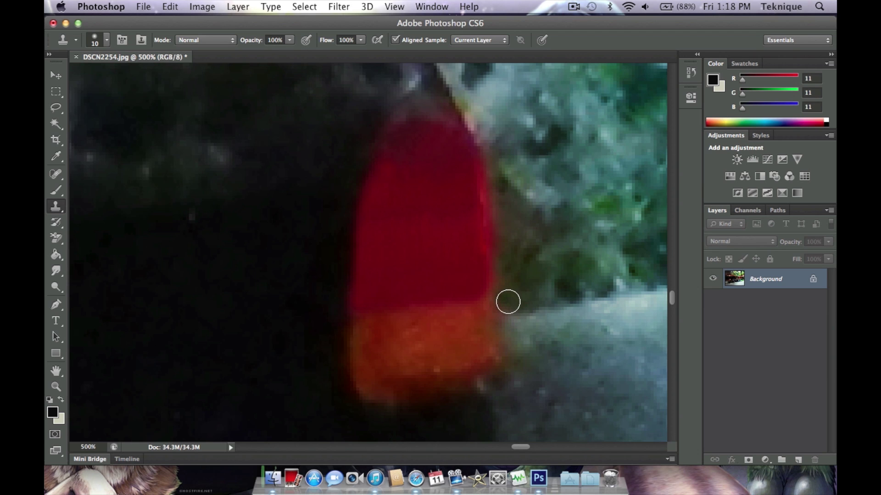
pyautogui.click(511, 328)
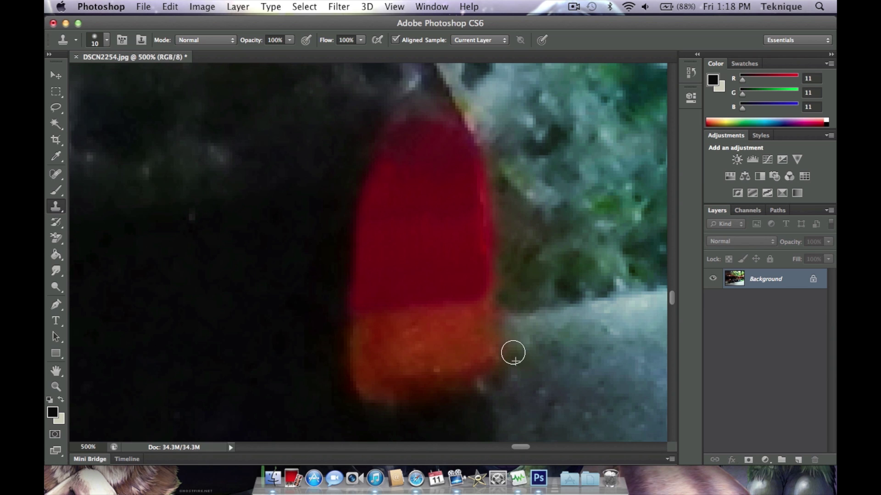
pyautogui.moveTo(505, 320)
pyautogui.mouseDown()
pyautogui.moveTo(510, 389)
pyautogui.moveTo(519, 342)
pyautogui.moveTo(512, 372)
pyautogui.moveTo(515, 336)
pyautogui.moveTo(509, 358)
pyautogui.moveTo(513, 390)
pyautogui.mouseUp()
pyautogui.keyDown('alt'); pyautogui.click(558, 375); pyautogui.keyUp('alt')
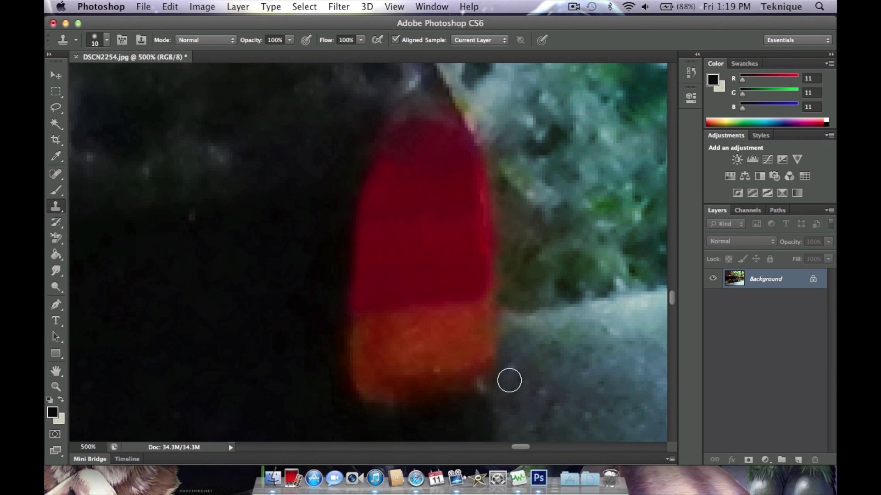
# Clone dark red over the bright line just inside the taillight's right edge.
pyautogui.keyDown('alt'); pyautogui.click(449, 179); pyautogui.keyUp('alt')
pyautogui.moveTo(470, 181)
pyautogui.mouseDown()
pyautogui.moveTo(473, 261)
pyautogui.moveTo(474, 196)
pyautogui.moveTo(464, 171)
pyautogui.mouseUp()
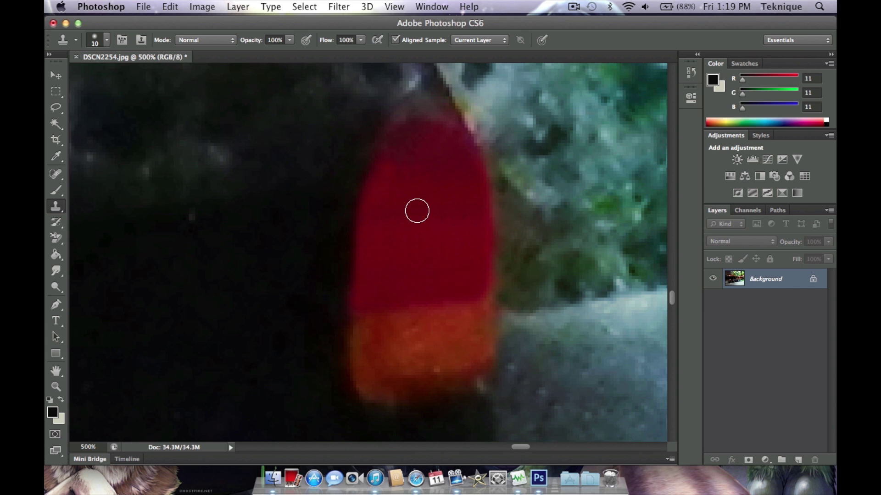
pyautogui.keyDown('alt'); pyautogui.click(417, 211); pyautogui.keyUp('alt')
# Check the retouched taillight against the whole car and examine its edges up close.
pyautogui.press('super+minus')
pyautogui.press('super+minus')
pyautogui.press('super+minus')
pyautogui.press('super+minus')
pyautogui.press('super+minus')
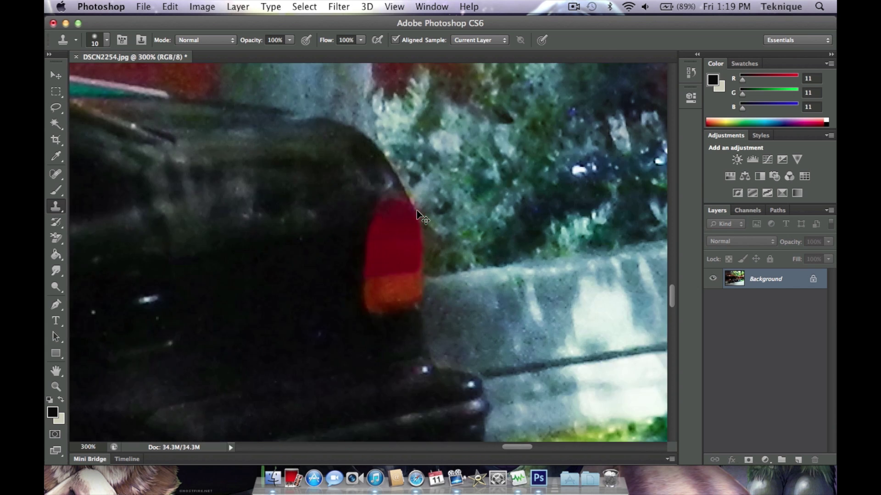
pyautogui.press('super+minus')
pyautogui.press('super+minus')
pyautogui.press('super+minus')
pyautogui.press('super+minus')
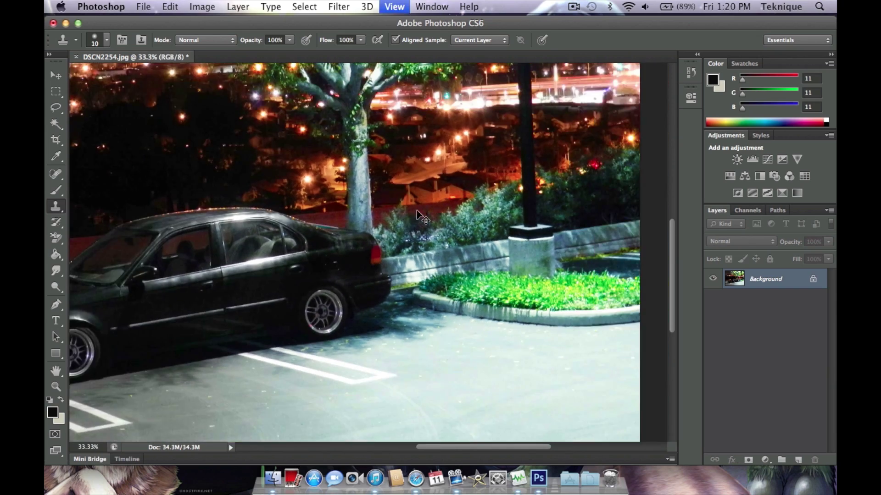
pyautogui.press('super+plus')
pyautogui.press('super+plus')
pyautogui.press('super+plus')
pyautogui.press('super+plus')
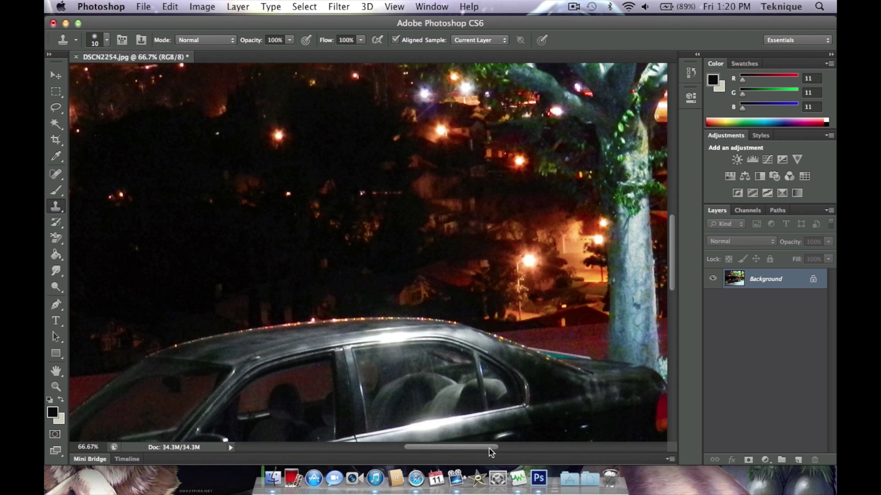
pyautogui.scroll(-5, 489, 449)
pyautogui.hscroll(10, 489, 448)
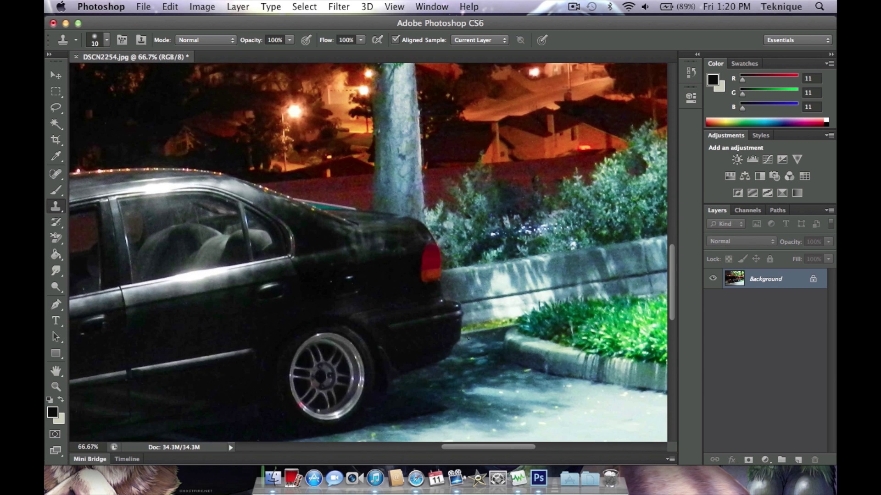
pyautogui.press('super+plus')
pyautogui.press('super+plus')
pyautogui.press('super+plus')
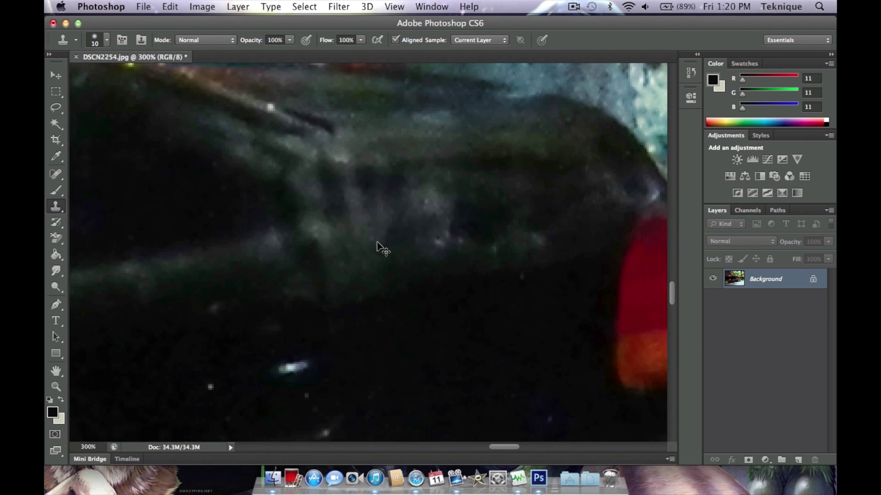
pyautogui.hscroll(6, 514, 449)
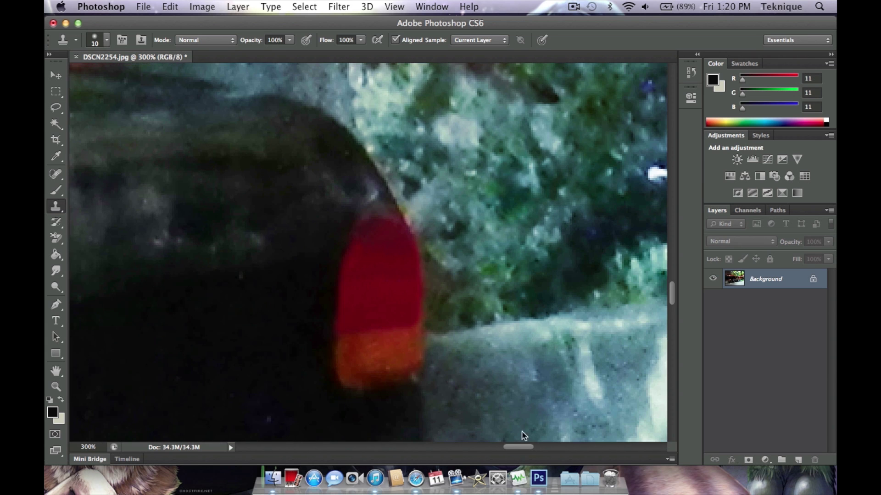
pyautogui.press('super+plus')
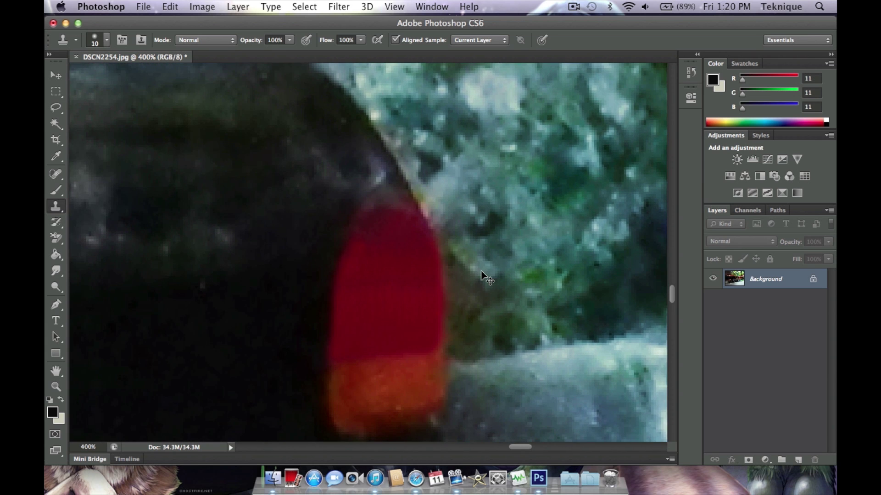
# Clone even red over the dark top and upper edges of the taillight's red section.
pyautogui.scroll(-3, 476, 332)
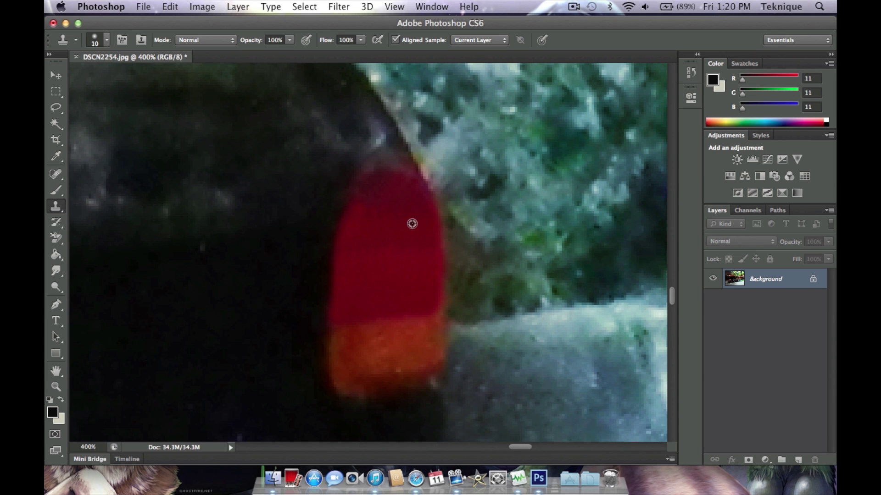
pyautogui.moveTo(421, 211)
pyautogui.mouseDown()
pyautogui.moveTo(399, 173)
pyautogui.moveTo(419, 218)
pyautogui.moveTo(421, 196)
pyautogui.moveTo(399, 165)
pyautogui.moveTo(401, 207)
pyautogui.moveTo(362, 222)
pyautogui.mouseUp()
pyautogui.moveTo(362, 185)
pyautogui.mouseDown()
pyautogui.moveTo(405, 177)
pyautogui.moveTo(378, 181)
pyautogui.moveTo(397, 194)
pyautogui.moveTo(362, 221)
pyautogui.moveTo(409, 202)
pyautogui.moveTo(358, 227)
pyautogui.moveTo(387, 188)
pyautogui.moveTo(359, 222)
pyautogui.mouseUp()
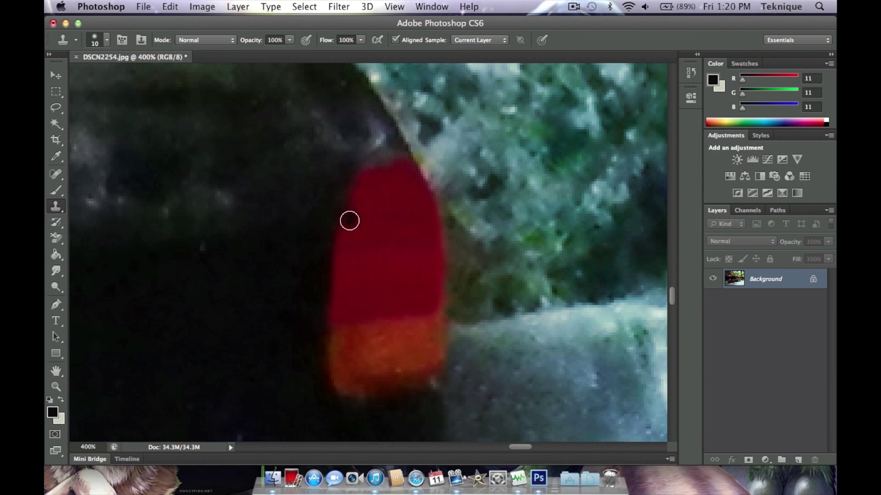
# Try restoring the original glow in the middle of the taillight's red section with a size 40 History Brush at 52% opacity.
pyautogui.click(55, 223)
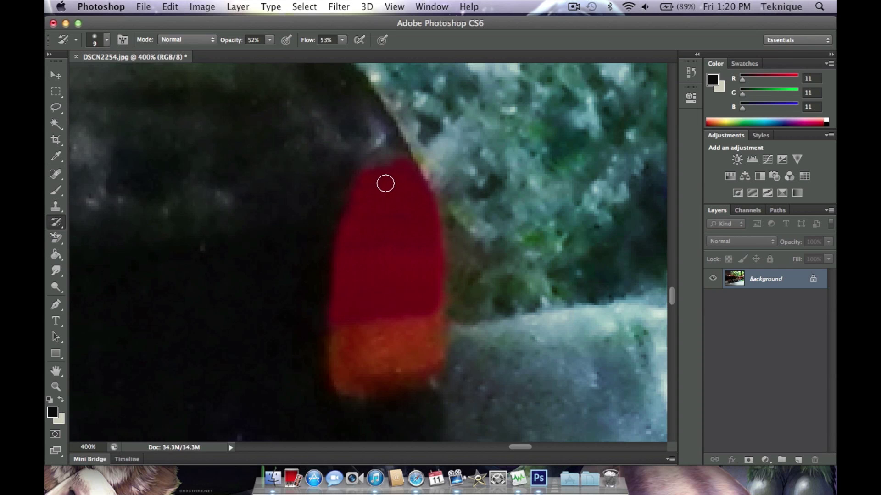
pyautogui.press(']')
pyautogui.press(']')
pyautogui.press(']')
pyautogui.press(']')
pyautogui.click(379, 278)
pyautogui.moveTo(379, 284); pyautogui.dragTo(365, 305)
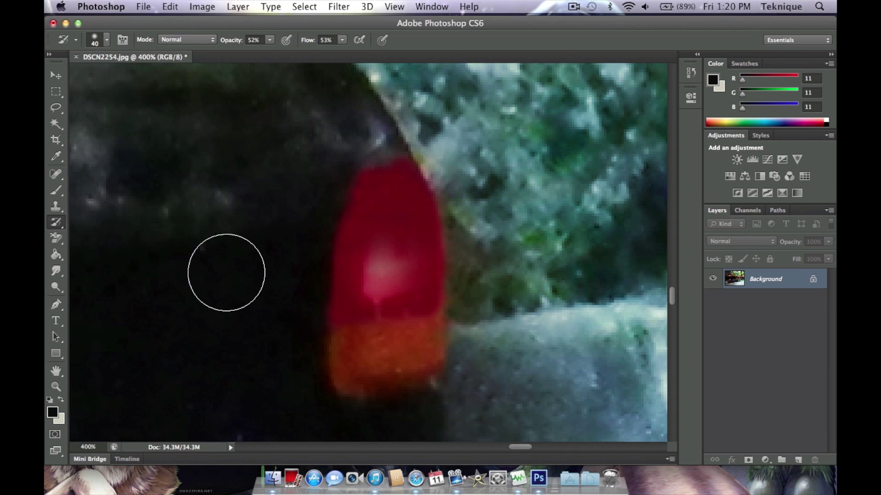
pyautogui.press('super+z')
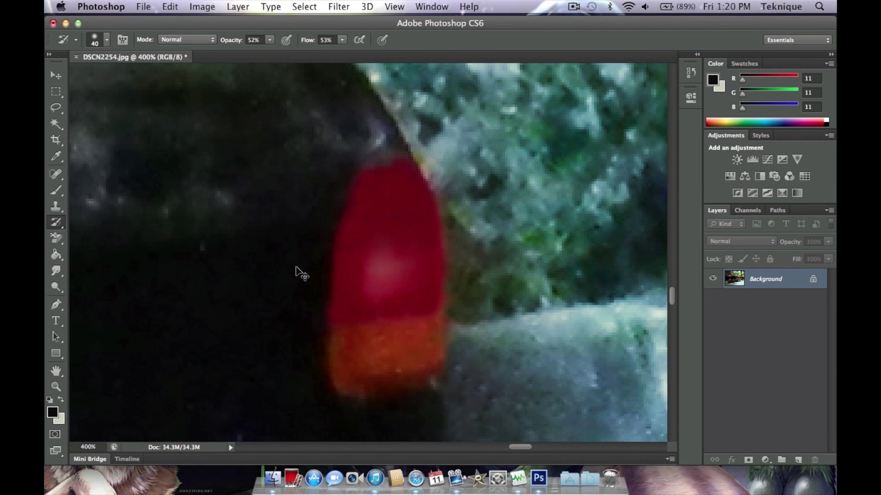
# Undo the remaining History Brush glow on the taillight's red section after trying a lower opacity of 30%.
pyautogui.click(269, 41)
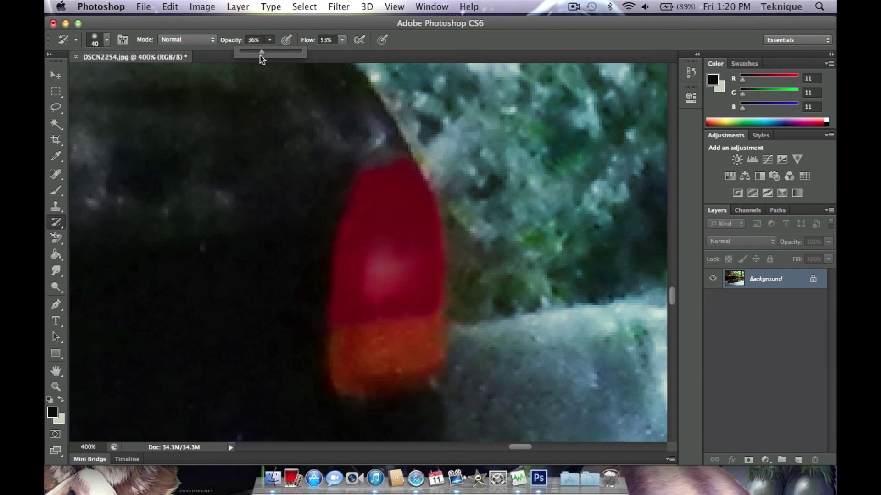
pyautogui.moveTo(260, 55); pyautogui.dragTo(257, 56)
pyautogui.moveTo(354, 158); pyautogui.dragTo(400, 215)
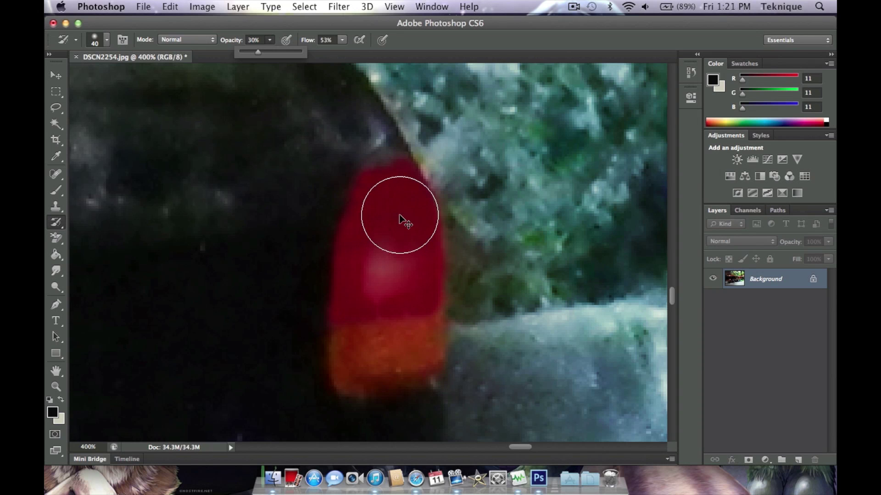
pyautogui.press('5')
pyautogui.press('2')
pyautogui.press('super+z')
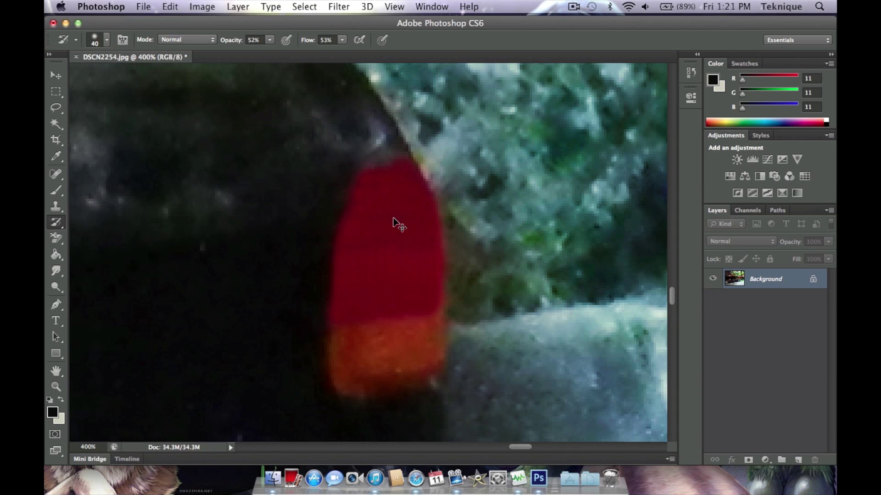
# Restore a soft highlight in the taillight's red section with a size 80 History Brush at 25% opacity.
pyautogui.click(270, 41)
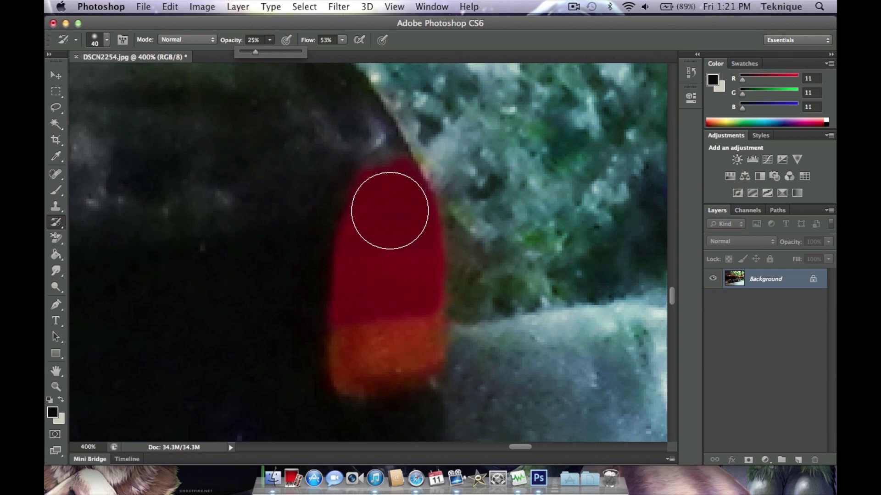
pyautogui.press(']')
pyautogui.press(']')
pyautogui.press(']')
pyautogui.press(']')
pyautogui.moveTo(356, 236)
pyautogui.mouseDown()
pyautogui.moveTo(360, 225)
pyautogui.moveTo(350, 252)
pyautogui.mouseUp()
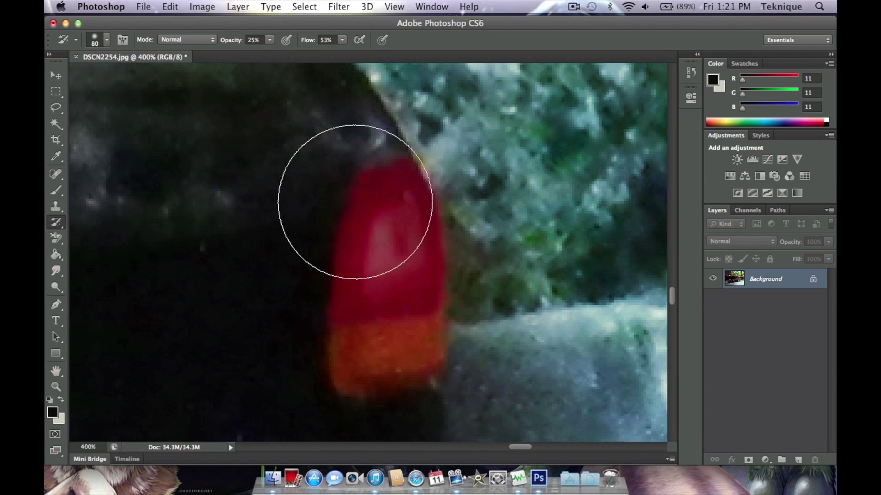
# Build up the red section's highlight with the History Brush at 8% opacity, reducing the brush size to 50.
pyautogui.click(265, 41)
pyautogui.click(267, 41)
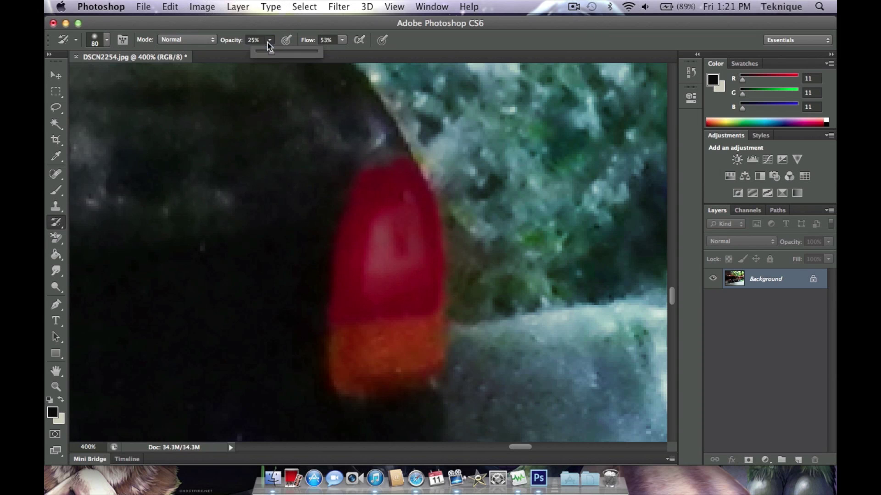
pyautogui.click(393, 177)
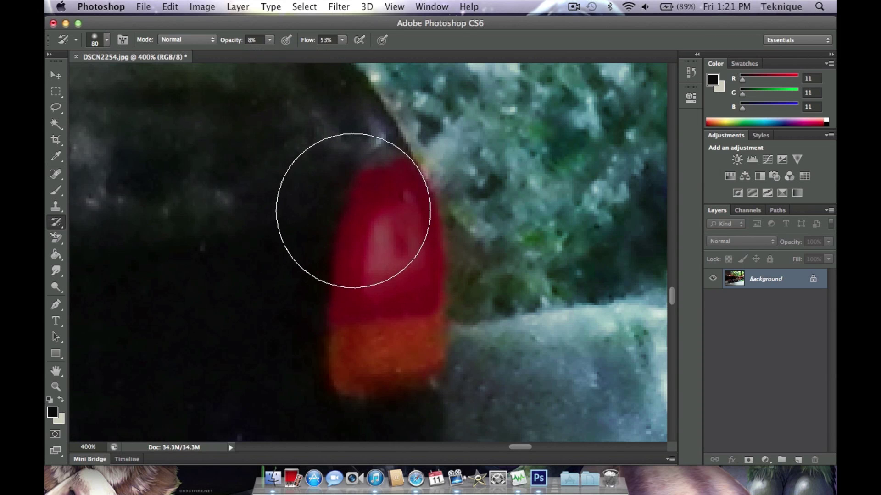
pyautogui.press('[')
pyautogui.press('[')
pyautogui.press('[')
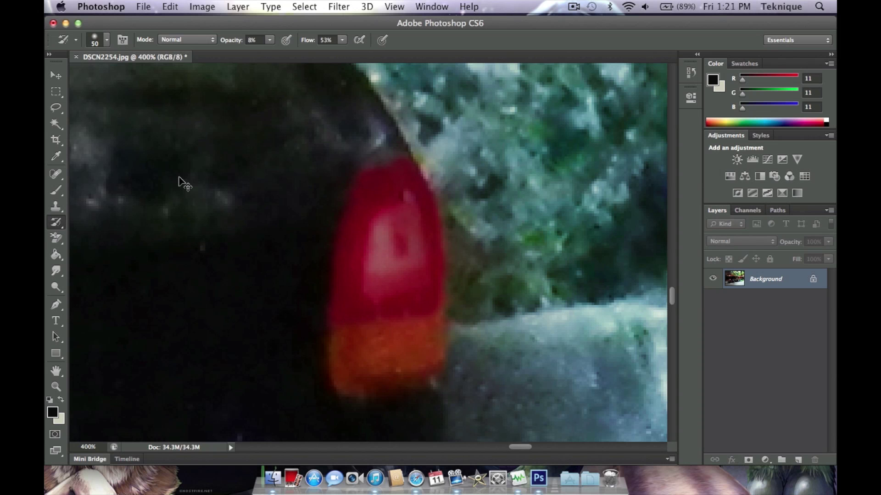
# Check the restored highlight against the whole photo and compare the taillight with and without the last brush stroke.
pyautogui.press('super+minus')
pyautogui.press('super+minus')
pyautogui.press('super+minus')
pyautogui.press('super+minus')
pyautogui.press('super+minus')
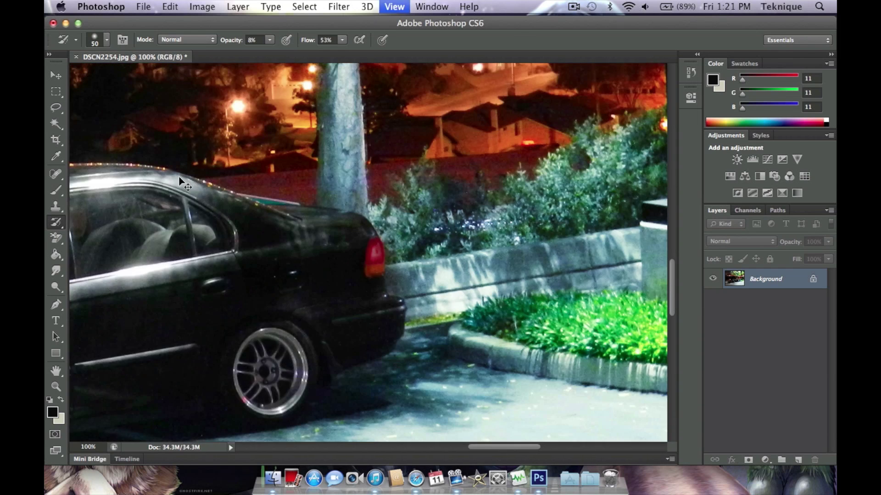
pyautogui.press('super+minus')
pyautogui.press('super+minus')
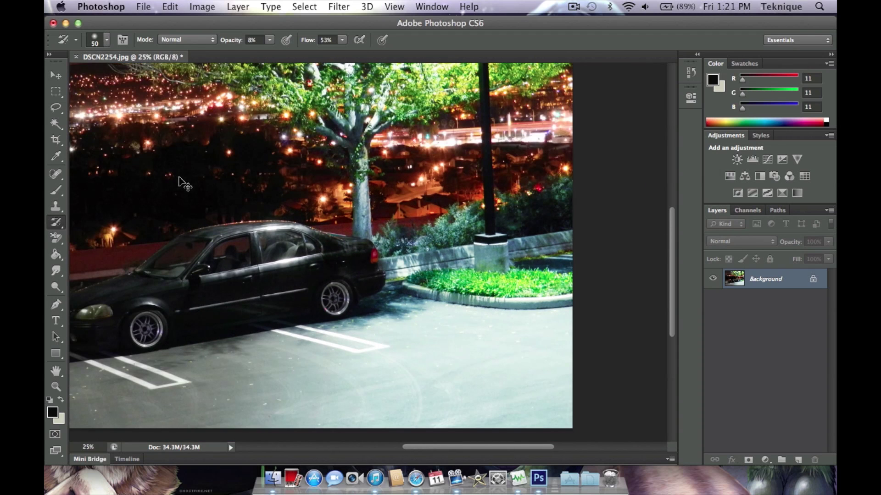
pyautogui.moveTo(434, 447); pyautogui.dragTo(411, 450)
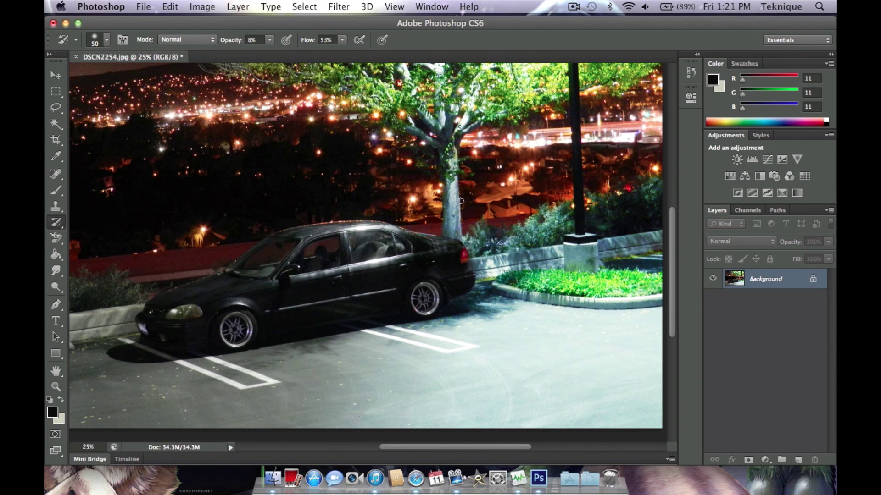
pyautogui.press('super+equal')
pyautogui.press('super+equal')
pyautogui.press('super+equal')
pyautogui.press('super+equal')
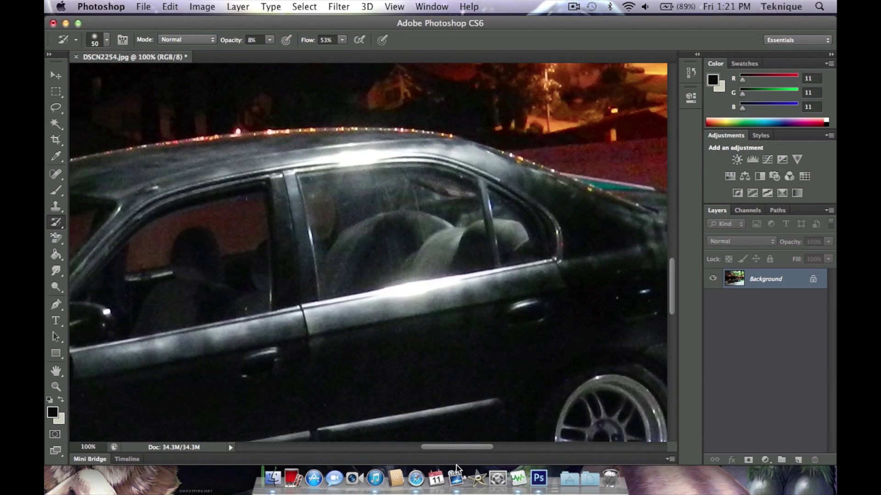
pyautogui.moveTo(468, 448); pyautogui.dragTo(518, 450)
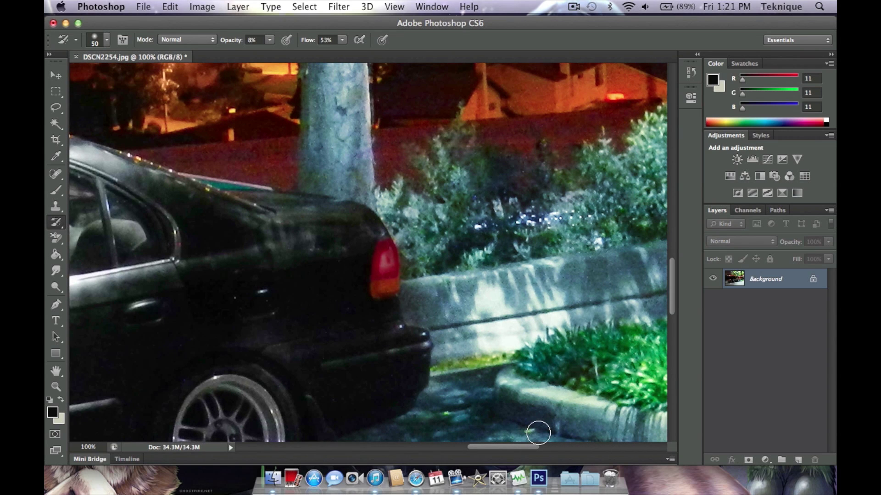
pyautogui.press('super+z')
pyautogui.press('super+z')
pyautogui.press('super+z')
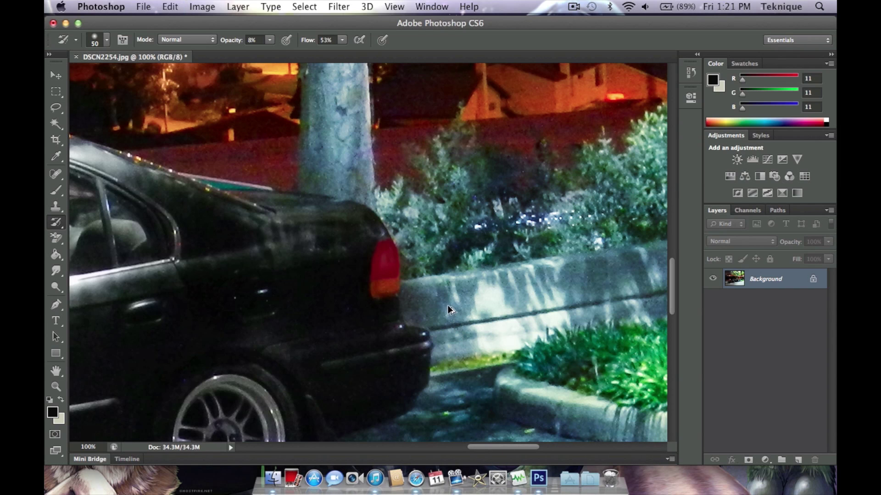
# Set the History Brush to 100% opacity and size 25 for touching up the car's rear.
pyautogui.moveTo(377, 248)
pyautogui.mouseDown()
pyautogui.moveTo(390, 280)
pyautogui.moveTo(375, 272)
pyautogui.moveTo(383, 253)
pyautogui.moveTo(391, 259)
pyautogui.moveTo(384, 247)
pyautogui.moveTo(377, 260)
pyautogui.moveTo(382, 238)
pyautogui.moveTo(367, 274)
pyautogui.moveTo(368, 248)
pyautogui.mouseUp()
pyautogui.click(270, 40)
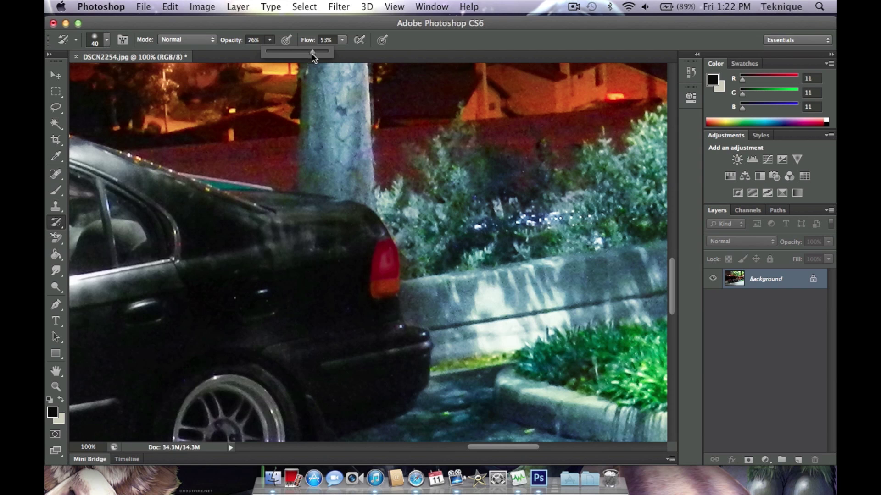
pyautogui.press('[')
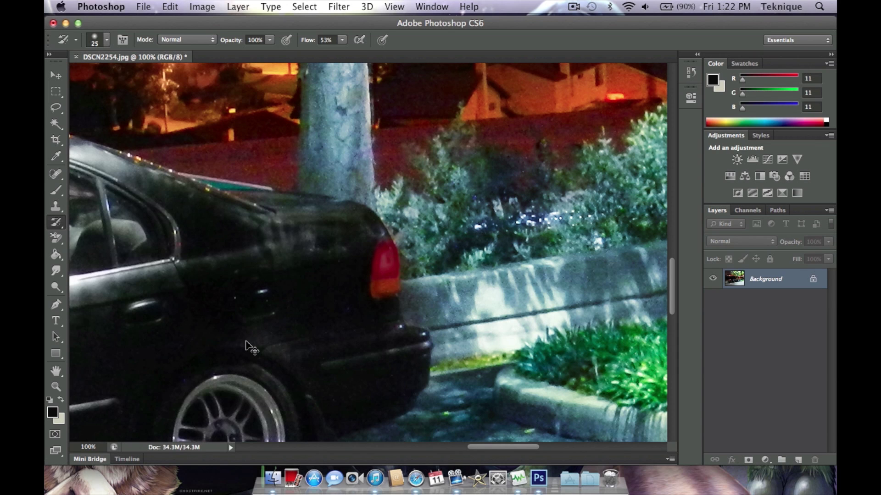
# Examine the full night scene and the whole car, and inspect the retouched taillight up close again.
pyautogui.press('super+minus')
pyautogui.press('super+minus')
pyautogui.press('super+minus')
pyautogui.press('super+minus')
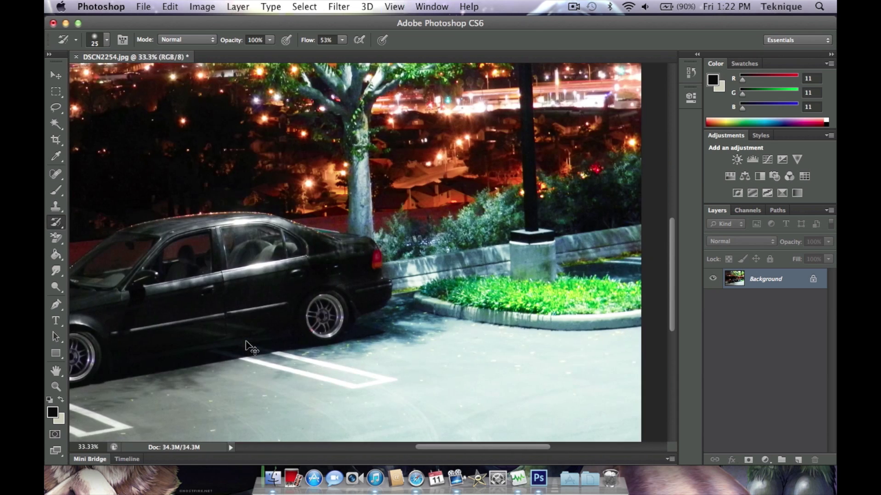
pyautogui.press('super+minus')
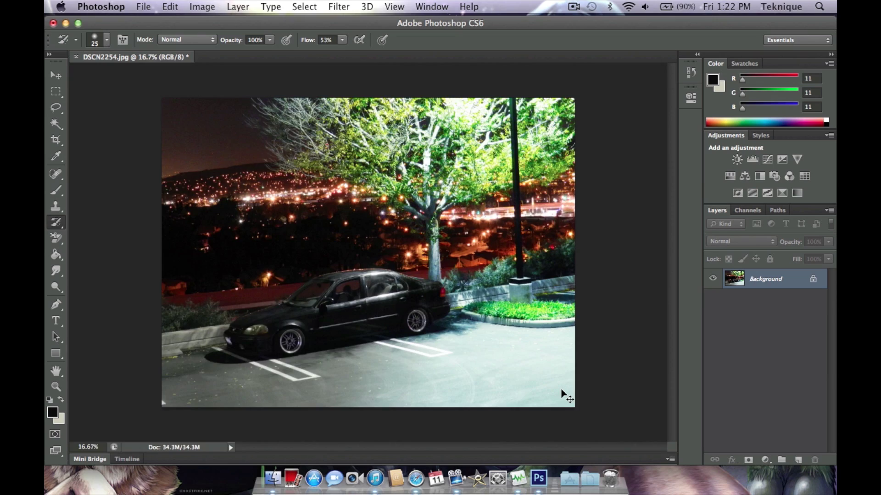
pyautogui.press('super+plus')
pyautogui.press('super+plus')
pyautogui.press('super+plus')
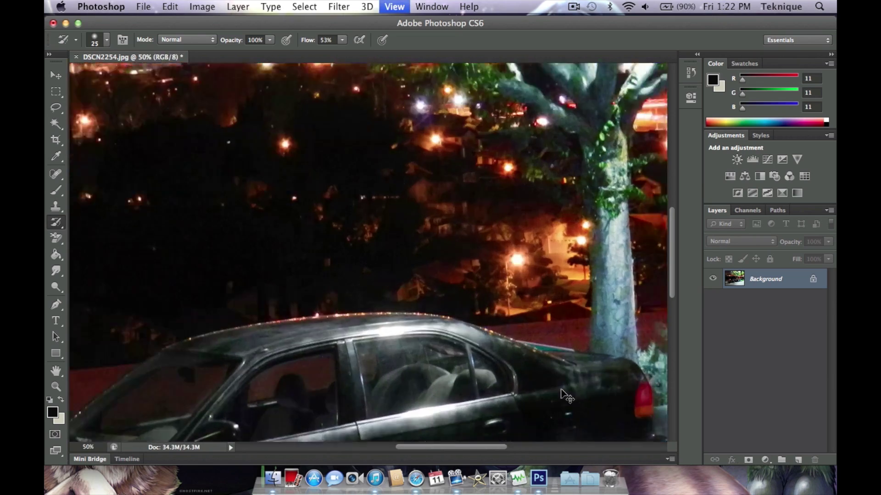
pyautogui.press('super+plus')
pyautogui.press('super+minus')
pyautogui.press('super+minus')
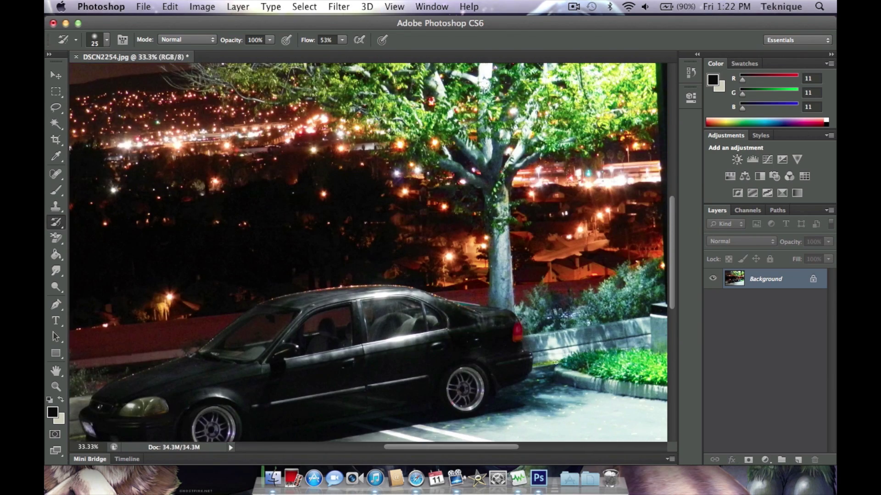
pyautogui.press('super+plus')
pyautogui.press('super+plus')
pyautogui.press('super+plus')
pyautogui.press('super+plus')
pyautogui.press('super+plus')
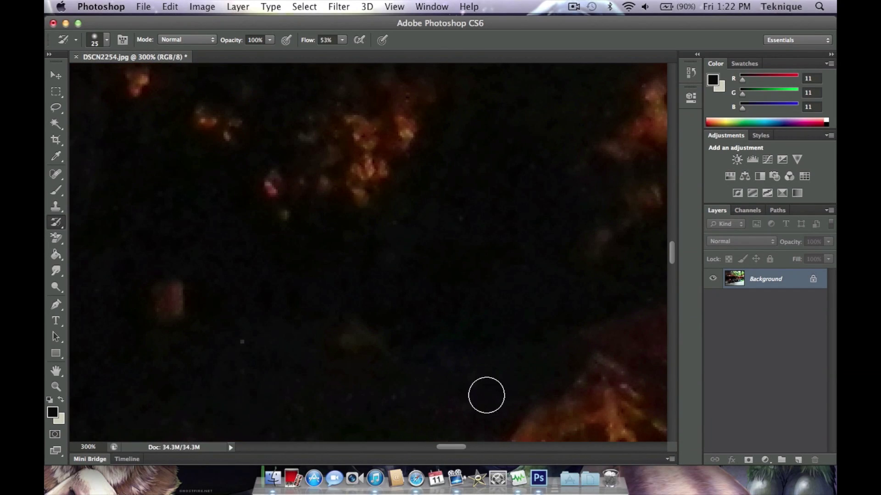
pyautogui.moveTo(452, 448); pyautogui.dragTo(502, 449)
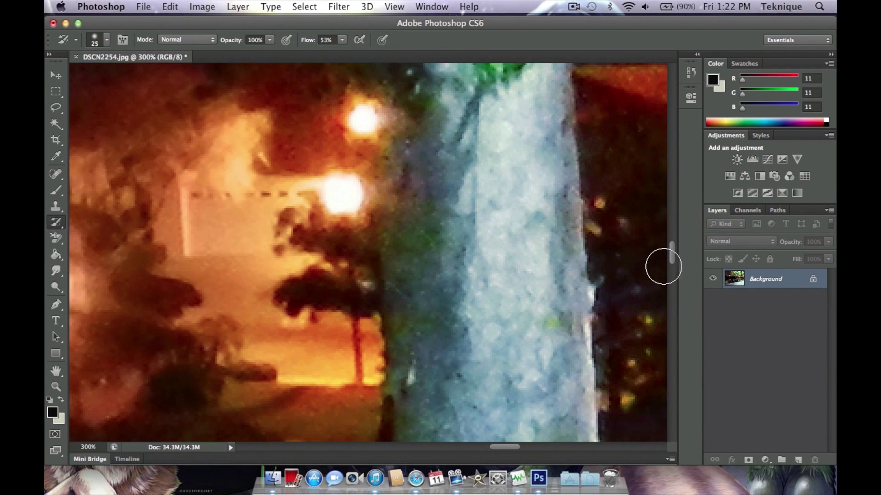
pyautogui.moveTo(670, 257); pyautogui.dragTo(672, 296)
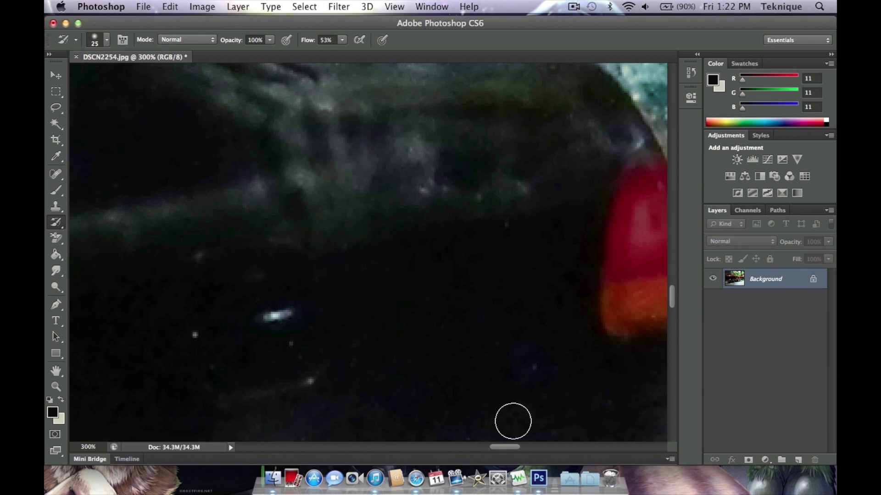
pyautogui.moveTo(507, 447); pyautogui.dragTo(517, 447)
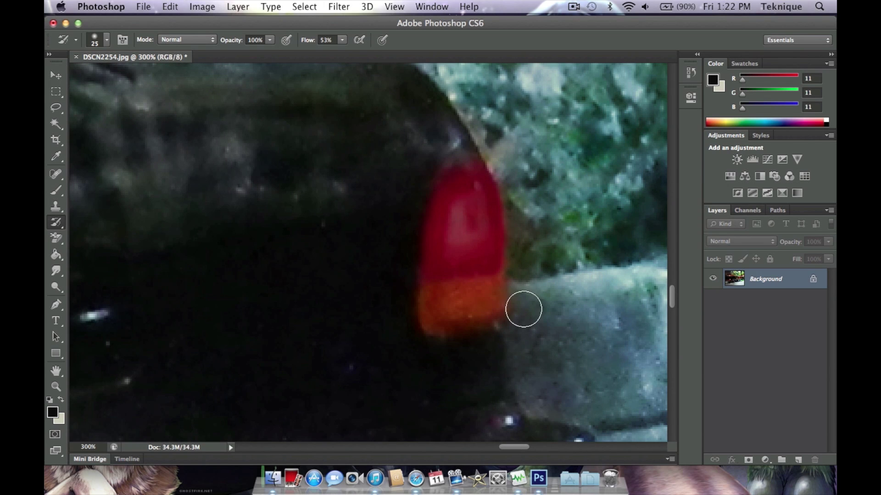
# Select the taillight's red section with the Magic Wand at a tolerance of 32.
pyautogui.click(189, 7)
pyautogui.click(190, 8)
pyautogui.click(55, 92)
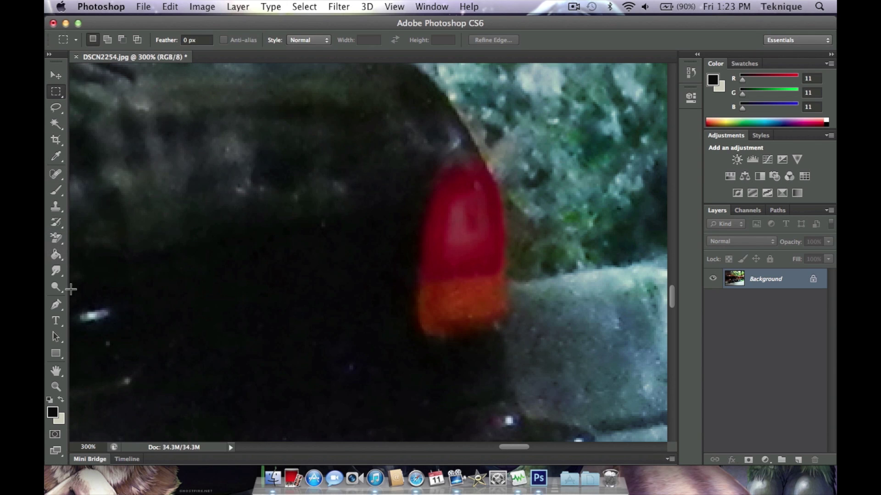
pyautogui.click(56, 223)
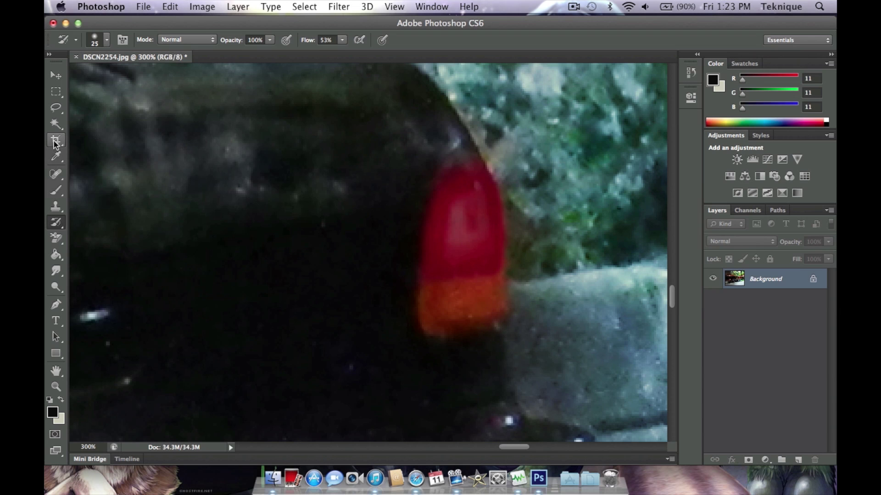
pyautogui.click(56, 124)
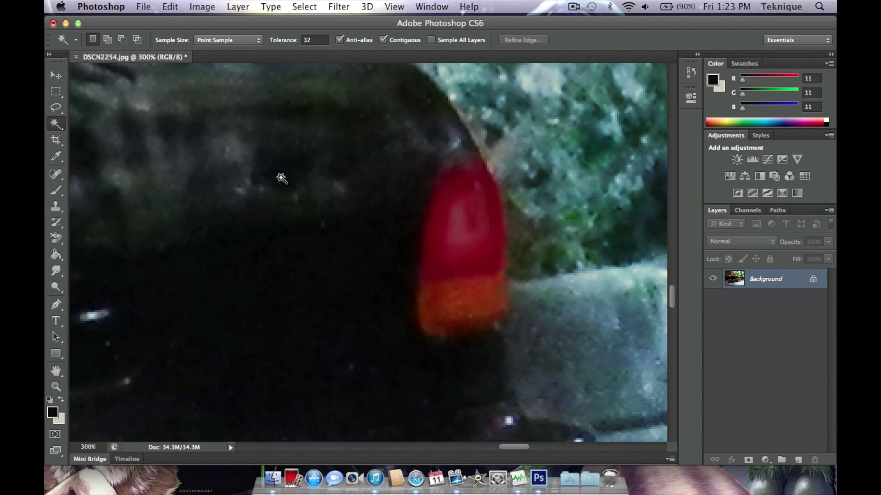
pyautogui.click(437, 176)
pyautogui.press('super+d')
pyautogui.keyDown('shift'); pyautogui.click(454, 205); pyautogui.keyUp('shift')
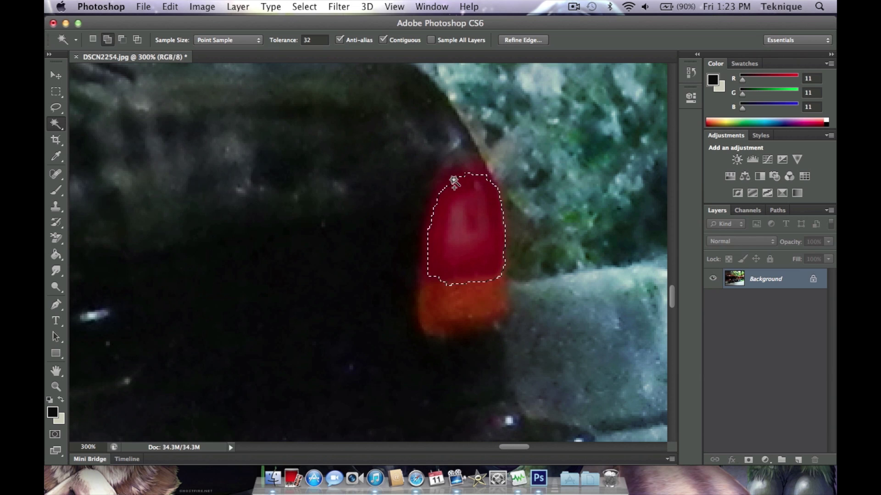
# Add the remaining red areas and the orange section to the taillight selection, undoing the last addition at the lower corner.
pyautogui.keyDown('shift'); pyautogui.click(469, 197); pyautogui.keyUp('shift')
pyautogui.click(468, 195)
pyautogui.keyDown('shift'); pyautogui.click(458, 311); pyautogui.keyUp('shift')
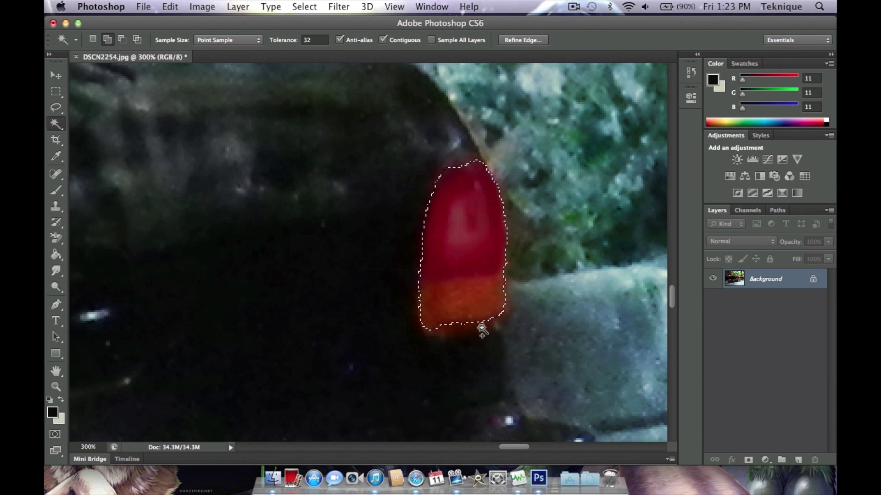
pyautogui.keyDown('shift'); pyautogui.click(479, 322); pyautogui.keyUp('shift')
pyautogui.keyDown('shift'); pyautogui.click(503, 322); pyautogui.keyUp('shift')
pyautogui.press('super+z')
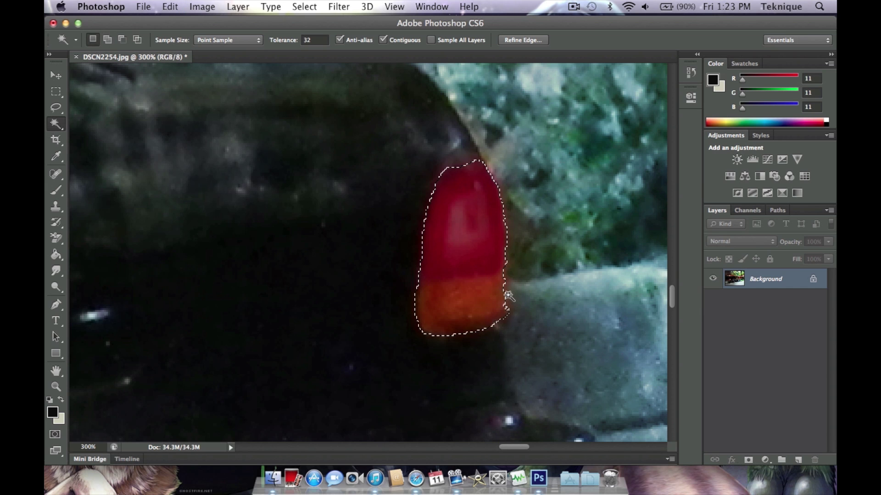
# Extend the taillight selection to the fringe beside its outer edge and apply the Sharpen Edges filter.
pyautogui.keyDown('shift'); pyautogui.click(510, 248); pyautogui.keyUp('shift')
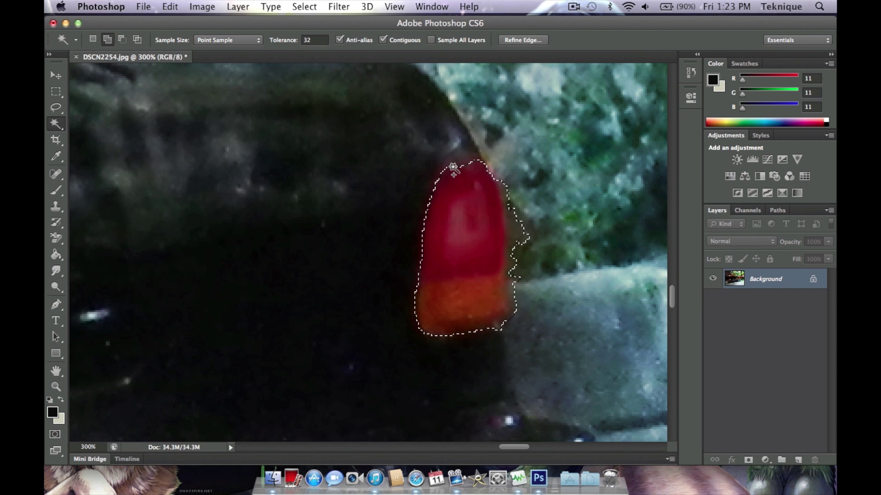
pyautogui.click(247, 9)
pyautogui.moveTo(327, 4)
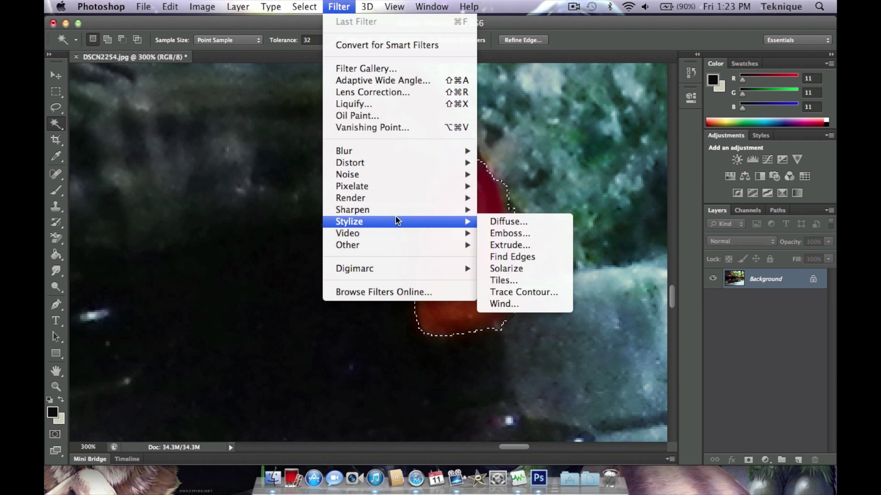
pyautogui.moveTo(429, 211)
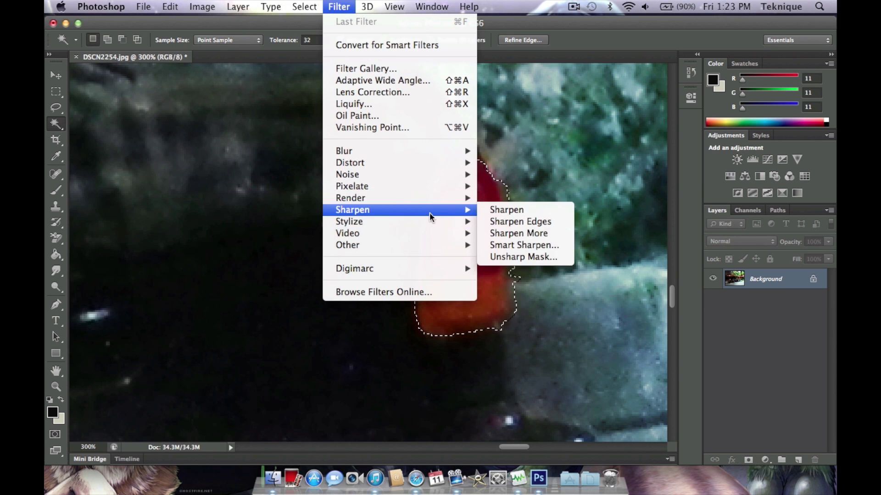
pyautogui.click(506, 222)
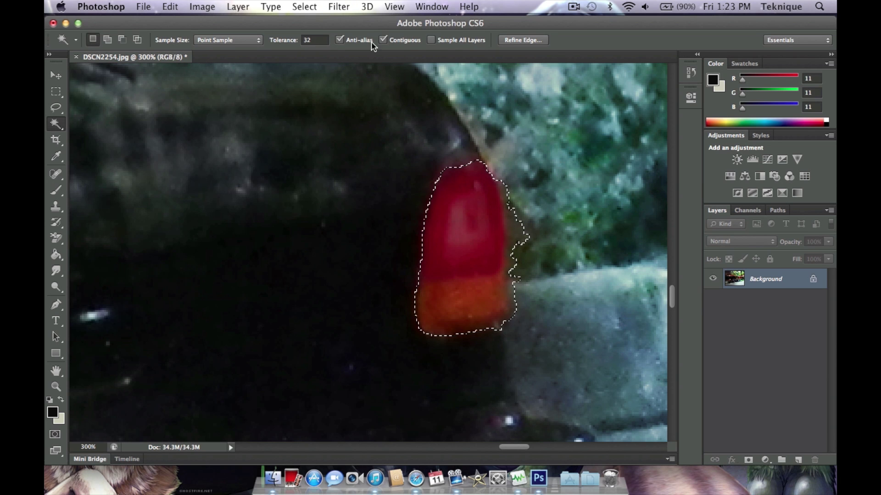
# Apply Smart Sharpen to the selected taillight with a 1.0 px radius, removing Gaussian Blur.
pyautogui.click(338, 6)
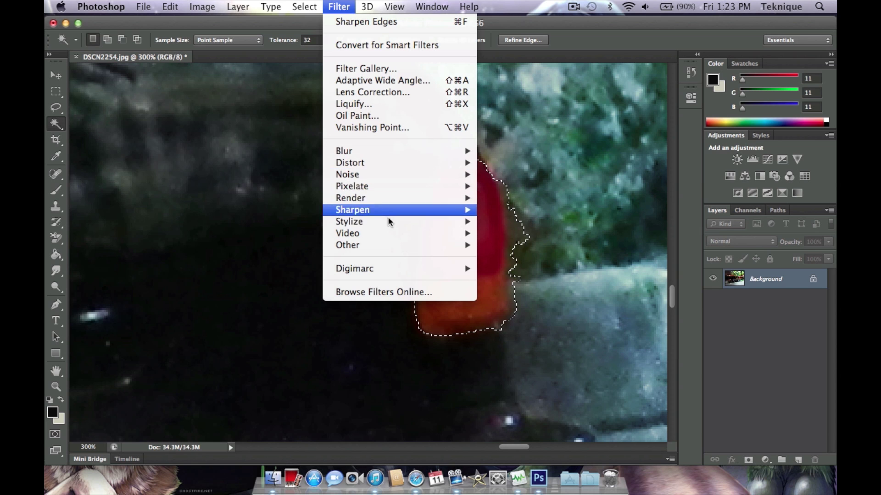
pyautogui.moveTo(392, 214)
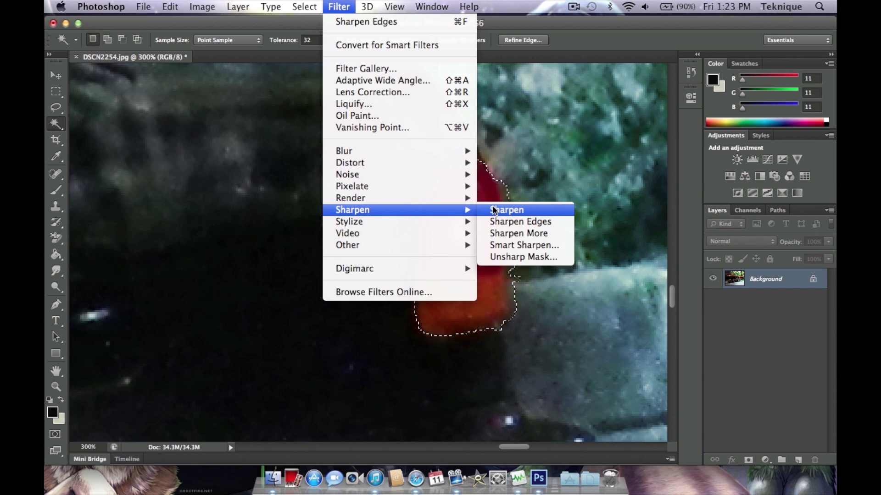
pyautogui.click(508, 245)
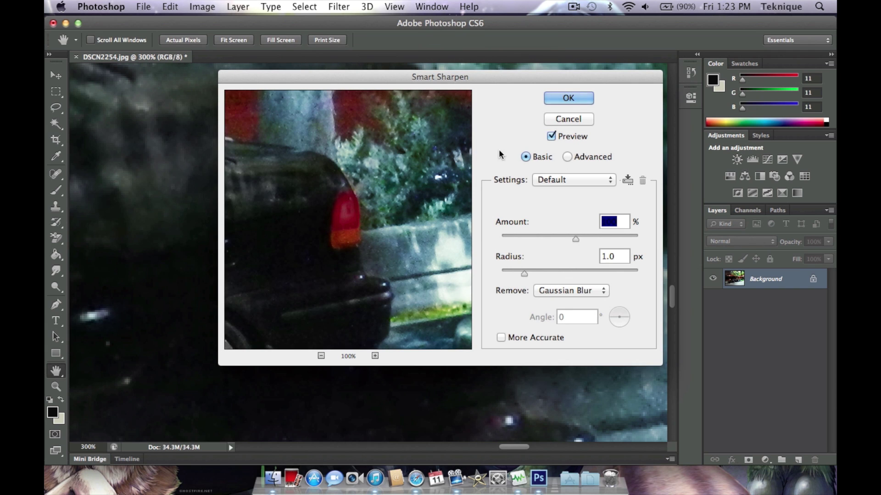
pyautogui.click(575, 99)
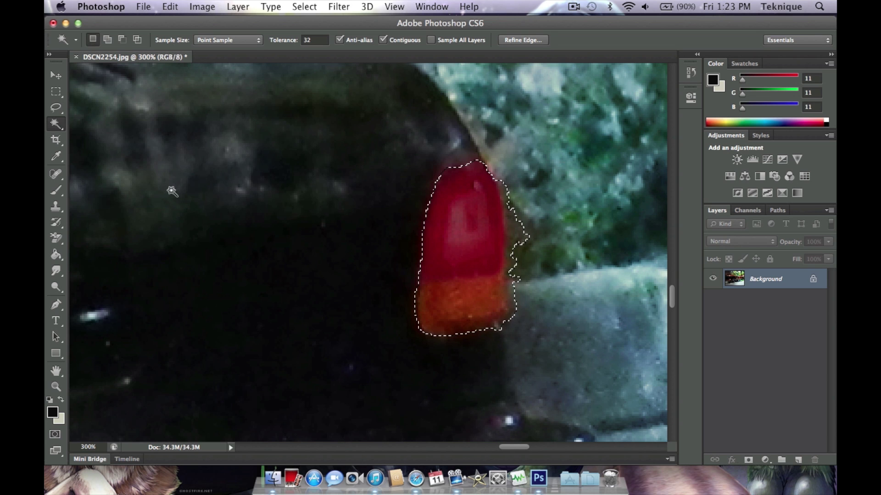
# Check the sharpened taillight against the car's whole rear and clear the taillight selection.
pyautogui.scroll(-2, 174, 190)
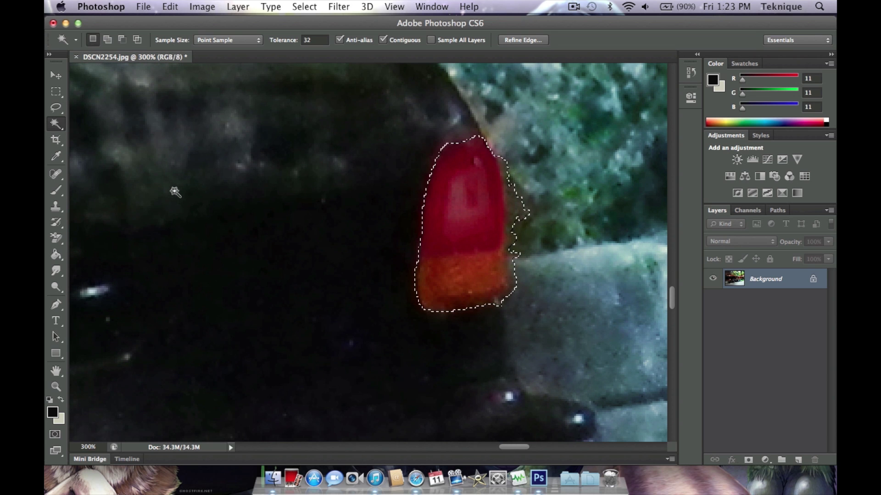
pyautogui.press('super+minus')
pyautogui.press('super+minus')
pyautogui.press('super+minus')
pyautogui.press('super+minus')
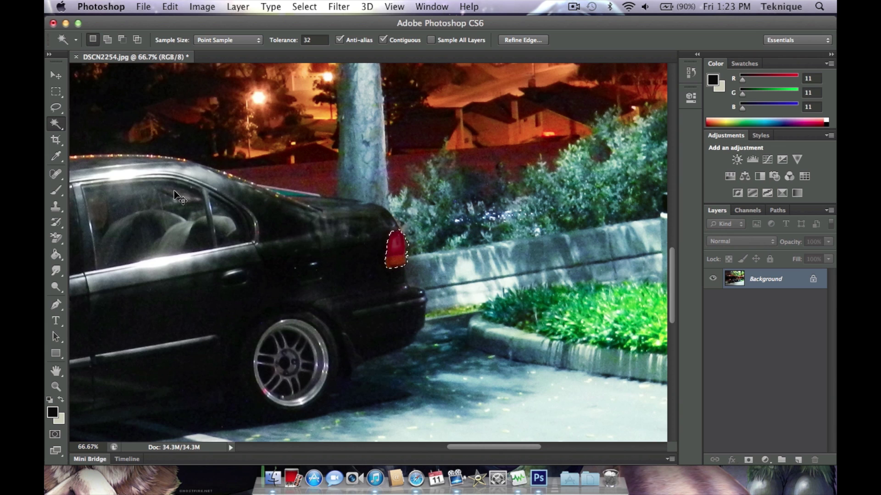
pyautogui.click(57, 190)
pyautogui.click(58, 191)
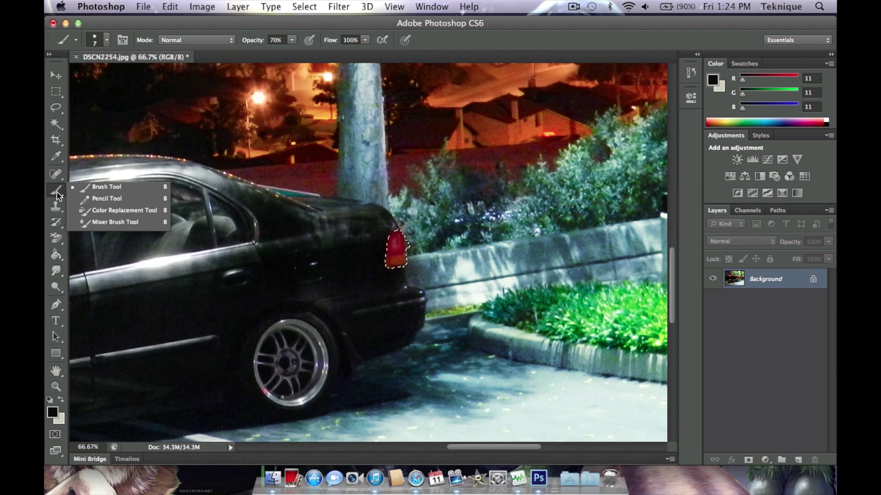
pyautogui.click(57, 222)
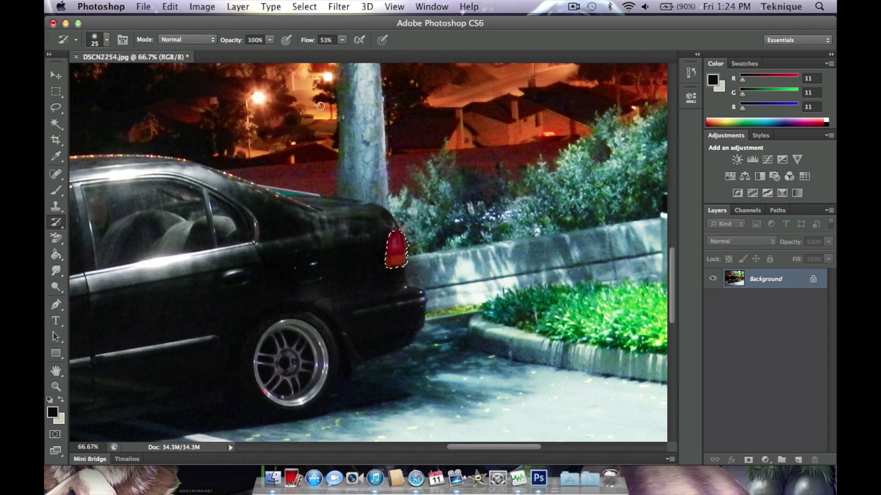
pyautogui.click(56, 91)
pyautogui.click(314, 230)
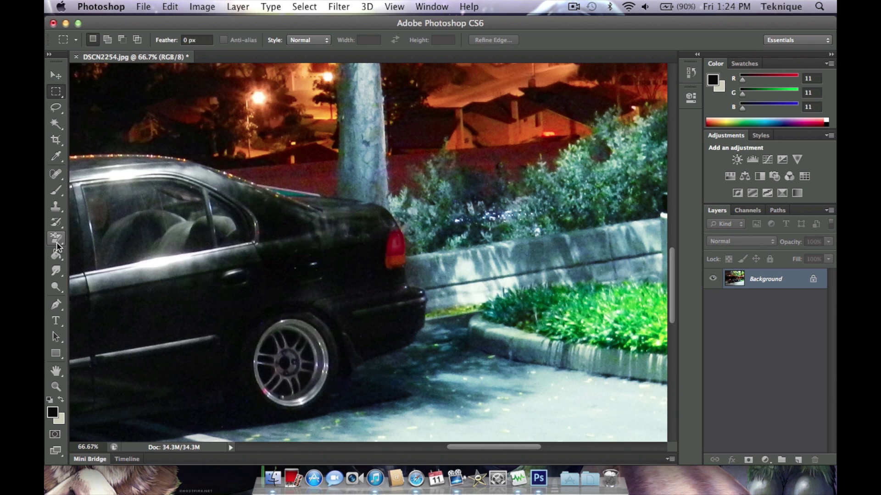
# Try restoring the bushes and wall behind the car with an enlarged History Brush, up to size 500, and undo the strokes.
pyautogui.click(54, 226)
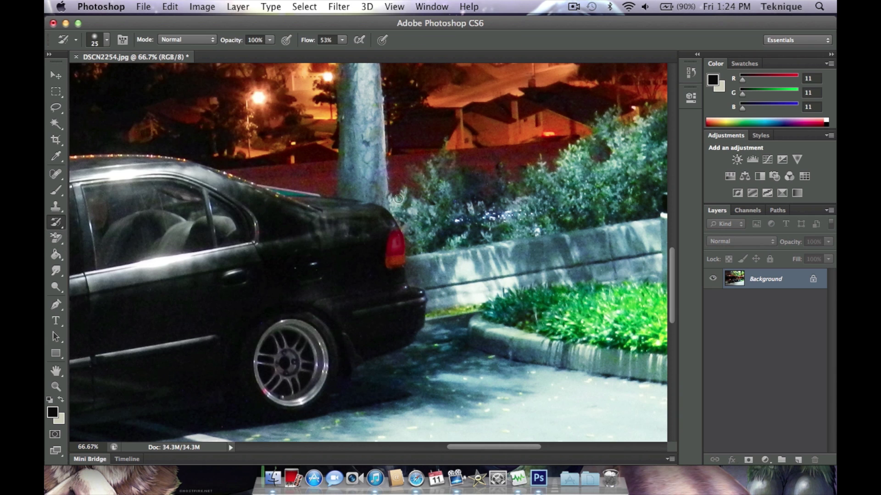
pyautogui.press(']')
pyautogui.press(']')
pyautogui.press(']')
pyautogui.press(']')
pyautogui.press(']')
pyautogui.press(']')
pyautogui.press(']')
pyautogui.press(']')
pyautogui.press(']')
pyautogui.press(']')
pyautogui.press(']')
pyautogui.press(']')
pyautogui.press(']')
pyautogui.press(']')
pyautogui.press(']')
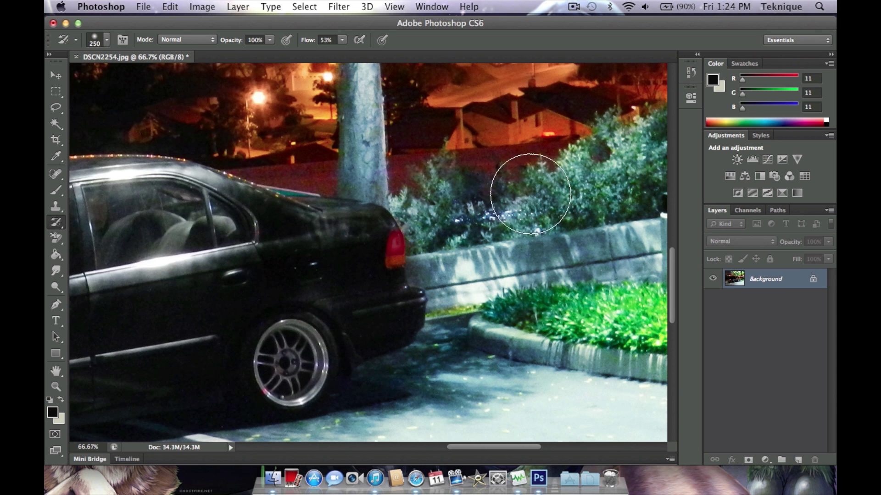
pyautogui.press('[')
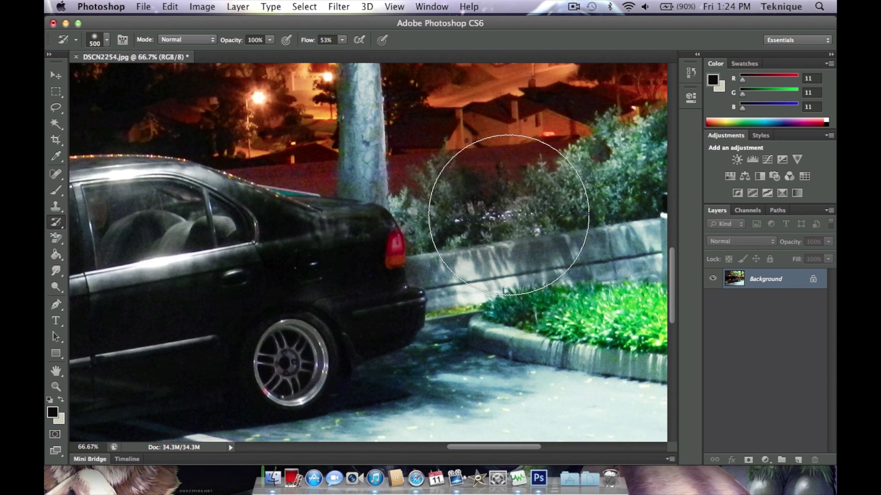
pyautogui.press('super+z')
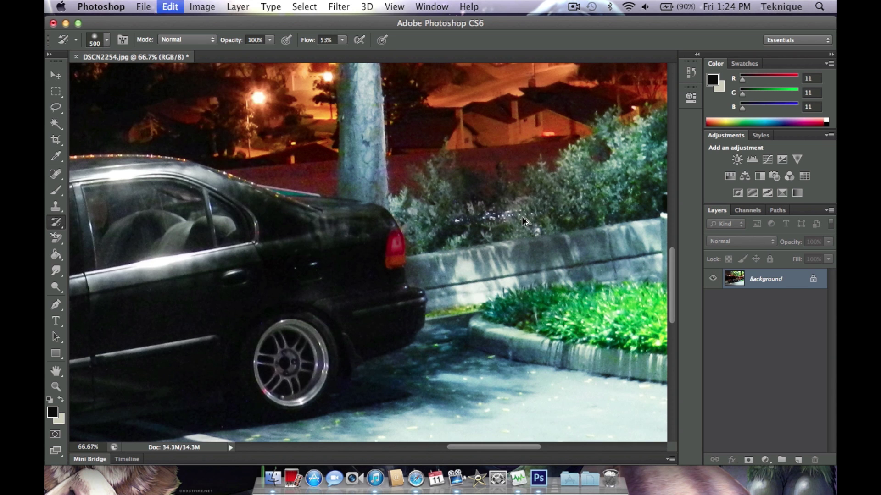
pyautogui.press('[')
pyautogui.press('[')
pyautogui.press('[')
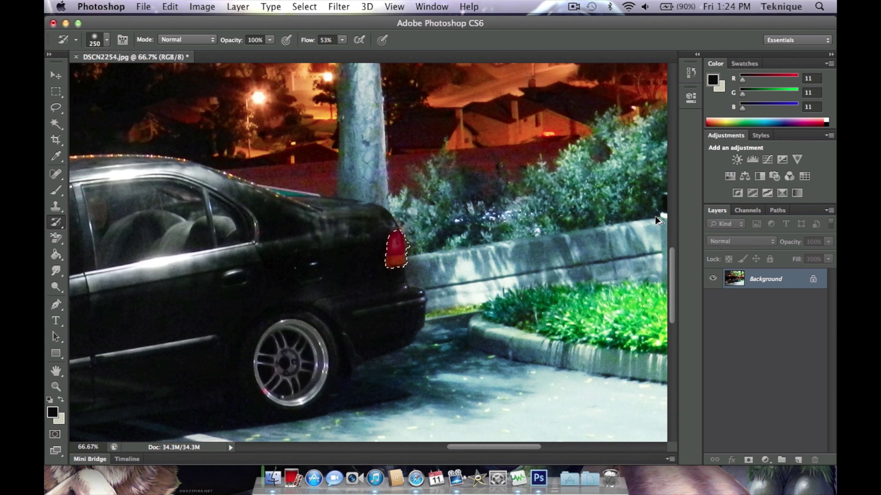
# Deselect the taillight and set the History Brush size to 125 for the car's rear.
pyautogui.click(56, 91)
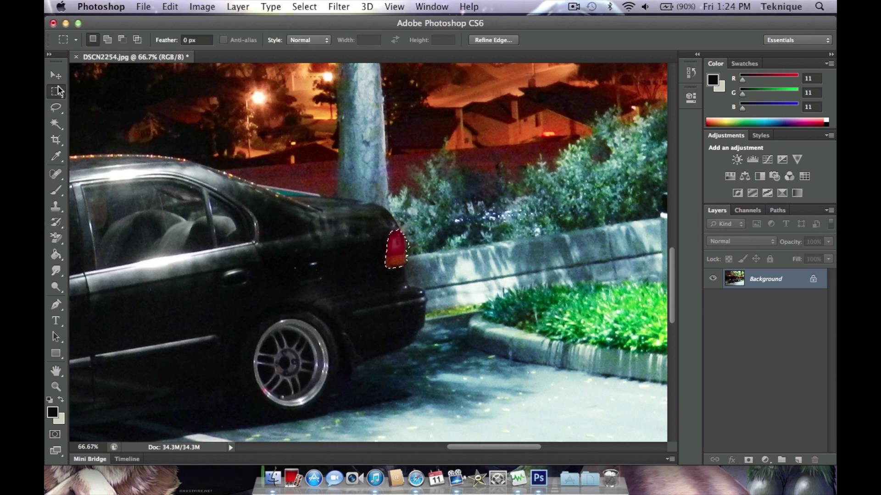
pyautogui.click(339, 236)
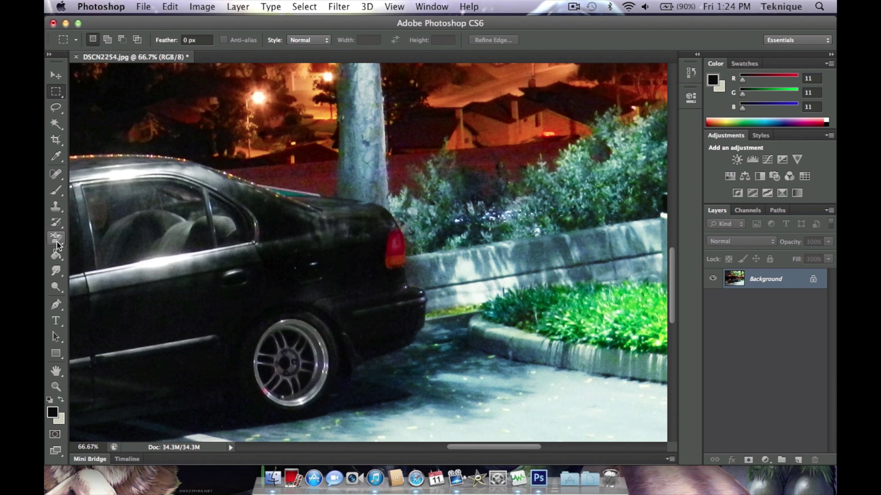
pyautogui.click(57, 225)
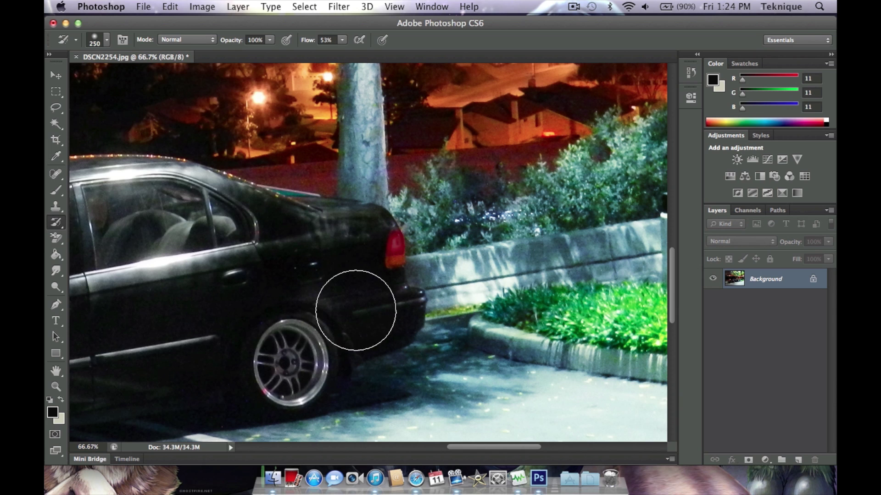
pyautogui.press('[')
pyautogui.press('[')
pyautogui.press('[')
pyautogui.press('[')
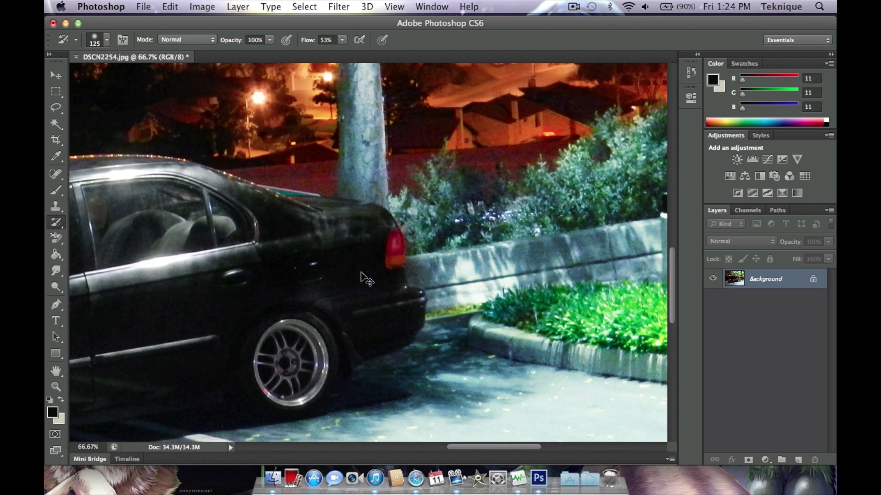
# Examine the full night scene and the whole car, and return to a closer view of the car's rear.
pyautogui.press('super+minus')
pyautogui.press('super+minus')
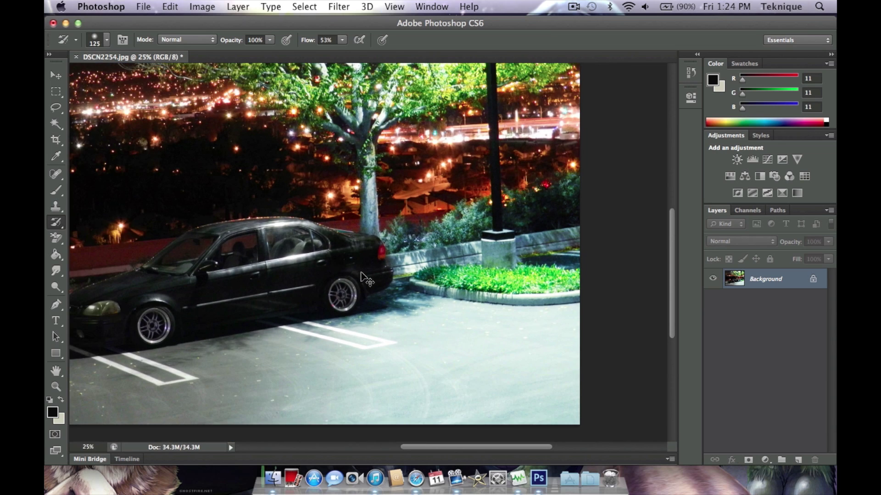
pyautogui.press('super+minus')
pyautogui.press('super+plus')
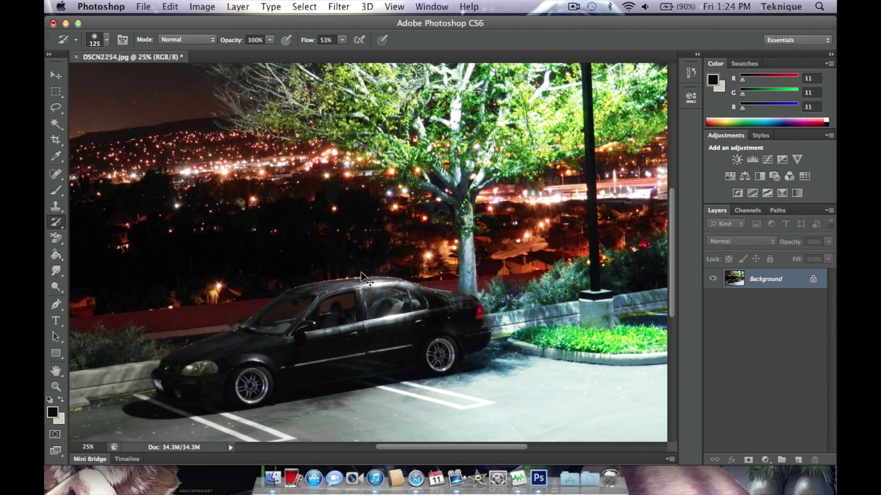
pyautogui.press('super+plus')
pyautogui.press('super+plus')
pyautogui.press('super+plus')
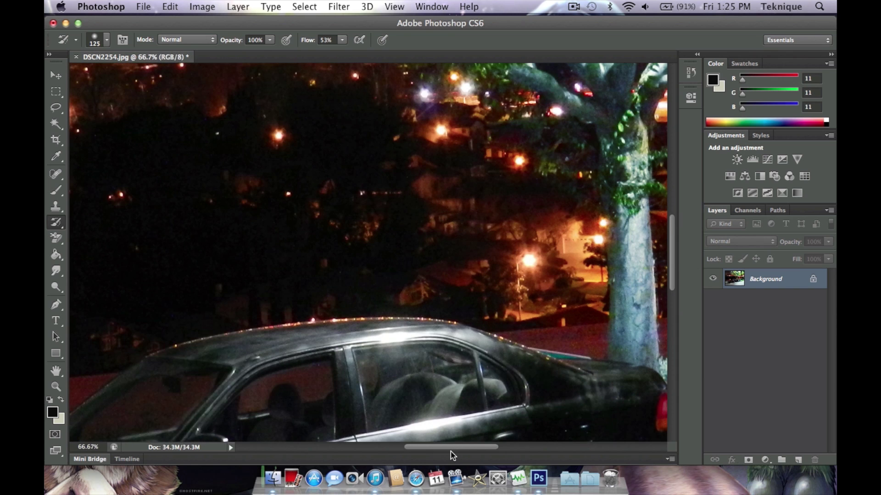
pyautogui.hscroll(10, 452, 442)
pyautogui.scroll(-5, 524, 412)
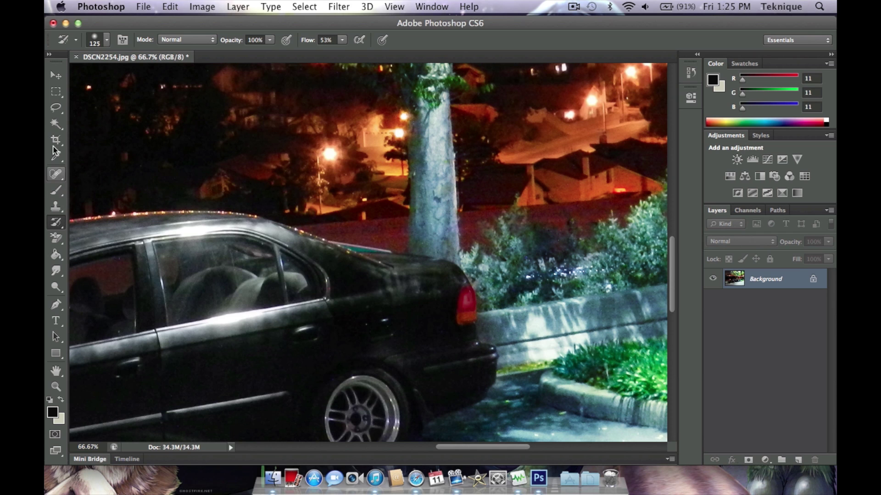
# Select the taillight's red and orange sections with the Magic Wand and slightly lower their brightness and contrast.
pyautogui.click(57, 124)
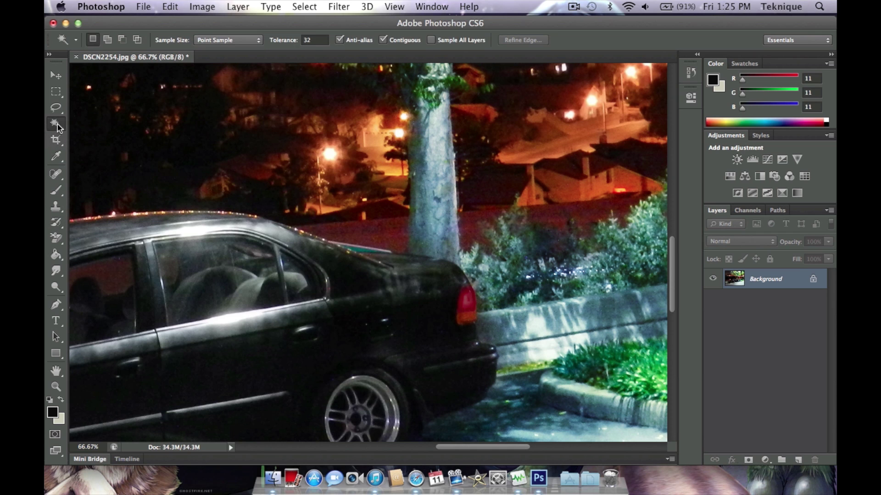
pyautogui.keyDown('shift'); pyautogui.click(464, 319); pyautogui.keyUp('shift')
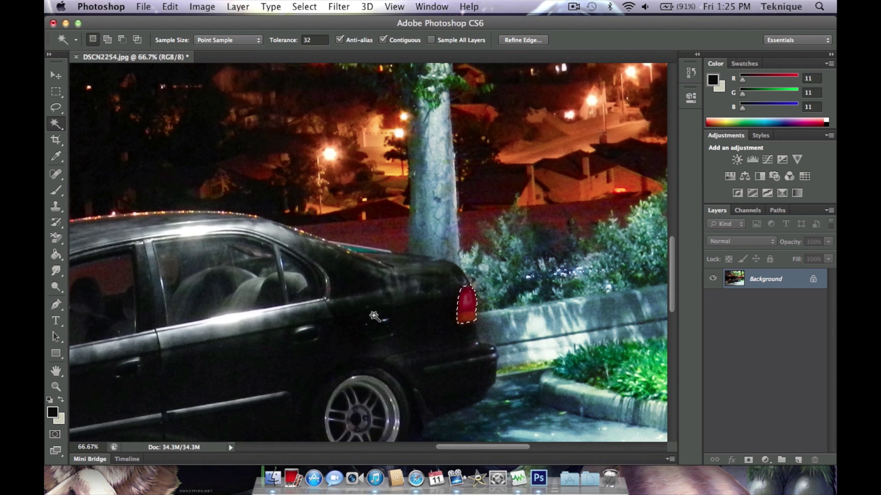
pyautogui.click(201, 7)
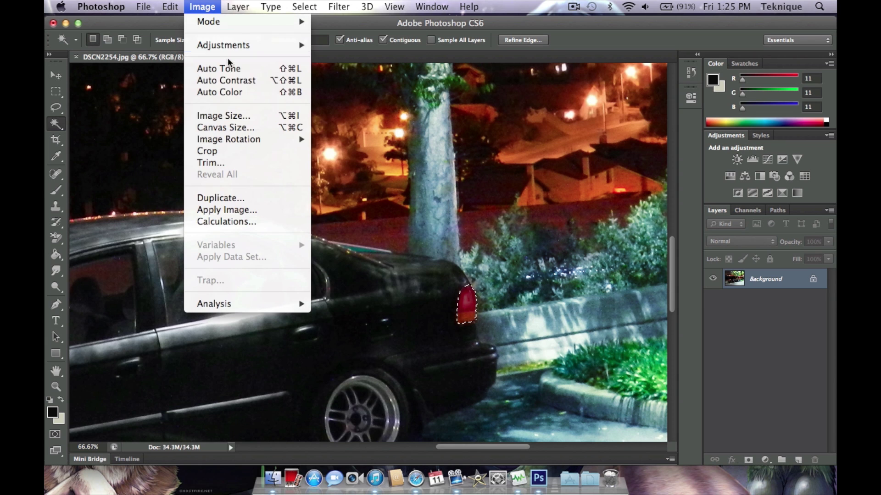
pyautogui.moveTo(249, 45)
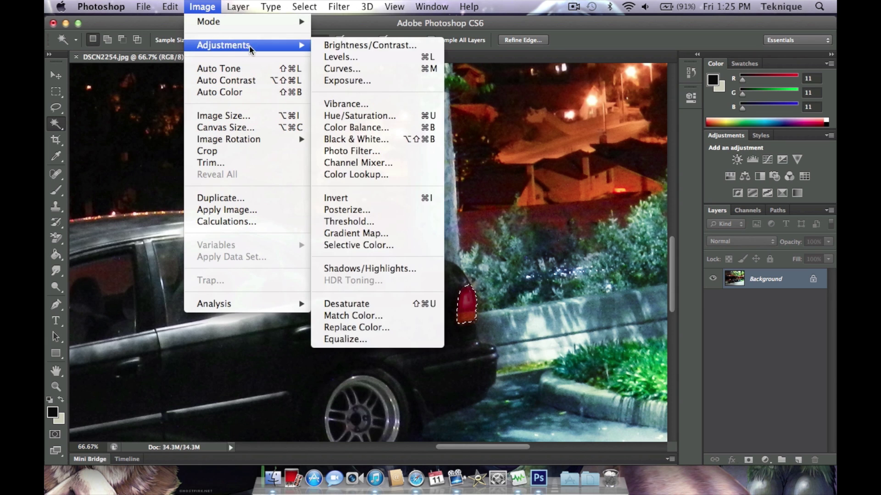
pyautogui.click(330, 46)
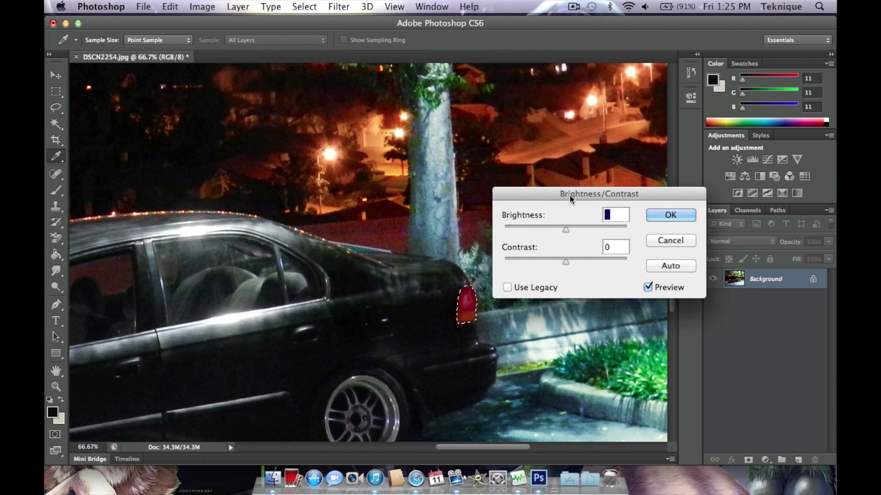
pyautogui.moveTo(568, 194); pyautogui.dragTo(609, 178)
pyautogui.moveTo(610, 216); pyautogui.dragTo(586, 215)
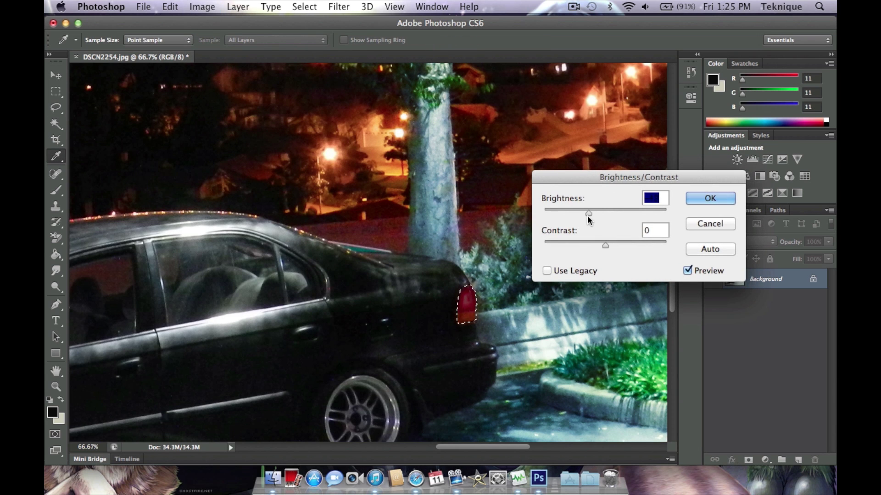
pyautogui.moveTo(606, 246)
pyautogui.mouseDown()
pyautogui.moveTo(631, 244)
pyautogui.moveTo(567, 243)
pyautogui.moveTo(598, 246)
pyautogui.mouseUp()
pyautogui.click(702, 199)
pyautogui.press('w')
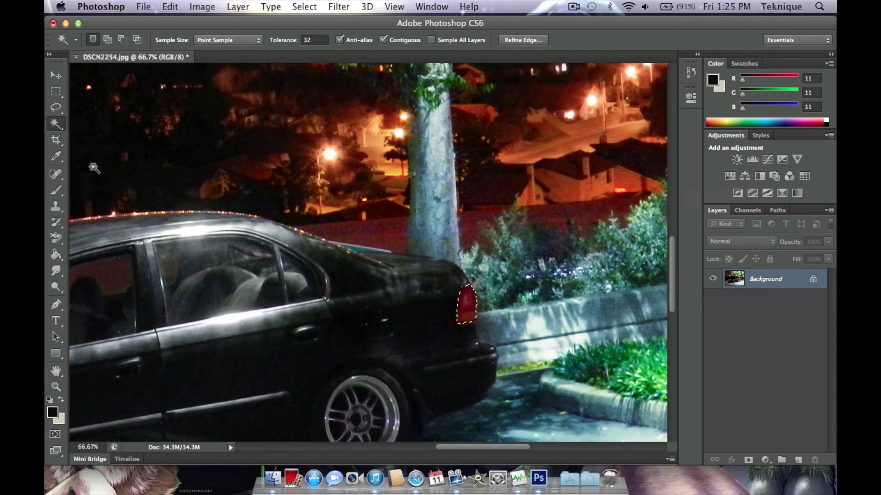
# Clear the taillight selection and check the darkened taillight within the full scene.
pyautogui.click(56, 75)
pyautogui.click(56, 91)
pyautogui.press('super+d')
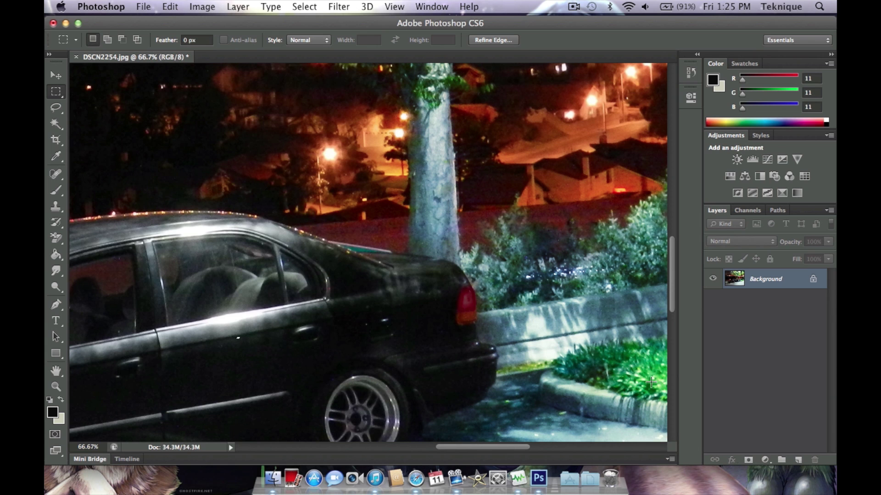
pyautogui.press('super+minus')
pyautogui.press('super+minus')
pyautogui.press('super+minus')
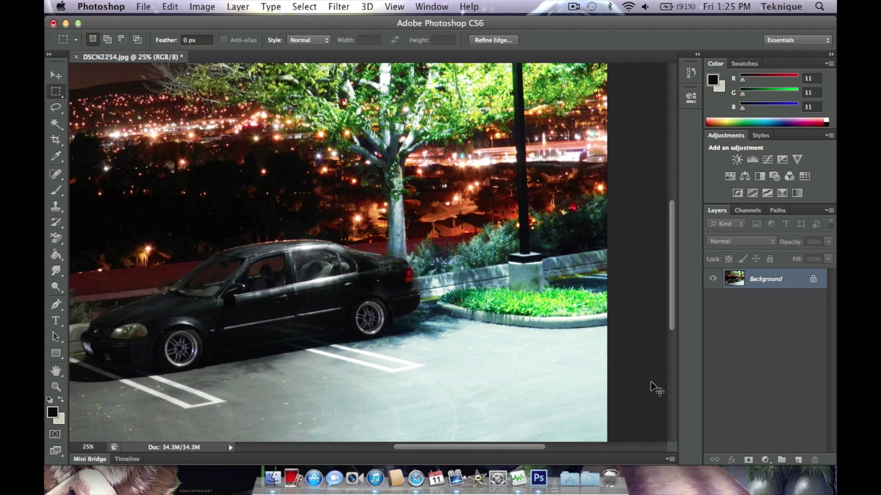
# Open the recent file "illestfunction logo png.png" alongside the car photo.
pyautogui.press('super+minus')
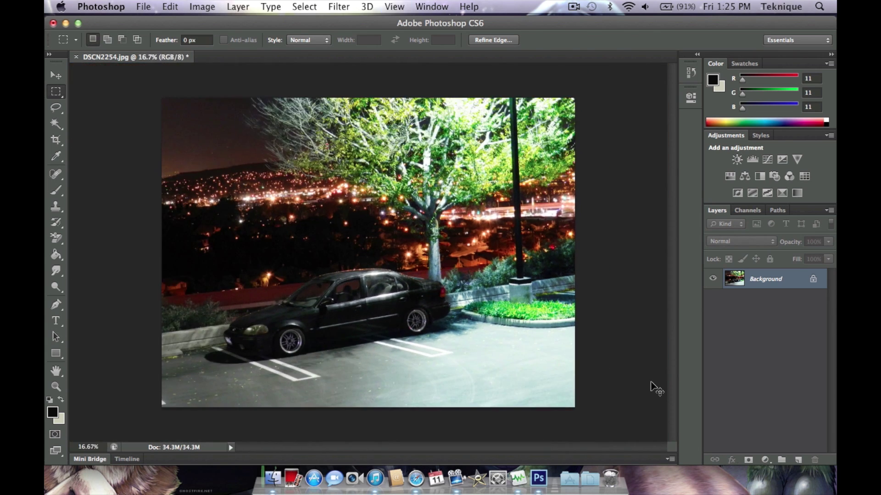
pyautogui.press('super+equal')
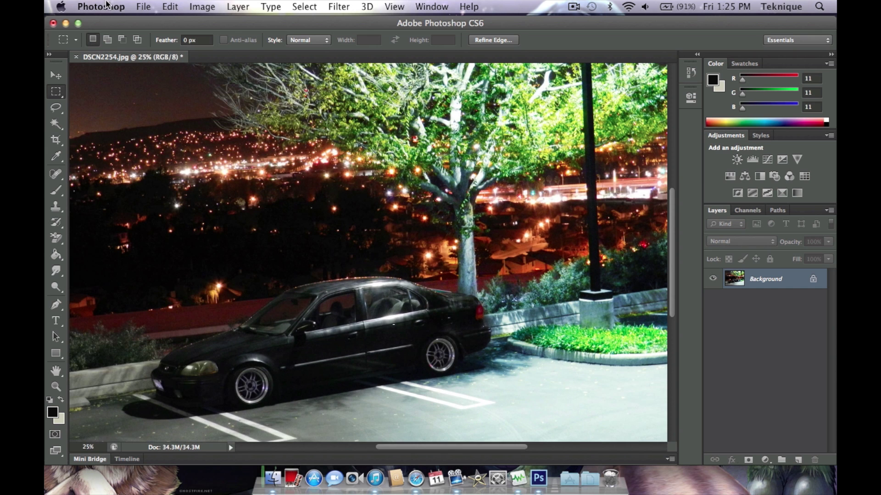
pyautogui.click(143, 7)
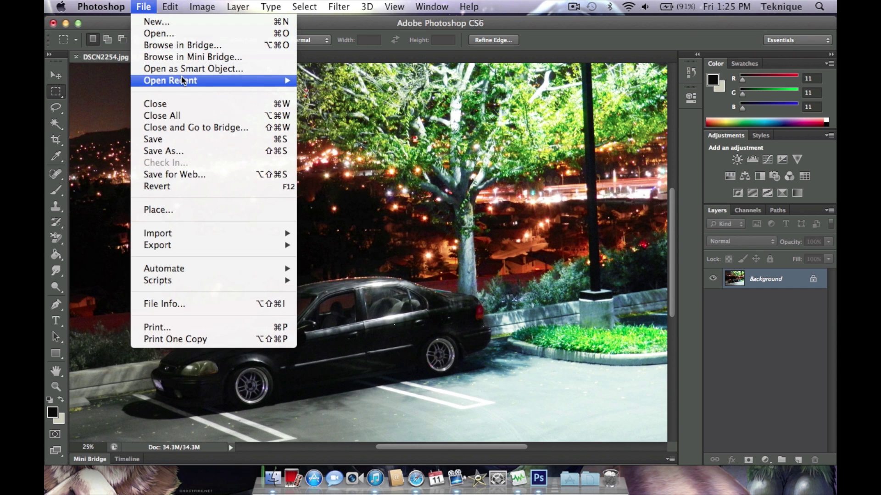
pyautogui.moveTo(188, 81)
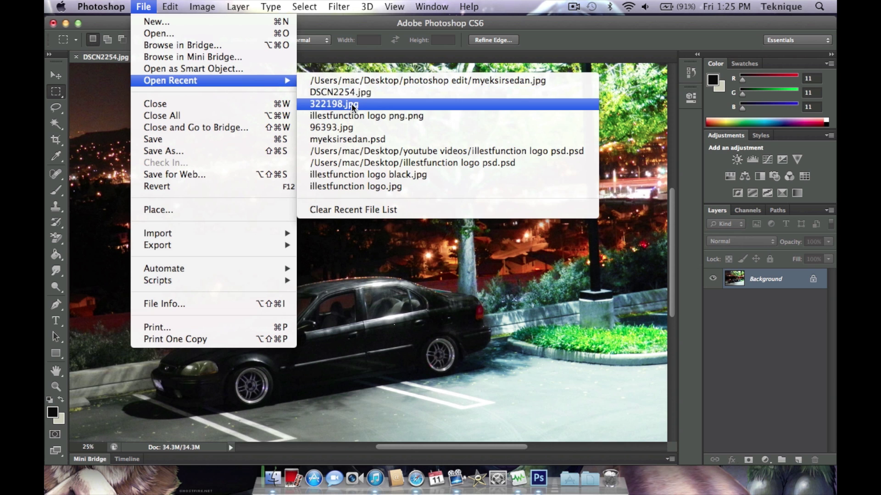
pyautogui.click(351, 115)
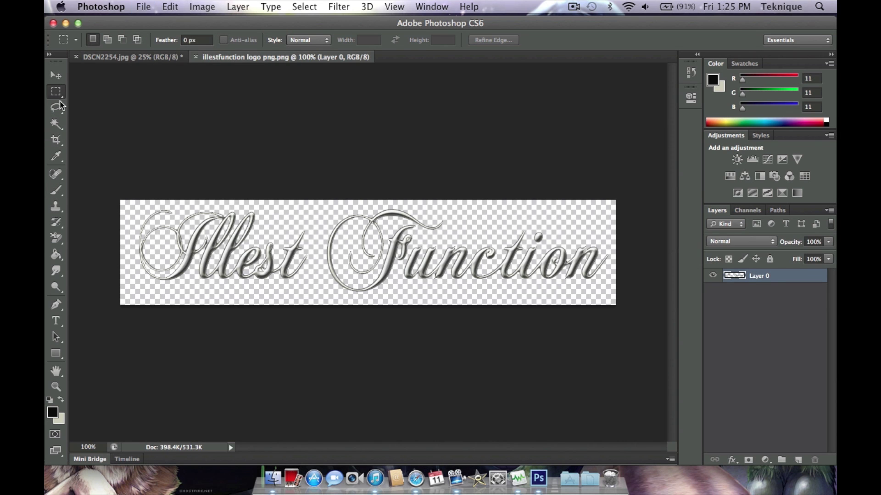
# Copy the entire Illest Function logo and paste it into the DSCN2254.jpg photo.
pyautogui.press('super+a')
pyautogui.press('super+c')
pyautogui.click(161, 58)
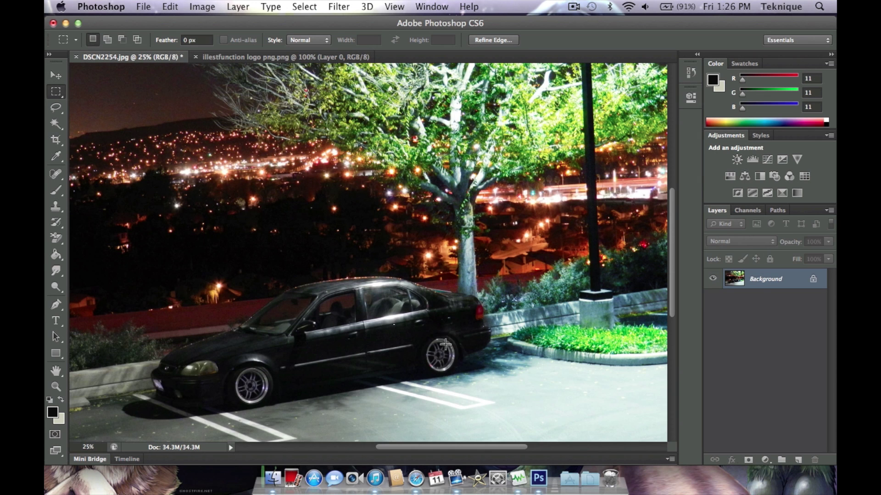
pyautogui.press('super+v')
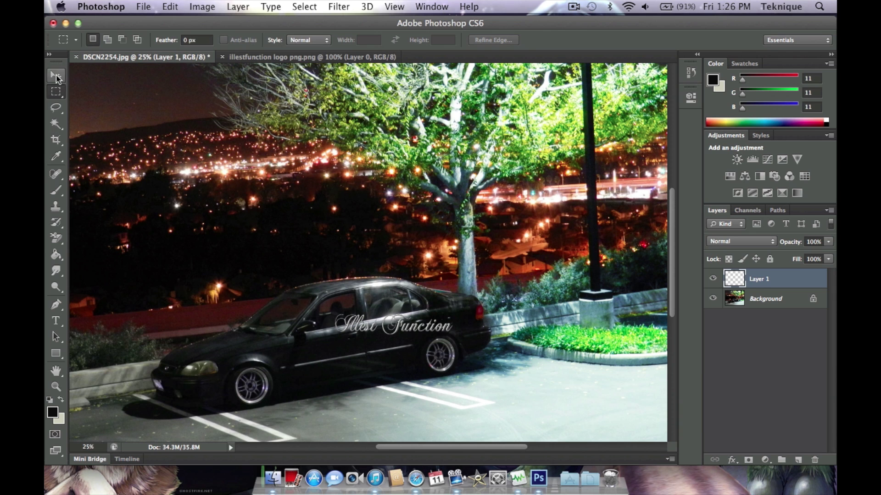
# Place the logo on the pavement at the photo's lower right, scaled to about 147% width and 207% height, and apply the transformation.
pyautogui.click(55, 75)
pyautogui.moveTo(377, 322); pyautogui.dragTo(481, 386)
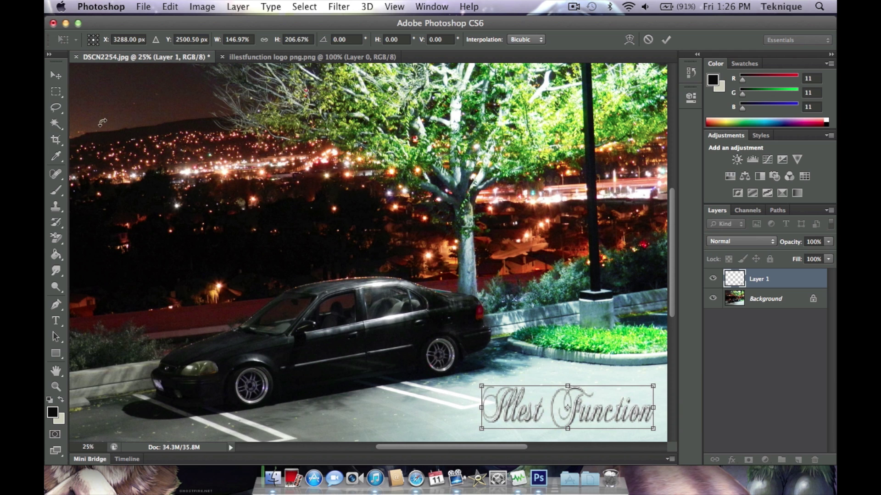
pyautogui.click(56, 75)
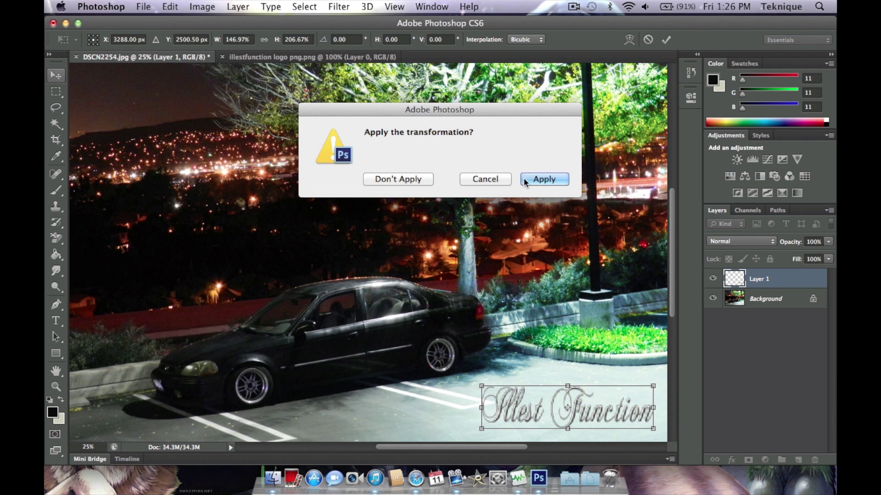
pyautogui.click(524, 178)
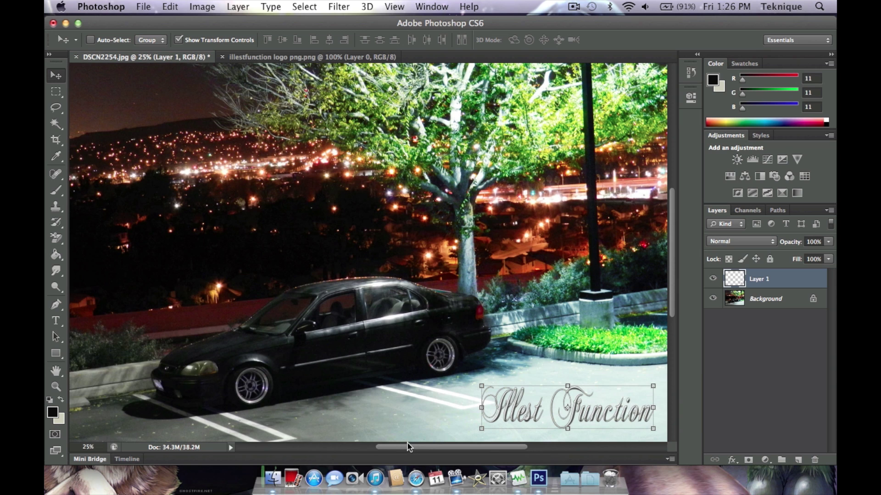
pyautogui.moveTo(410, 448); pyautogui.dragTo(422, 450)
pyautogui.click(55, 91)
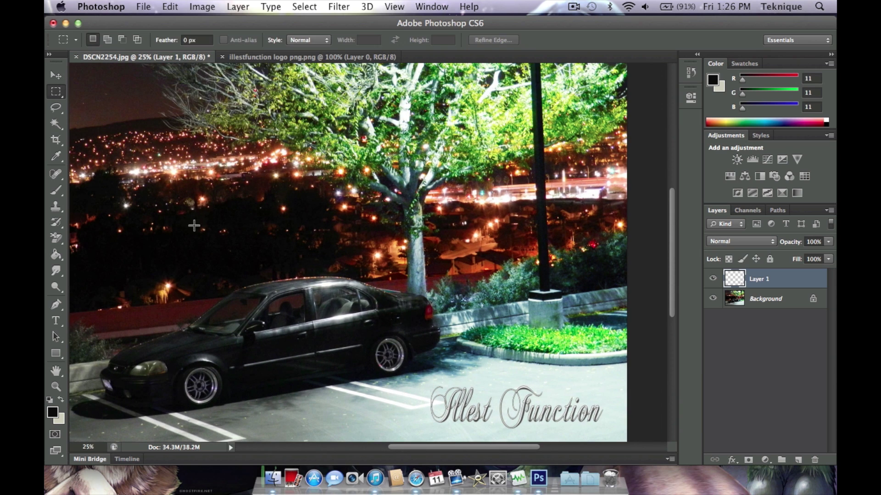
# Save the photo to the Desktop as a JPEG copy named "DSCN2254 copy.jpg" at Maximum quality 12, Baseline ("Standard").
pyautogui.click(140, 7)
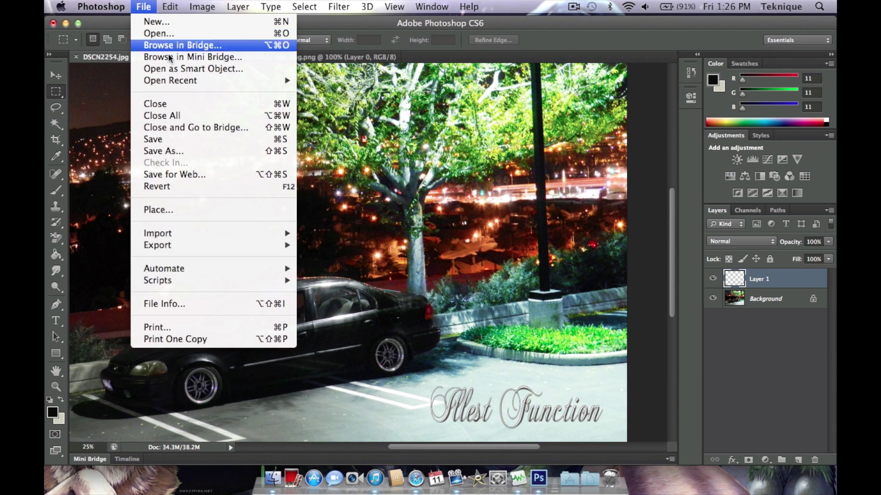
pyautogui.click(156, 150)
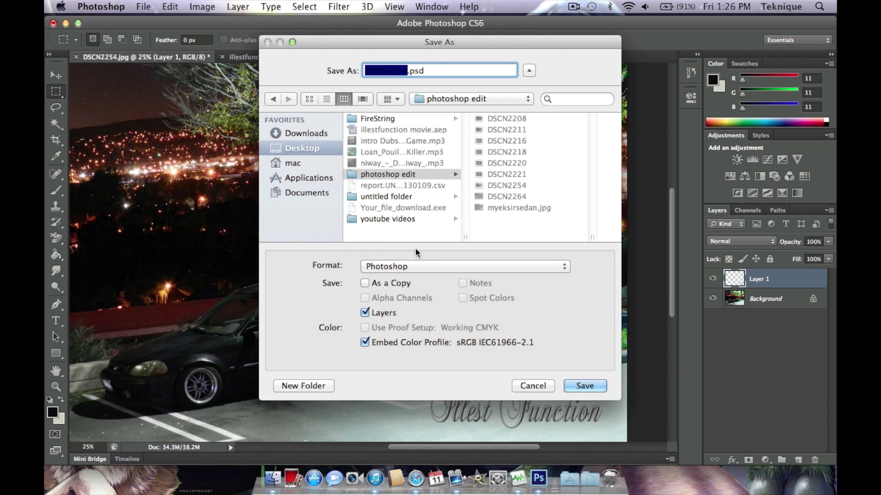
pyautogui.click(420, 267)
pyautogui.click(424, 347)
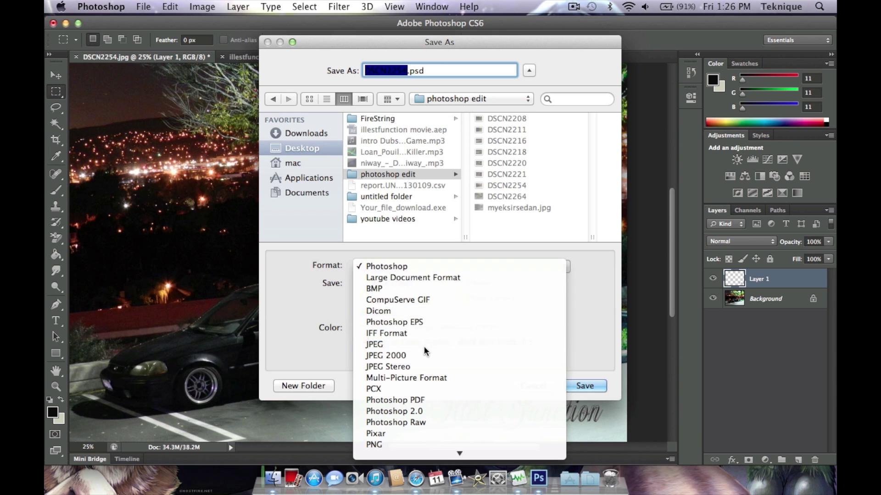
pyautogui.click(427, 72)
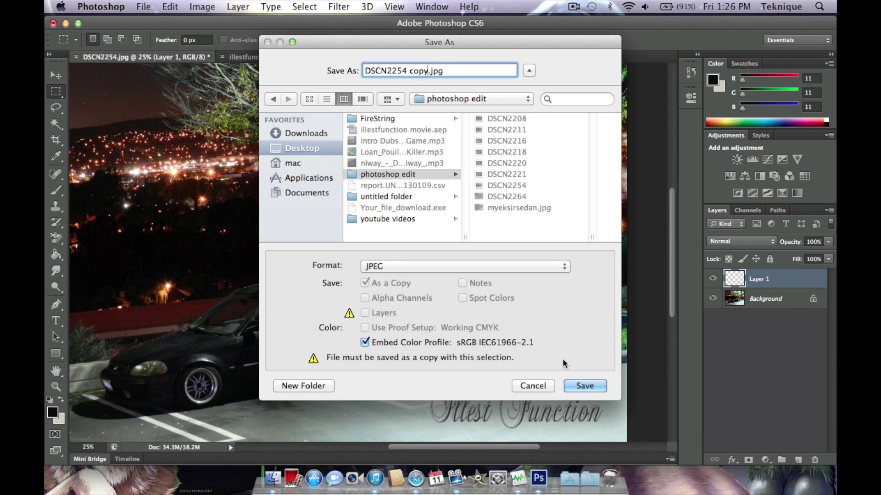
pyautogui.click(296, 149)
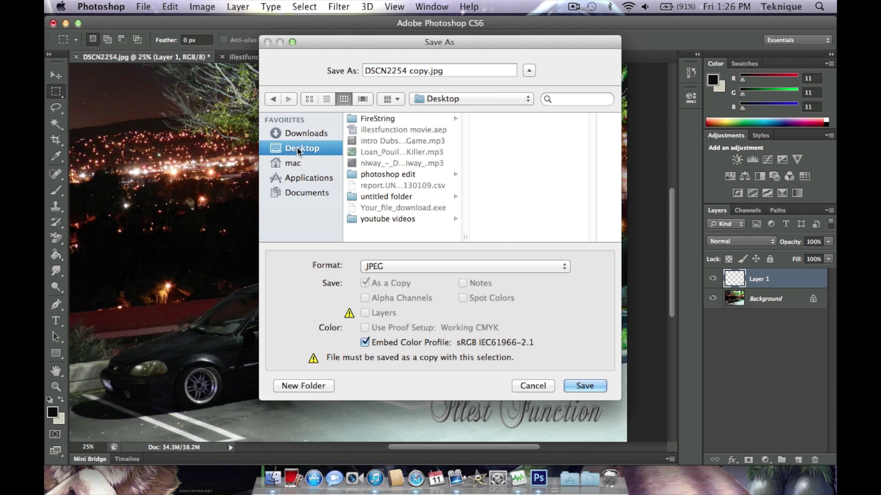
pyautogui.click(570, 386)
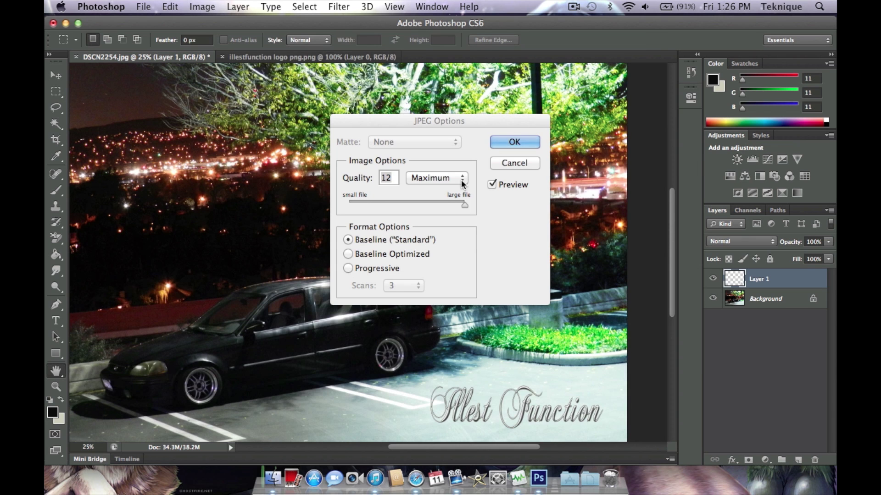
pyautogui.click(509, 143)
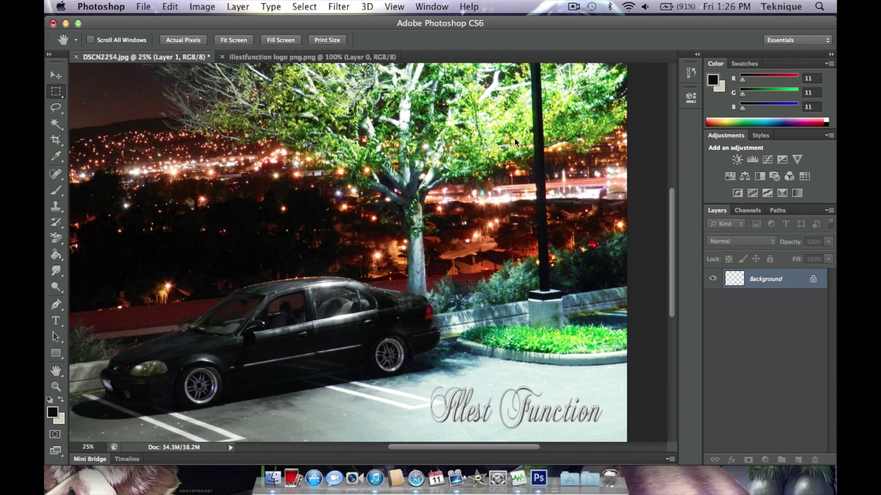
# Close the Photoshop document window and open the saved "DSCN2254 copy.jpg" from the desktop in Preview.
pyautogui.click(54, 23)
pyautogui.click(390, 178)
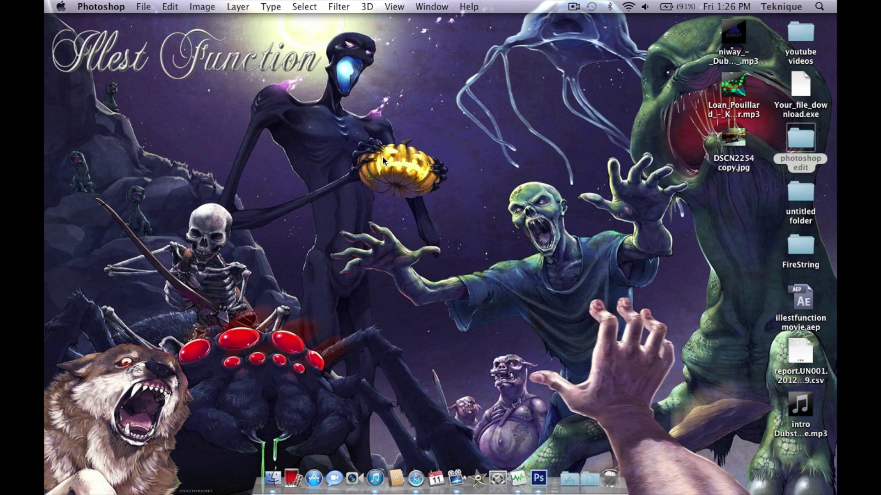
pyautogui.doubleClick(735, 138)
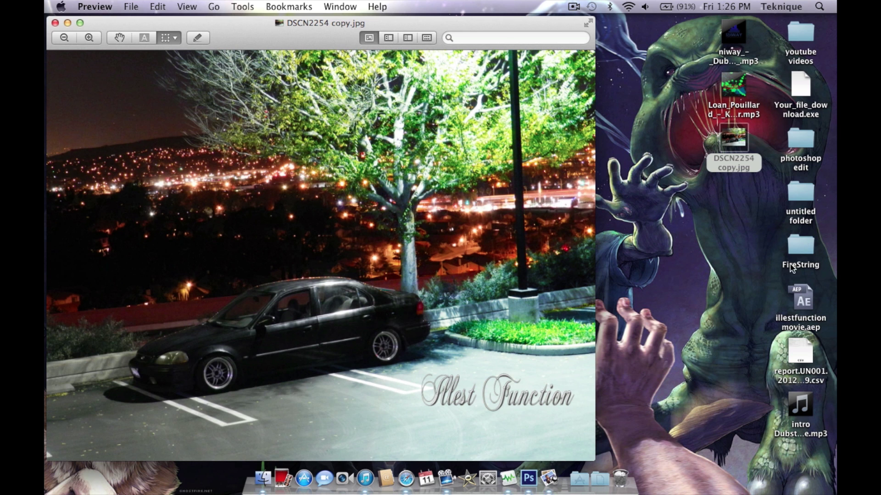
# Open the original DSCN2254 photo from the "photoshop edit" folder and close the folder window.
pyautogui.doubleClick(801, 142)
pyautogui.doubleClick(550, 157)
pyautogui.click(618, 21)
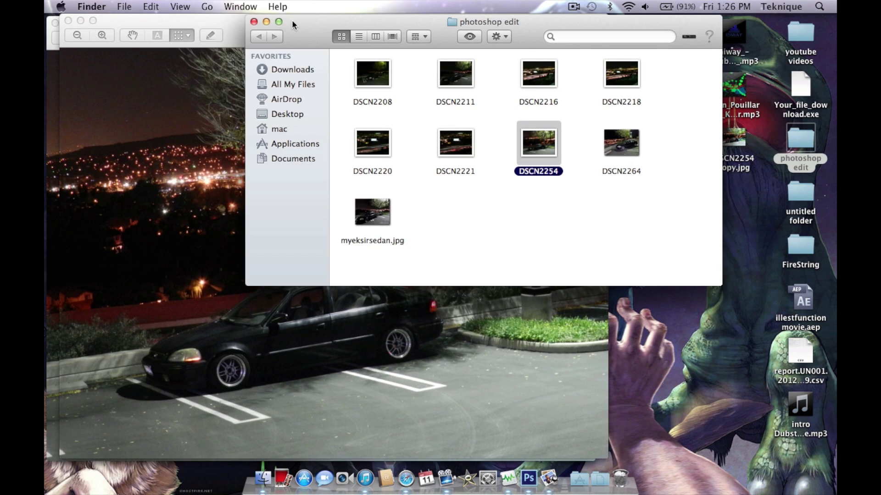
pyautogui.click(254, 22)
# Arrange the edited and original photo windows side by side, shrinking the edited one, to compare the two versions.
pyautogui.moveTo(273, 18); pyautogui.dragTo(602, 20)
pyautogui.click(362, 20)
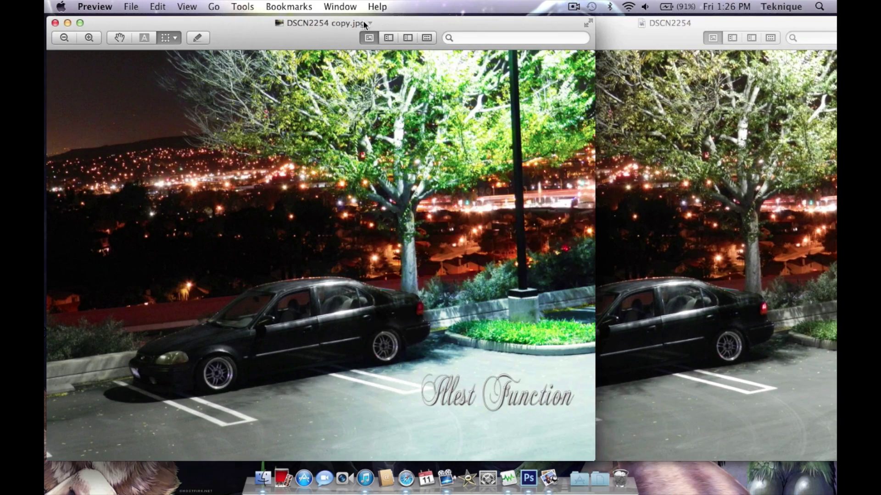
pyautogui.moveTo(371, 21); pyautogui.dragTo(302, 37)
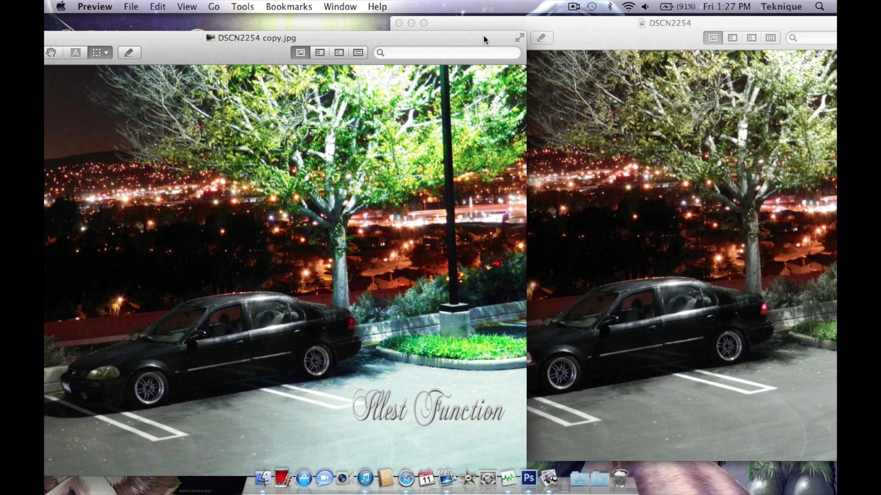
pyautogui.moveTo(527, 380); pyautogui.dragTo(422, 372)
pyautogui.moveTo(268, 43); pyautogui.dragTo(338, 35)
pyautogui.click(568, 31)
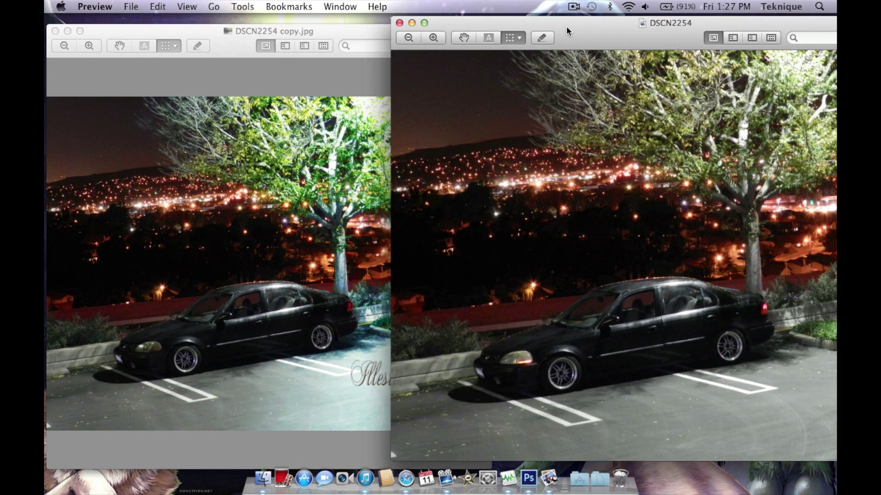
pyautogui.moveTo(544, 22); pyautogui.dragTo(509, 23)
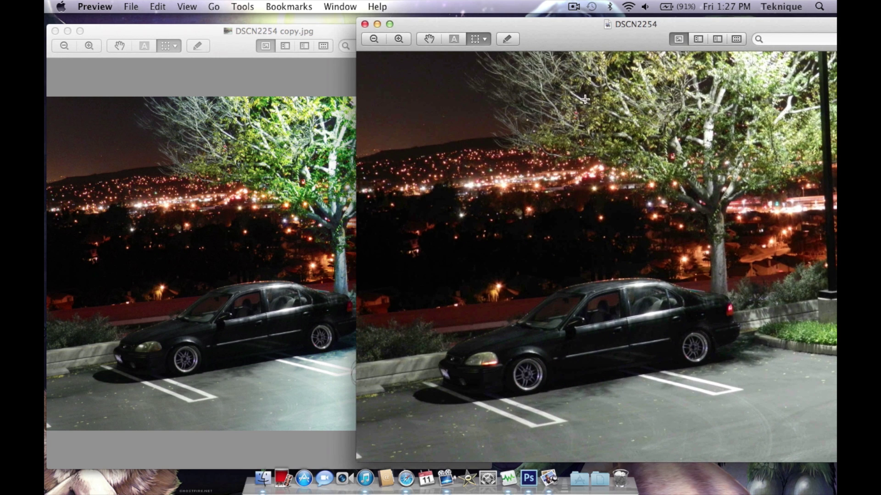